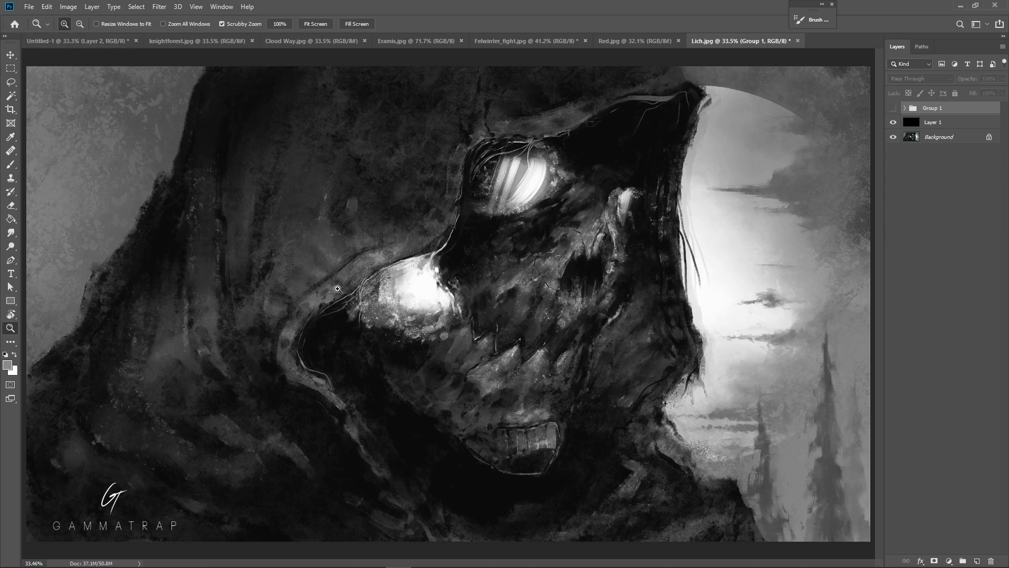
- Switch to the Untitled-1 document, show Group 1, and move the blue glow away from the red one
left_click(113, 41)
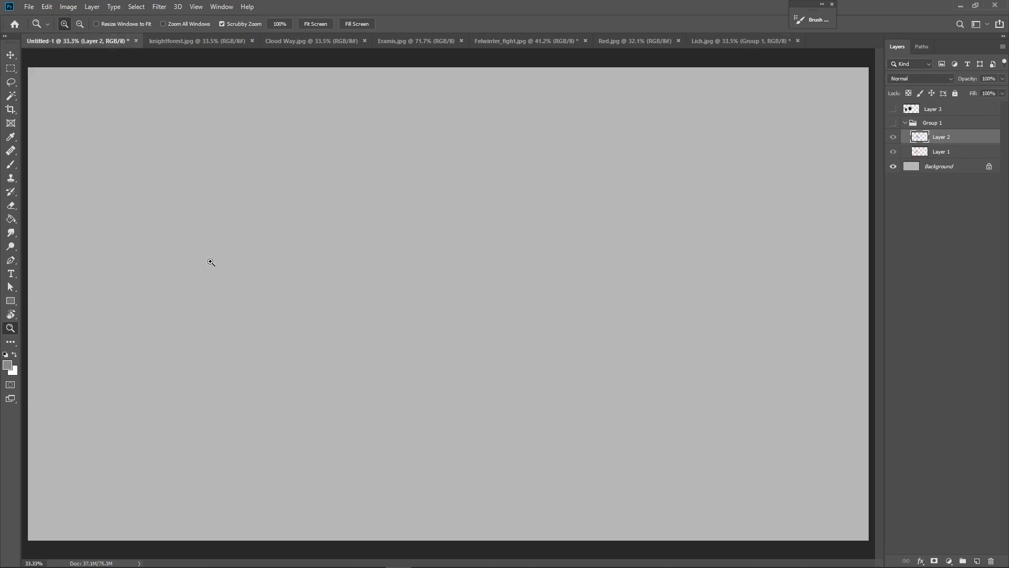
left_click(892, 123)
key("v")
left_click_drag(518, 333, 624, 336)
- Brush one stroke of blue and one of red beside the glows, using colours sampled from each glow
key("b")
left_click(437, 295, "alt")
left_click_drag(672, 208, 660, 242)
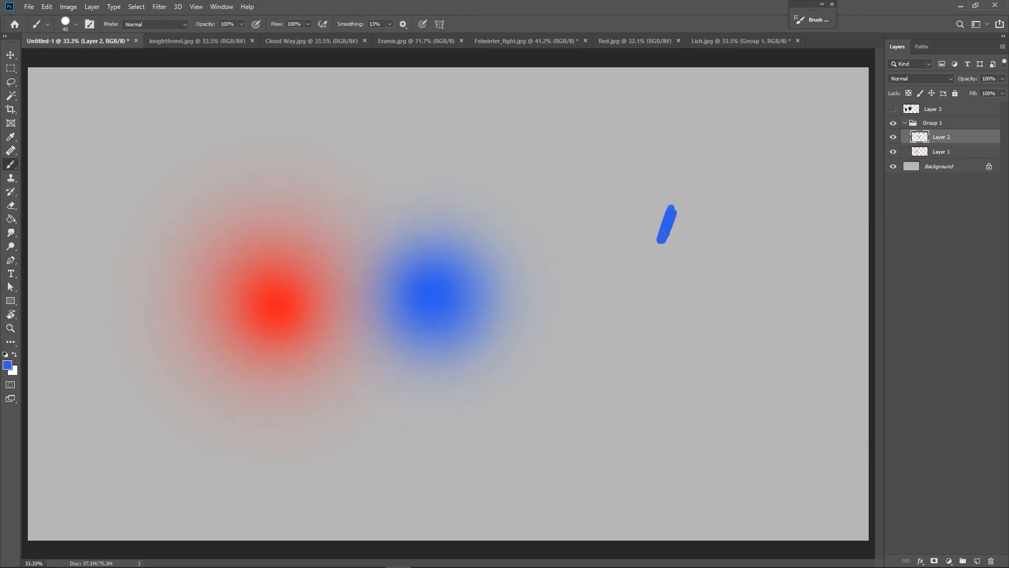
left_click(280, 293, "alt")
left_click_drag(606, 179, 625, 158)
- Move Layer 2 so the blue glow overlaps the red, and brush a purple stroke sampled from the blend
key("v")
left_click_drag(720, 342, 636, 356)
key("b")
left_click(307, 294, "alt")
left_click_drag(599, 317, 629, 287)
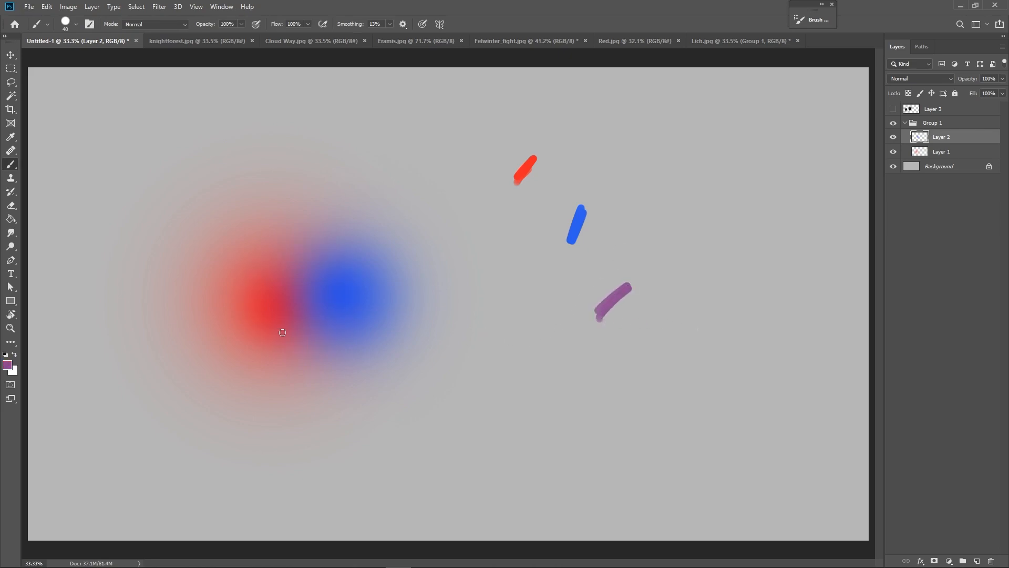
- Hide Group 1, enlarge the brush to 175 px, and add a new empty layer above Layer 3
left_click(892, 124)
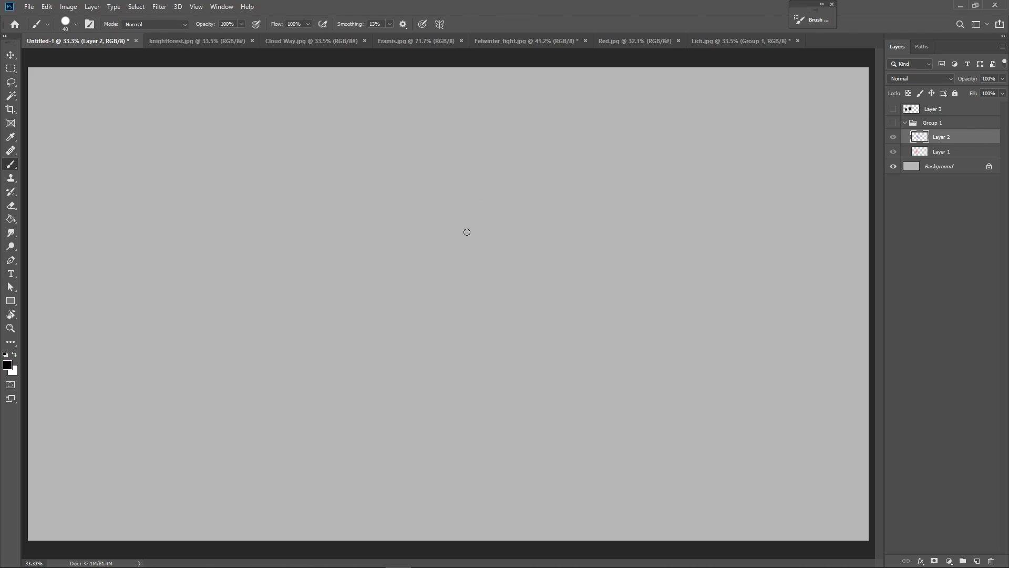
key("bracketright")
key("bracketright")
key("bracketright")
key("bracketright")
key("bracketright")
key("bracketright")
key("bracketright")
key("bracketright")
key("bracketright")
key("ctrl+shift+alt+n")
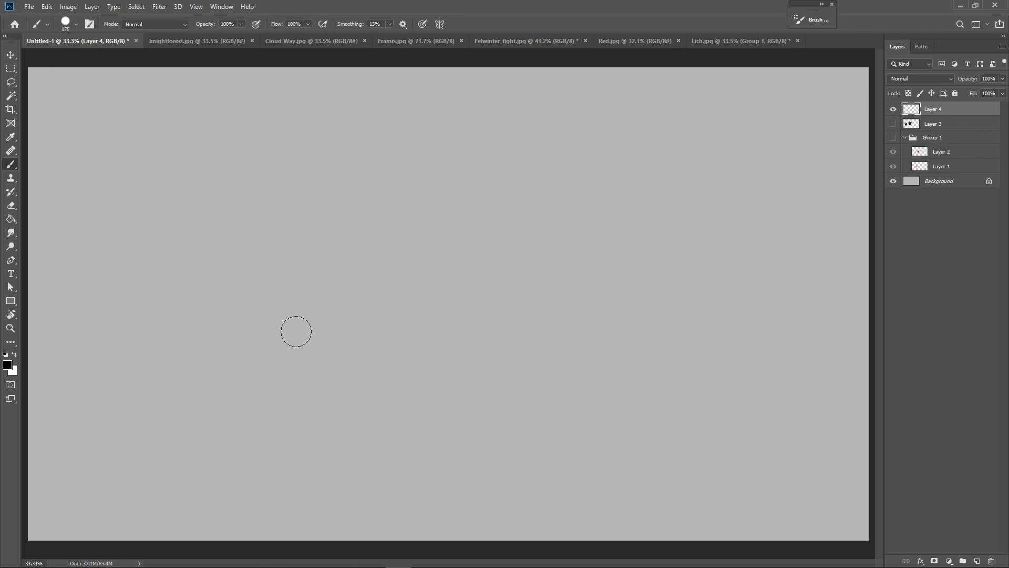
- Paint a black oval and extend its edge outward with progressively lighter sampled greys that fade into the background
mouse_move(292, 343)
left_mouse_down()
mouse_move(285, 328)
mouse_move(288, 338)
left_mouse_up()
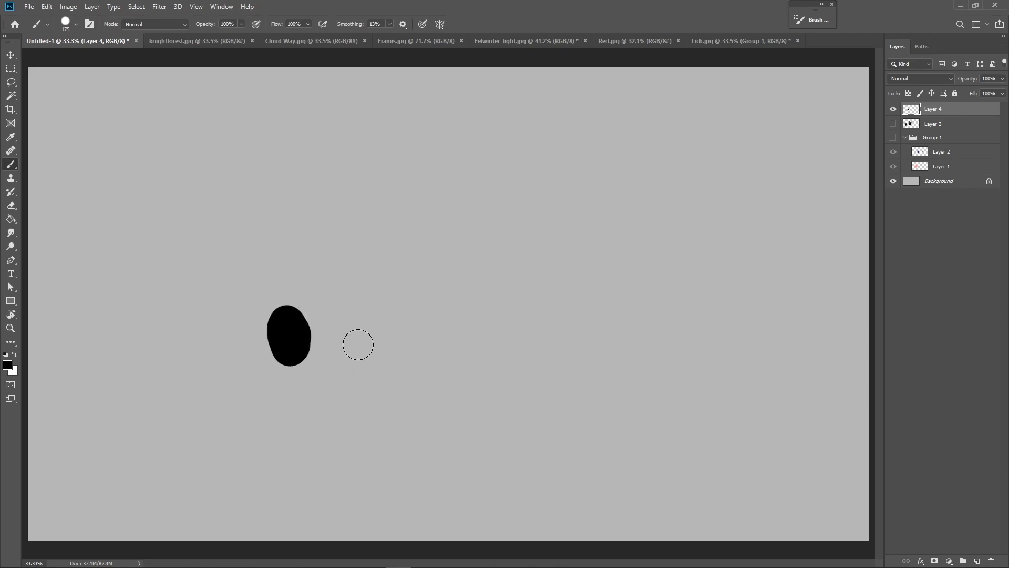
left_click_drag(288, 324, 303, 358)
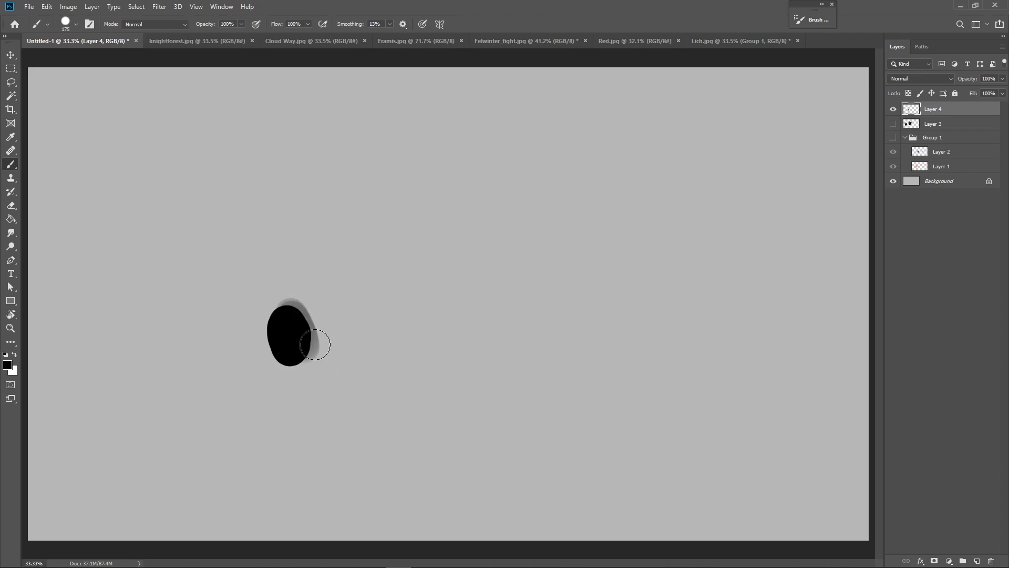
left_click(309, 317, "alt")
left_click_drag(305, 308, 321, 351)
left_click(317, 315, "alt")
mouse_move(320, 311)
left_mouse_down()
mouse_move(315, 297)
mouse_move(333, 342)
mouse_move(331, 294)
mouse_move(352, 329)
left_mouse_up()
left_click(330, 299, "alt")
left_click(341, 293, "alt")
left_click_drag(340, 288, 361, 306)
left_click_drag(371, 251, 387, 303)
- Try a row of overlapping black-to-grey strokes above the oval using the default black, and undo them
left_click(407, 239, "alt")
key("d")
mouse_move(404, 198)
left_mouse_down()
mouse_move(370, 235)
mouse_move(414, 205)
mouse_move(450, 199)
mouse_move(464, 207)
mouse_move(479, 240)
left_mouse_up()
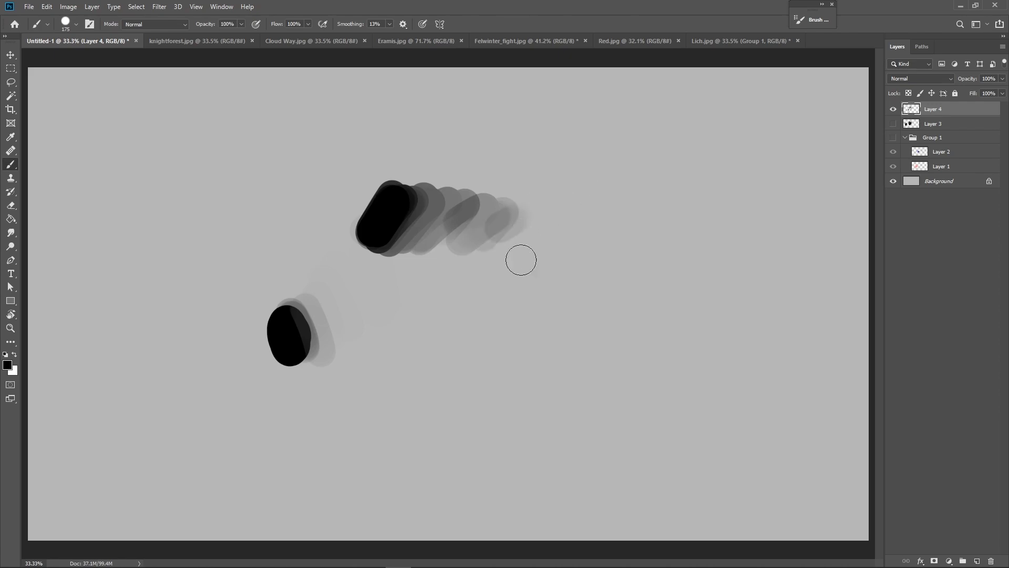
key("ctrl+z")
key("ctrl+z")
key("ctrl+z")
key("ctrl+z")
key("ctrl+z")
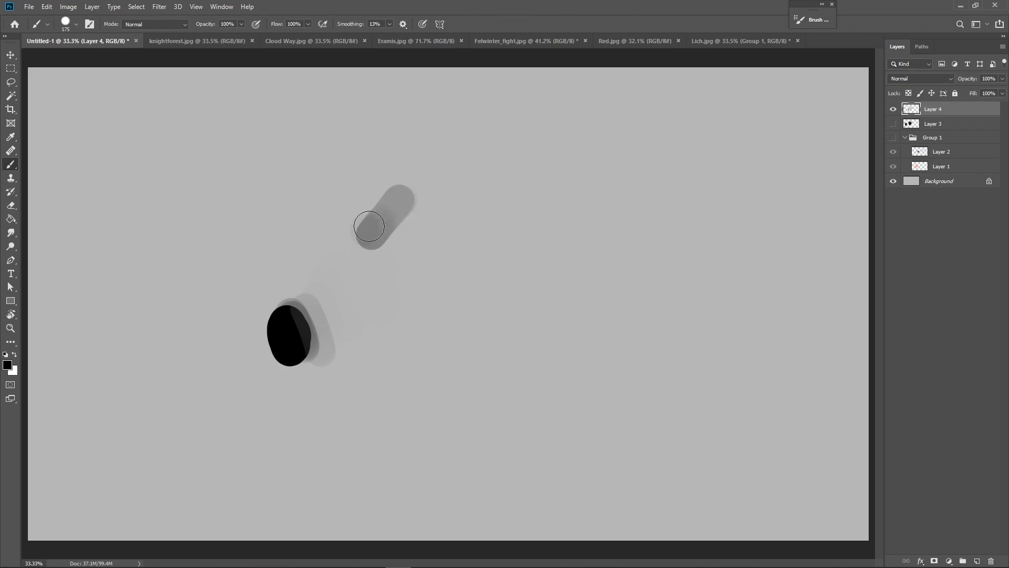
key("ctrl+z")
- Paint a curved stroke fading from black to light grey above the oval and smooth its transitions with sampled greys
mouse_move(368, 257)
left_mouse_down()
mouse_move(476, 218)
mouse_move(533, 212)
mouse_move(649, 247)
left_mouse_up()
left_click(647, 247)
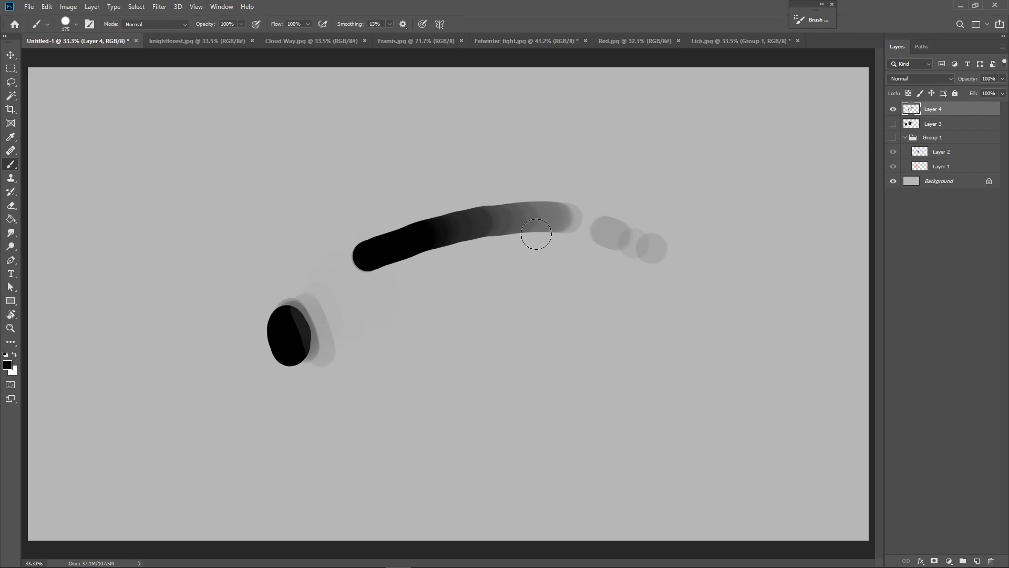
left_click(549, 213, "alt")
left_click_drag(454, 229, 379, 255)
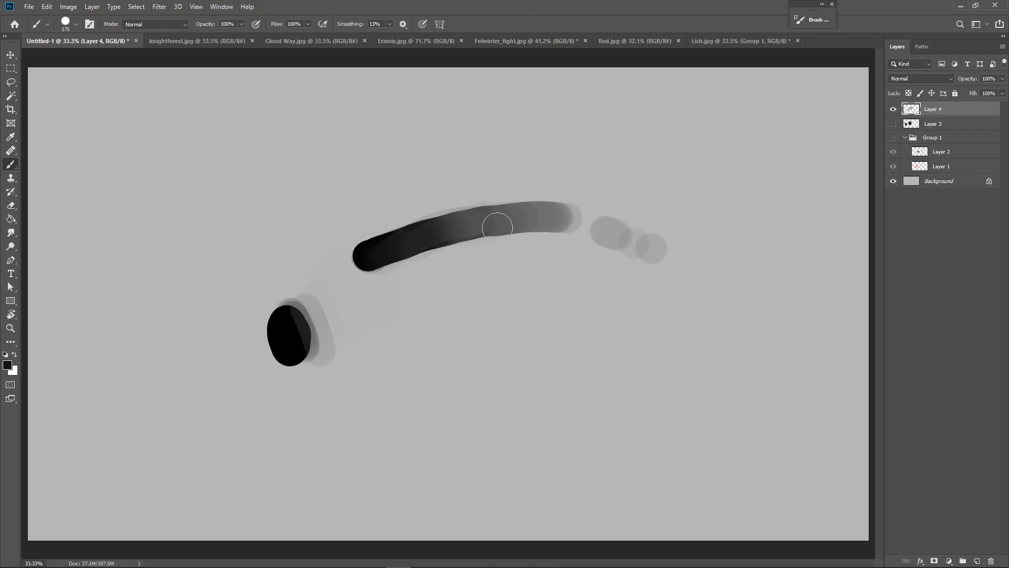
mouse_move(428, 228)
left_mouse_down()
mouse_move(553, 207)
mouse_move(441, 225)
mouse_move(579, 223)
mouse_move(508, 218)
left_mouse_up()
left_click(582, 221, "alt")
left_click_drag(581, 217, 513, 219)
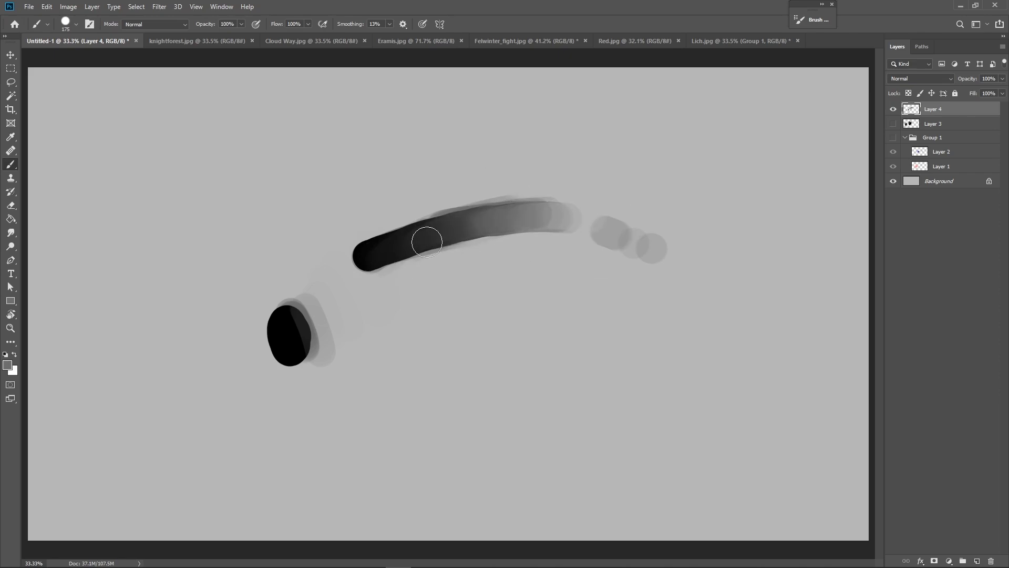
left_click(402, 247, "alt")
mouse_move(402, 247)
left_mouse_down()
mouse_move(514, 214)
mouse_move(378, 257)
mouse_move(561, 228)
mouse_move(407, 247)
left_mouse_up()
left_click(554, 217, "alt")
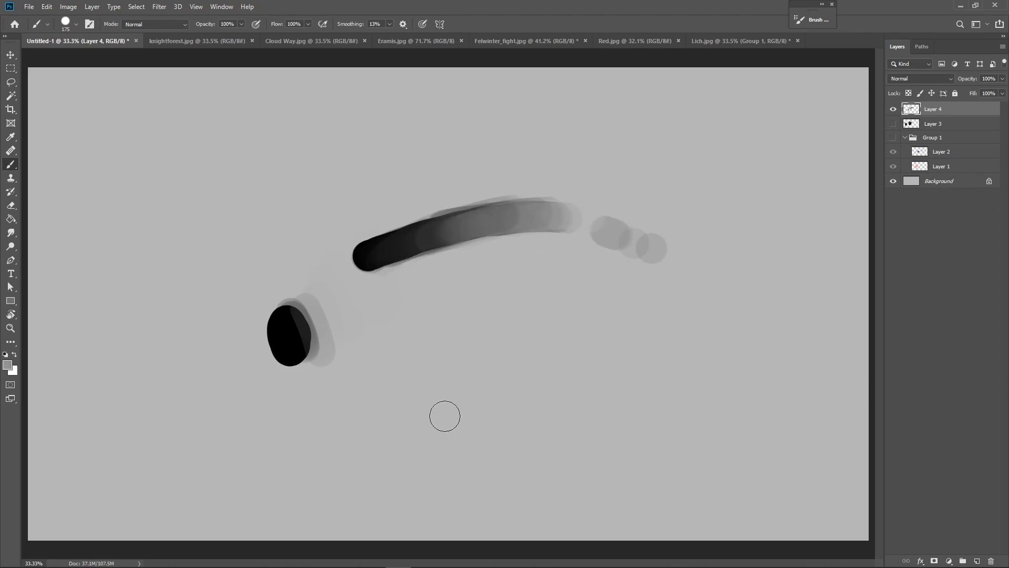
- Block in a dark, irregular shape with a curved horn below the gradient stroke, using sampled greys
left_click(378, 271, "alt")
left_click_drag(416, 296, 411, 330)
mouse_move(447, 298)
left_mouse_down()
mouse_move(498, 281)
mouse_move(477, 293)
mouse_move(504, 303)
mouse_move(475, 307)
mouse_move(500, 257)
mouse_move(468, 262)
mouse_move(436, 297)
mouse_move(438, 319)
left_mouse_up()
left_click(539, 305, "alt")
left_click(471, 286, "alt")
mouse_move(485, 276)
left_mouse_down()
mouse_move(491, 305)
mouse_move(539, 317)
mouse_move(461, 294)
mouse_move(479, 301)
mouse_move(537, 279)
mouse_move(534, 255)
mouse_move(515, 270)
mouse_move(512, 253)
mouse_move(456, 272)
mouse_move(437, 301)
left_mouse_up()
left_click(510, 297, "alt")
left_click(531, 251, "alt")
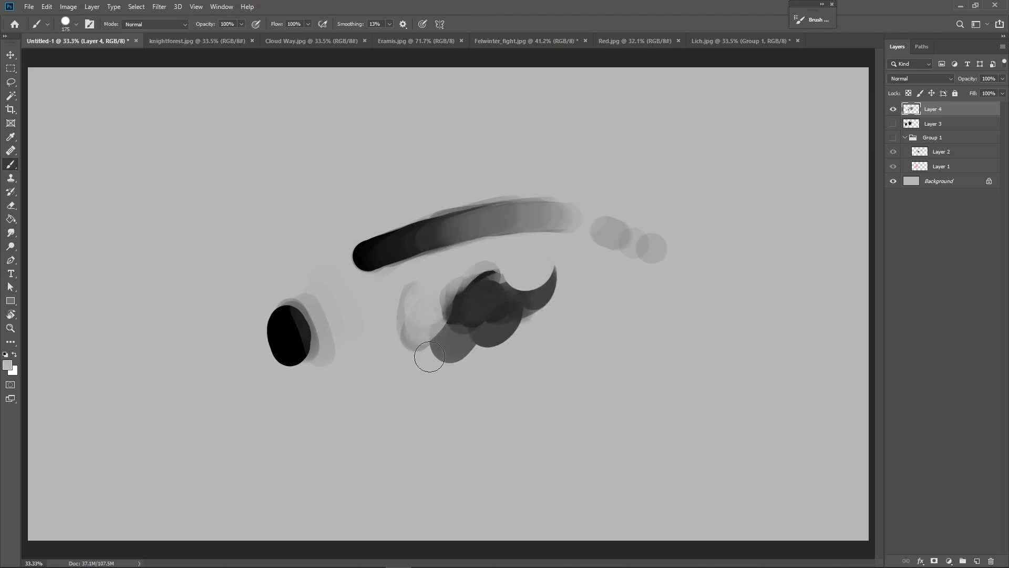
- Reduce the brush to 60 px and add light spots inside the dark shape, blending them with sampled mid-greys
left_click(503, 283, "alt")
left_click(479, 355, "alt")
key("bracketleft")
left_click_drag(465, 309, 467, 316)
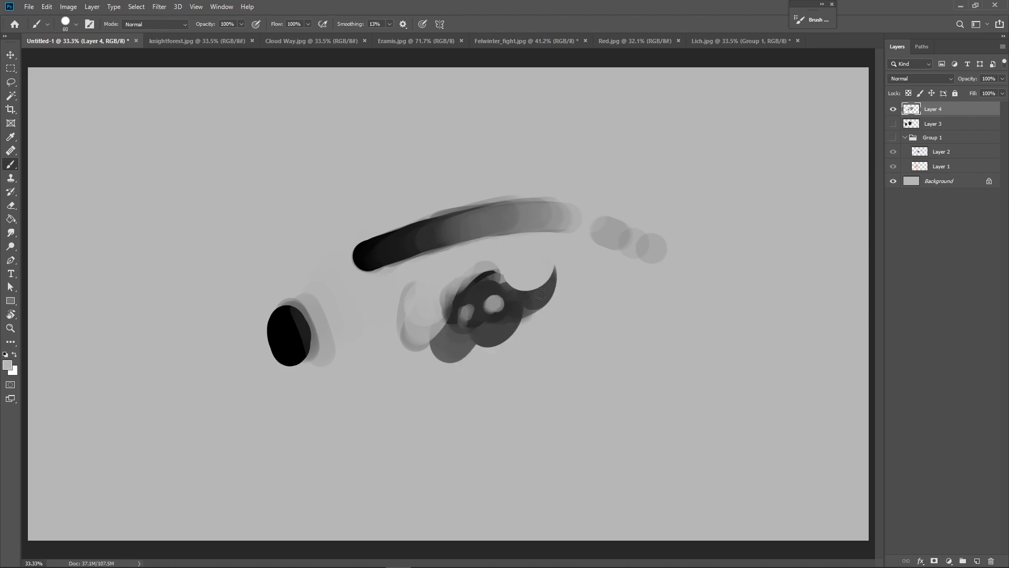
left_click(489, 289, "alt")
left_click(492, 302, "alt")
left_click(492, 303, "alt")
left_click_drag(497, 308, 537, 295)
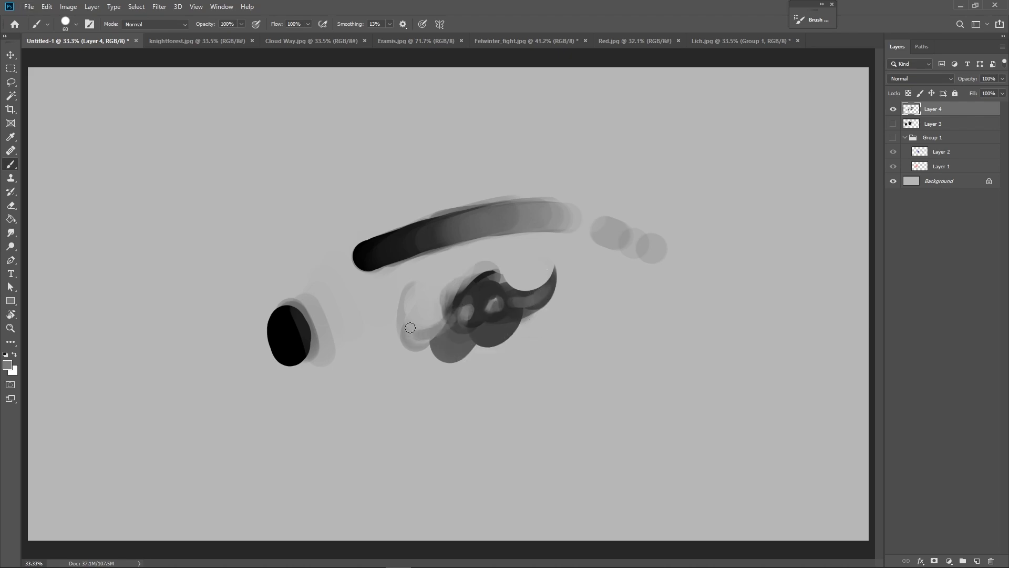
- Paint a second dark horn on the shape's left, carve light notches into its lower edge, and darken its centre
left_click(488, 271, "alt")
mouse_move(450, 311)
left_mouse_down()
mouse_move(424, 327)
mouse_move(406, 317)
mouse_move(435, 326)
mouse_move(412, 287)
left_mouse_up()
left_click(427, 308, "alt")
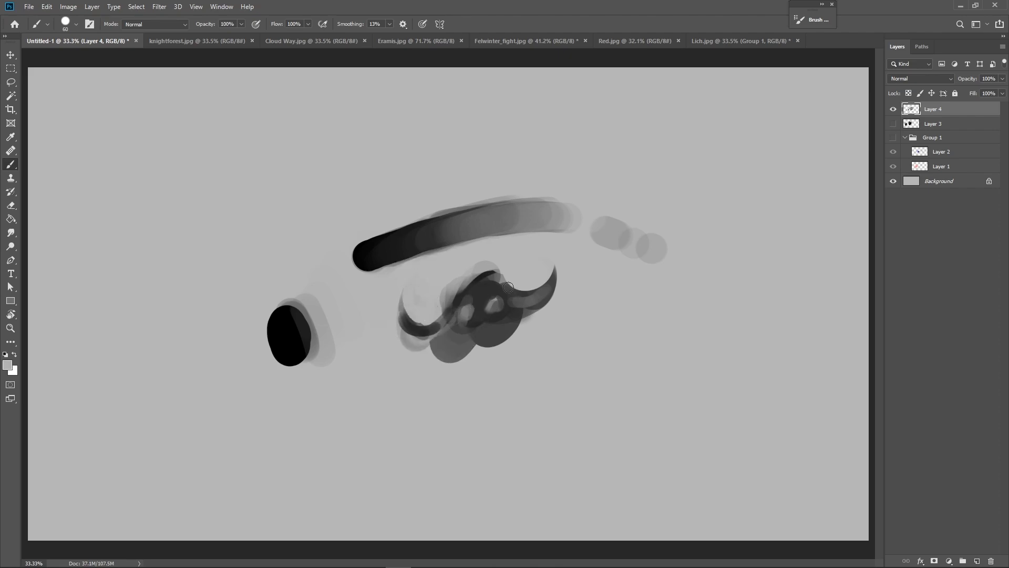
mouse_move(428, 344)
left_mouse_down()
mouse_move(418, 347)
mouse_move(490, 341)
mouse_move(506, 351)
left_mouse_up()
left_click(479, 311, "alt")
mouse_move(473, 301)
left_mouse_down()
mouse_move(461, 330)
mouse_move(532, 320)
mouse_move(496, 319)
left_mouse_up()
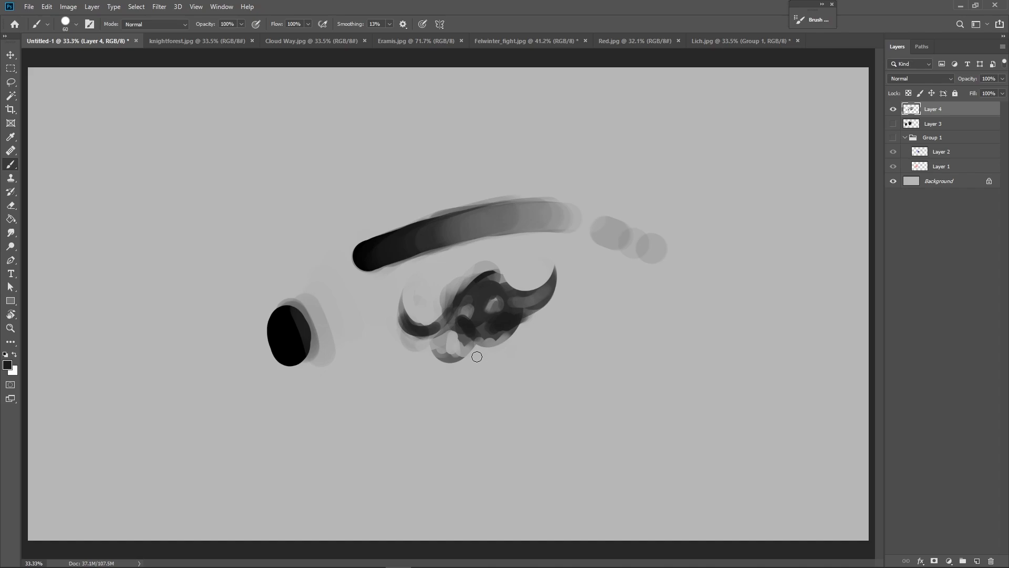
- Look through the open artworks from knightforest.jpg to Red.jpg
left_click(237, 39)
left_click(328, 42)
left_click(417, 41)
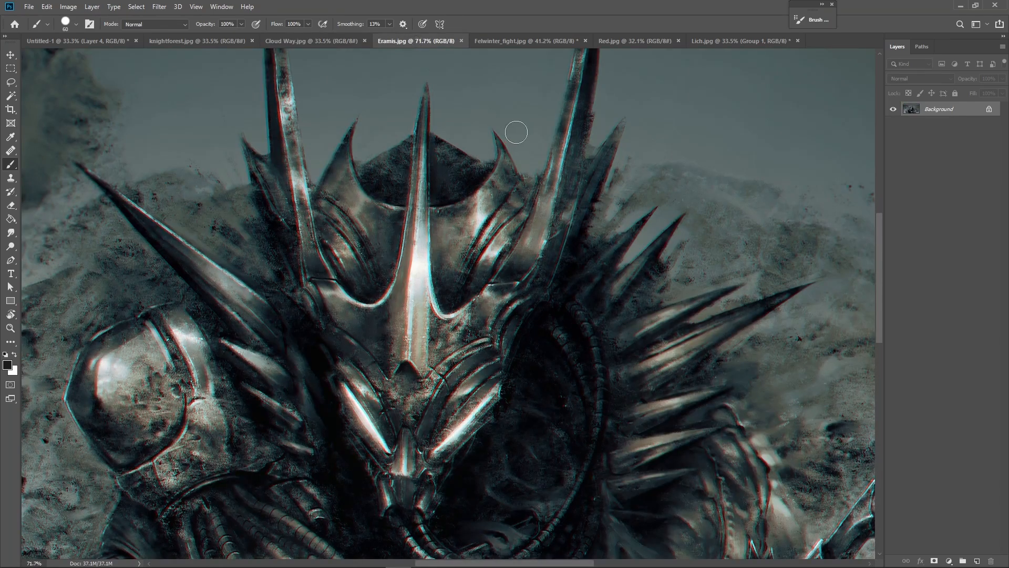
left_click(514, 41)
left_click(643, 41)
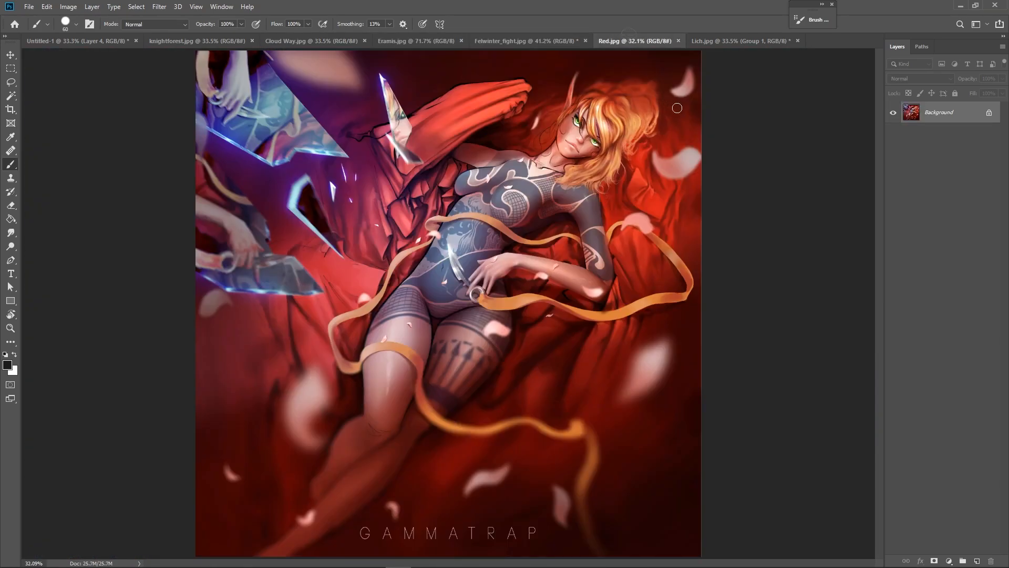
- Switch to Lich.jpg, view it with Group 1 shown, and hide Group 1 and Layer 1 to reveal the colour painting
left_click(734, 40)
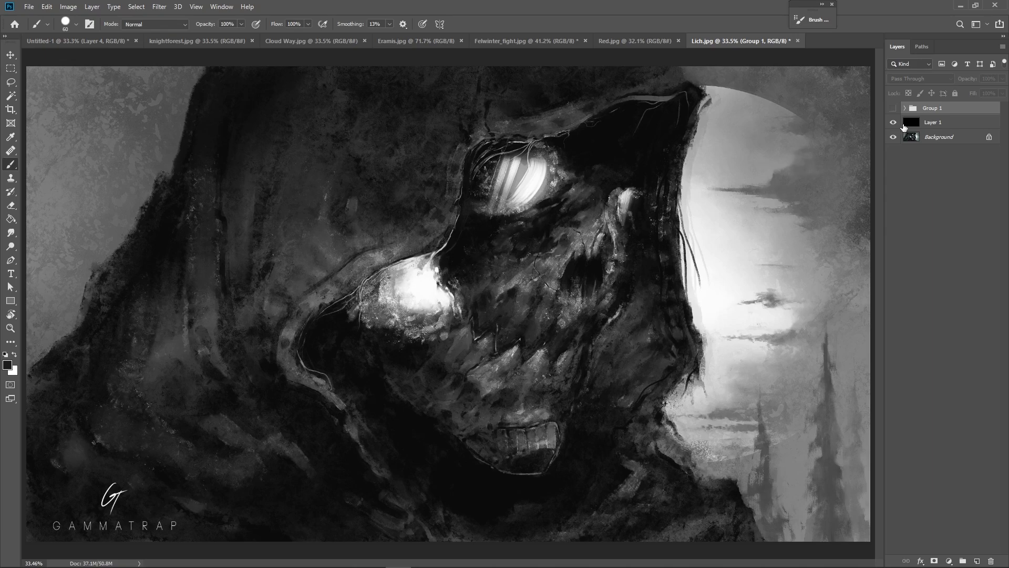
left_click(893, 108)
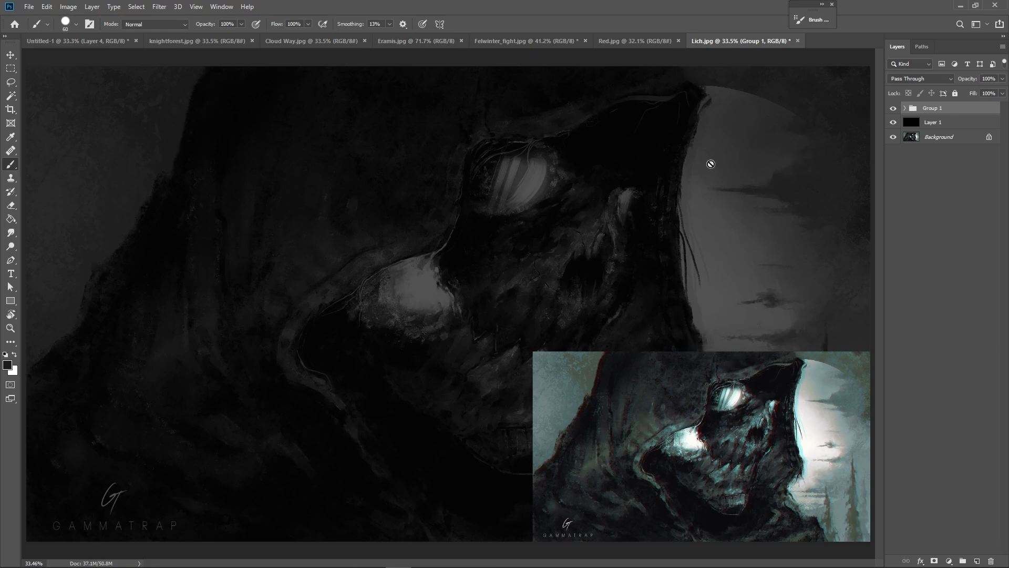
left_click(893, 107)
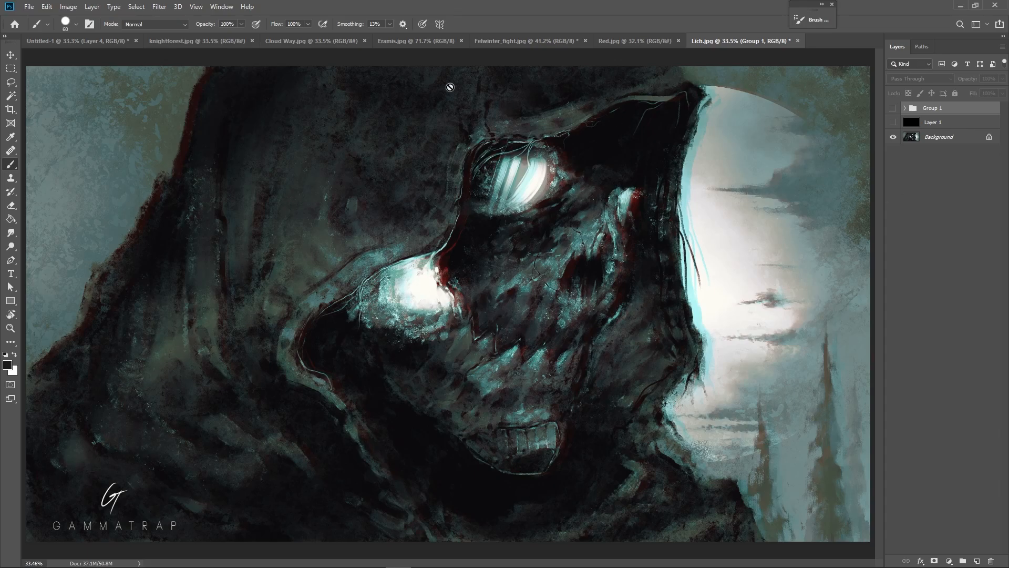
- Examine the brushwork and colour detail on the lich's face at 100% zoom, and return to the full view
key("z")
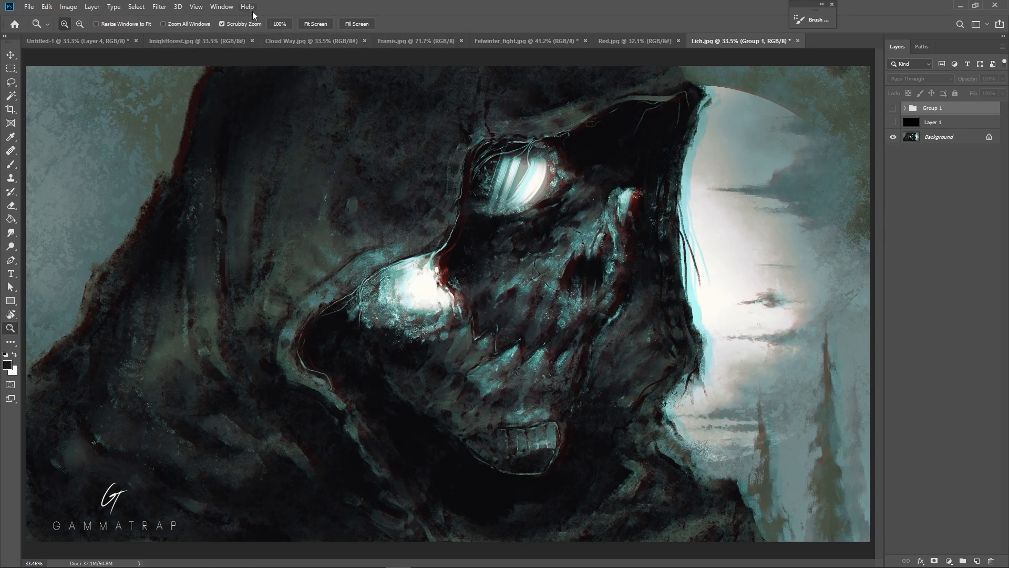
left_click(279, 24)
mouse_move(618, 275)
left_mouse_down()
mouse_move(234, 253)
mouse_move(374, 153)
left_mouse_up()
left_click_drag(404, 267, 463, 370)
left_click_drag(572, 194, 510, 365)
mouse_move(604, 186)
left_mouse_down()
mouse_move(482, 388)
mouse_move(487, 272)
left_mouse_up()
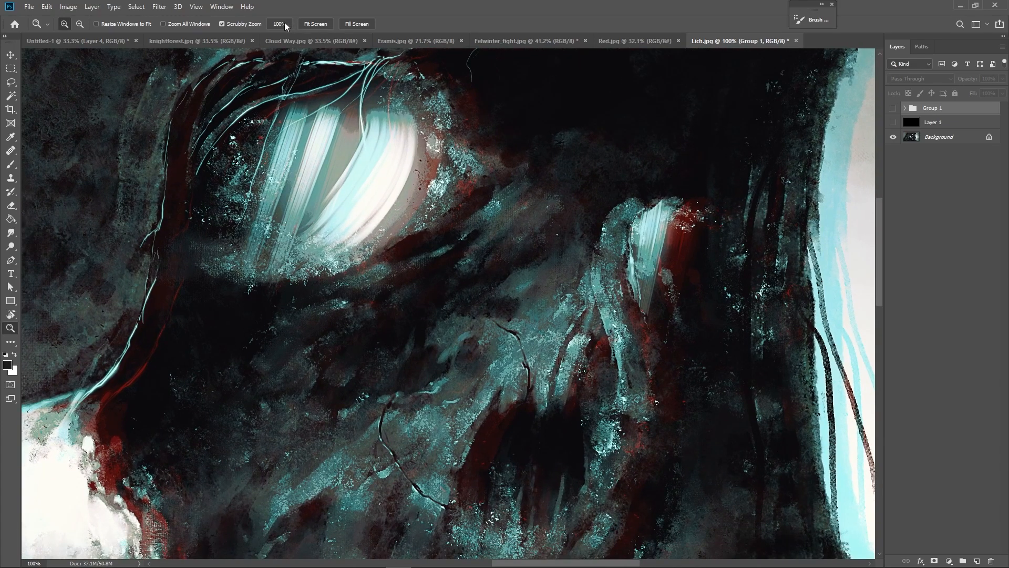
left_click(315, 24)
- Compare the full painting with Group 1's small thumbnail version, inspecting the details at 100% and toggling the group's visibility
left_click(893, 108)
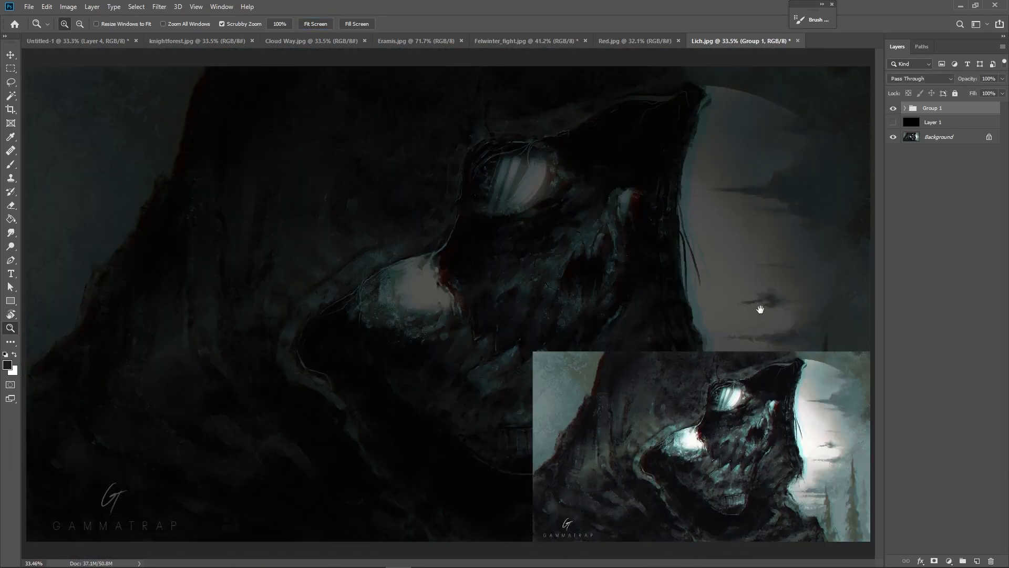
left_click(279, 24)
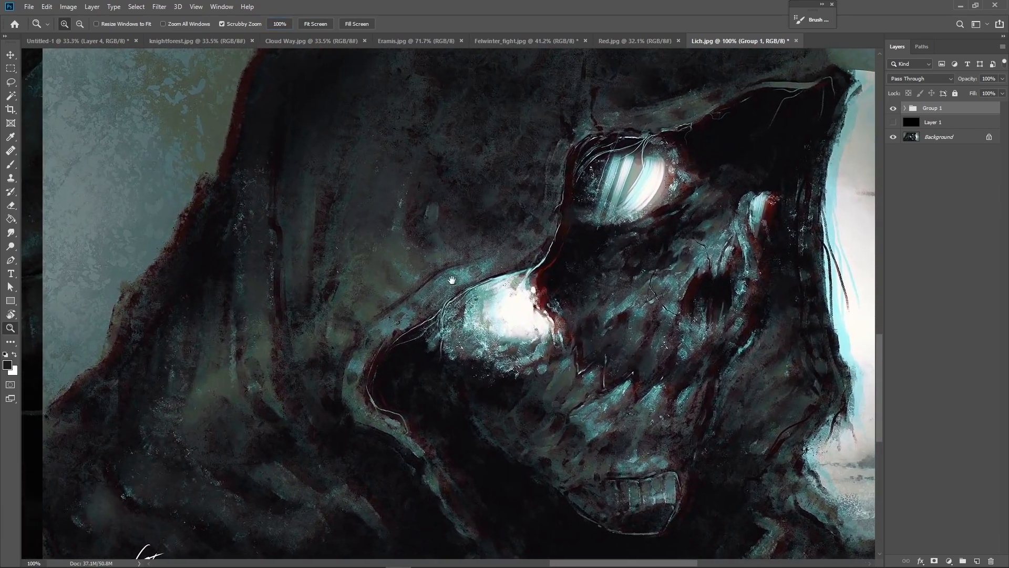
left_click_drag(451, 280, 436, 280)
mouse_move(505, 239)
left_mouse_down()
mouse_move(665, 300)
mouse_move(486, 174)
left_mouse_up()
left_click_drag(500, 295, 569, 226)
left_click(304, 26)
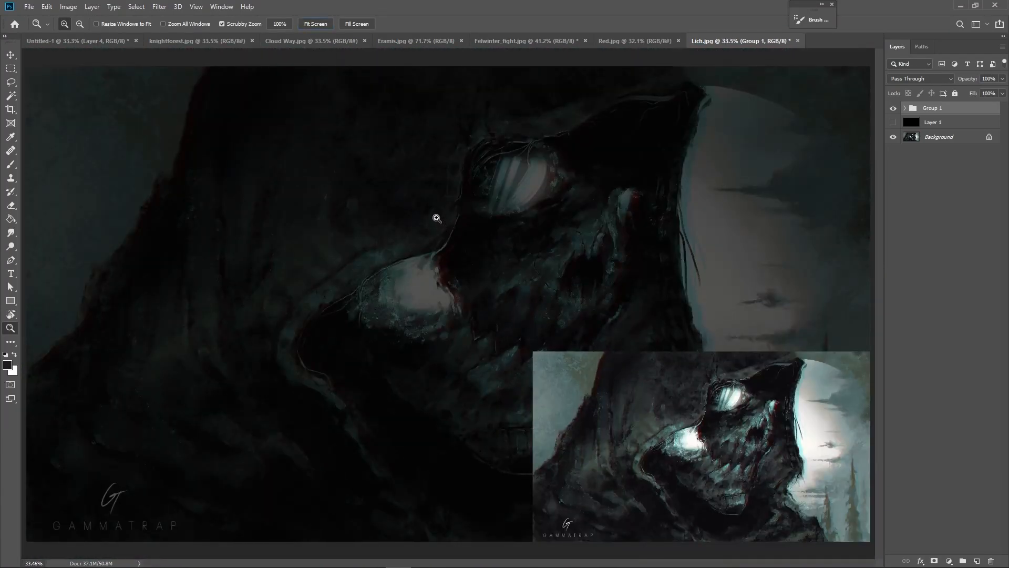
left_click(891, 109)
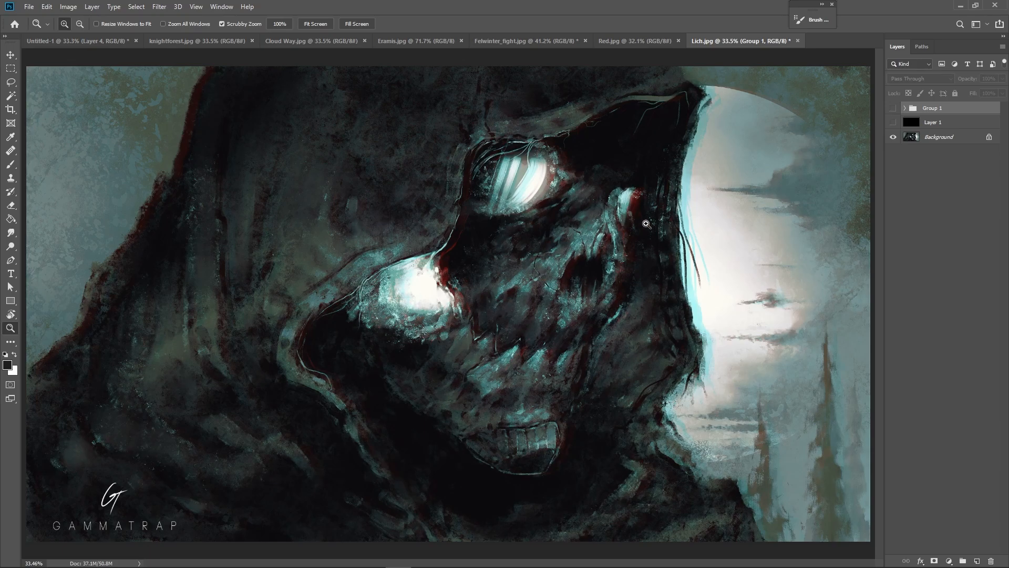
left_click(891, 108)
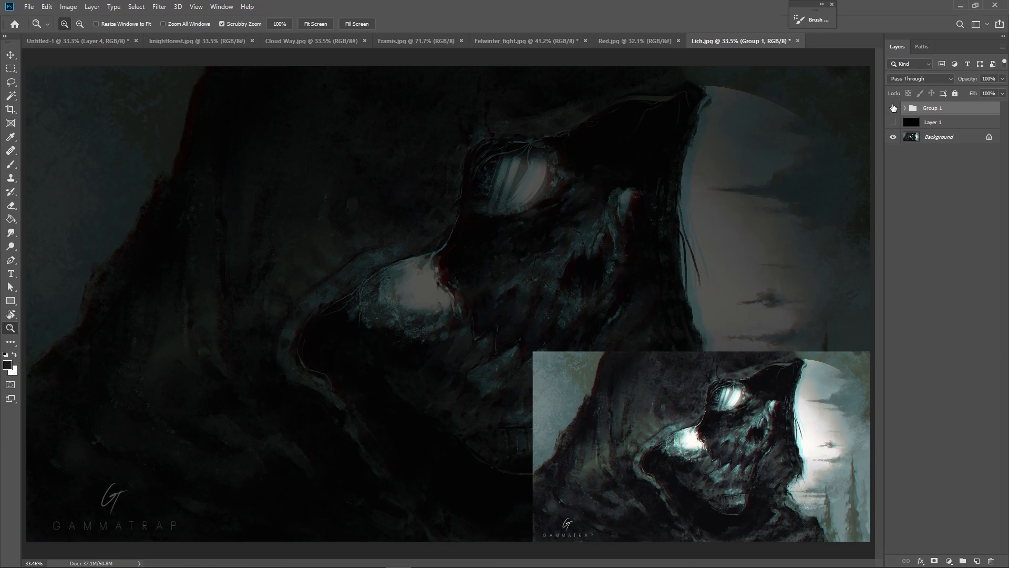
- In Untitled-1, hide Layer 4, show Layer 3, and paint a dark textured patch on it with the gamma_burnt brush
left_click(106, 41)
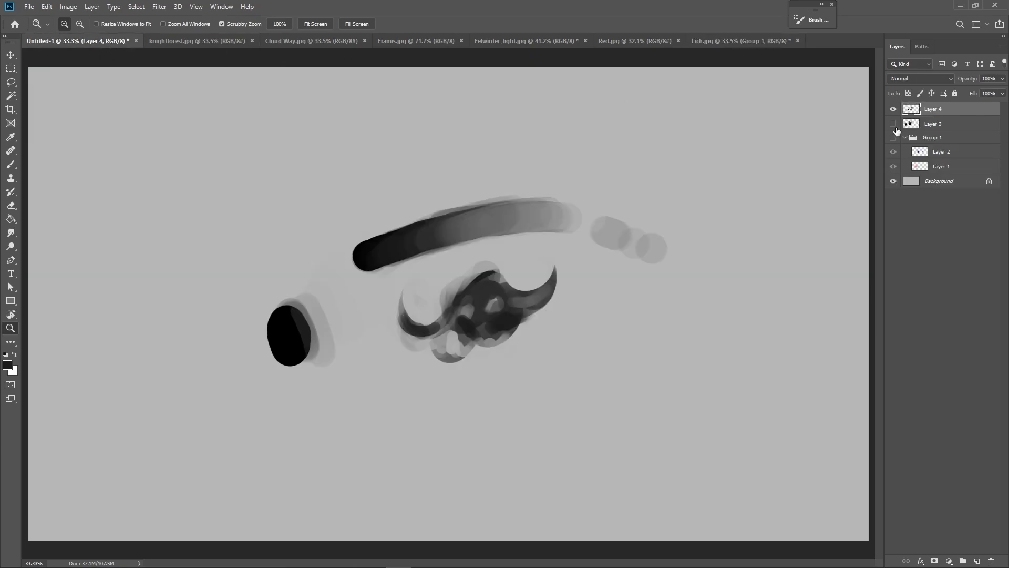
left_click(893, 108)
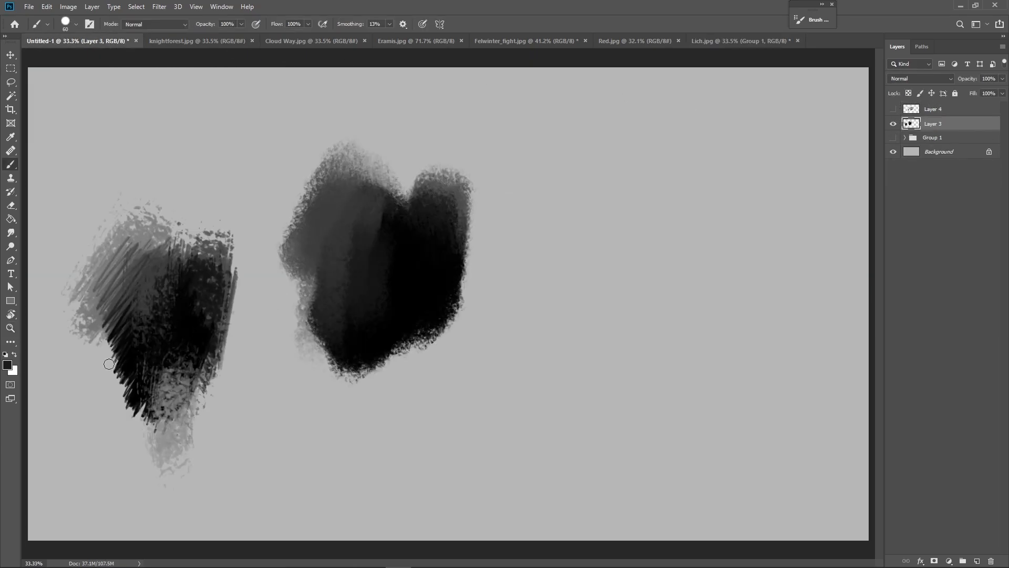
right_click(546, 322)
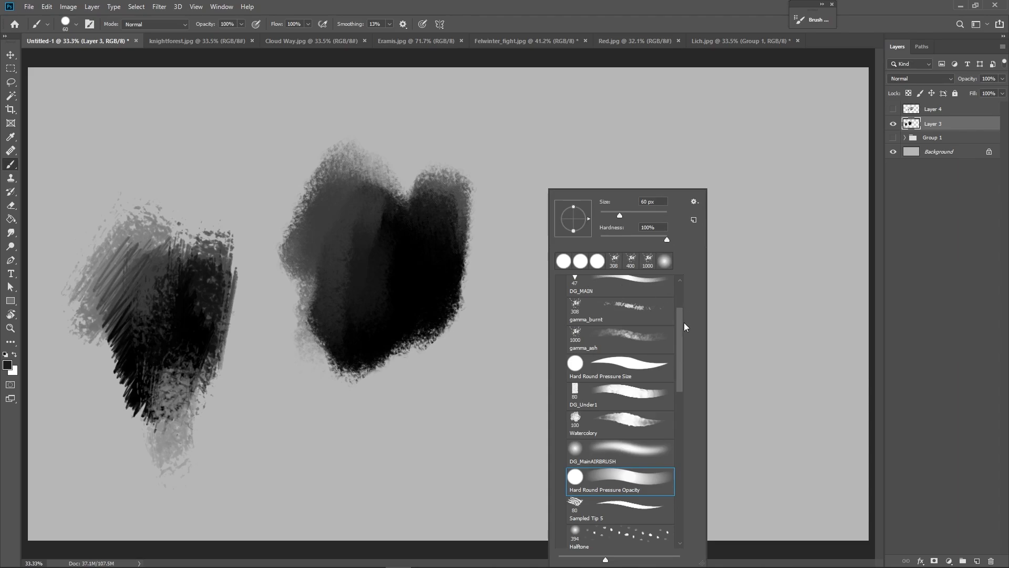
left_click(621, 312)
mouse_move(473, 397)
left_mouse_down()
mouse_move(489, 386)
mouse_move(478, 409)
mouse_move(513, 352)
mouse_move(536, 338)
left_mouse_up()
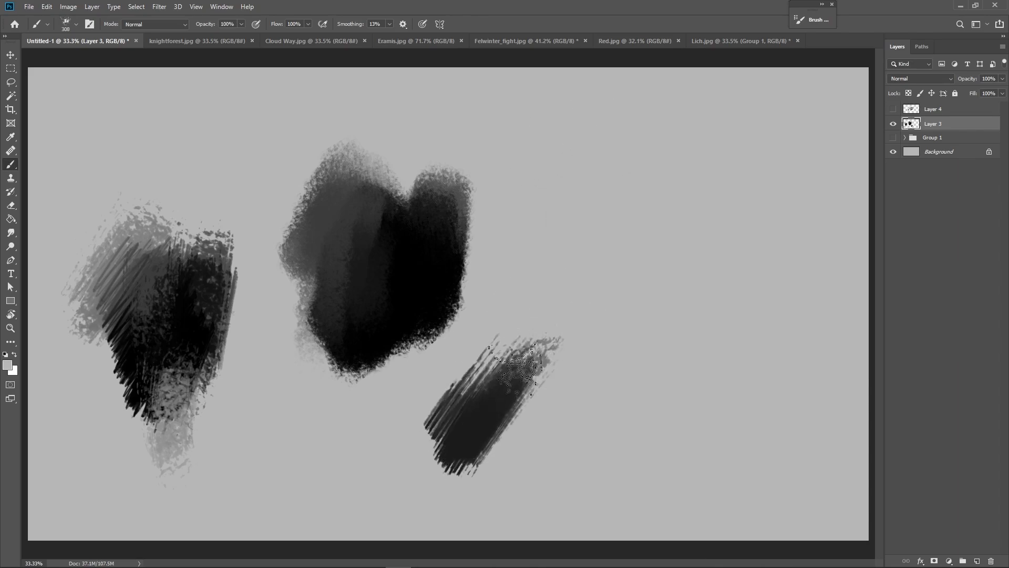
- Break up and blend the new dark patch with gamma_burnt strokes in light and mid-greys sampled around it
left_click_drag(498, 386, 544, 339)
left_click(478, 419, "alt")
mouse_move(510, 389)
left_mouse_down()
mouse_move(491, 449)
mouse_move(520, 421)
left_mouse_up()
left_click(558, 354, "alt")
mouse_move(568, 350)
left_mouse_down()
mouse_move(538, 384)
mouse_move(532, 366)
mouse_move(493, 440)
mouse_move(516, 402)
mouse_move(546, 408)
mouse_move(532, 437)
mouse_move(500, 463)
mouse_move(456, 456)
left_mouse_up()
left_click(481, 446, "alt")
left_click(554, 411, "alt")
- Paint a black textured patch on the empty right part of the canvas with the gamma_ash brush at 400 px
right_click(525, 342)
left_click(609, 342)
left_click(670, 176)
key("bracketleft")
key("bracketleft")
key("bracketleft")
key("bracketleft")
key("bracketleft")
key("bracketleft")
key("d")
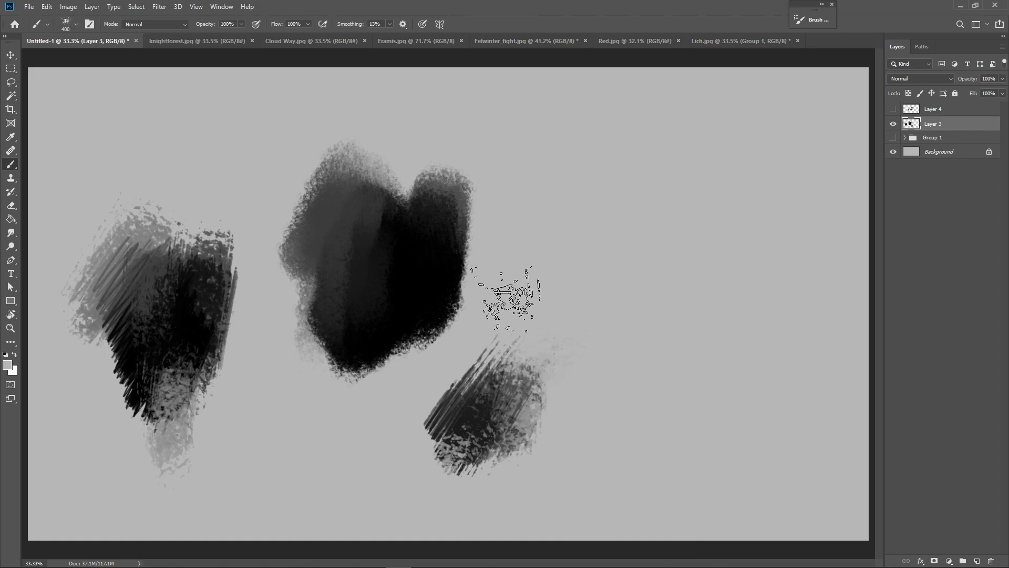
mouse_move(637, 262)
left_mouse_down()
mouse_move(687, 228)
mouse_move(670, 315)
left_mouse_up()
- Extend and blend the new patch with gamma_ash strokes in grey and dark tones sampled from the canvas
left_click(746, 222, "alt")
mouse_move(701, 271)
left_mouse_down()
mouse_move(712, 230)
mouse_move(695, 266)
left_mouse_up()
left_click(670, 294, "alt")
mouse_move(670, 314)
left_mouse_down()
mouse_move(719, 300)
mouse_move(712, 338)
left_mouse_up()
left_click_drag(686, 223, 667, 241)
left_click(205, 325, "alt")
mouse_move(635, 276)
left_mouse_down()
mouse_move(730, 220)
mouse_move(709, 349)
mouse_move(743, 352)
left_mouse_up()
- Examine the blended edges of the gamma_ash patch at 100% zoom, and return to the full canvas view
key("z")
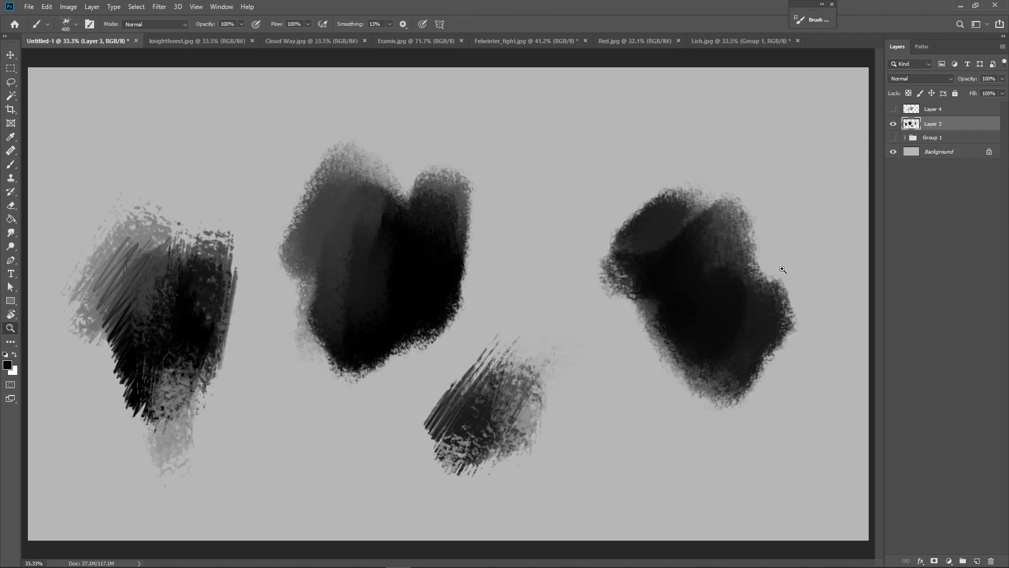
left_click_drag(758, 264, 810, 265)
left_click_drag(784, 335, 632, 403)
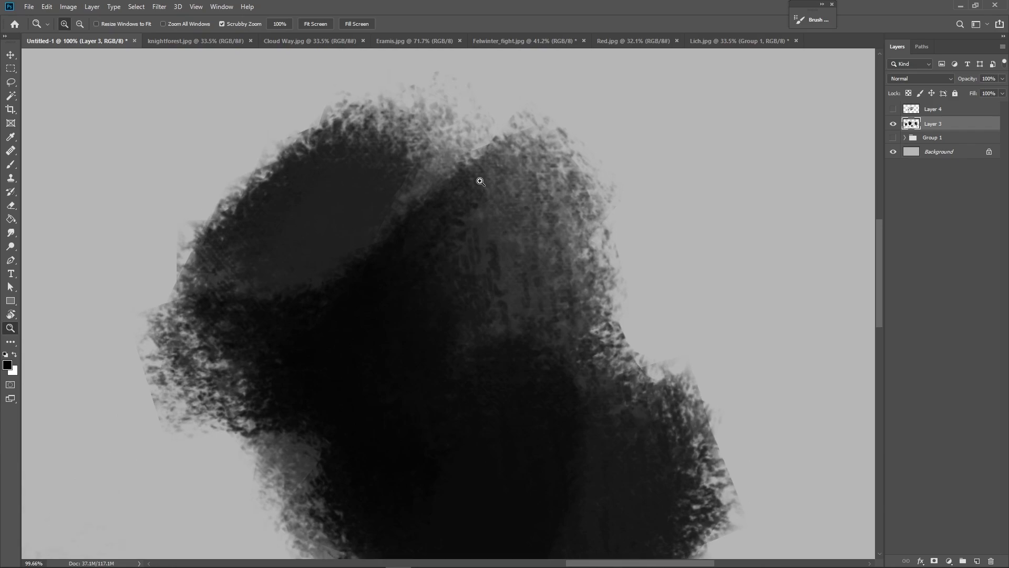
key("ctrl+1")
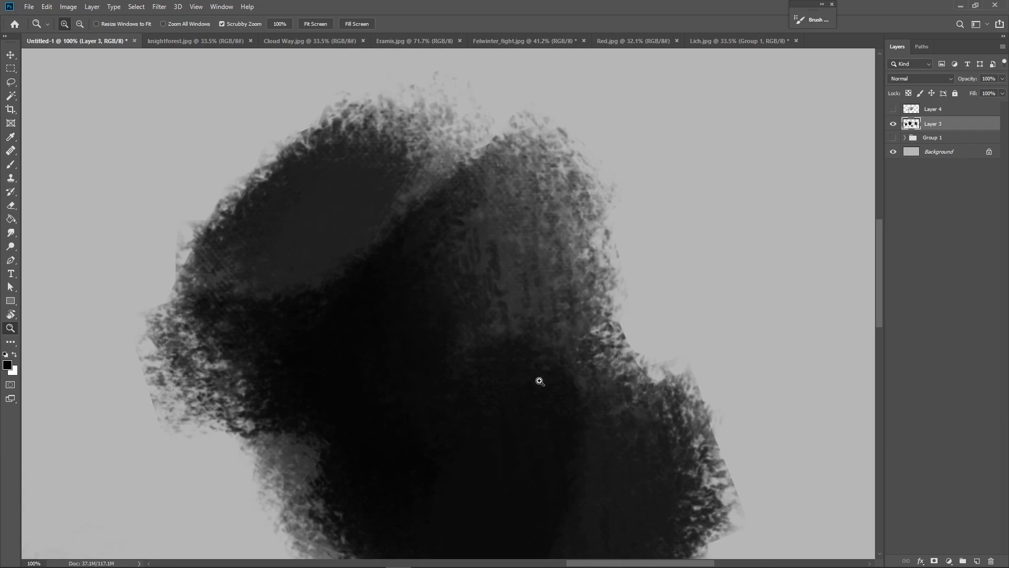
left_click_drag(541, 380, 528, 413)
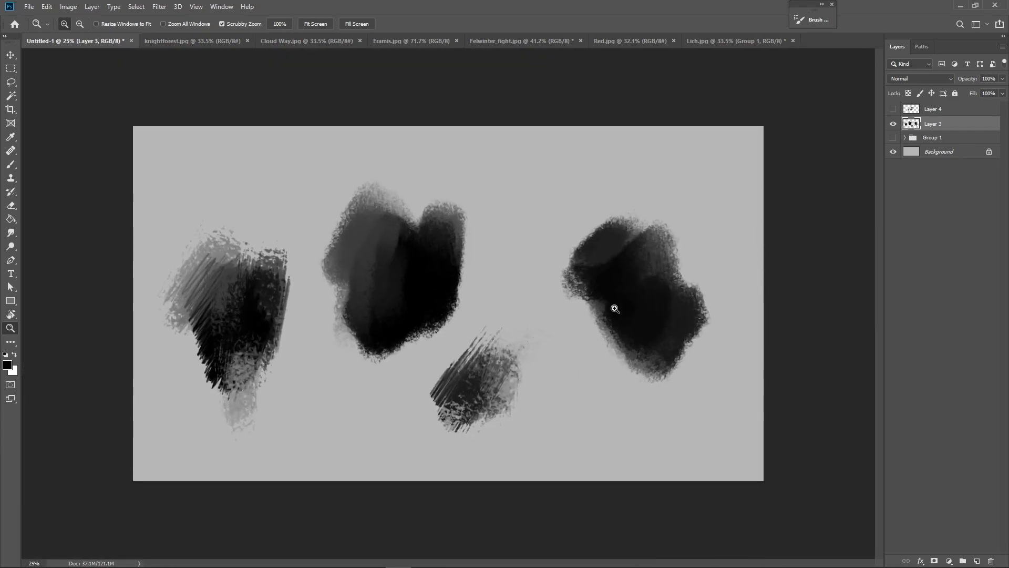
- Lasso the gamma_ash patch and the small streaked patch beside it, delete them from Layer 3, and deselect
key("e")
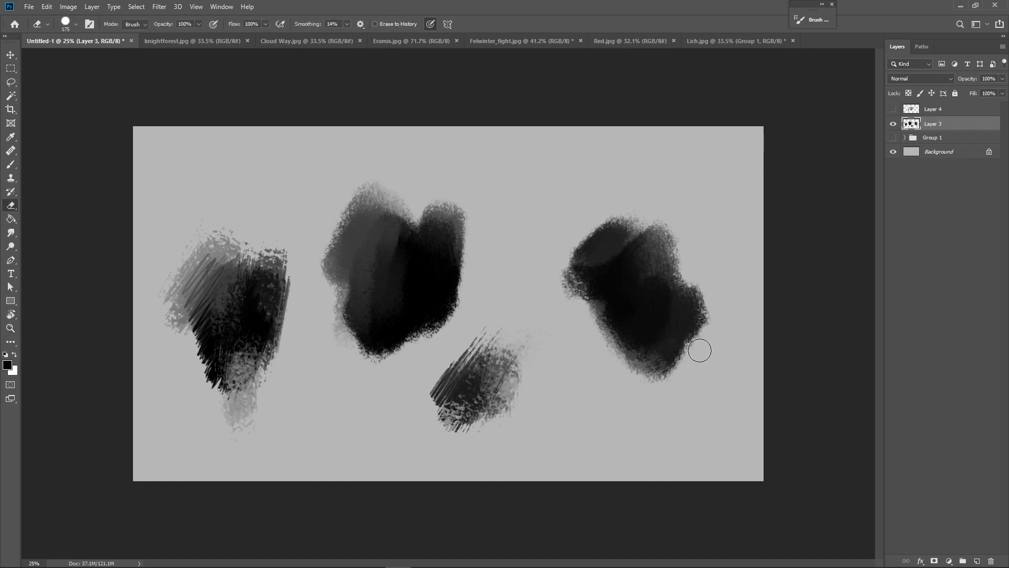
key("l")
mouse_move(489, 451)
left_mouse_down()
mouse_move(694, 392)
mouse_move(728, 260)
left_mouse_up()
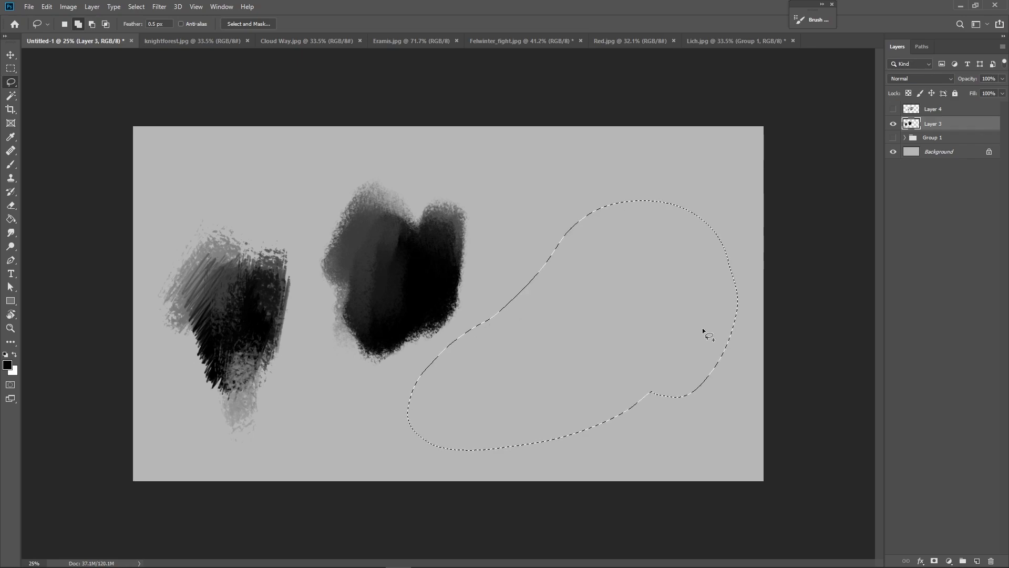
key("m")
left_click(731, 342)
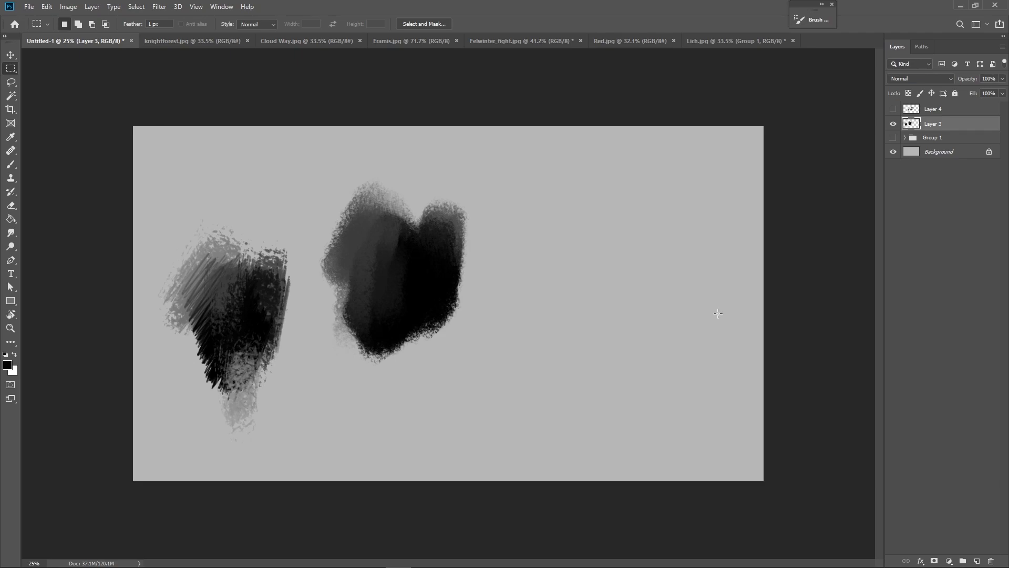
- Paint overlapping curved strokes in black and greys on the cleared area with the Hard Round Pressure Opacity brush at 300 px
key("b")
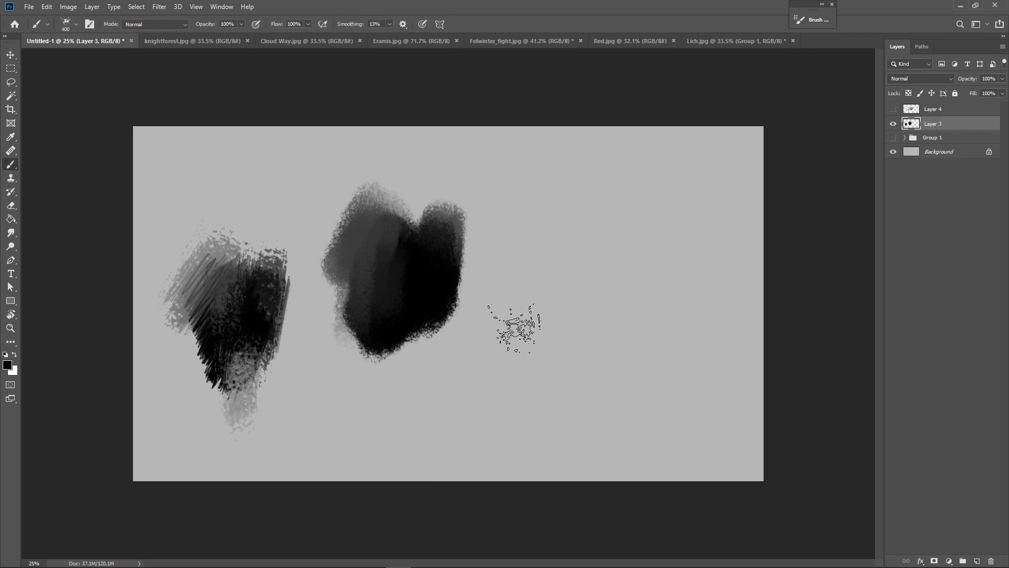
right_click(514, 328)
left_click_drag(646, 341, 642, 355)
left_click(614, 432)
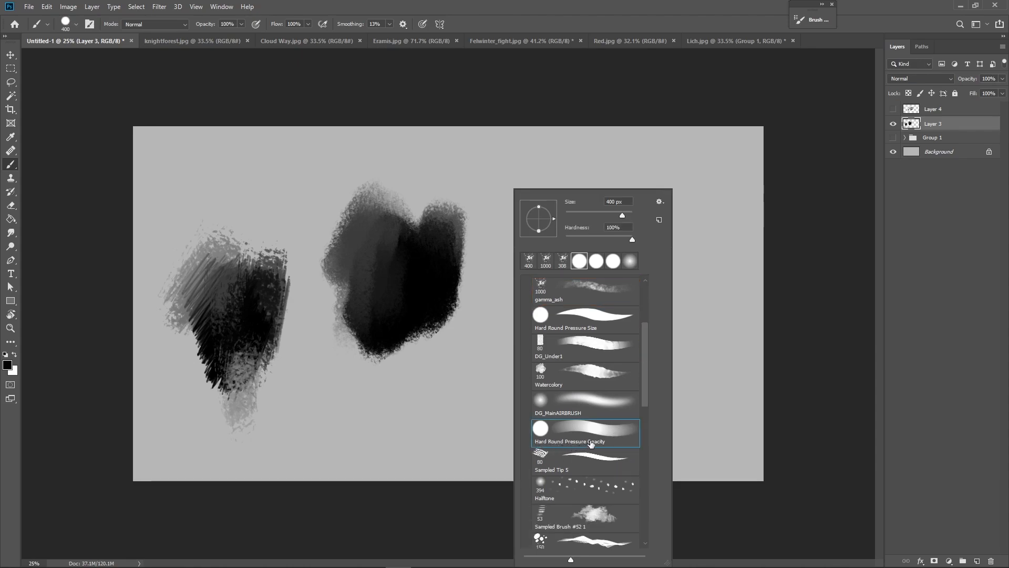
left_click(807, 312)
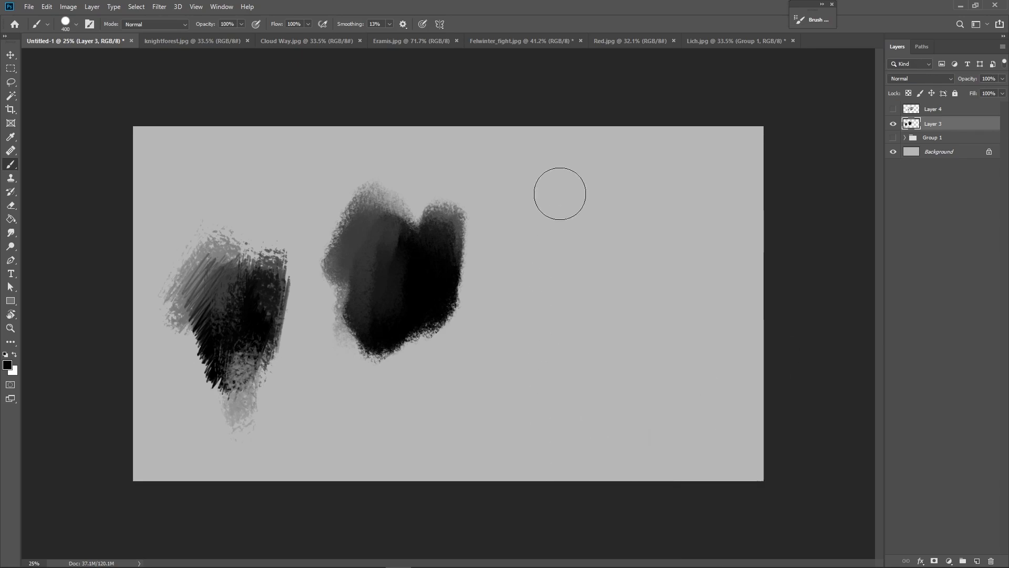
key("bracketleft")
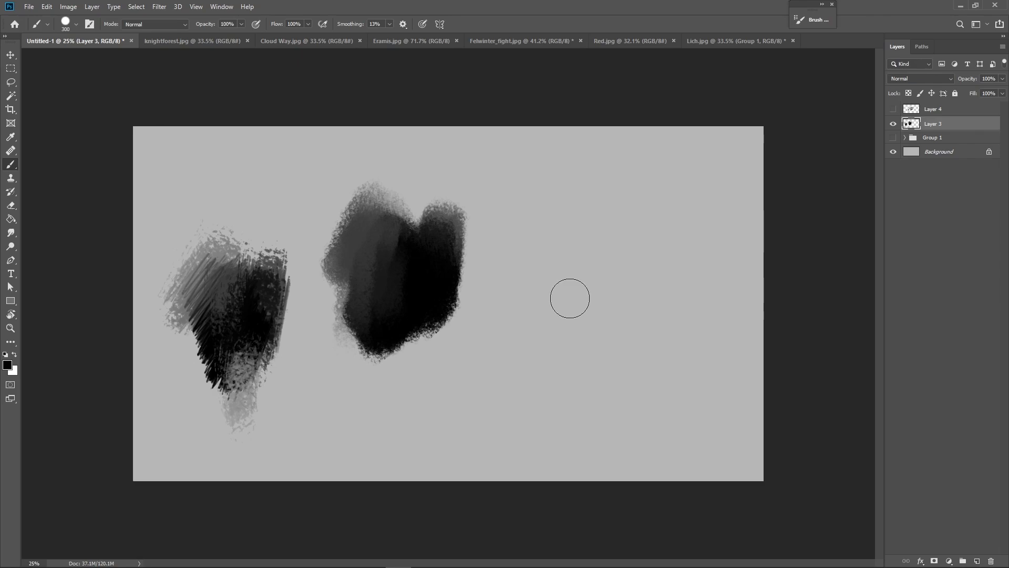
mouse_move(535, 357)
left_mouse_down()
mouse_move(560, 307)
mouse_move(597, 277)
mouse_move(637, 278)
mouse_move(658, 316)
mouse_move(613, 388)
mouse_move(646, 396)
mouse_move(733, 332)
left_mouse_up()
left_click(689, 420)
mouse_move(624, 225)
left_mouse_down()
mouse_move(648, 208)
mouse_move(658, 236)
mouse_move(643, 241)
mouse_move(636, 269)
mouse_move(673, 279)
mouse_move(649, 325)
left_mouse_up()
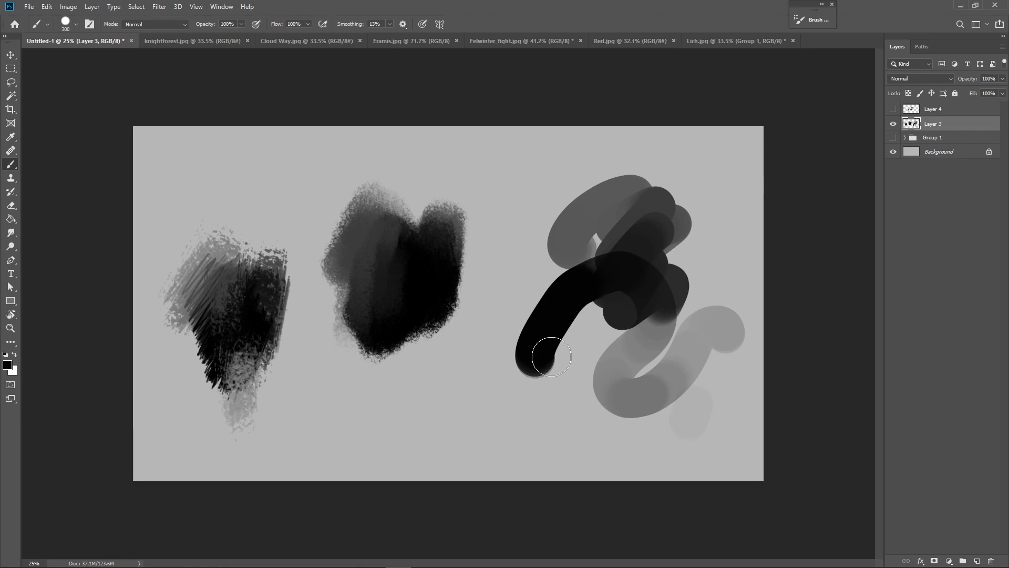
- Paint over parts of the dark curved strokes with light grey sampled from the background to reshape and mix the values
left_click(563, 191, "alt")
mouse_move(562, 191)
left_mouse_down()
mouse_move(562, 235)
mouse_move(567, 245)
mouse_move(577, 228)
mouse_move(580, 236)
mouse_move(547, 301)
left_mouse_up()
left_click(538, 376, "alt")
mouse_move(552, 380)
left_mouse_down()
mouse_move(588, 315)
mouse_move(563, 350)
mouse_move(582, 353)
mouse_move(620, 312)
mouse_move(550, 388)
mouse_move(598, 312)
left_mouse_up()
key("z")
left_click(646, 341)
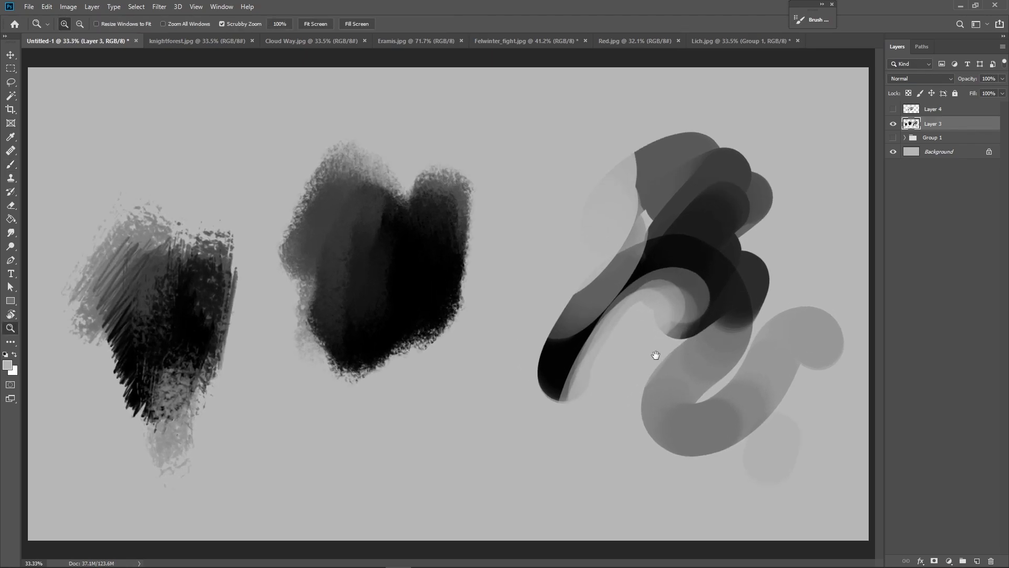
- Lasso the curved hard-brush strokes, delete them from Layer 3, and deselect
key("l")
mouse_move(767, 101)
left_mouse_down()
mouse_move(496, 377)
mouse_move(836, 417)
mouse_move(778, 95)
left_mouse_up()
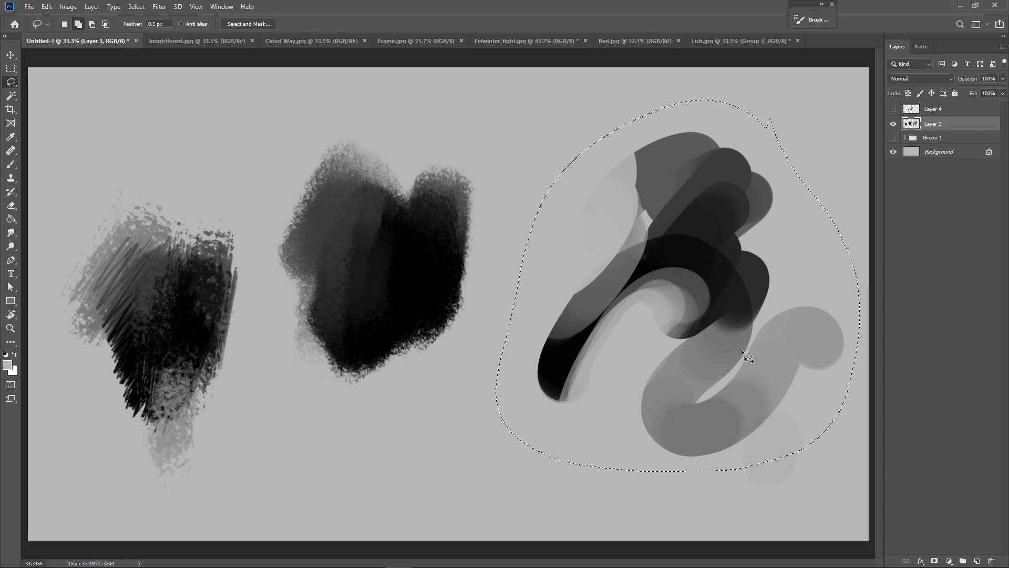
key("Delete")
key("m")
key("ctrl+d")
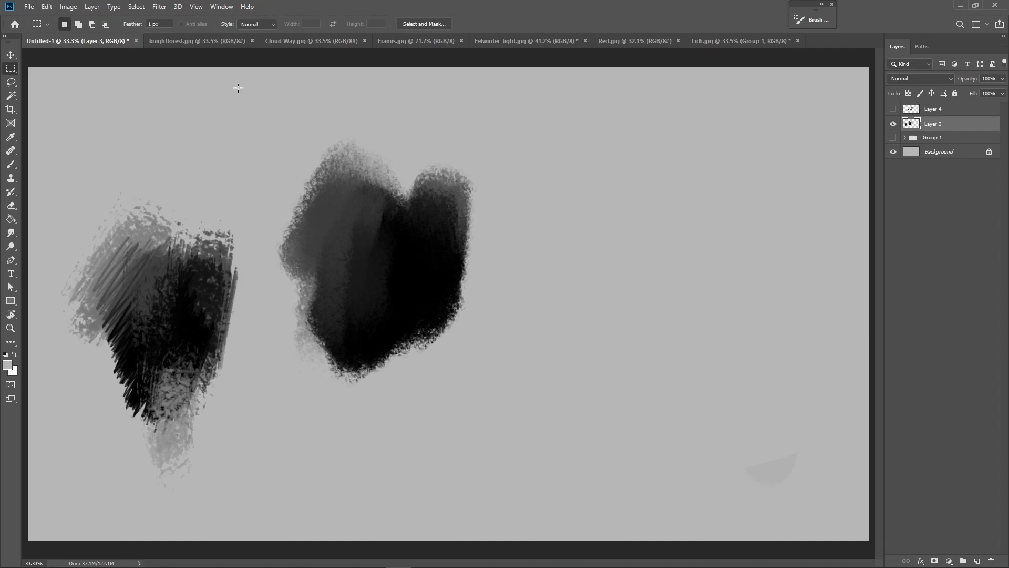
- View the knightforest.jpg and Cloud Way.jpg paintings, and hide Group 1 in Lich.jpg
left_click(221, 41)
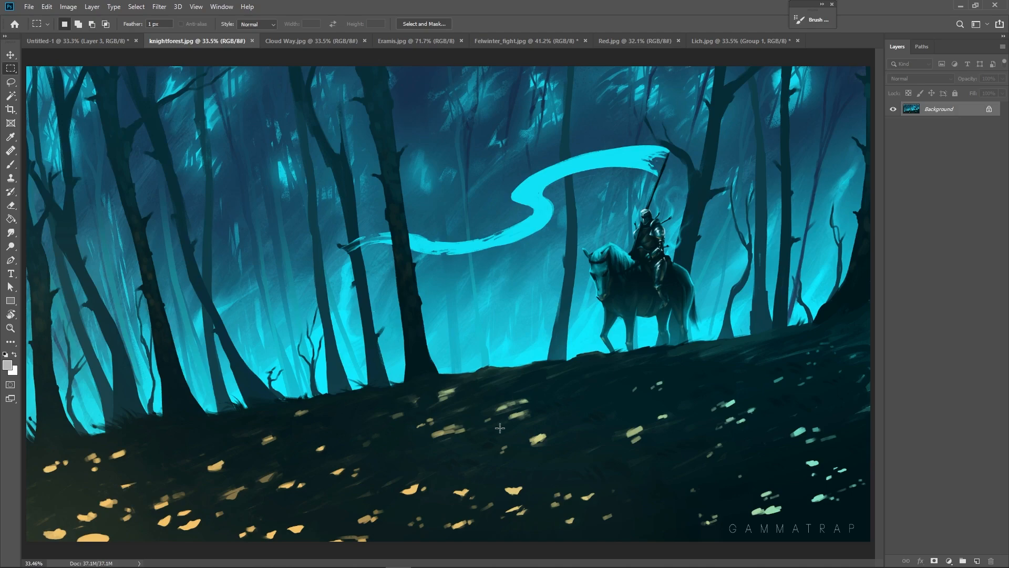
left_click(321, 42)
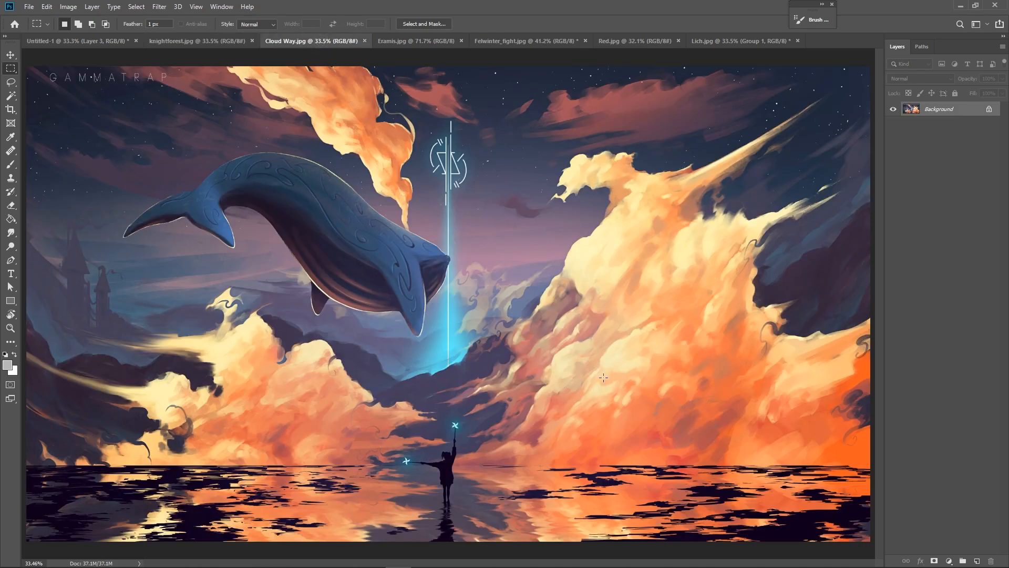
left_click(720, 42)
left_click(894, 108)
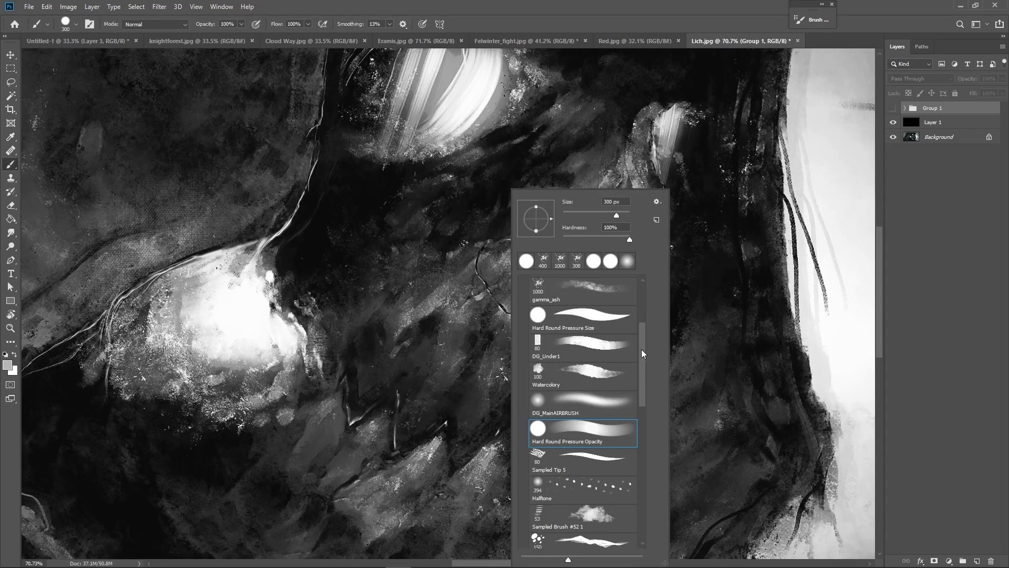
- Choose the gamma_burnt brush with black as foreground colour, and hide Layer 1 to view the lich's face in colour
left_click_drag(642, 350, 644, 328)
left_click(597, 330)
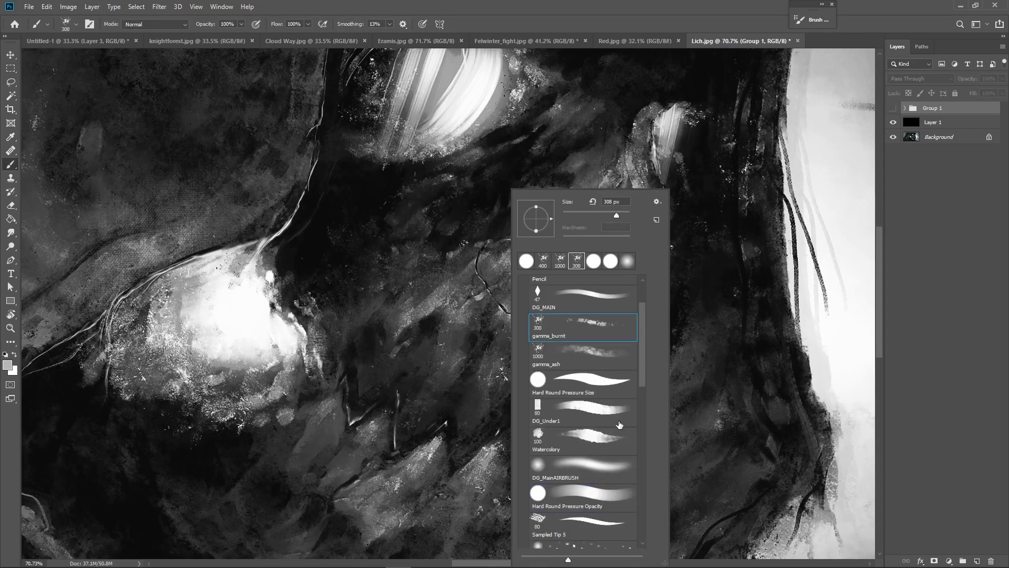
left_click(582, 30)
key("d")
left_click_drag(613, 375, 634, 420)
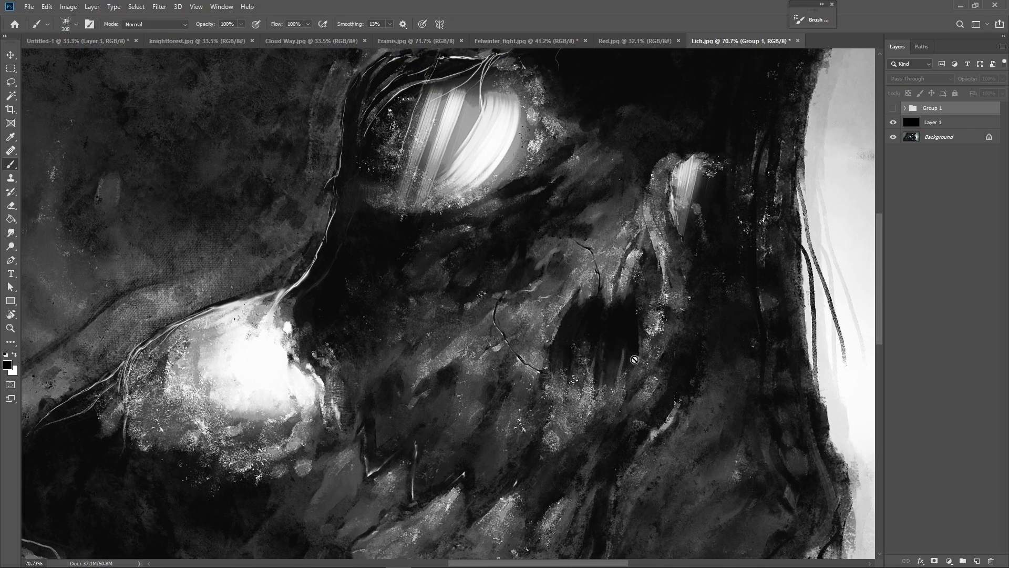
left_click_drag(609, 368, 650, 310)
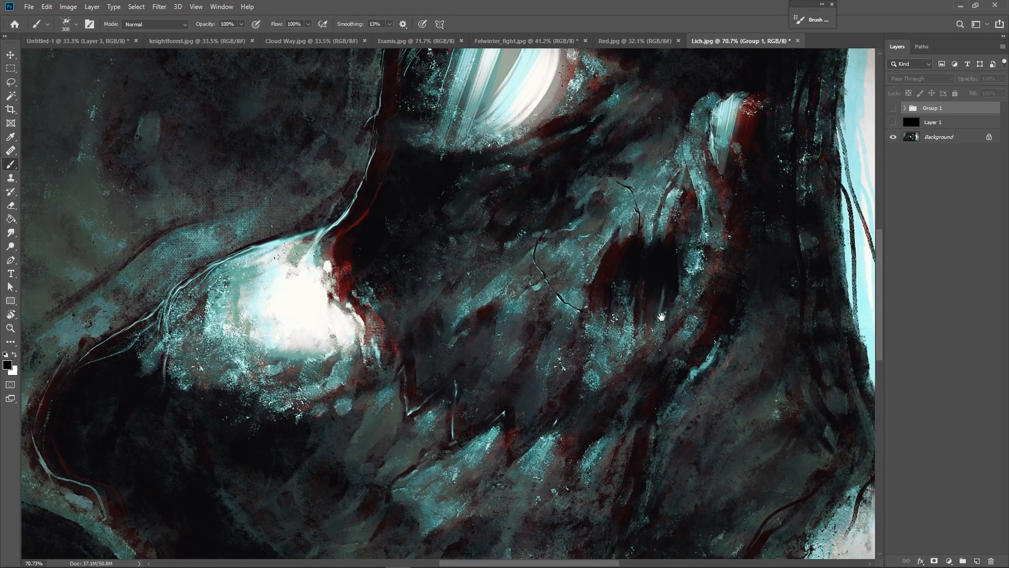
left_click_drag(644, 364, 579, 454)
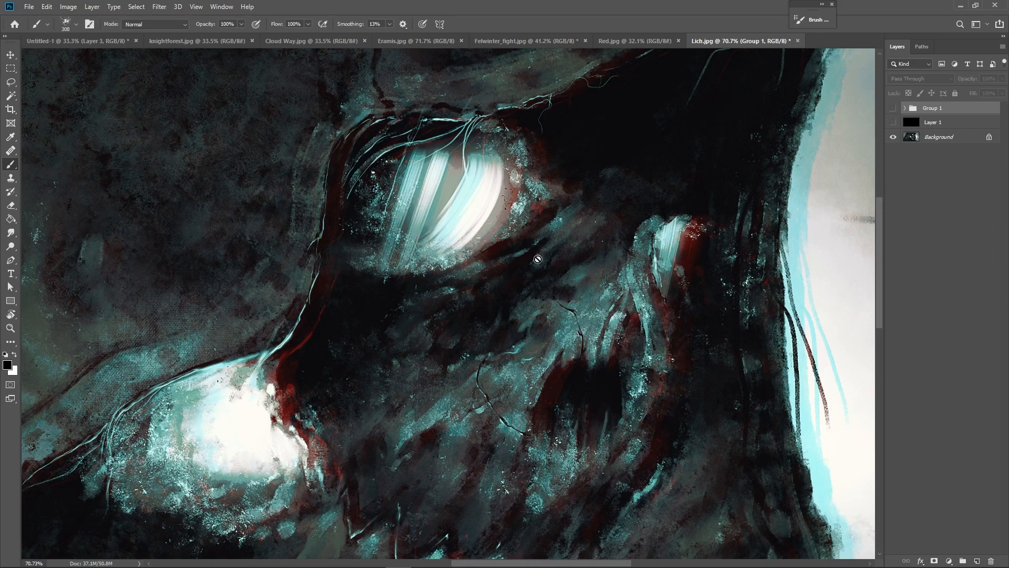
- Review the Eyedropper's layer sampling options, keeping All Layers as the sample source
key("alt")
left_click(10, 137)
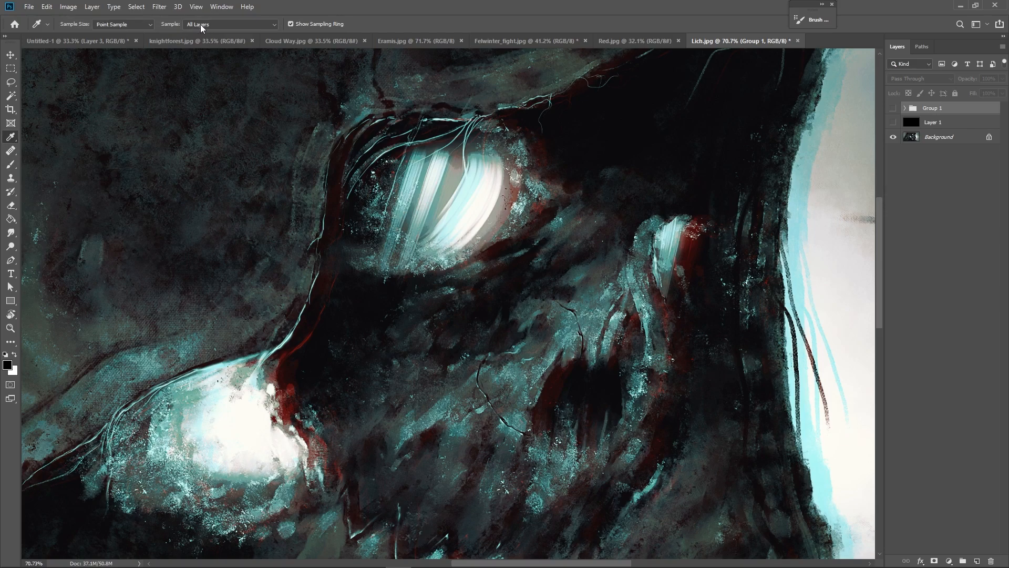
left_click(223, 27)
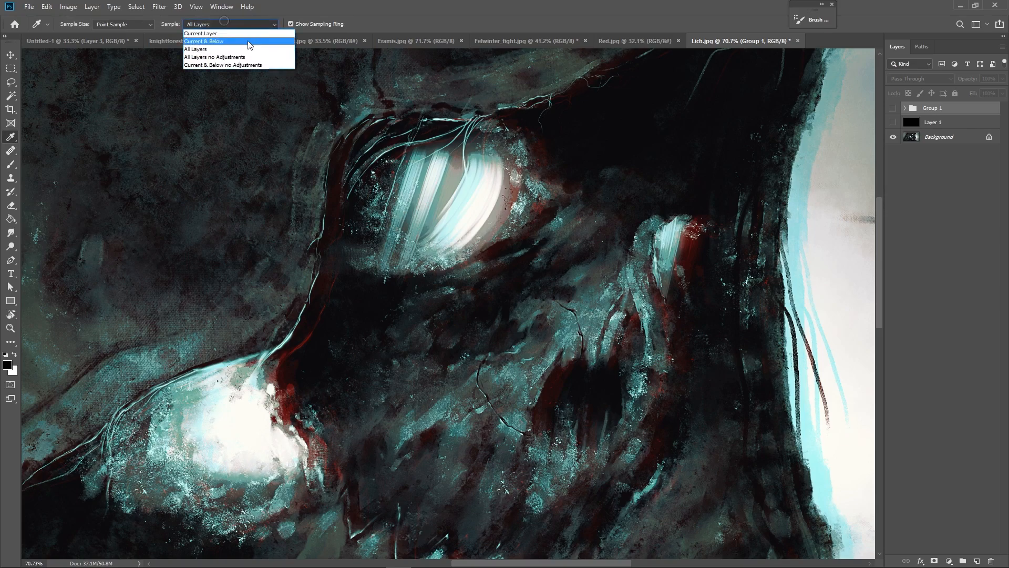
left_click(236, 24)
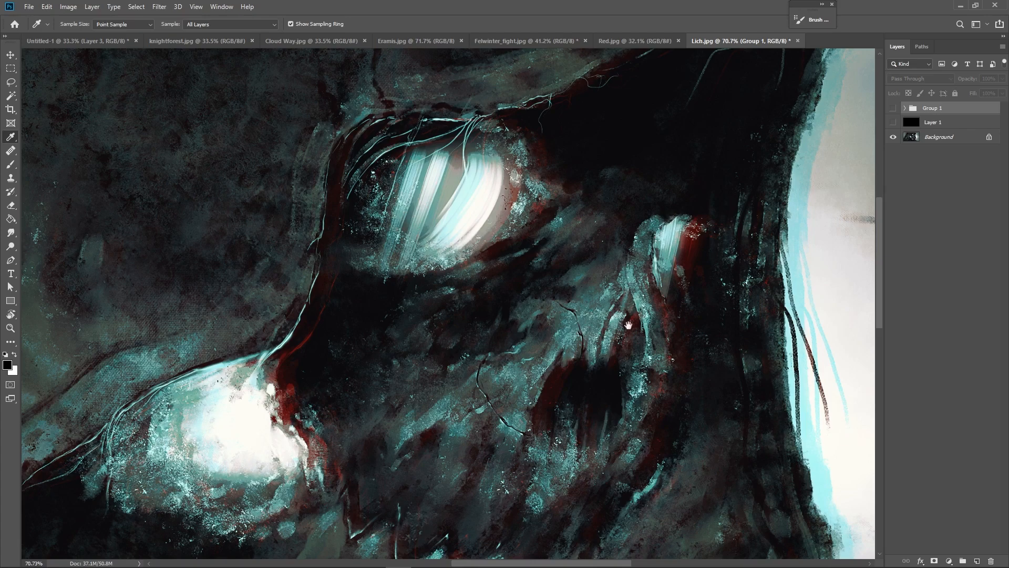
left_click_drag(638, 302, 660, 217)
- Add a new layer above Group 1 in Lich.jpg and reduce the gamma_burnt brush to 100 px
key("b")
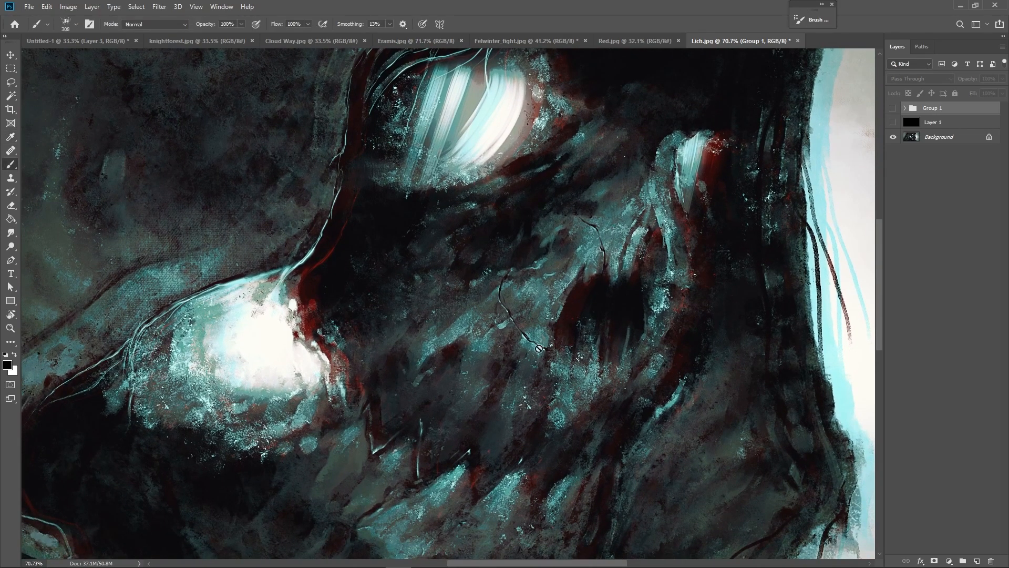
left_click(976, 561)
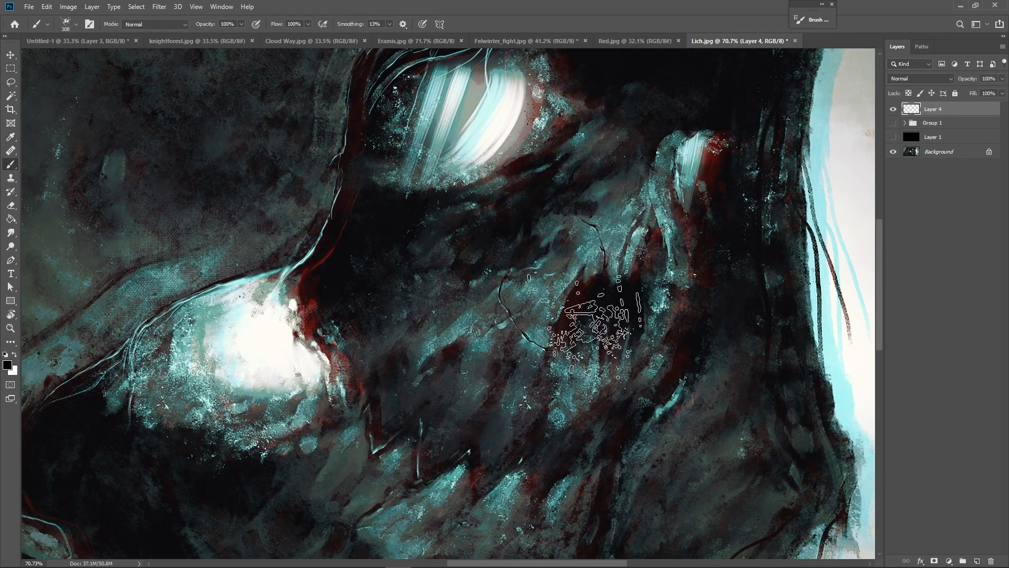
key("bracketleft")
key("bracketleft")
key("bracketleft")
key("bracketleft")
key("bracketleft")
key("bracketleft")
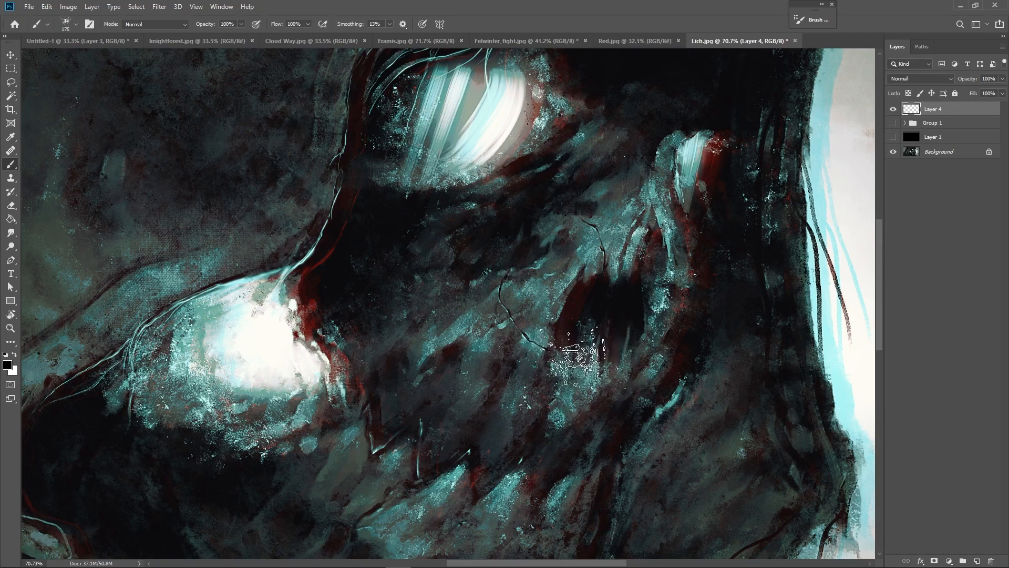
mouse_move(649, 391)
left_mouse_down()
mouse_move(650, 486)
mouse_move(652, 445)
left_mouse_up()
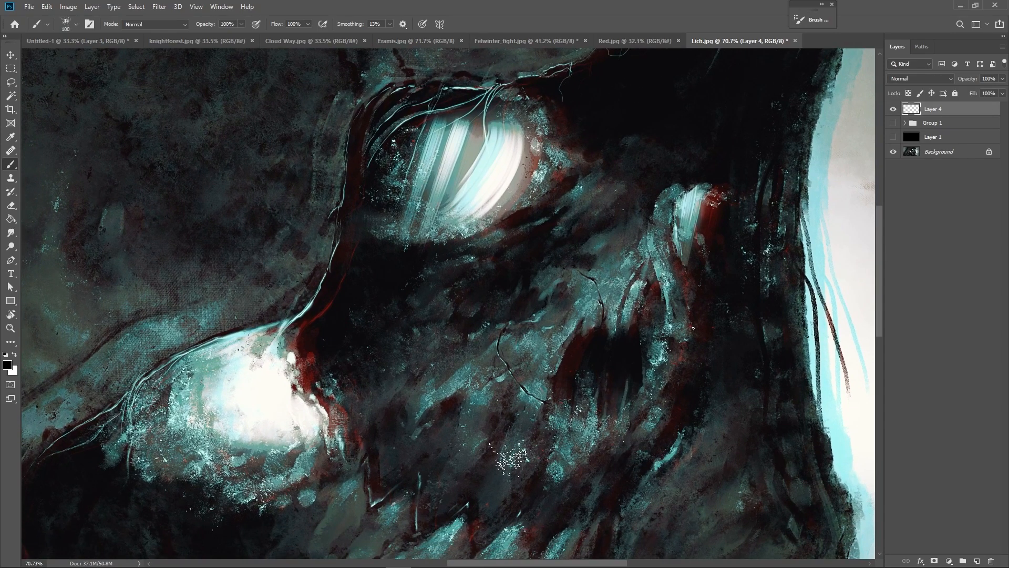
mouse_move(650, 379)
left_mouse_down()
mouse_move(691, 348)
mouse_move(511, 405)
mouse_move(595, 359)
left_mouse_up()
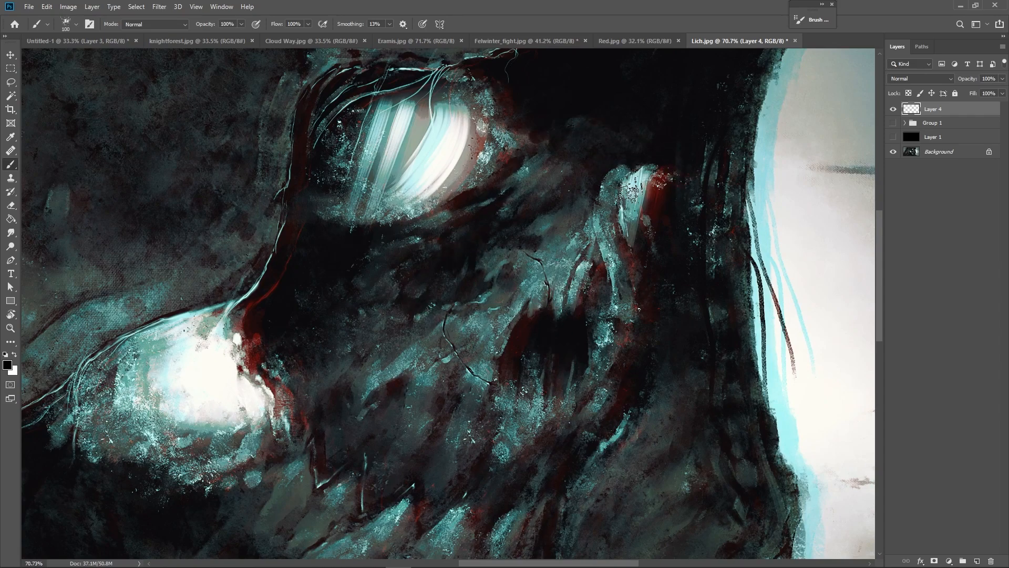
left_click_drag(588, 294, 661, 235)
left_click_drag(558, 426, 692, 348)
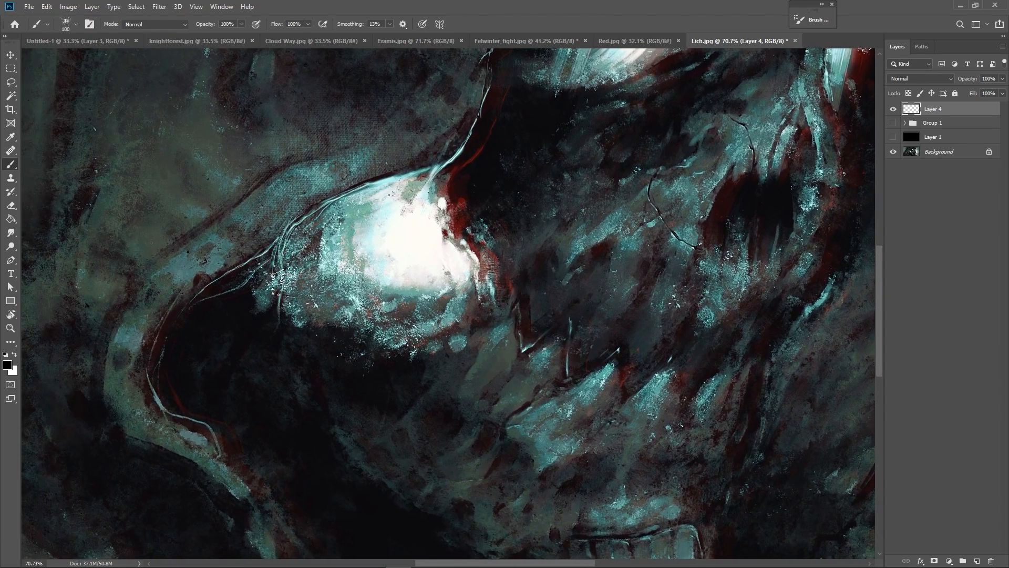
- Reduce the brush to 45 px and sample a dark reddish tone beneath the lich's glowing lower eye
key("bracketleft")
key("bracketleft")
key("bracketleft")
key("bracketleft")
key("bracketleft")
key("bracketleft")
left_click_drag(604, 366, 637, 348)
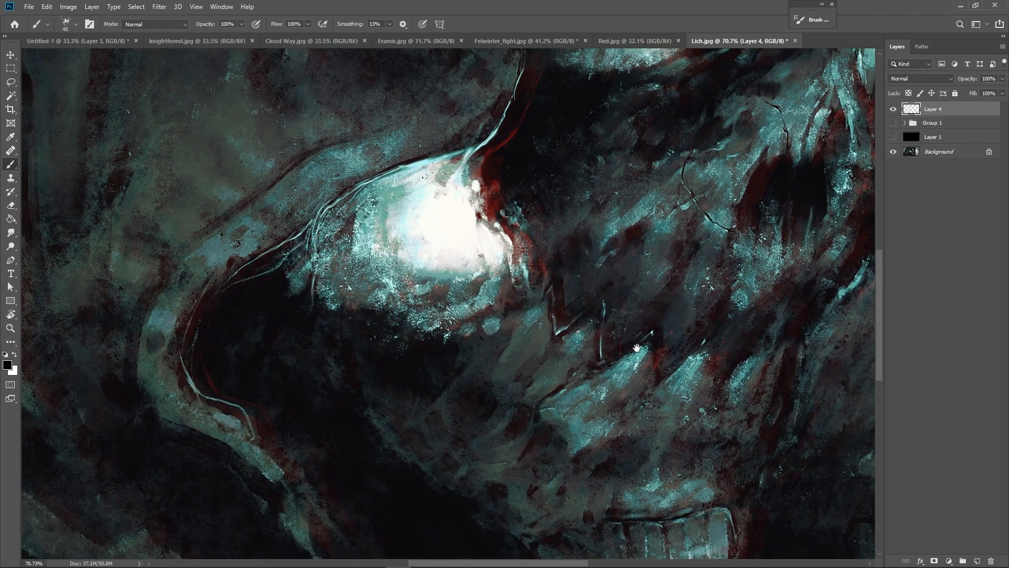
left_click(486, 314, "alt")
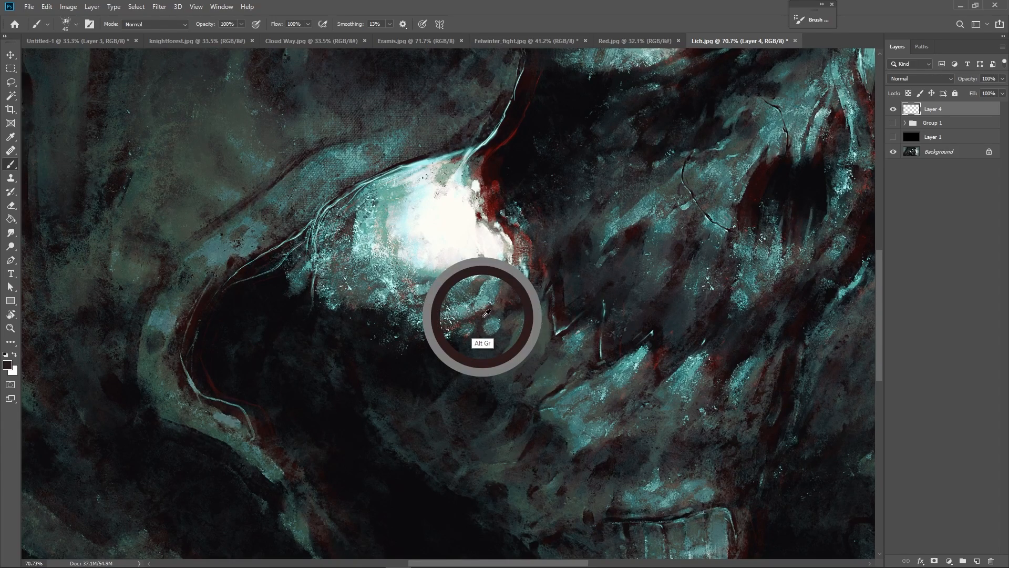
- Inspect the sampled colour in the Color Picker and sample dark and light tones around the glowing eye
left_click(8, 365)
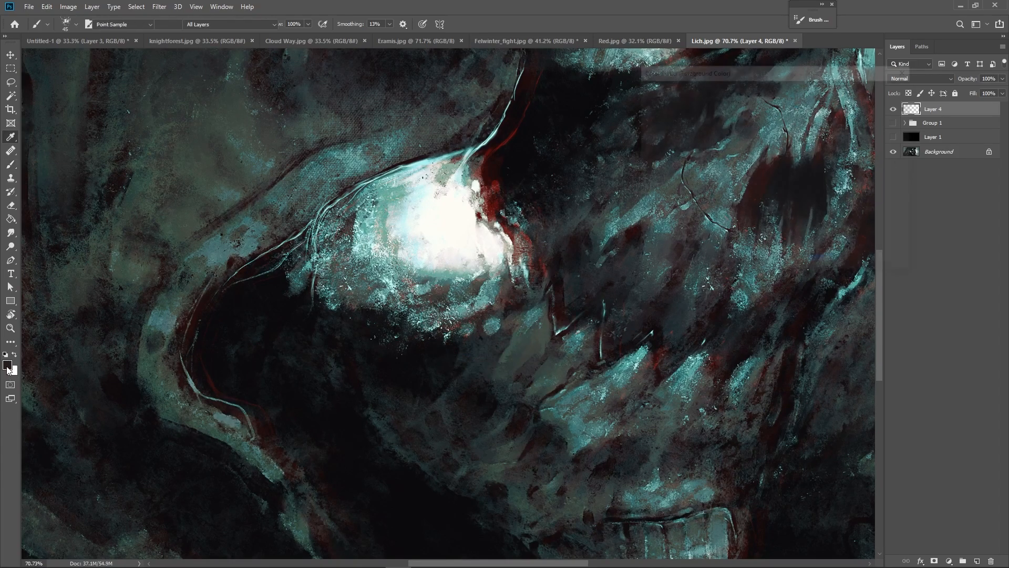
left_click(869, 109)
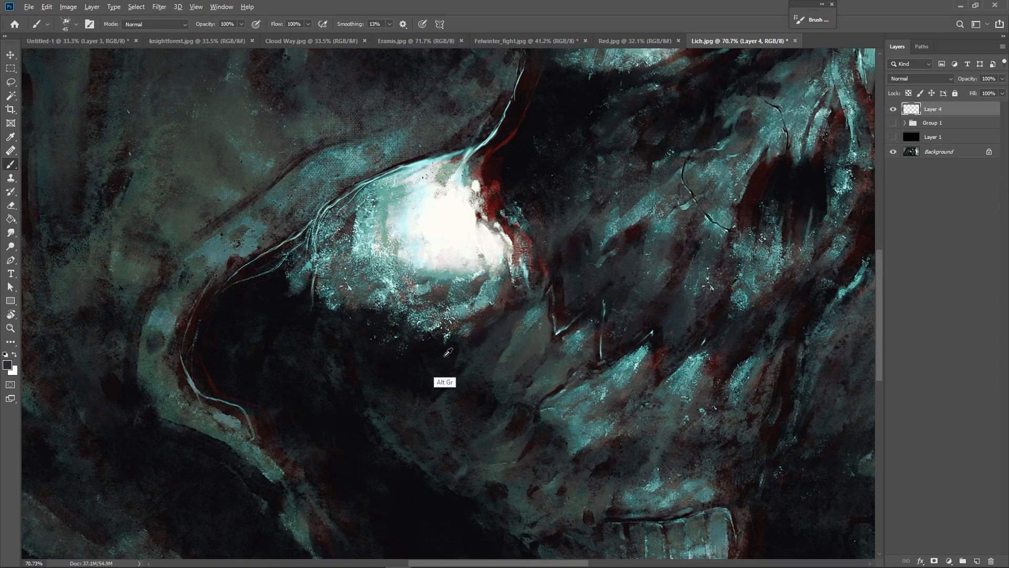
key("bracketleft")
key("bracketleft")
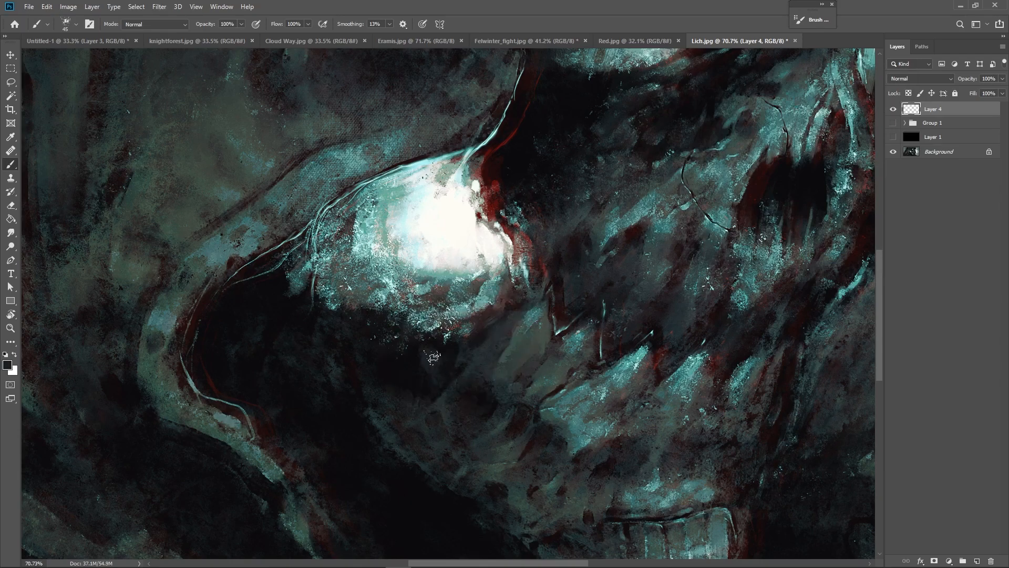
left_click(485, 372, "alt")
left_click(374, 313, "alt")
left_click(446, 246, "alt")
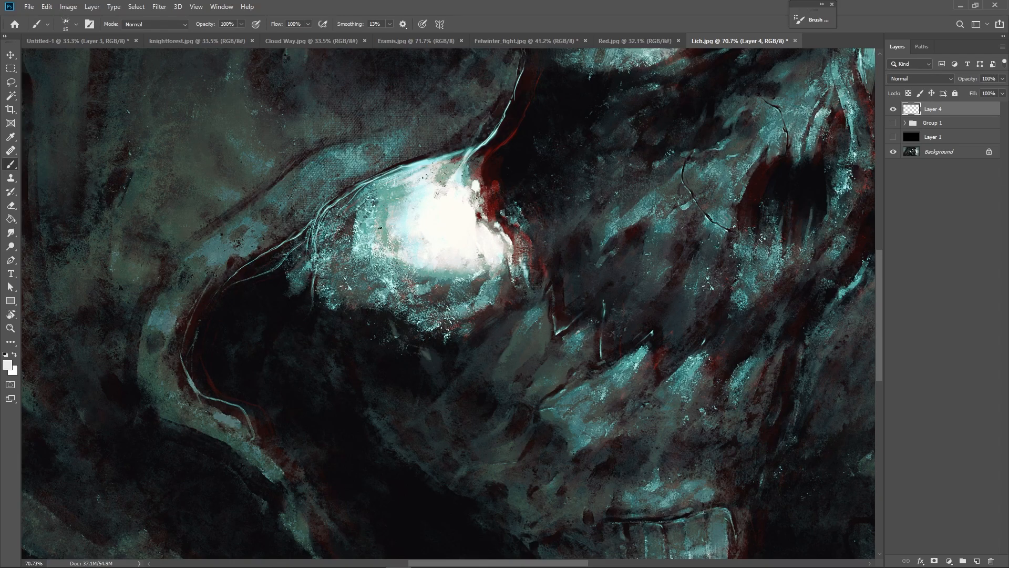
- Paint a teal stroke along the glowing eye's outer edge with a 40 px brush and blend white over it
left_click(402, 197, "alt")
mouse_move(398, 195)
left_mouse_down()
mouse_move(383, 228)
mouse_move(392, 235)
mouse_move(401, 216)
left_mouse_up()
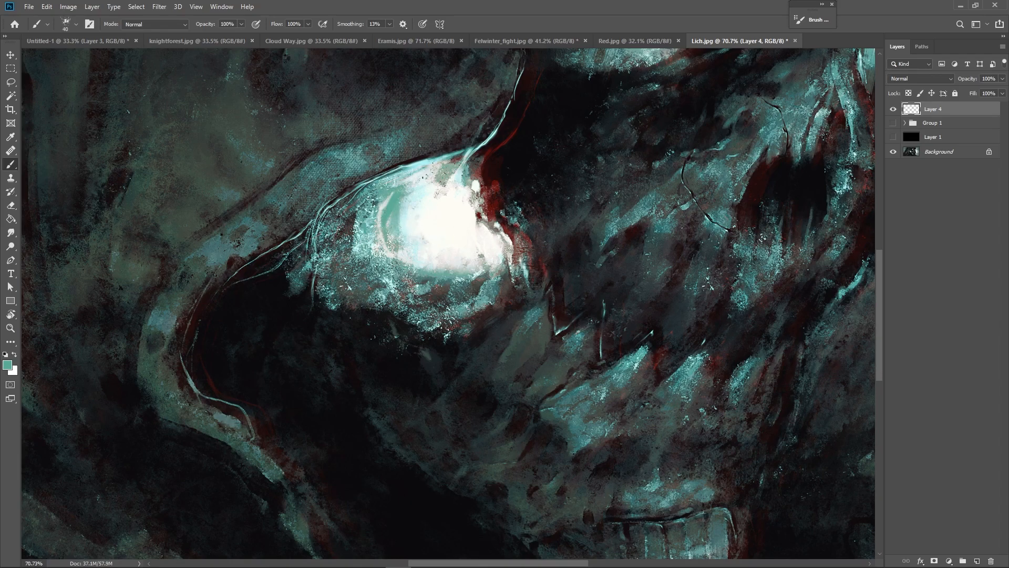
left_click(433, 201, "alt")
mouse_move(393, 232)
left_mouse_down()
mouse_move(407, 189)
mouse_move(389, 208)
left_mouse_up()
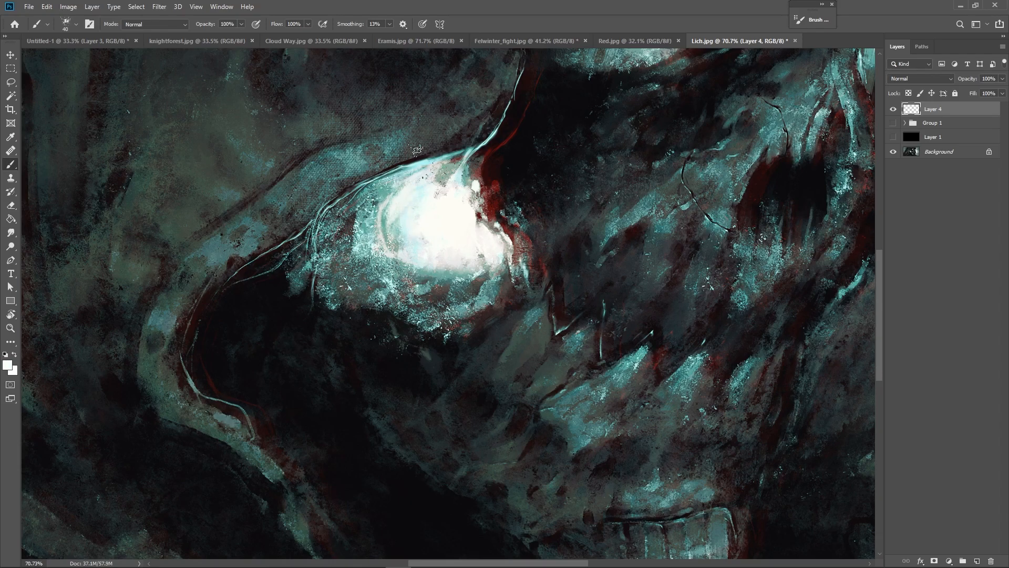
left_click(389, 226, "alt")
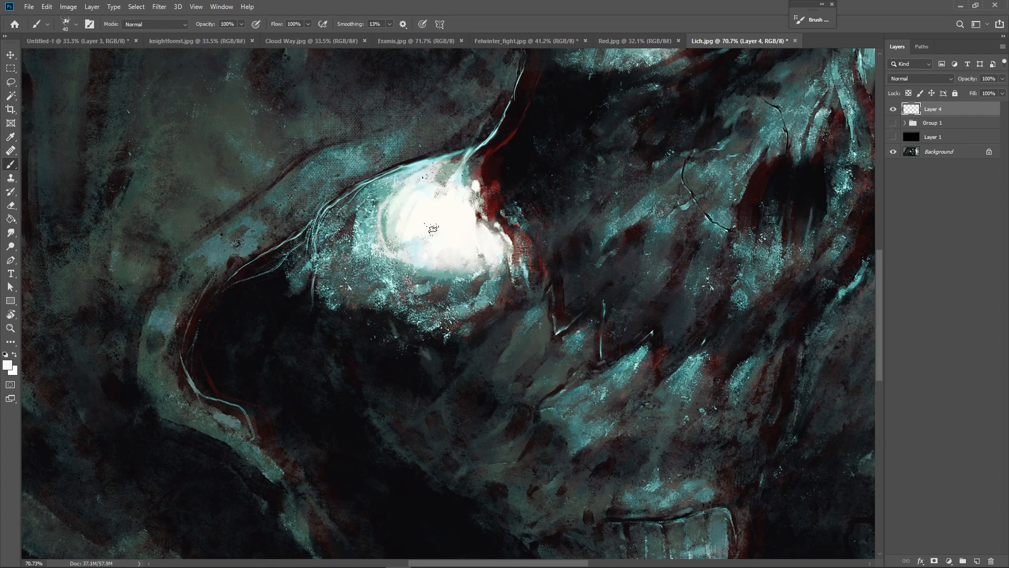
- Blend sampled pale grey and teal tones around the outer and lower rim of the glowing eye
mouse_move(376, 199)
left_mouse_down()
mouse_move(397, 274)
mouse_move(409, 254)
mouse_move(403, 275)
mouse_move(390, 273)
mouse_move(400, 286)
mouse_move(389, 271)
mouse_move(417, 271)
mouse_move(382, 267)
mouse_move(433, 285)
mouse_move(466, 263)
mouse_move(410, 284)
left_mouse_up()
left_click(376, 291, "alt")
left_click(397, 265, "alt")
left_click(407, 257, "alt")
left_click(418, 273, "alt")
left_click(387, 268, "alt")
left_click(445, 249, "alt")
left_click(416, 315, "alt")
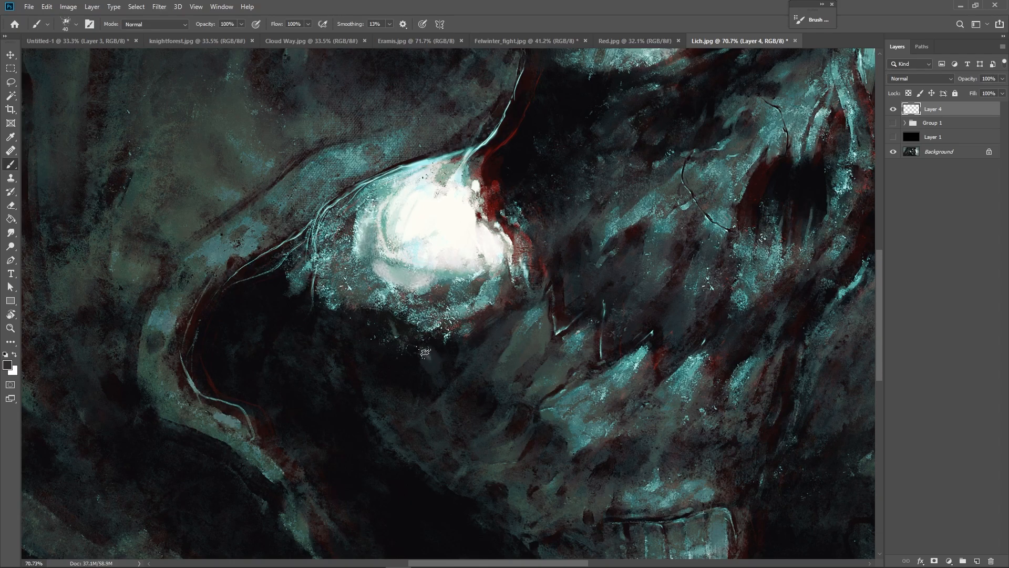
- Add muted teal strokes in the shadow below the glowing eye and soften them using a 20 px brush
left_click(430, 351, "alt")
mouse_move(425, 348)
left_mouse_down()
mouse_move(453, 374)
mouse_move(499, 336)
mouse_move(491, 348)
left_mouse_up()
key("bracketleft")
left_click(497, 336, "alt")
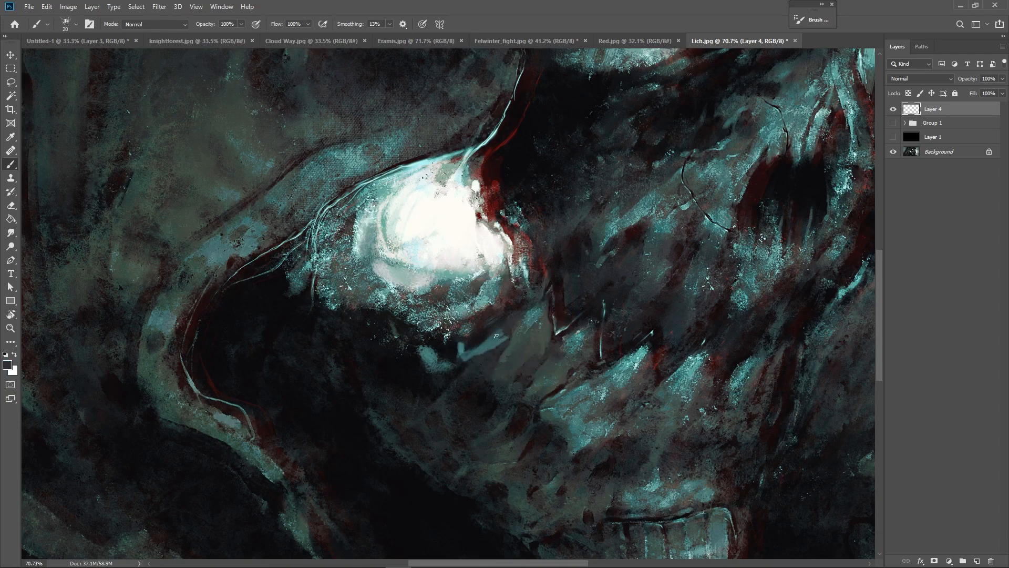
left_click(453, 344, "alt")
left_click_drag(441, 361, 424, 350)
left_click(440, 361, "alt")
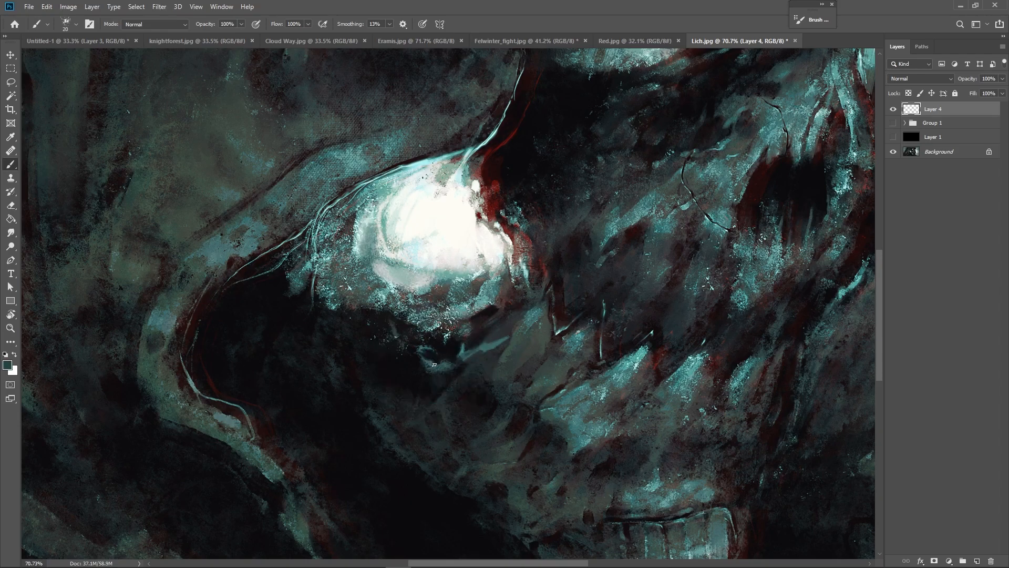
- Paint sampled dark and grey tones along the lower outer edge of the eye socket with a 45 px brush
left_click_drag(355, 322, 357, 330)
left_click(328, 328, "alt")
left_click(317, 312, "alt")
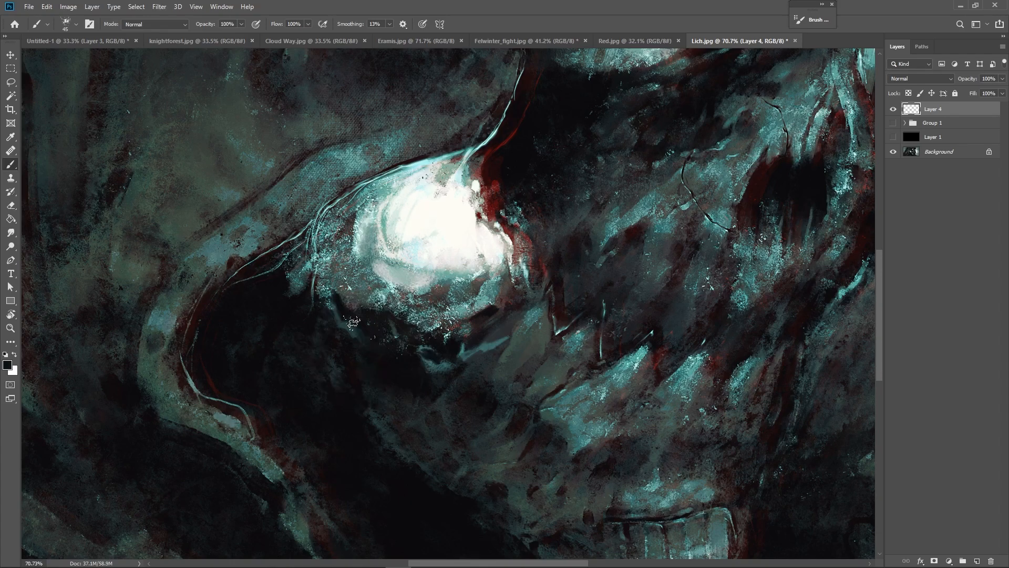
left_click(351, 335, "alt")
left_click(390, 281, "alt")
mouse_move(343, 303)
left_mouse_down()
mouse_move(321, 266)
mouse_move(363, 301)
mouse_move(332, 265)
left_mouse_up()
left_click(361, 298, "alt")
left_click(365, 322, "alt")
left_click(383, 295, "alt")
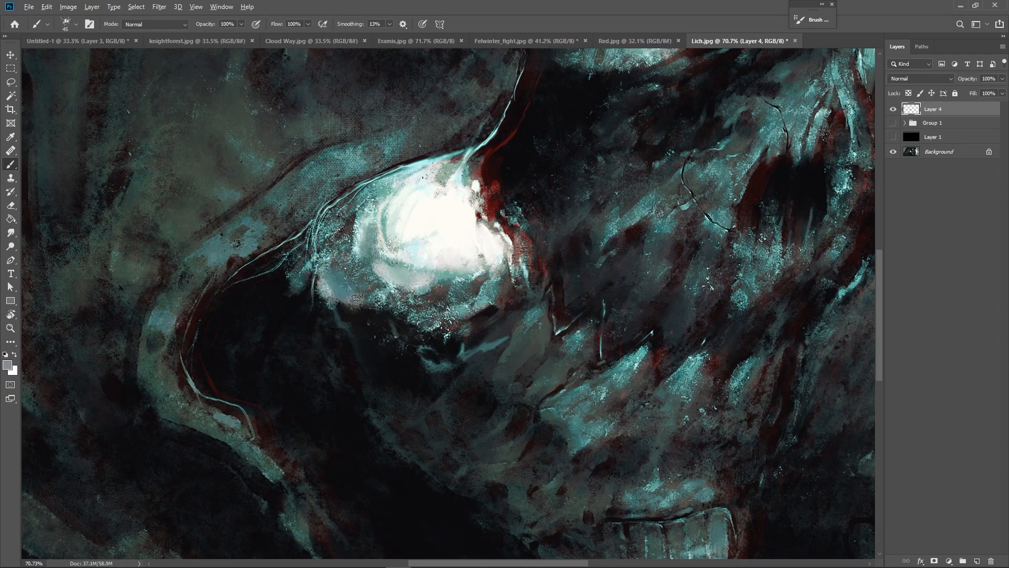
- Extend the grey-teal transition around the glowing eye's outer side using tones sampled from the eye and its rim
mouse_move(371, 291)
left_mouse_down()
mouse_move(347, 302)
mouse_move(315, 274)
mouse_move(314, 299)
left_mouse_up()
left_click(387, 283, "alt")
left_click(323, 306, "alt")
left_click(348, 283, "alt")
left_click(394, 226, "alt")
left_click_drag(353, 247, 368, 263)
left_click(388, 249, "alt")
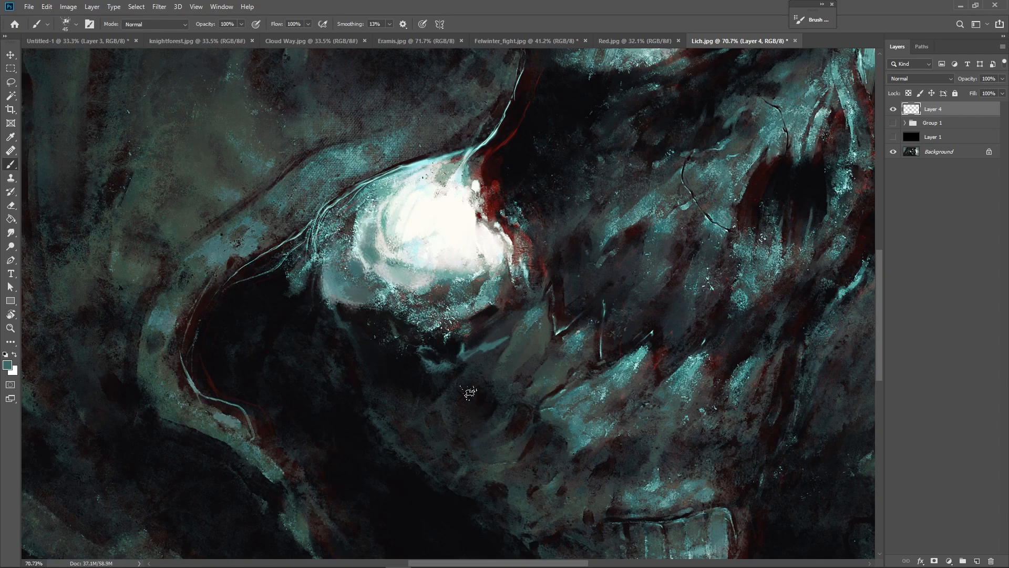
- Add small dark and teal accents below the eye's outer rim and blend them with 9 px and 20 px brushes
key("bracketleft")
left_click(355, 325, "alt")
left_click(349, 292, "alt")
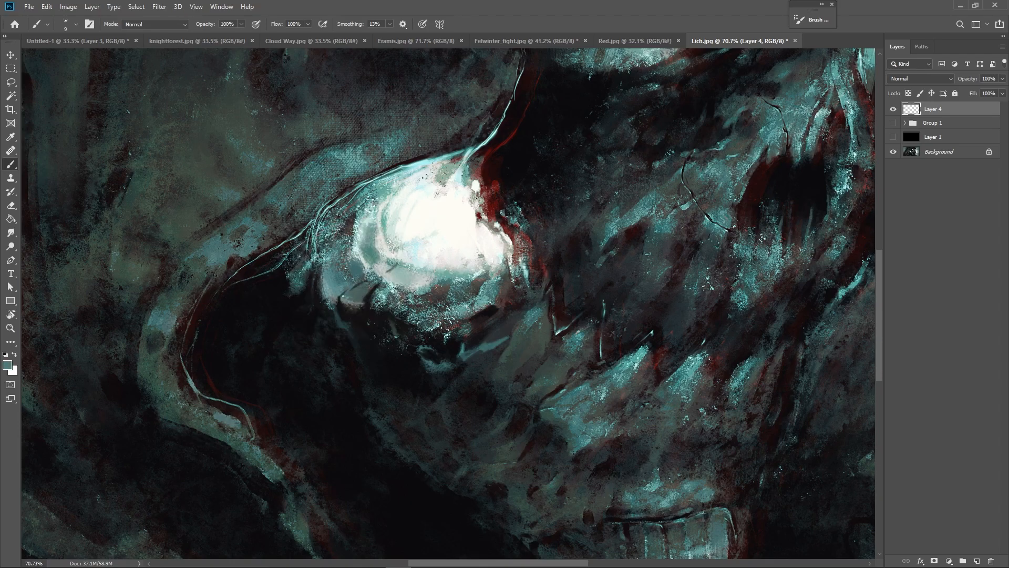
left_click_drag(562, 375, 566, 400)
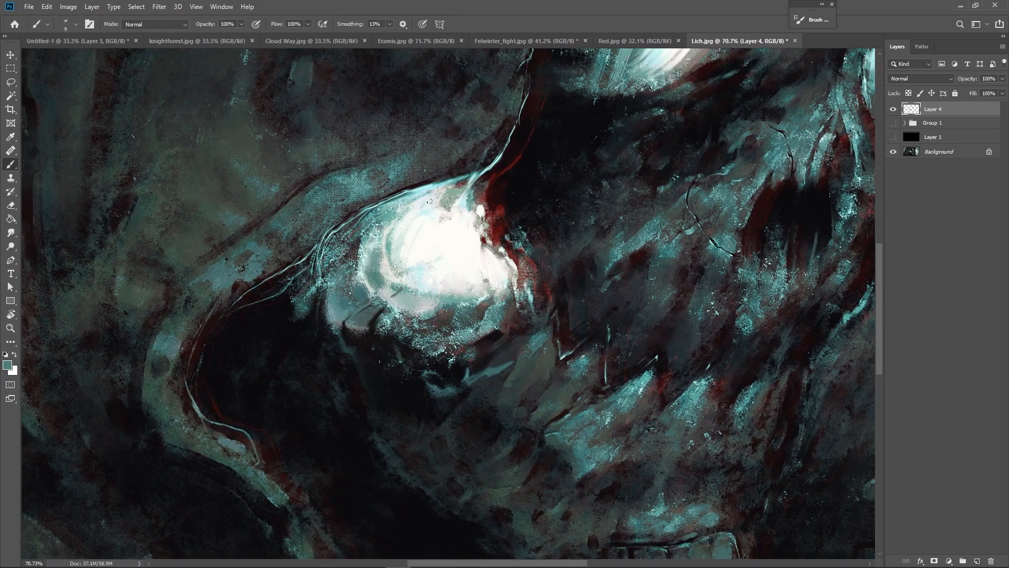
left_click(366, 303, "alt")
left_click(391, 344, "alt")
left_click(372, 321, "alt")
key("]")
left_click(398, 318, "alt")
left_click(386, 320, "alt")
left_click(372, 342, "alt")
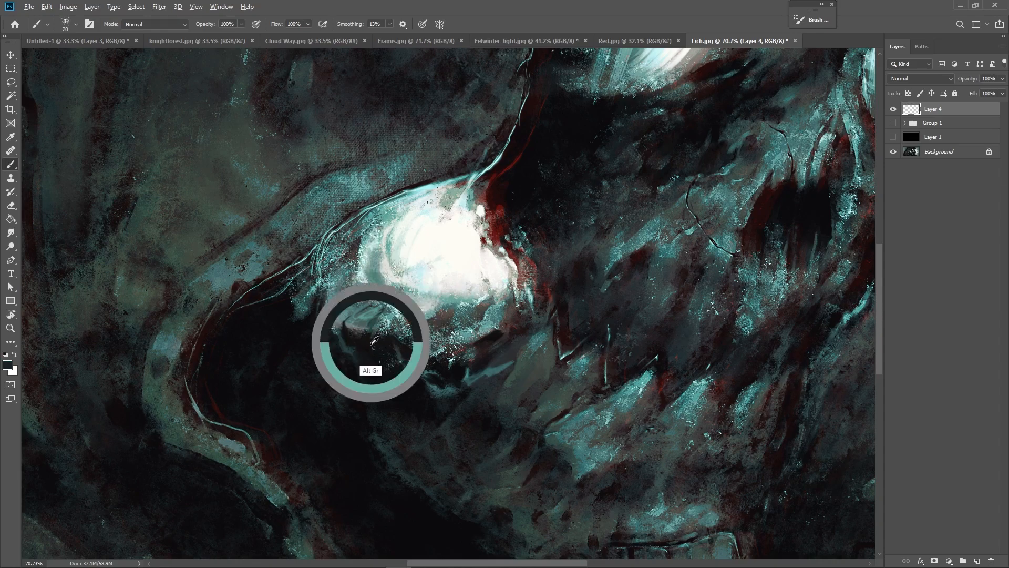
- Compare the whole lich painting with and without the repainted eye by toggling Layer 4's visibility
left_click_drag(567, 423, 519, 473)
key("z")
left_click(891, 112)
left_click(890, 113)
left_click(892, 110)
left_click(893, 110)
left_click(893, 109)
left_click(892, 109)
left_click(893, 110)
left_click(893, 110)
left_click(893, 110)
left_click(892, 110)
left_click_drag(652, 420, 617, 427)
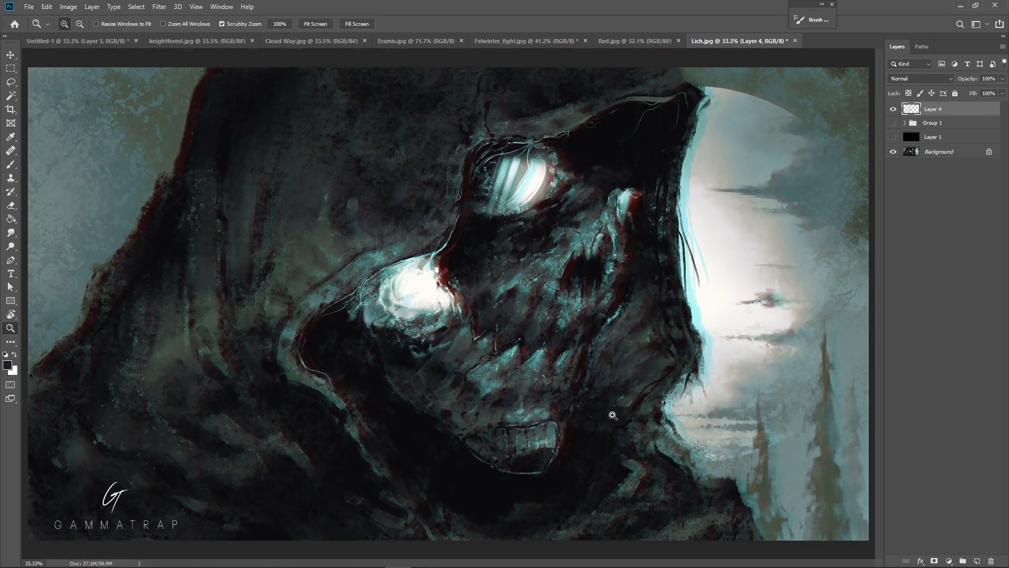
left_click(893, 110)
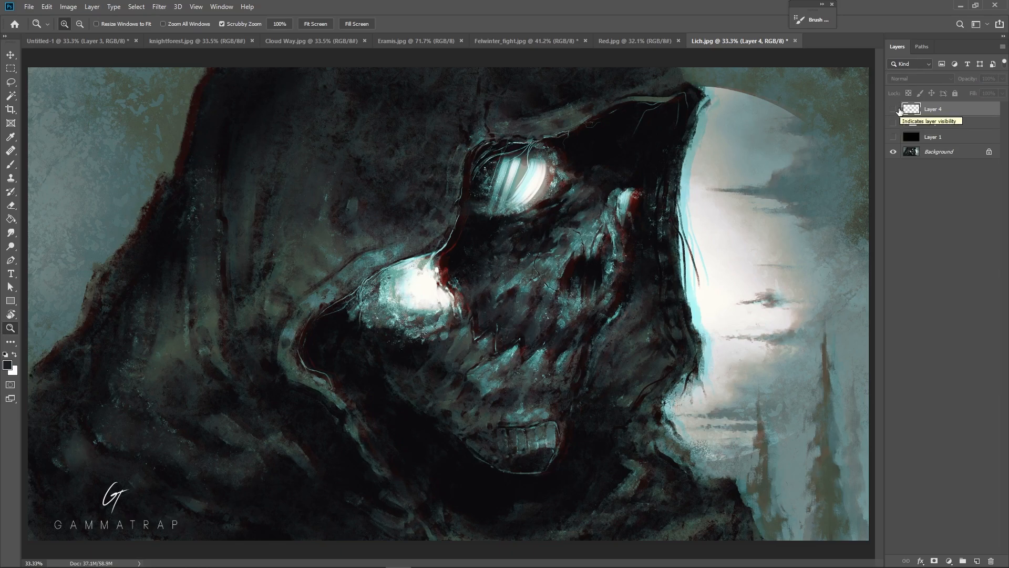
left_click(893, 109)
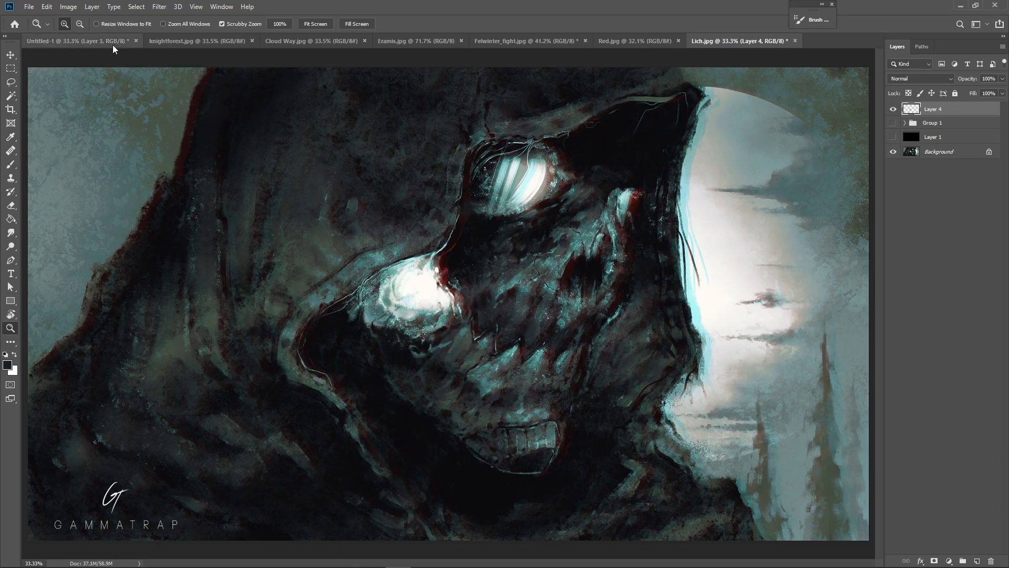
left_click(384, 344)
left_click(385, 344)
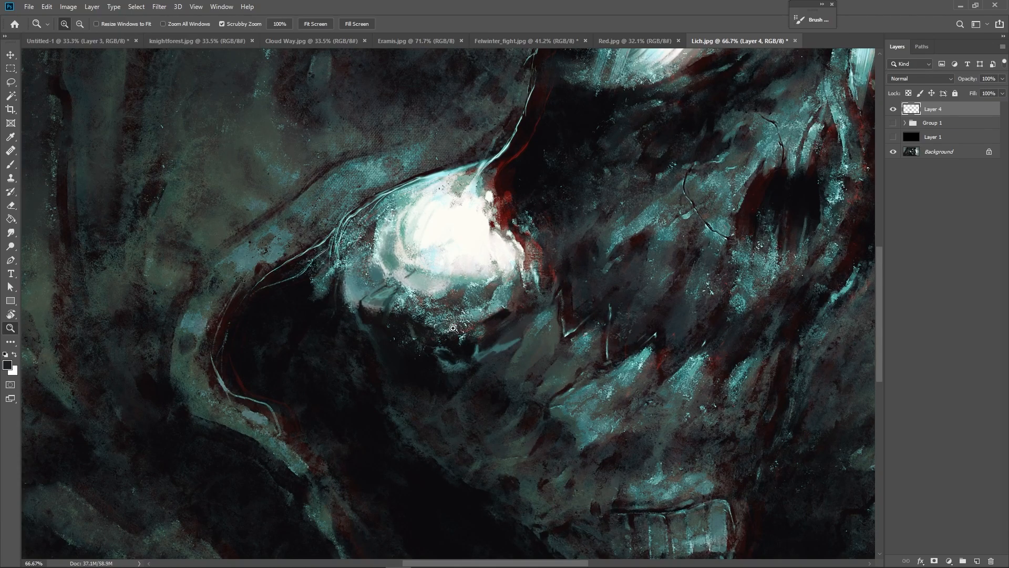
key("b")
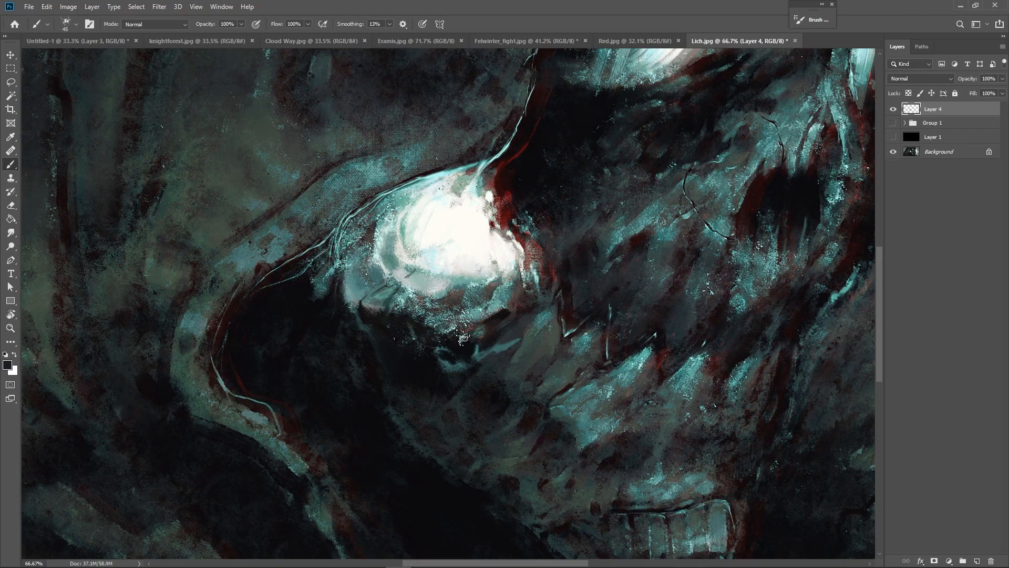
key("z")
left_click_drag(463, 338, 516, 404)
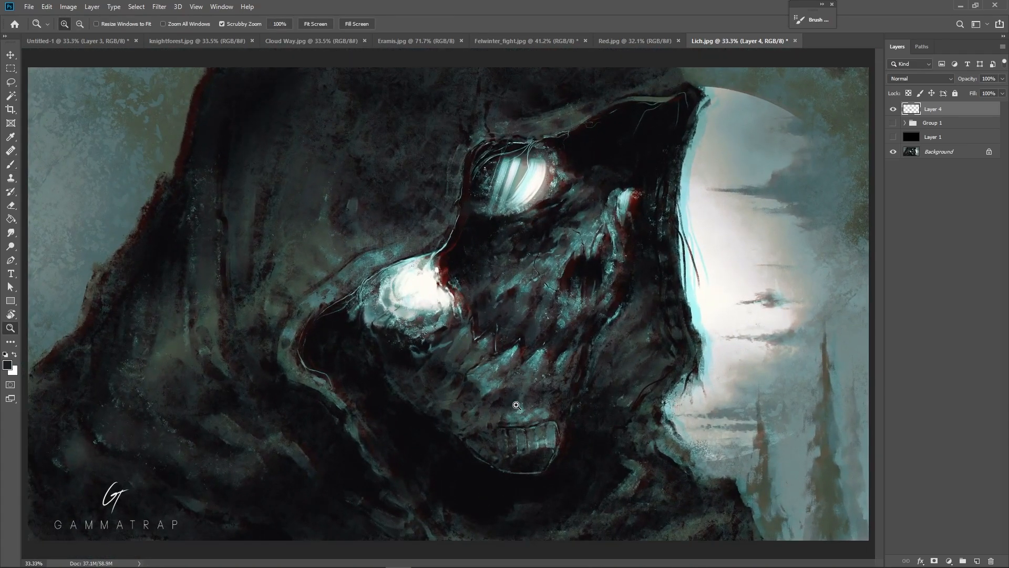
- In Untitled-1, add a new layer above Layer 3 and choose the Soft Round Pressure Opacity brush at 700 px
left_click(79, 41)
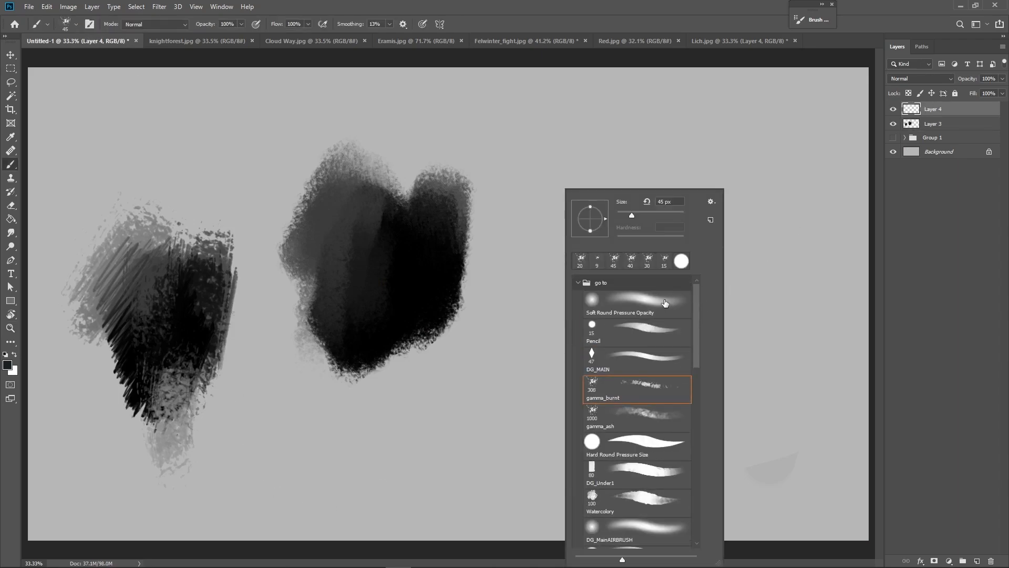
left_click(665, 303)
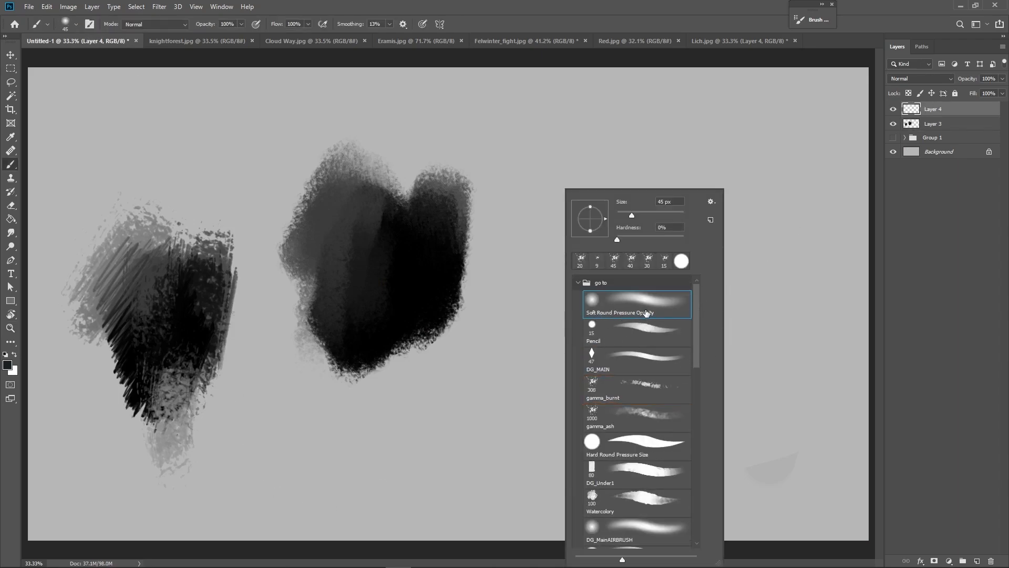
left_click(615, 61)
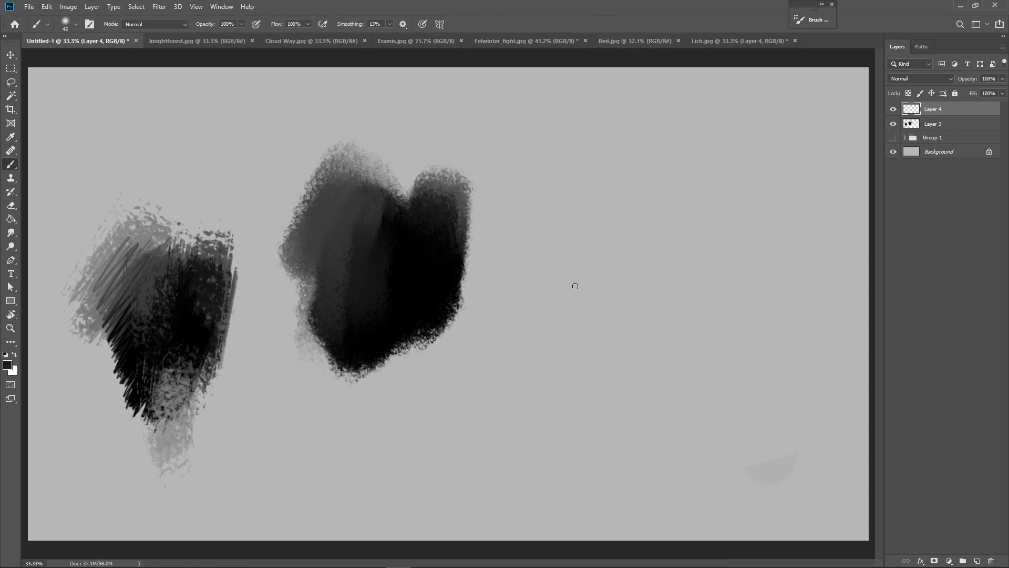
key("bracketright")
key("bracketright")
key("bracketright")
key("bracketright")
key("bracketright")
key("bracketright")
key("bracketright")
key("bracketright")
key("bracketright")
key("bracketright")
- Undo a dark test blob, paint a soft black one at 70% opacity and 79% flow, and blend sampled greys into it
mouse_move(636, 263)
left_mouse_down()
mouse_move(673, 271)
mouse_move(676, 169)
left_mouse_up()
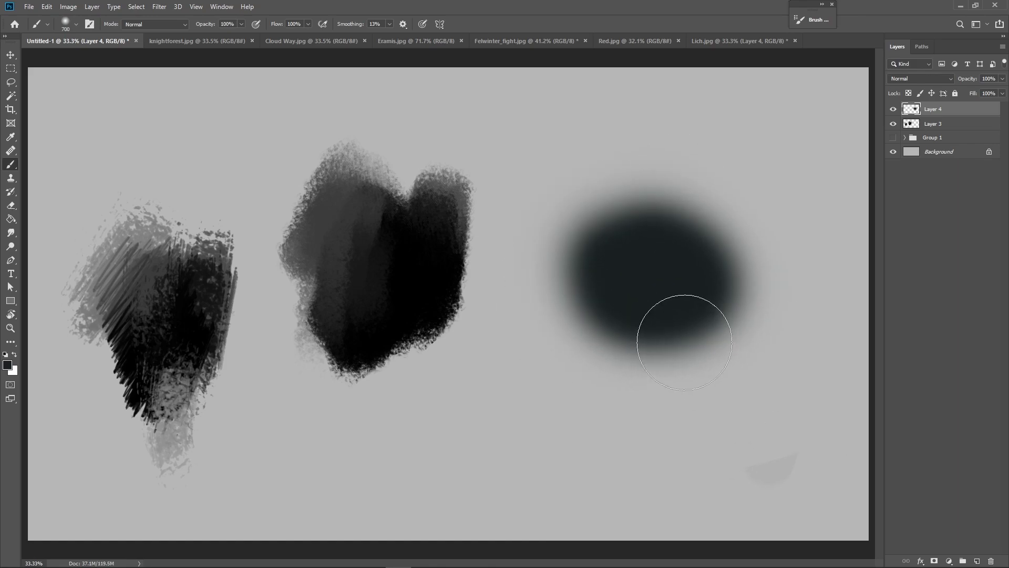
key("ctrl+z")
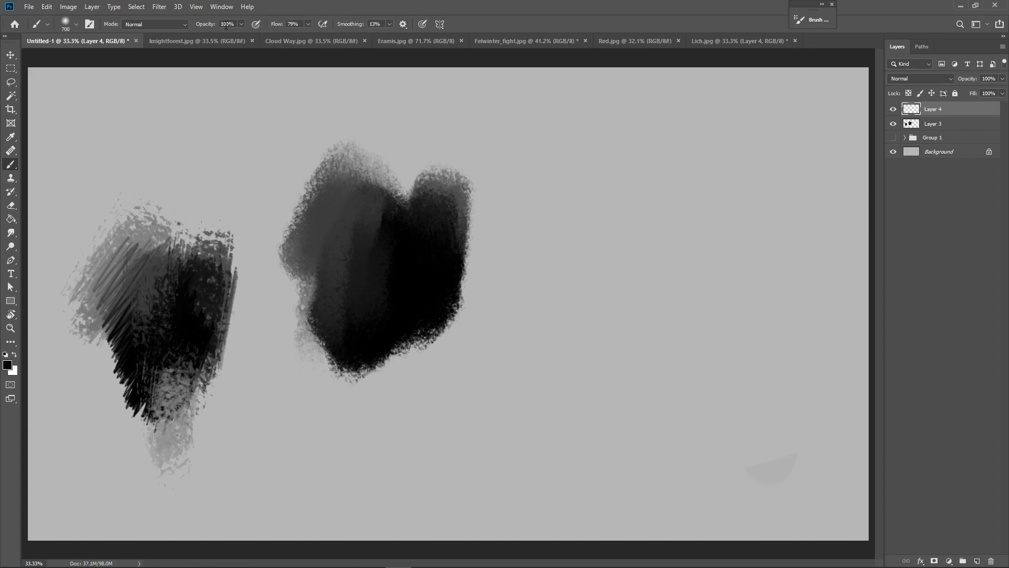
mouse_move(650, 216)
left_mouse_down()
mouse_move(620, 233)
mouse_move(665, 252)
mouse_move(584, 280)
mouse_move(674, 278)
mouse_move(654, 317)
mouse_move(637, 246)
mouse_move(597, 280)
mouse_move(686, 269)
mouse_move(580, 328)
mouse_move(674, 264)
mouse_move(641, 262)
mouse_move(583, 317)
mouse_move(686, 274)
left_mouse_up()
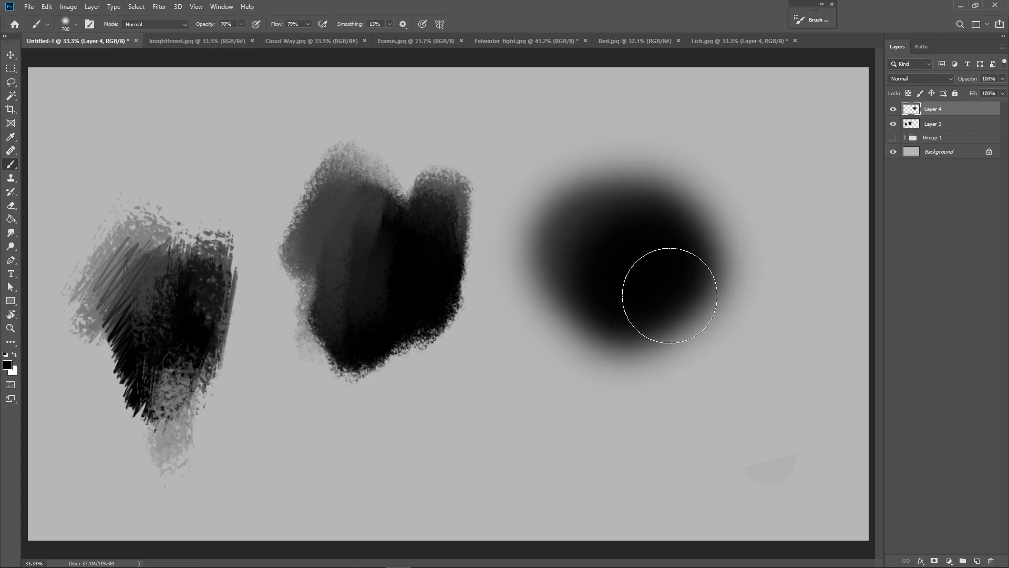
left_click(665, 164, "alt")
mouse_move(630, 166)
left_mouse_down()
mouse_move(741, 259)
mouse_move(683, 197)
left_mouse_up()
left_click(678, 256, "alt")
mouse_move(678, 257)
left_mouse_down()
mouse_move(630, 240)
mouse_move(651, 253)
mouse_move(606, 181)
left_mouse_up()
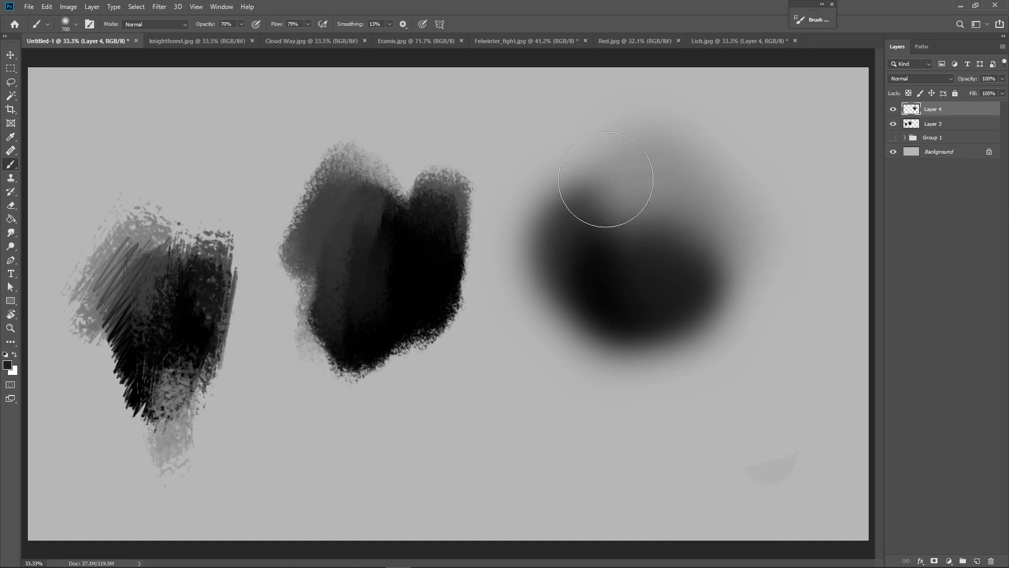
- Lower the brush to 53% opacity and 62% flow, and blend sampled greys and black through the soft blob
left_click_drag(199, 25, 193, 24)
left_click_drag(278, 25, 272, 27)
left_click(674, 148, "alt")
mouse_move(673, 137)
left_mouse_down()
mouse_move(657, 178)
mouse_move(691, 268)
left_mouse_up()
left_click(677, 317, "alt")
left_click_drag(677, 316, 607, 218)
left_click(687, 280, "alt")
left_click_drag(681, 284, 656, 195)
left_click(735, 149, "alt")
mouse_move(735, 150)
left_mouse_down()
mouse_move(724, 197)
mouse_move(729, 286)
left_mouse_up()
left_click(416, 295, "alt")
mouse_move(574, 286)
left_mouse_down()
mouse_move(570, 299)
mouse_move(587, 334)
mouse_move(589, 300)
left_mouse_up()
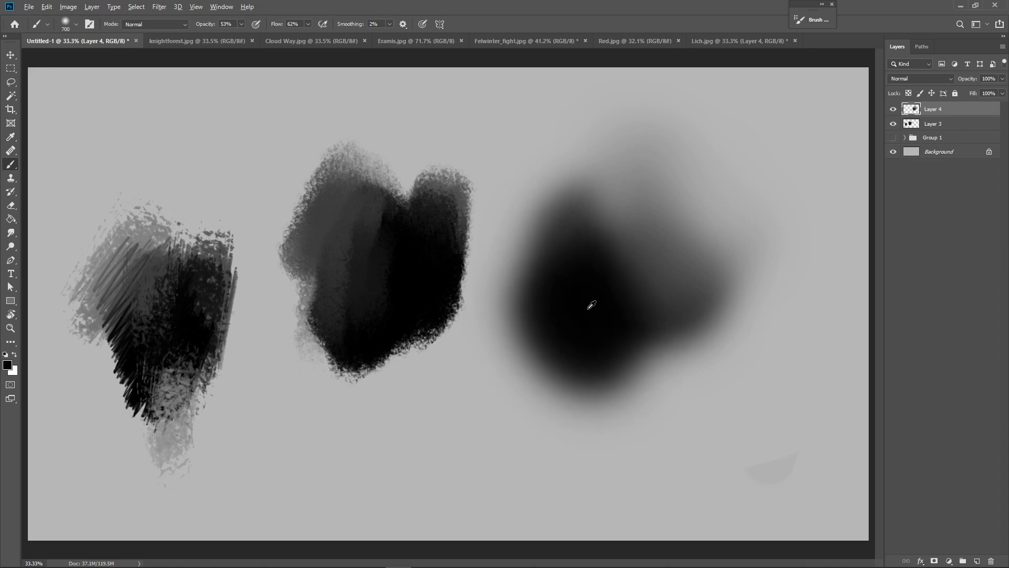
- Smooth the soft blob's light-to-dark transition with further sampled grey and black strokes across its middle
key("alt+d")
key("Escape")
mouse_move(582, 307)
left_mouse_down()
mouse_move(600, 331)
mouse_move(597, 346)
mouse_move(596, 333)
mouse_move(690, 357)
mouse_move(662, 280)
mouse_move(673, 258)
mouse_move(607, 201)
mouse_move(550, 252)
mouse_move(647, 279)
mouse_move(604, 268)
mouse_move(673, 299)
mouse_move(697, 298)
mouse_move(684, 261)
mouse_move(718, 203)
mouse_move(692, 243)
mouse_move(633, 183)
mouse_move(654, 283)
left_mouse_up()
left_click(637, 188, "alt")
left_click(741, 241, "alt")
left_click_drag(730, 231, 615, 274)
left_click_drag(676, 228, 633, 282)
left_click(566, 356, "alt")
mouse_move(567, 353)
left_mouse_down()
mouse_move(677, 284)
mouse_move(591, 313)
mouse_move(742, 256)
mouse_move(664, 246)
mouse_move(572, 294)
mouse_move(628, 276)
mouse_move(672, 224)
mouse_move(663, 211)
mouse_move(633, 317)
mouse_move(623, 277)
mouse_move(666, 267)
mouse_move(639, 261)
mouse_move(670, 231)
left_mouse_up()
- Choose the gamma_ash brush, lay a textured stroke through the soft blob and reduce the brush to 200 px
right_click(614, 281)
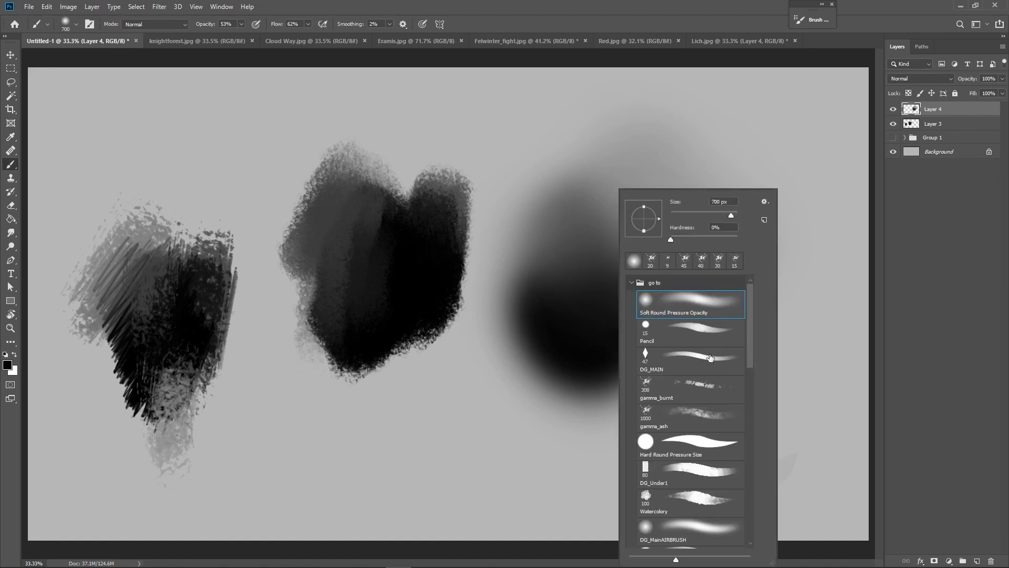
left_click(709, 408)
mouse_move(619, 236)
left_mouse_down()
mouse_move(580, 328)
mouse_move(632, 273)
mouse_move(747, 260)
mouse_move(717, 270)
mouse_move(737, 182)
mouse_move(663, 231)
mouse_move(685, 231)
mouse_move(627, 247)
mouse_move(609, 332)
mouse_move(588, 342)
mouse_move(595, 205)
mouse_move(720, 208)
mouse_move(629, 232)
mouse_move(659, 230)
left_mouse_up()
key("bracketleft")
key("bracketleft")
key("bracketleft")
key("bracketleft")
key("bracketleft")
key("bracketleft")
key("bracketleft")
key("bracketleft")
key("bracketleft")
- Sample light and dark greys from the blob and brush them as textured horizontal strokes across its upper half
left_click(712, 209, "alt")
left_click(762, 199, "alt")
left_click_drag(739, 221, 672, 227)
left_click(522, 216, "alt")
left_click_drag(567, 239, 695, 245)
left_click(583, 267, "alt")
mouse_move(572, 273)
left_mouse_down()
mouse_move(650, 273)
mouse_move(728, 251)
mouse_move(599, 260)
mouse_move(707, 256)
left_mouse_up()
left_click(729, 241, "alt")
- Blend more sampled greys into the middle of the blob, and delete Layer 4 to remove the soft-brush demonstration
mouse_move(626, 235)
left_mouse_down()
mouse_move(732, 238)
mouse_move(684, 234)
mouse_move(726, 217)
mouse_move(604, 231)
mouse_move(690, 233)
mouse_move(615, 243)
mouse_move(667, 265)
mouse_move(567, 241)
mouse_move(624, 248)
mouse_move(592, 216)
mouse_move(613, 274)
mouse_move(590, 219)
mouse_move(642, 283)
left_mouse_up()
left_click(714, 211, "alt")
left_click(602, 232, "alt")
left_click(665, 265, "alt")
left_click(592, 215, "alt")
mouse_move(579, 252)
left_mouse_down()
mouse_move(637, 304)
mouse_move(669, 293)
mouse_move(608, 254)
mouse_move(623, 250)
left_mouse_up()
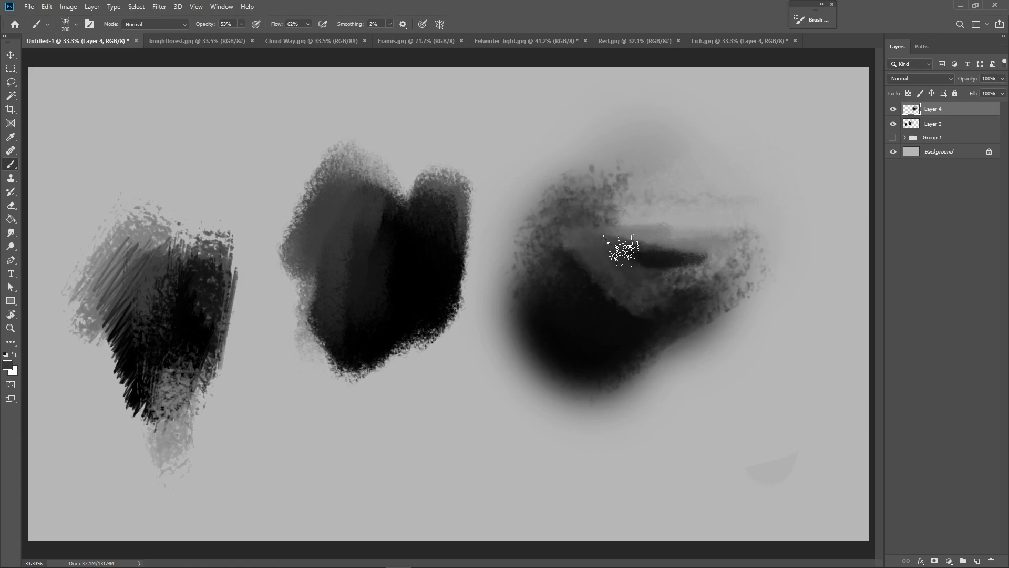
double_click(939, 125)
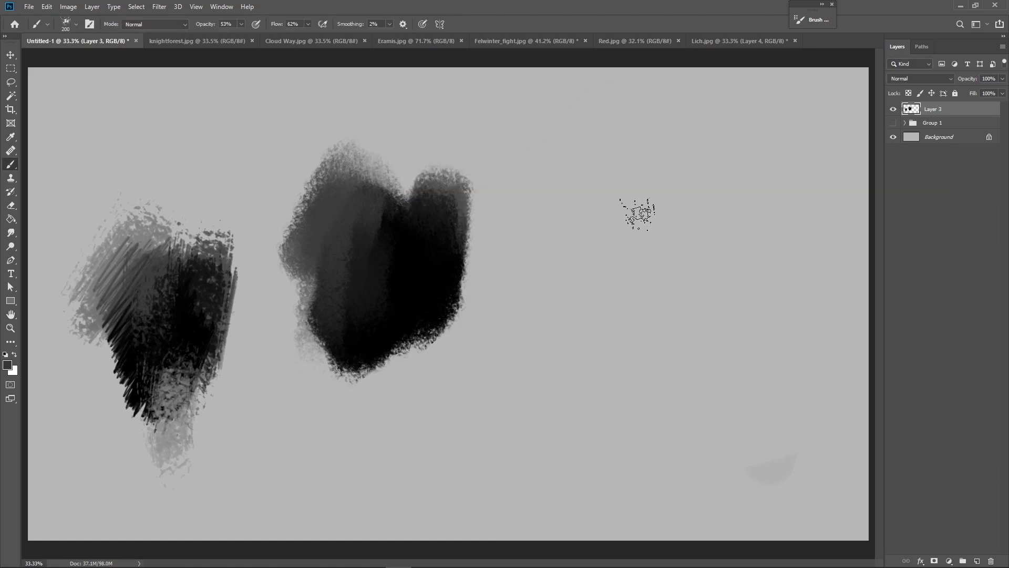
- Switch to the Red.jpg painting and choose the Soft Round Pressure Opacity brush at 50 px for the forearm
left_click(663, 42)
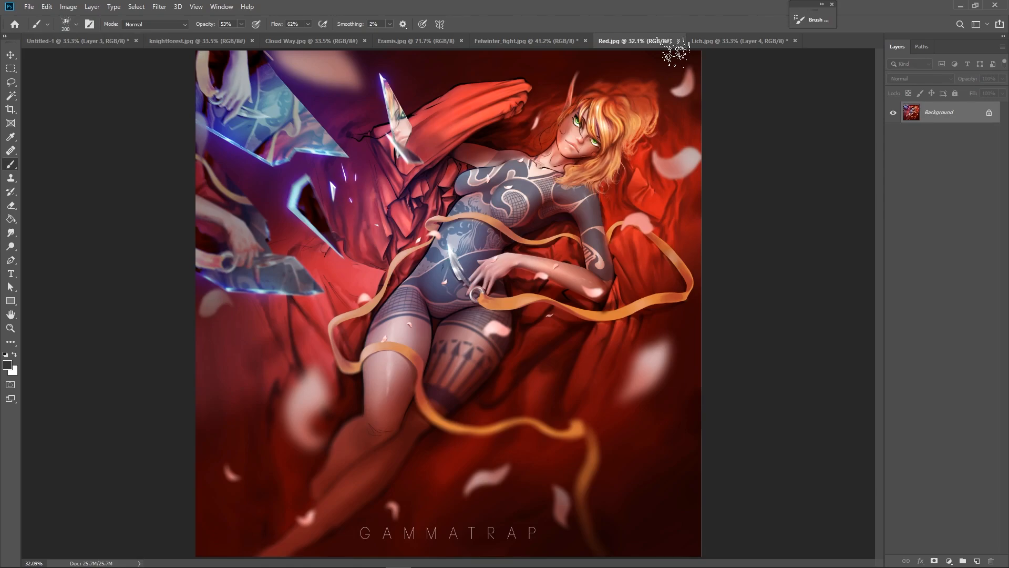
key("z")
left_click_drag(543, 281, 605, 283)
left_click_drag(632, 316, 606, 324)
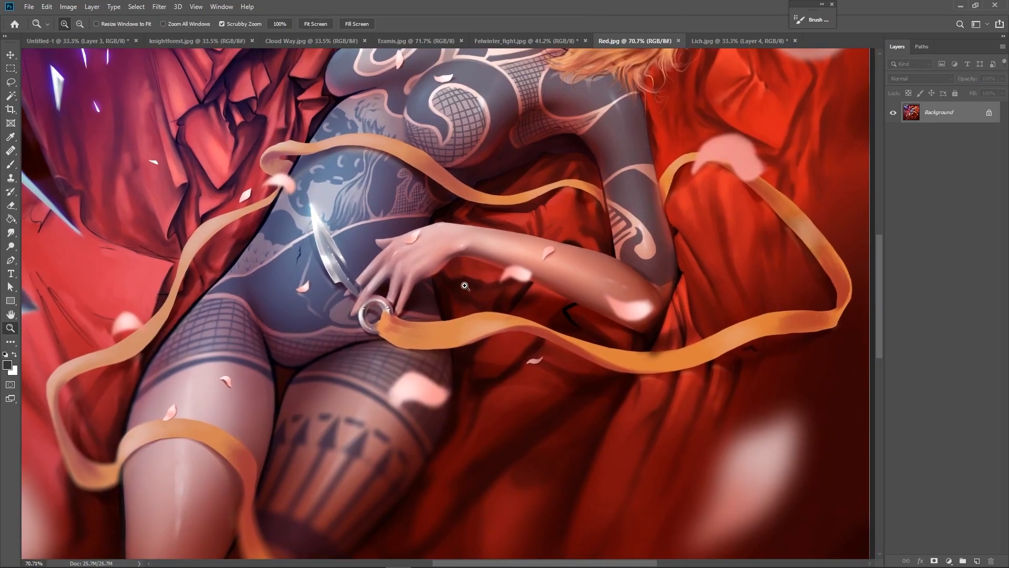
left_click_drag(464, 298, 528, 320)
left_click_drag(528, 320, 553, 361)
key("b")
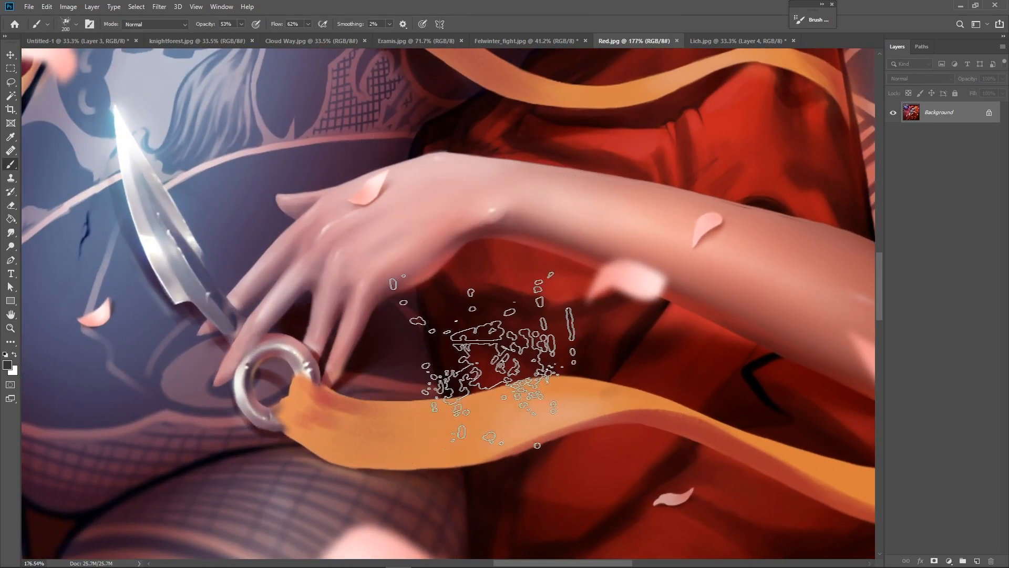
right_click(487, 340)
left_click(544, 313)
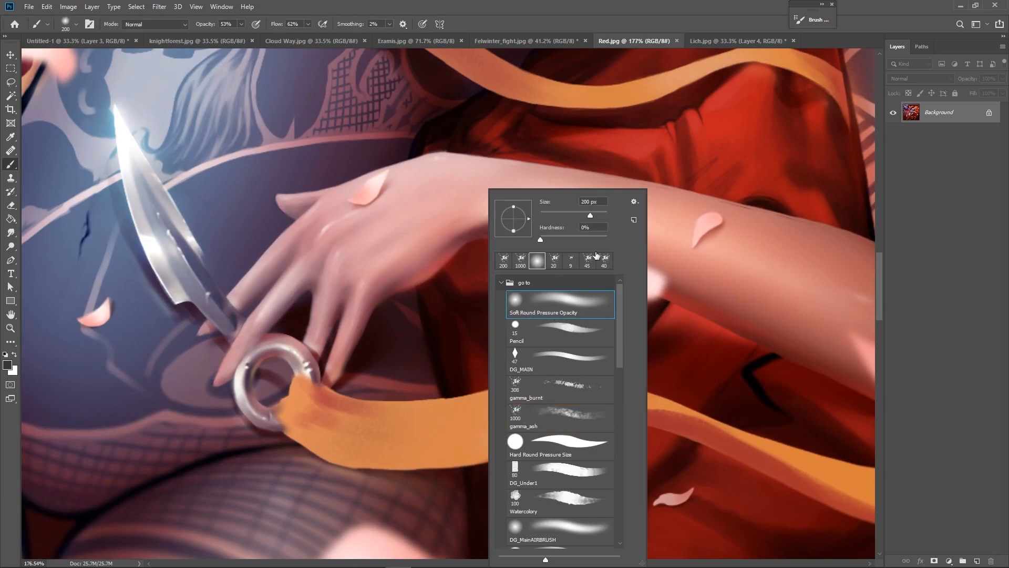
left_click(583, 40)
key("bracketleft")
key("bracketleft")
key("bracketleft")
key("bracketleft")
key("bracketleft")
key("bracketleft")
key("bracketleft")
key("bracketleft")
key("bracketleft")
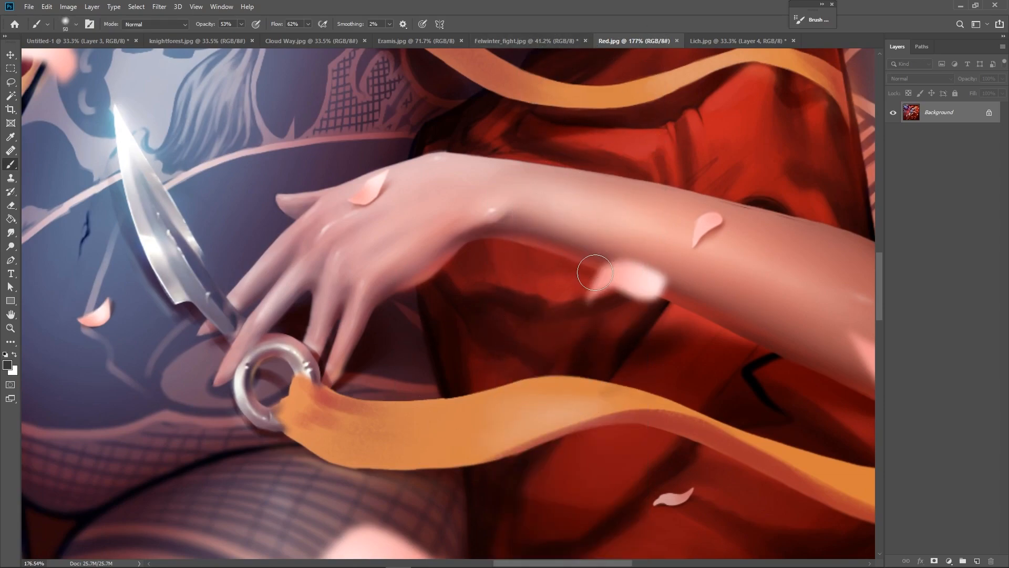
- Try painting a sampled reddish-brown skin tone over the middle of the forearm, and undo the strokes
key("r")
mouse_move(682, 375)
left_mouse_down()
mouse_move(665, 436)
mouse_move(716, 257)
left_mouse_up()
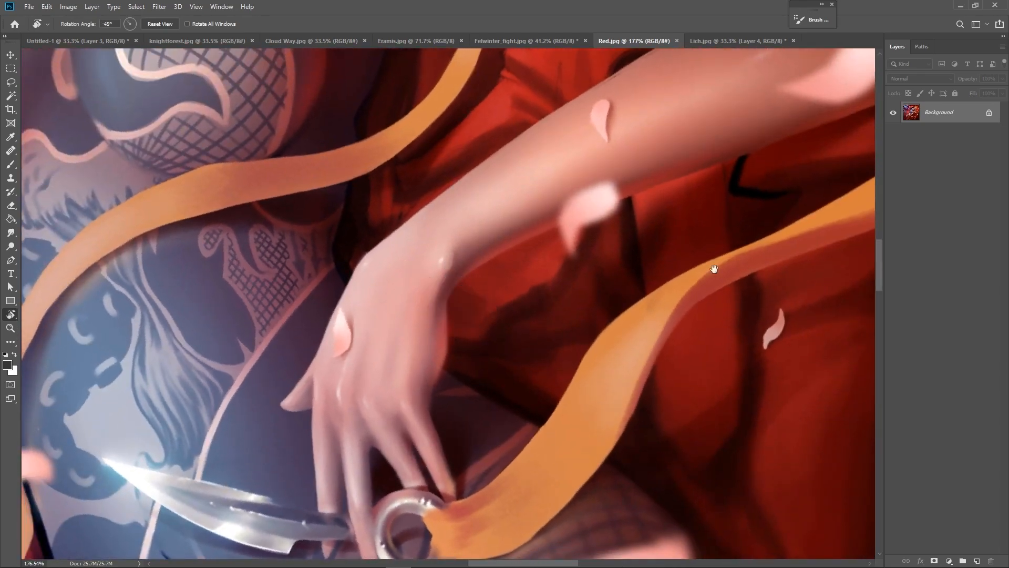
left_click_drag(703, 334, 635, 439)
key("b")
left_click(680, 228, "alt")
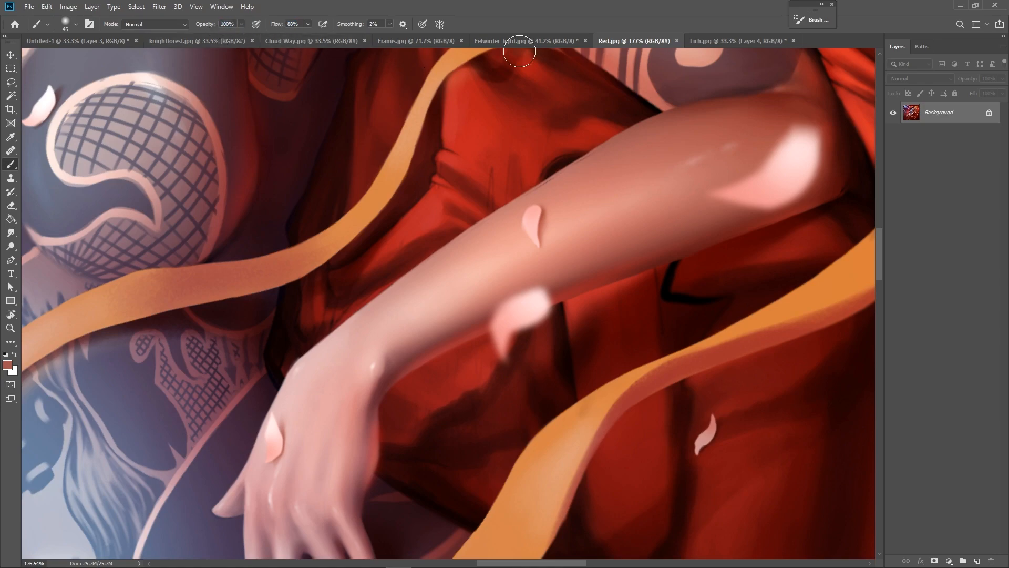
left_click_drag(674, 236, 715, 222)
left_click(568, 286, "alt")
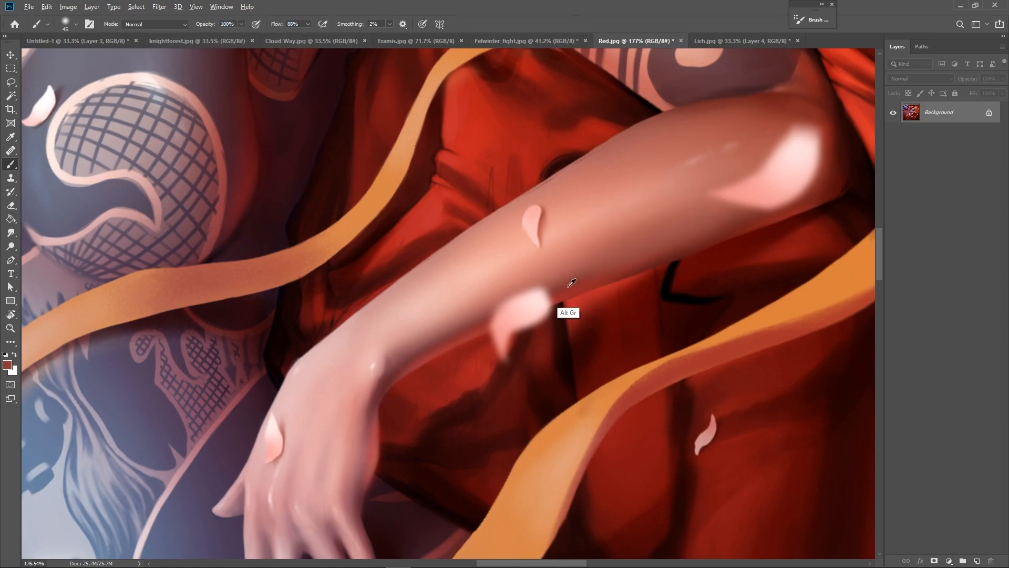
mouse_move(595, 266)
left_mouse_down()
mouse_move(676, 219)
mouse_move(626, 210)
mouse_move(654, 155)
mouse_move(710, 137)
left_mouse_up()
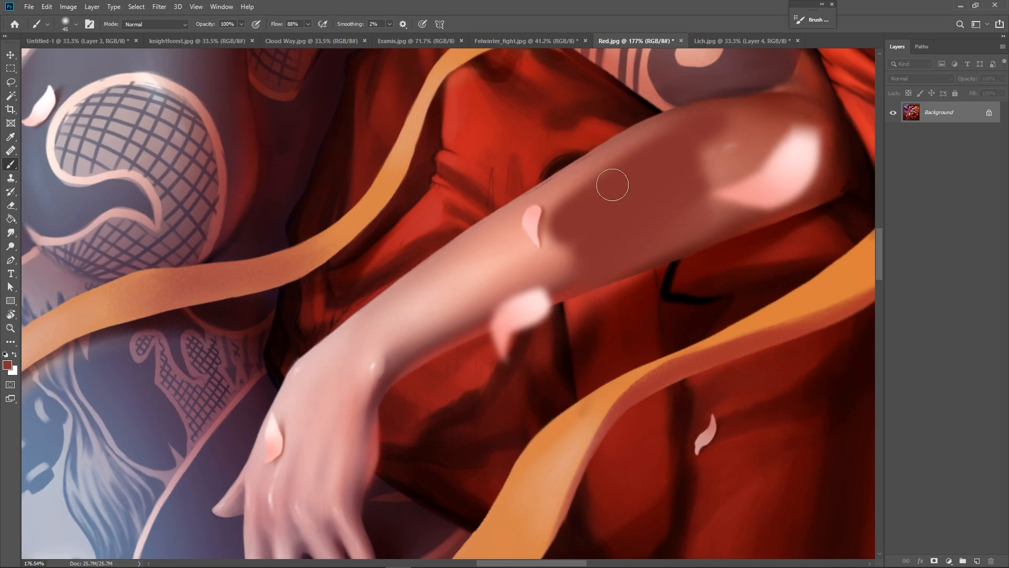
key("ctrl+z")
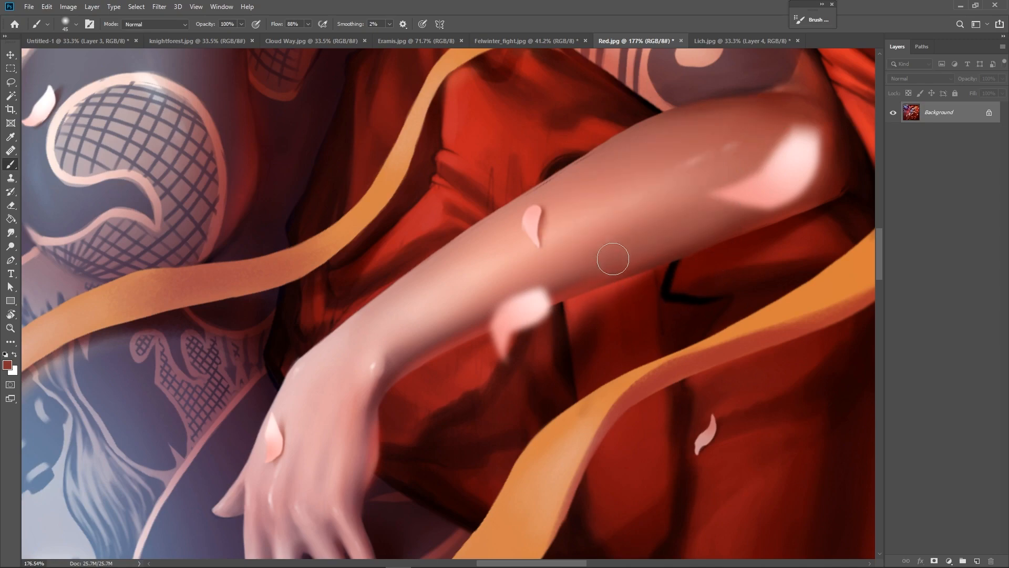
- Sample a light pink skin tone from the painting and set the soft brush to 40 px
key("bracketright")
key("bracketright")
key("bracketright")
left_click(619, 210, "alt")
key("r")
left_click_drag(770, 253, 680, 374)
left_click_drag(756, 143, 683, 172)
left_click(518, 300, "alt")
key("bracketleft")
key("bracketleft")
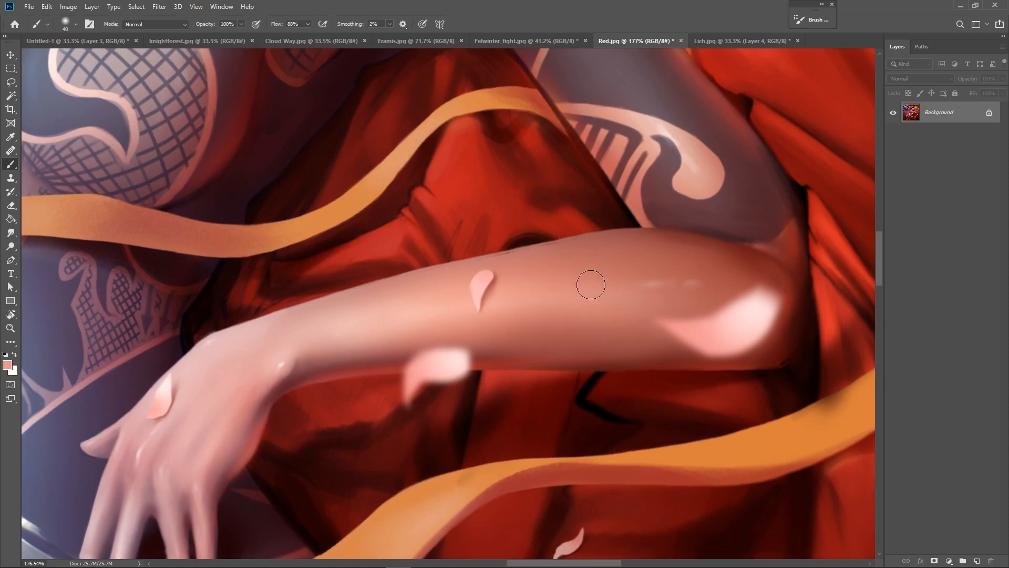
- Sample lighter and darker skin tones and paint them as distinct patches on the forearm near the elbow
left_click(504, 300, "alt")
mouse_move(521, 323)
left_mouse_down()
mouse_move(547, 282)
mouse_move(567, 288)
mouse_move(579, 322)
mouse_move(664, 266)
mouse_move(597, 271)
mouse_move(603, 247)
left_mouse_up()
left_click(665, 262, "alt")
mouse_move(576, 344)
left_mouse_down()
mouse_move(568, 295)
mouse_move(541, 309)
mouse_move(597, 327)
mouse_move(632, 321)
mouse_move(679, 395)
mouse_move(696, 261)
left_mouse_up()
- Blend the patch edges with skin tones sampled from the middle of the forearm, using a brush as small as 20 px
key("r")
key("r")
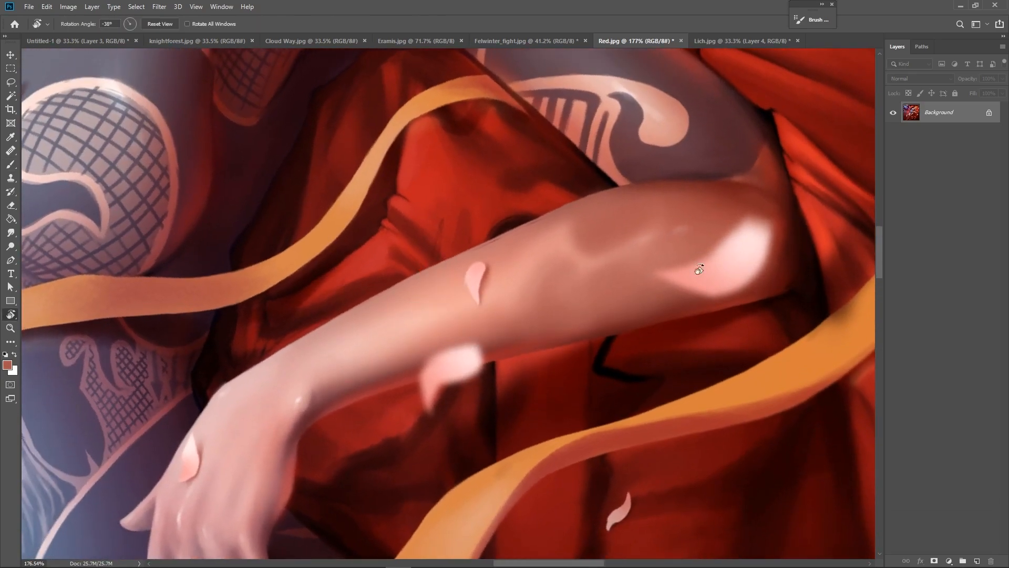
key("space")
left_click_drag(697, 323, 676, 361)
left_click(523, 272, "alt")
left_click_drag(488, 306, 475, 333)
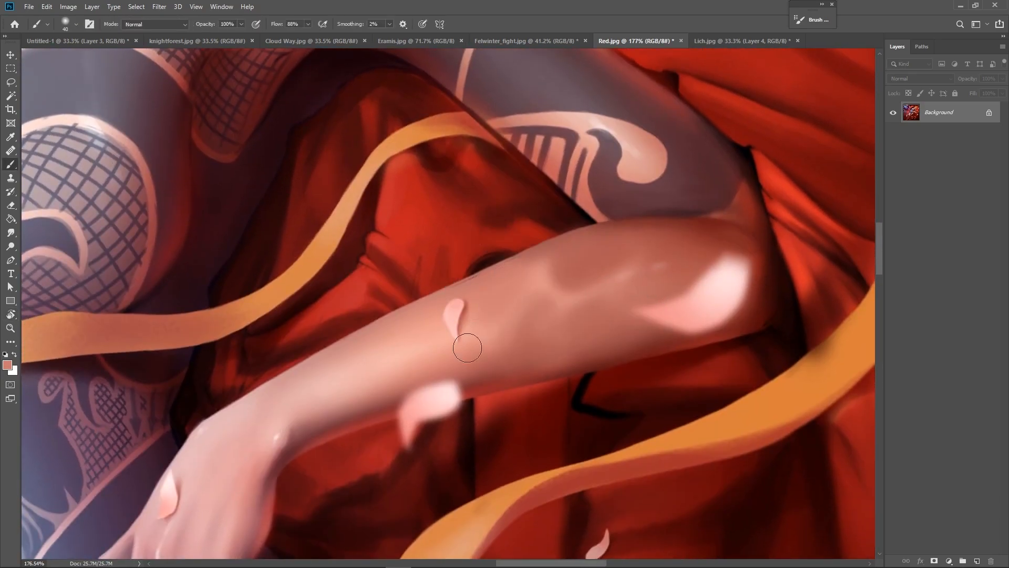
left_click(536, 317, "alt")
left_click(544, 312, "alt")
left_click(502, 323, "alt")
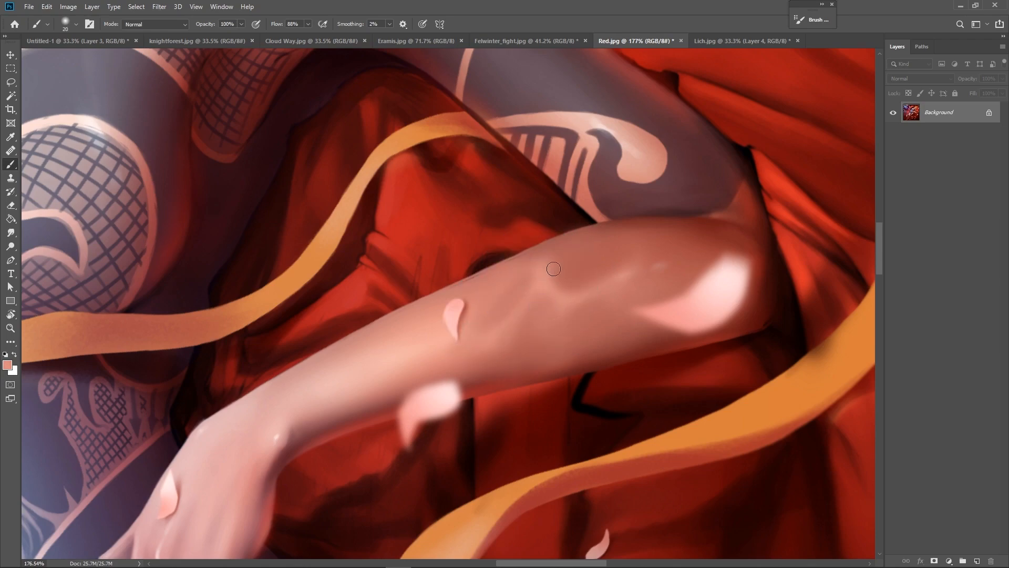
- Enlarge the soft brush to 80 px and smooth the remaining patches into the forearm's skin tones
key("r")
mouse_move(569, 262)
left_mouse_down()
mouse_move(574, 435)
mouse_move(677, 243)
mouse_move(660, 194)
left_mouse_up()
key("b")
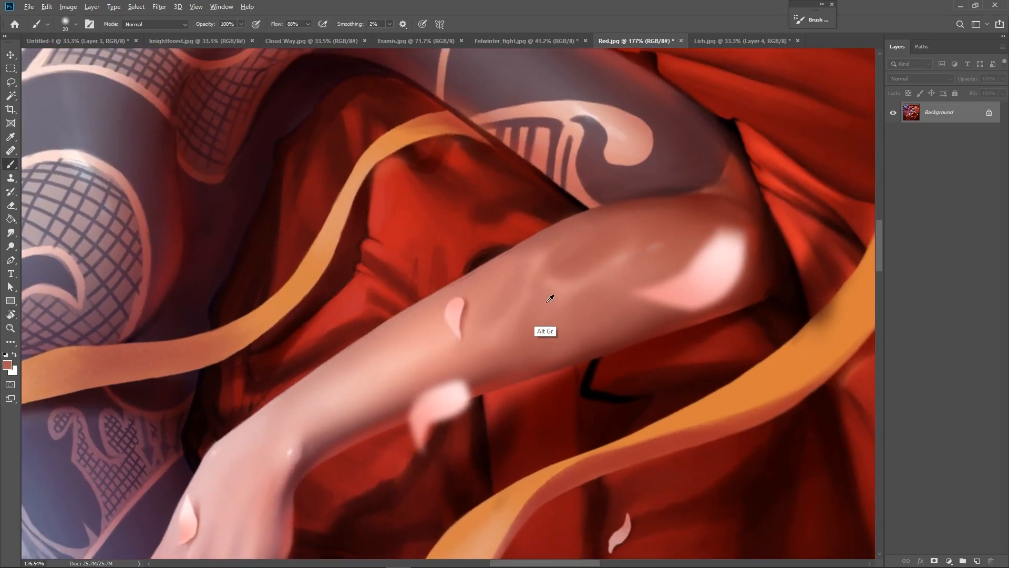
key("bracketright")
key("bracketright")
key("bracketright")
key("bracketright")
key("bracketright")
key("bracketleft")
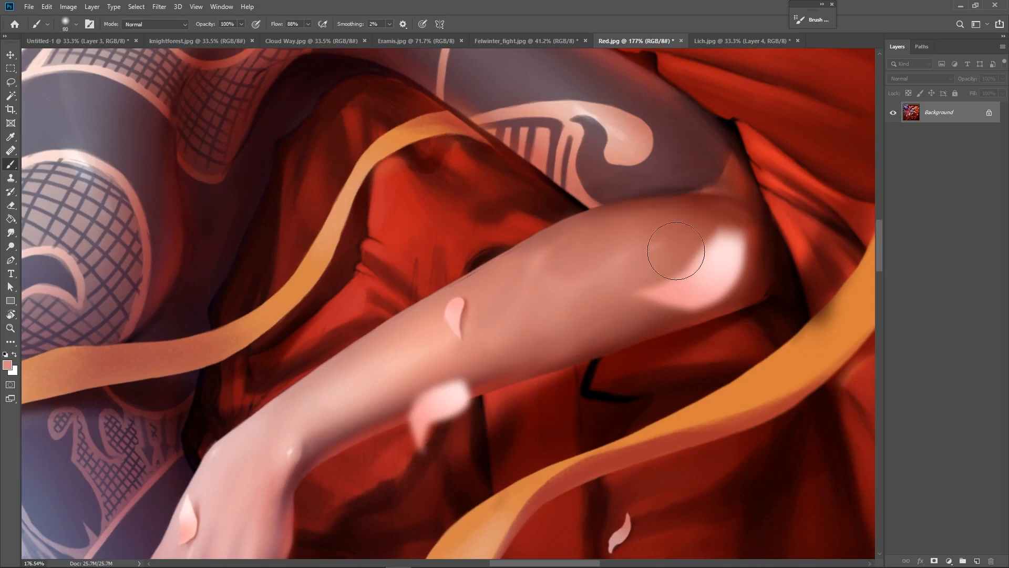
- Reset the canvas rotation to 0° and examine the blended forearm up close and within the whole painting
key("r")
key("Escape")
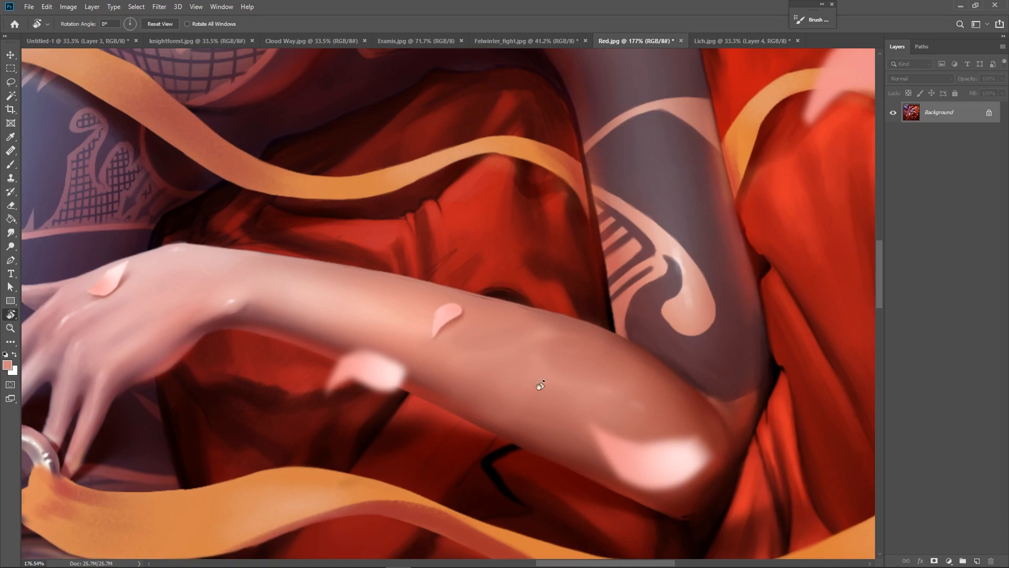
mouse_move(650, 411)
left_mouse_down()
mouse_move(656, 376)
mouse_move(599, 408)
mouse_move(661, 406)
left_mouse_up()
key("z")
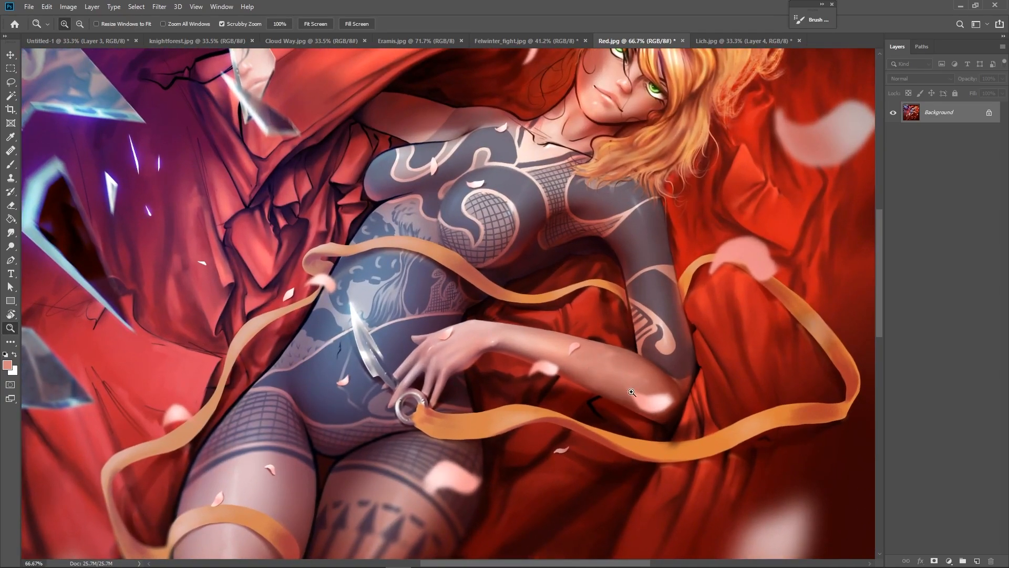
left_click_drag(612, 382, 594, 373)
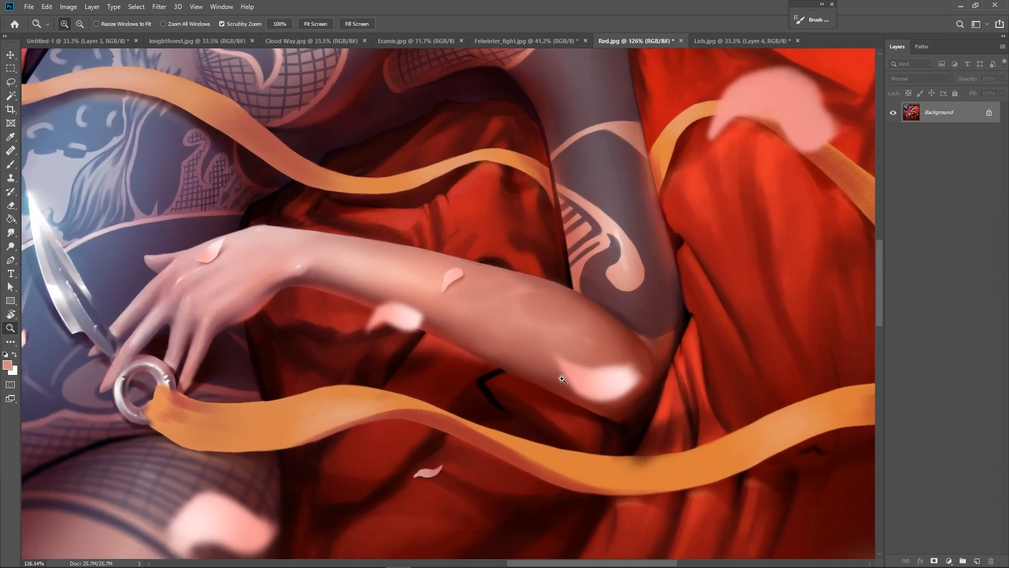
left_click_drag(585, 430, 576, 397)
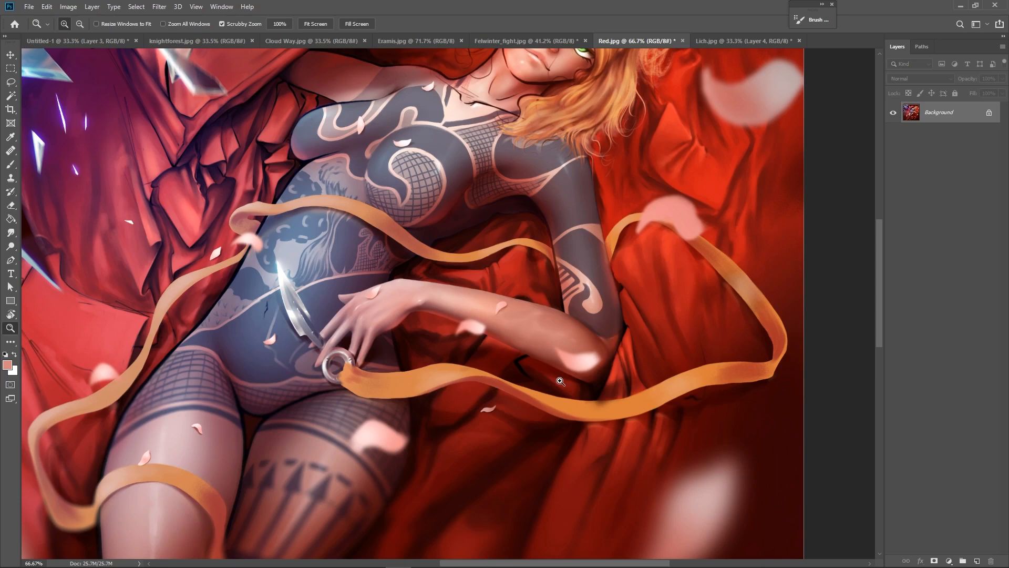
key("ctrl+0")
key("b")
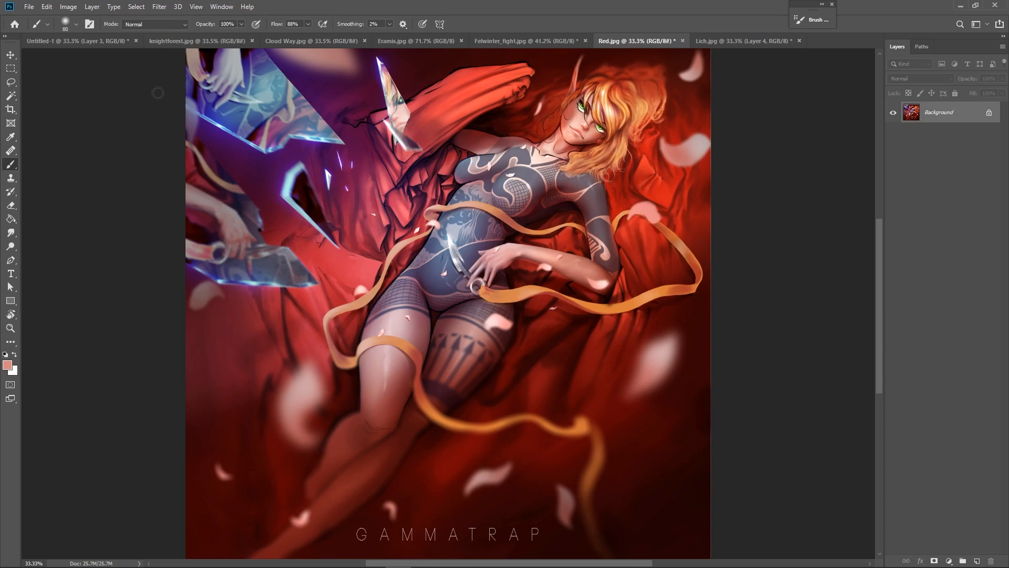
- Return to the Untitled-1 canvas and choose the Hard Round Pressure Size brush at 15 px with black as the foreground colour
left_click(107, 41)
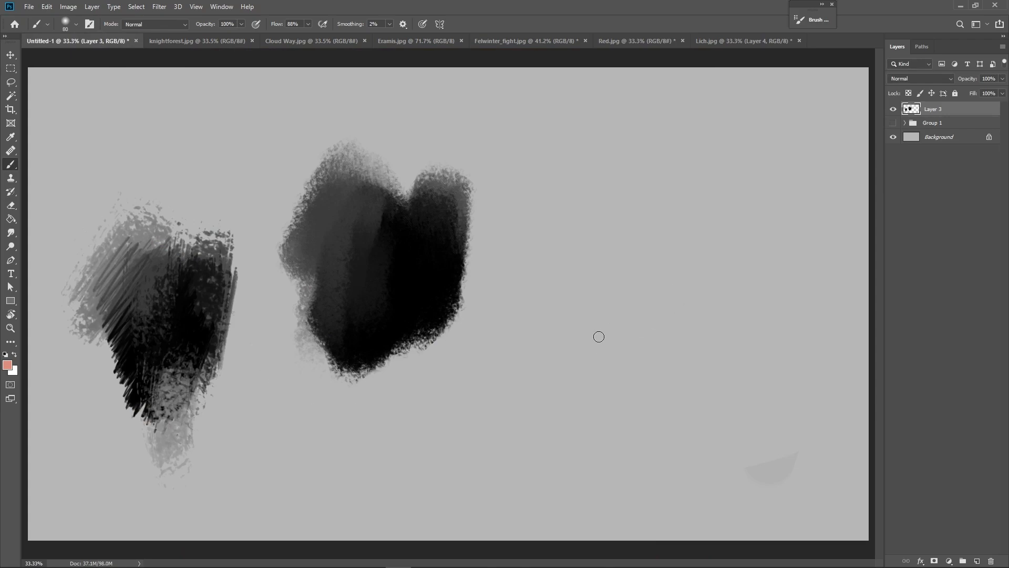
right_click(616, 310)
left_click(712, 447)
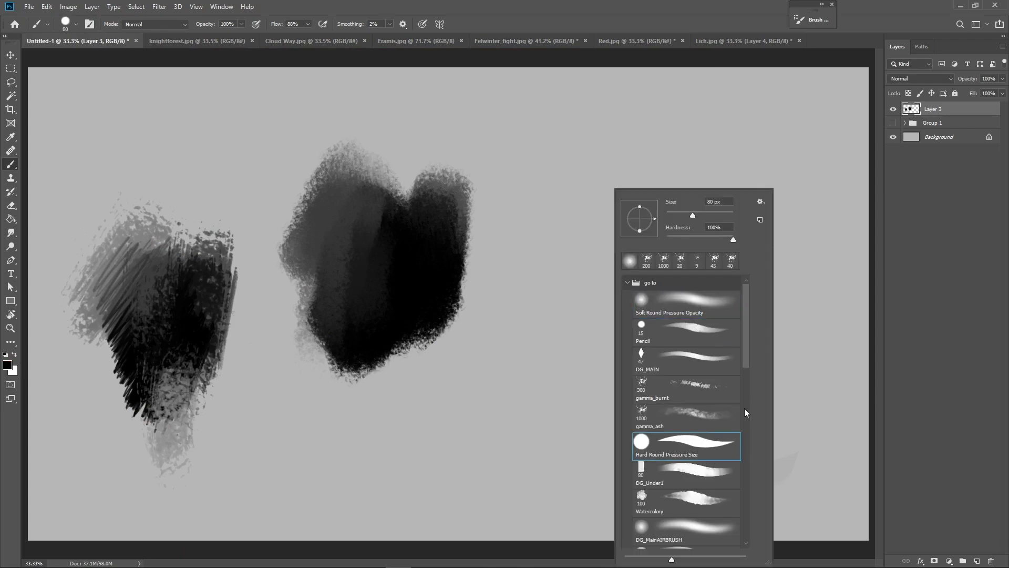
left_click(662, 58)
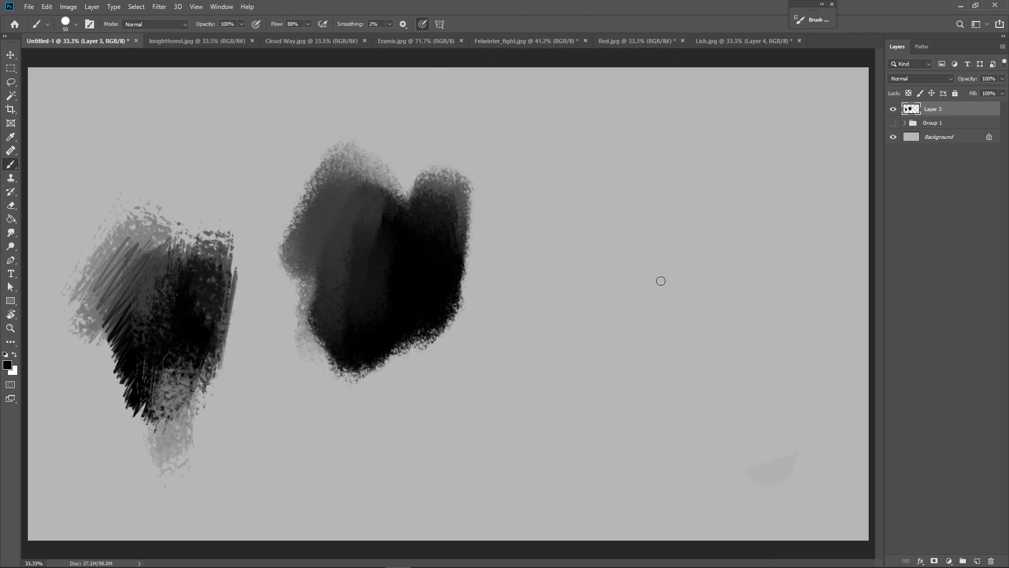
key("bracketleft")
- Sketch a rough face with brow, eye, nose and mouth in thin black lines on the empty area beside the dark blobs
mouse_move(735, 175)
left_mouse_down()
mouse_move(568, 329)
mouse_move(654, 276)
left_mouse_up()
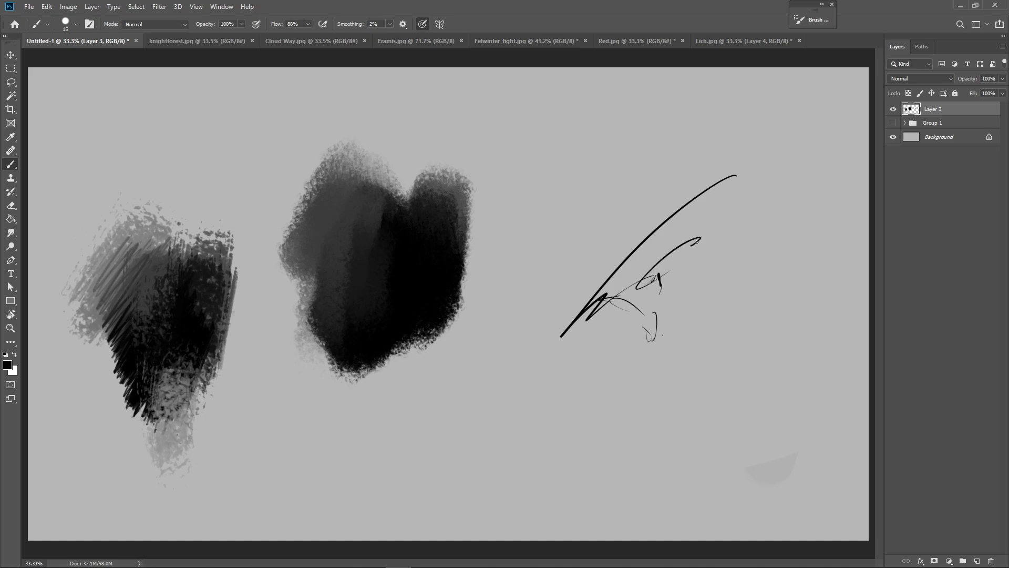
left_click_drag(683, 315, 681, 315)
left_click_drag(675, 287, 670, 297)
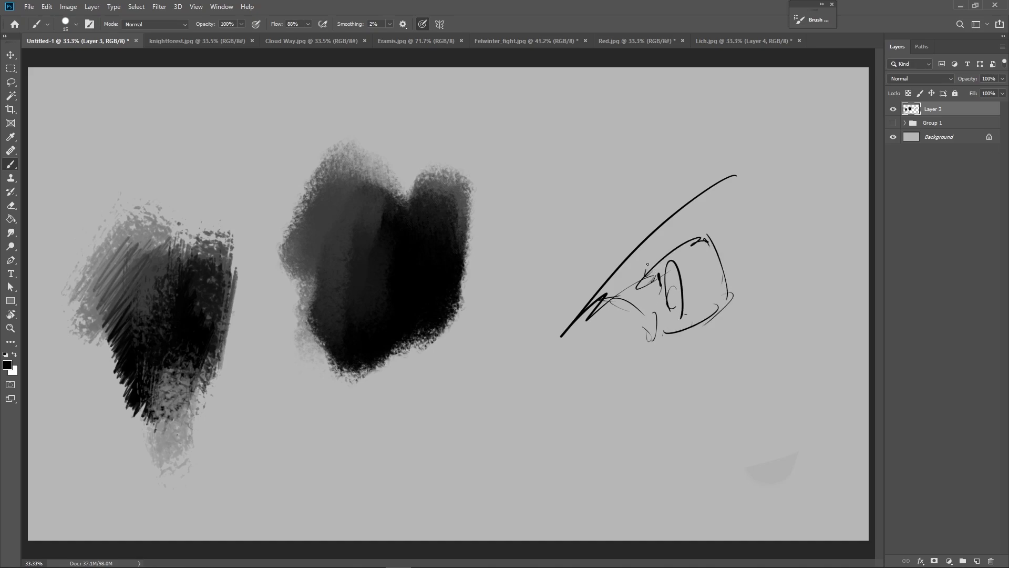
left_click_drag(719, 197, 729, 215)
left_click_drag(730, 183, 615, 259)
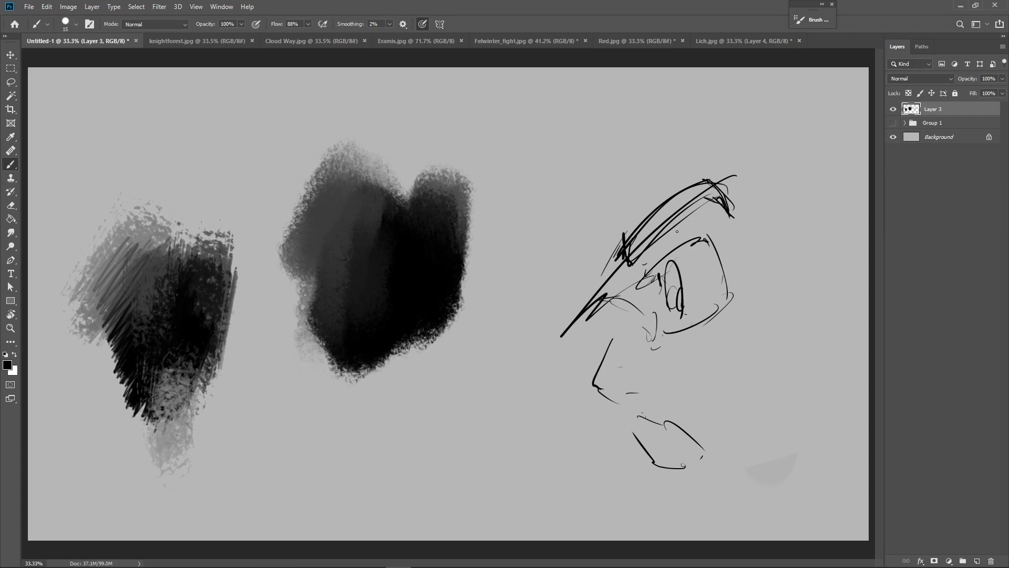
- Lasso around the face sketch, delete it from Layer 3 and clear the selection
key("l")
mouse_move(781, 236)
left_mouse_down()
mouse_move(677, 157)
mouse_move(531, 368)
mouse_move(618, 512)
mouse_move(764, 417)
mouse_move(771, 206)
left_mouse_up()
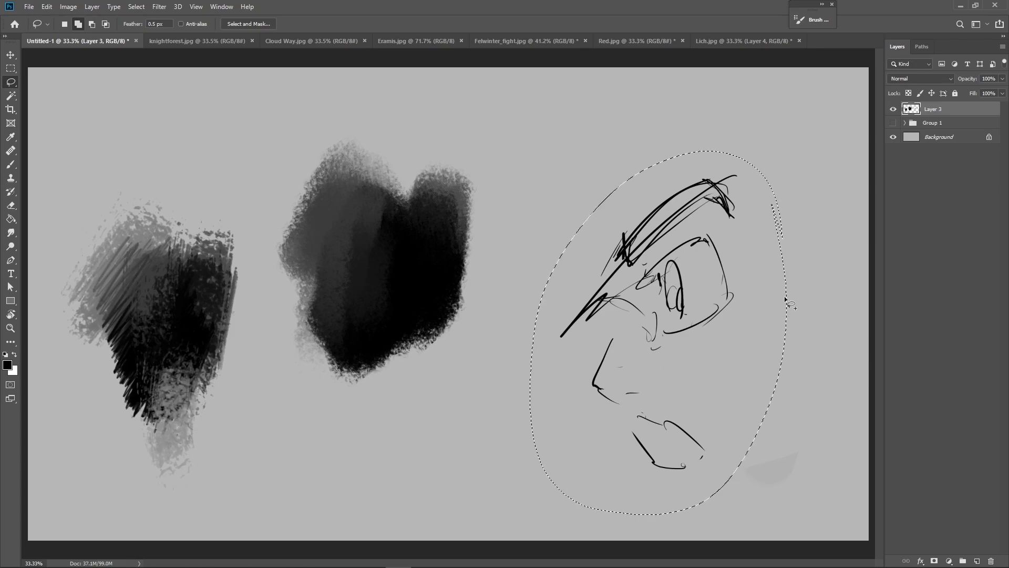
key("Delete")
key("m")
key("ctrl+d")
- Examine the line work and soft blending around the collarbone, face, hair and cloth in the Red.jpg painting
left_click(630, 41)
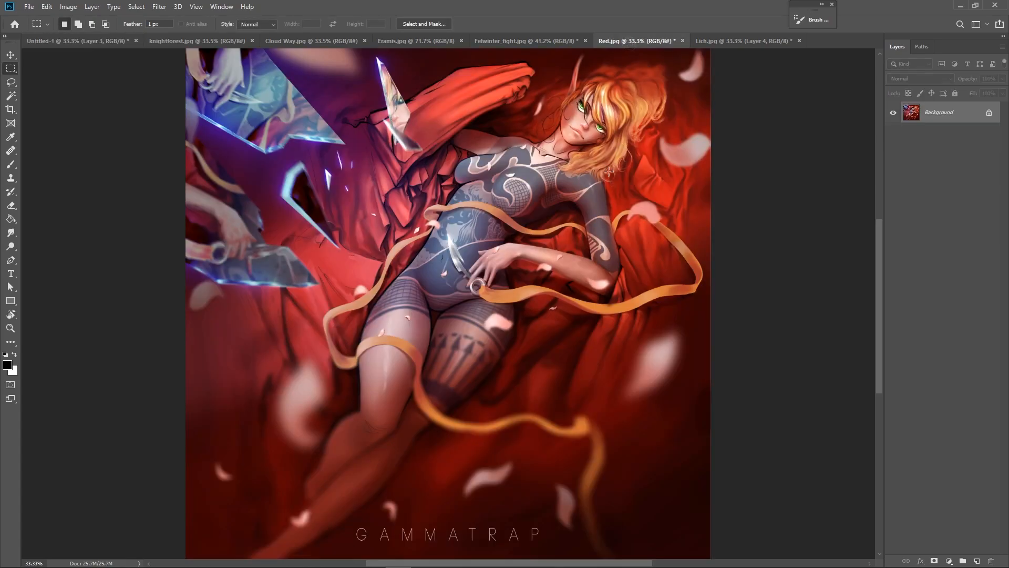
key("z")
left_click_drag(594, 187, 678, 188)
left_click_drag(678, 188, 750, 396)
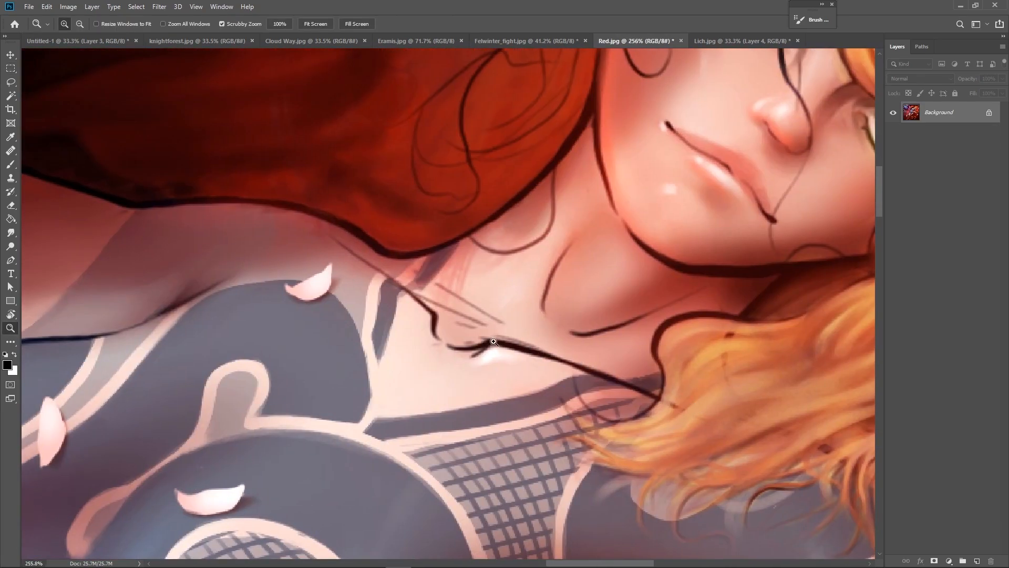
left_click_drag(686, 333, 554, 404)
left_click_drag(630, 406, 528, 395)
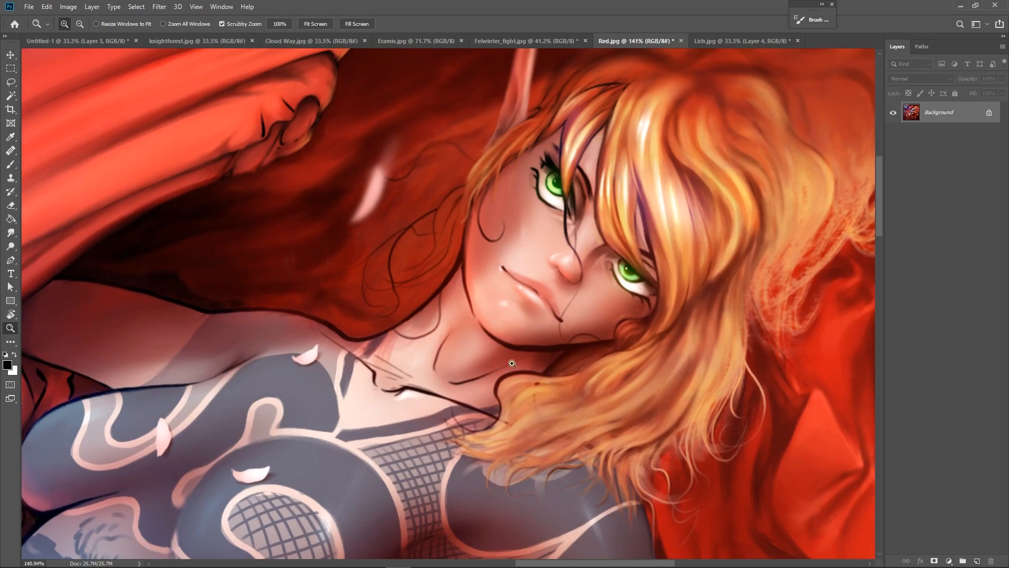
left_click_drag(584, 411, 746, 79)
left_click_drag(610, 473, 719, 258)
left_click_drag(432, 331, 450, 402)
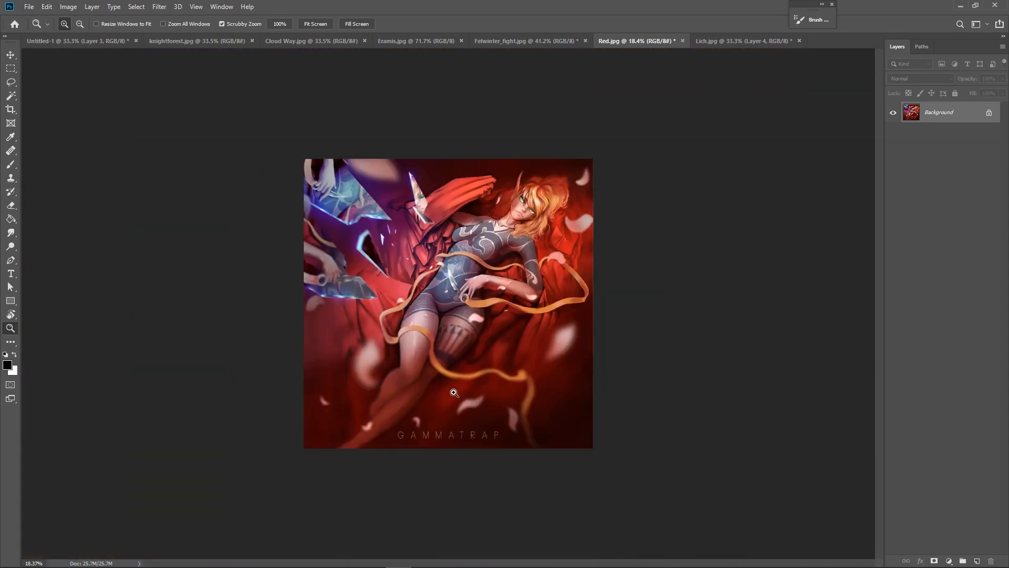
left_click_drag(413, 302, 474, 332)
left_click_drag(383, 176, 468, 224)
left_click_drag(465, 259, 468, 203)
left_click_drag(431, 314, 478, 175)
left_click_drag(557, 259, 531, 469)
left_click_drag(655, 379, 568, 414)
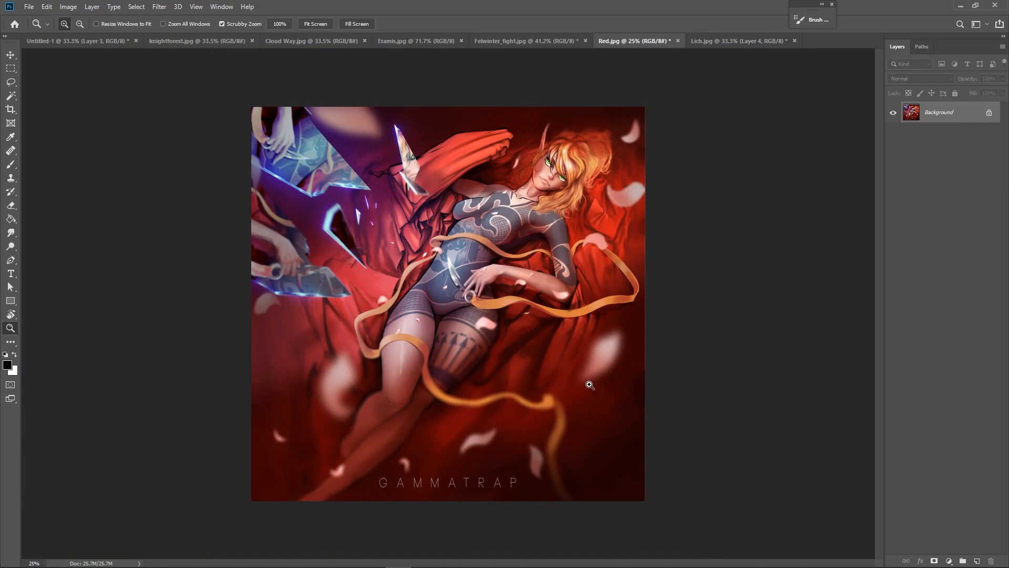
- On the Untitled-1 canvas, draw a black oval outline in the empty area beside the dark blobs
left_click(79, 41)
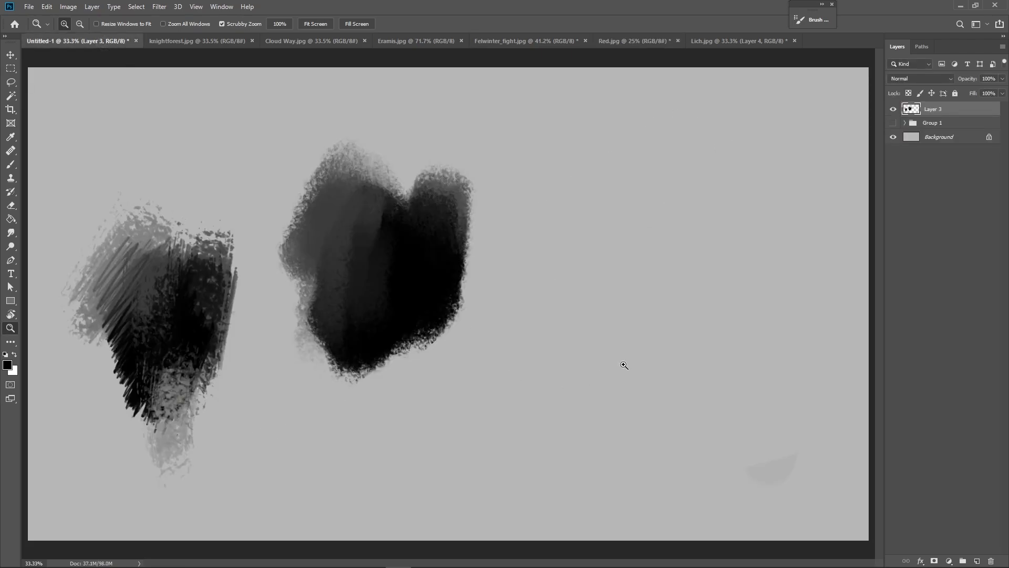
key("b")
left_click_drag(645, 331, 620, 344)
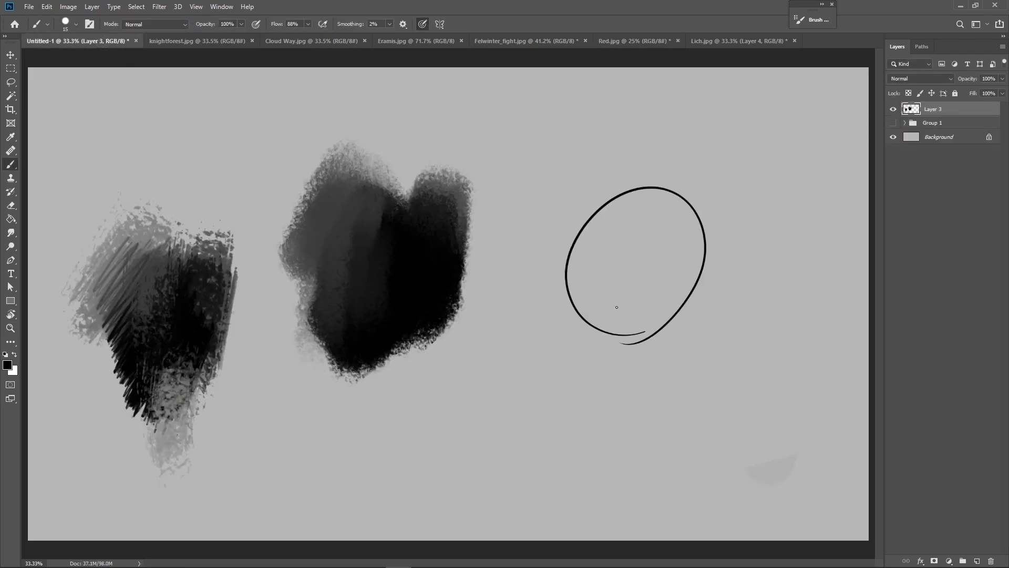
- Shade the lower half of the oval in black with an enlarged Soft Round Pressure Opacity brush and erase the spill outside it
right_click(642, 359)
left_click(721, 316)
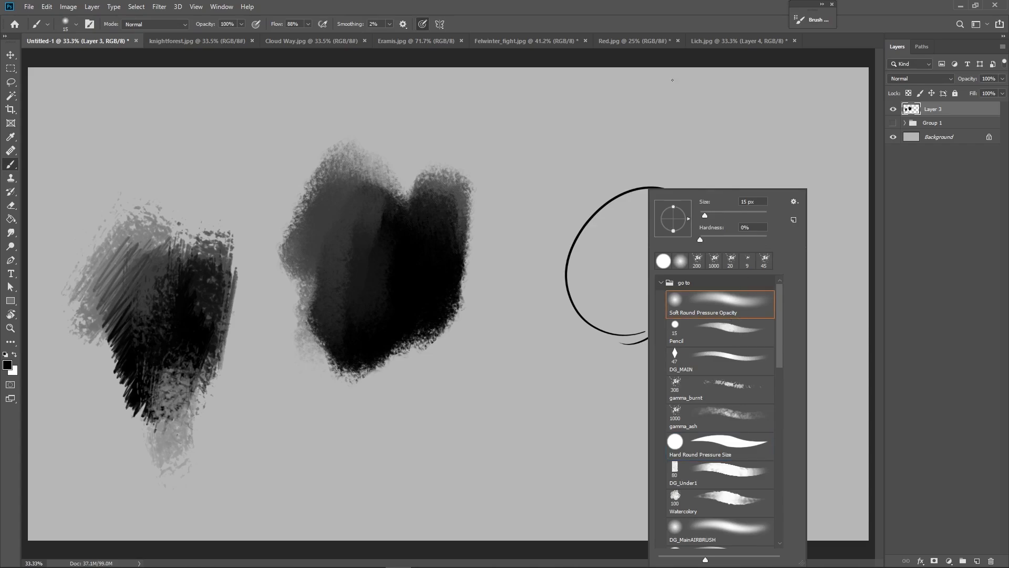
left_click(680, 102)
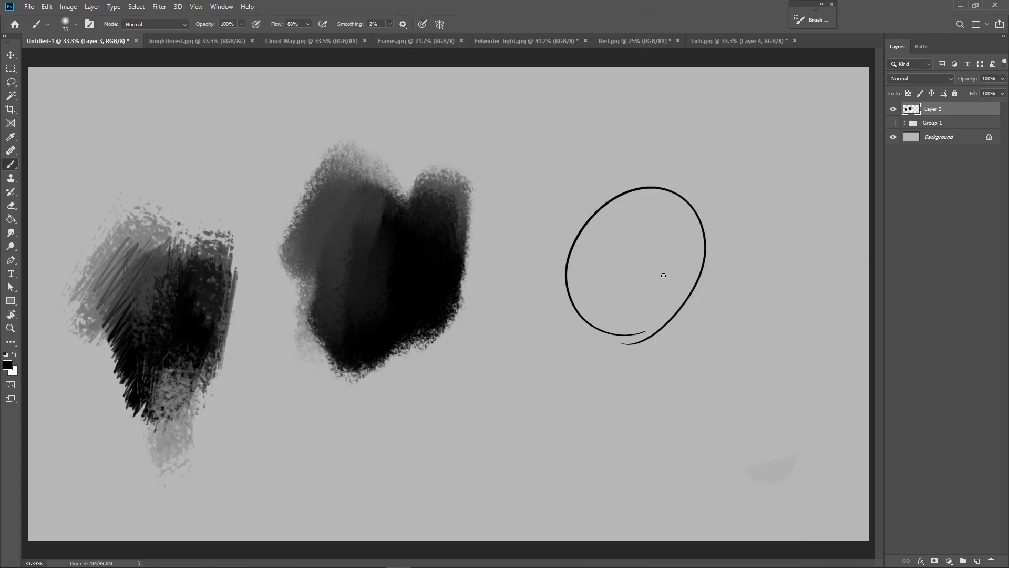
key("bracketright")
key("bracketright")
key("bracketright")
key("bracketright")
key("bracketright")
key("bracketright")
mouse_move(599, 311)
left_mouse_down()
mouse_move(683, 220)
mouse_move(617, 316)
mouse_move(595, 321)
mouse_move(679, 238)
mouse_move(601, 329)
mouse_move(618, 321)
mouse_move(689, 213)
mouse_move(603, 315)
mouse_move(673, 258)
mouse_move(604, 265)
mouse_move(599, 276)
mouse_move(674, 258)
mouse_move(715, 299)
mouse_move(668, 340)
mouse_move(699, 310)
mouse_move(589, 323)
mouse_move(696, 324)
mouse_move(574, 335)
mouse_move(570, 321)
mouse_move(594, 332)
mouse_move(732, 236)
mouse_move(618, 351)
mouse_move(644, 341)
mouse_move(720, 182)
mouse_move(674, 354)
mouse_move(596, 340)
mouse_move(553, 275)
mouse_move(572, 336)
mouse_move(553, 283)
left_mouse_up()
key("e")
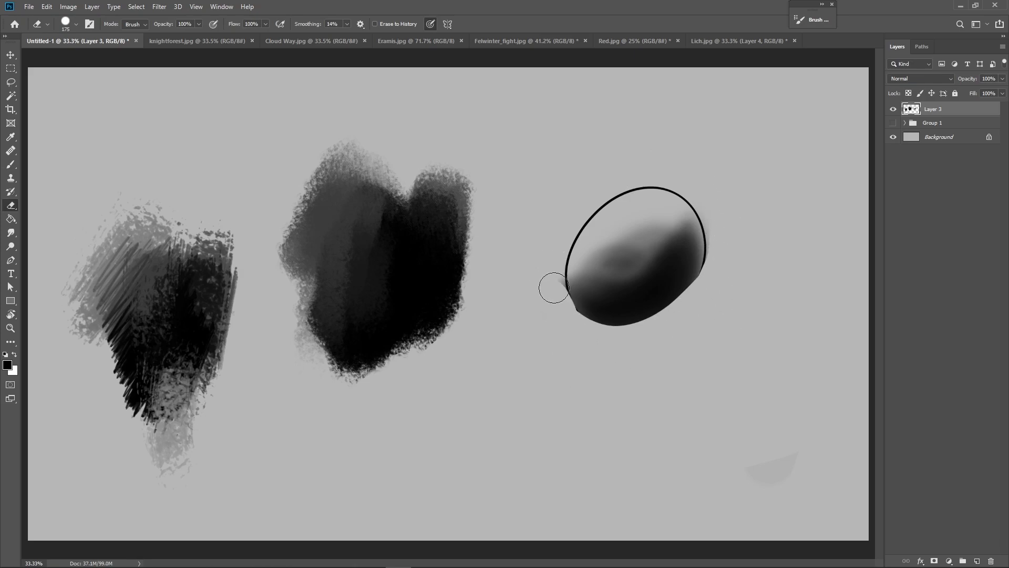
- Sample the light grey and paint a soft reflected-light streak along the oval's lower inside edge
key("b")
left_click(652, 220, "alt")
key("bracketleft")
key("bracketleft")
key("bracketleft")
key("bracketleft")
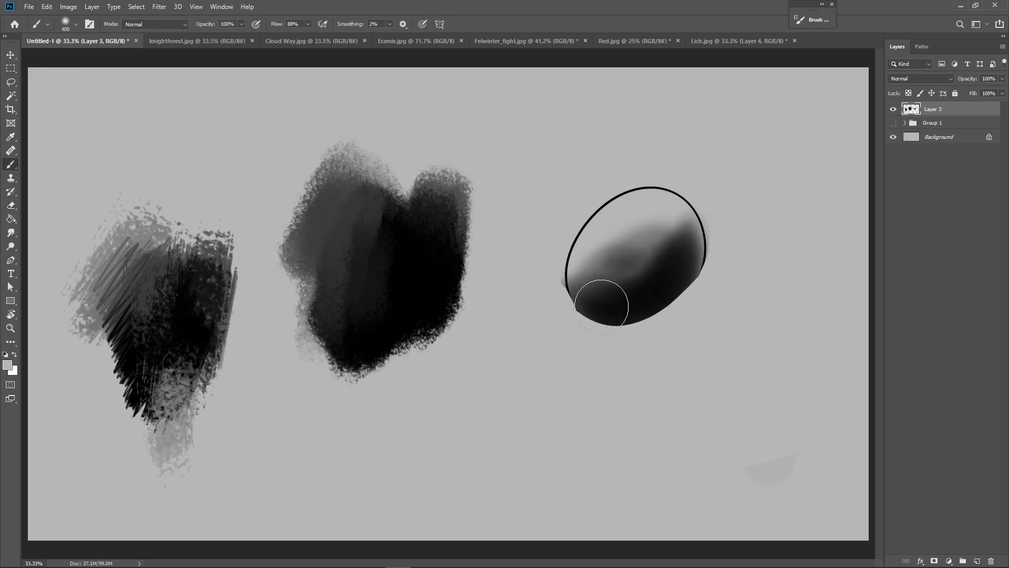
left_click_drag(601, 313, 680, 282)
- Paint a soft black cast shadow beneath the oval with a 300 px brush and work sampled light grey into its upper shading
key("bracketright")
key("bracketright")
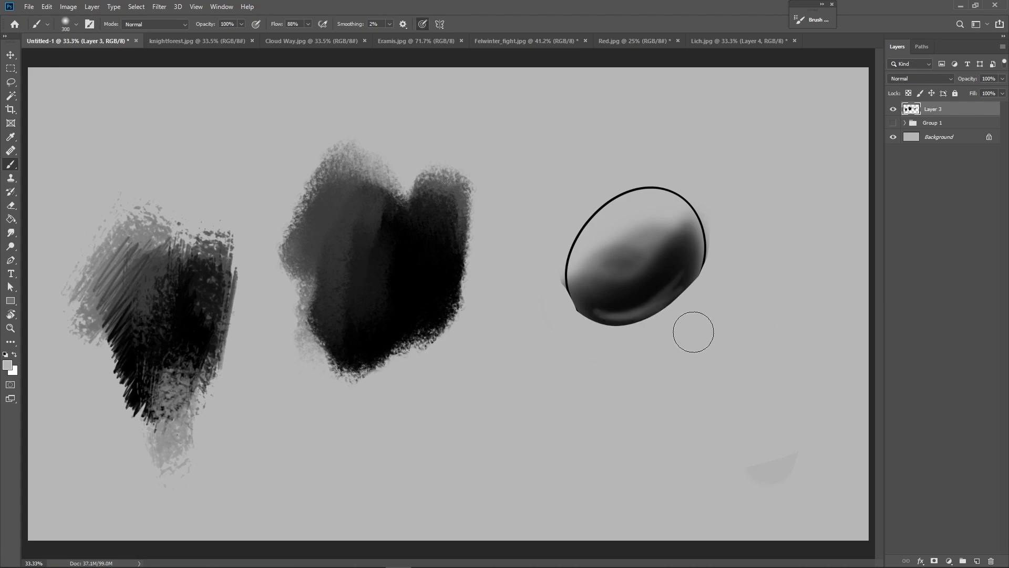
mouse_move(578, 324)
left_mouse_down()
mouse_move(710, 325)
mouse_move(538, 330)
mouse_move(709, 324)
mouse_move(566, 324)
mouse_move(704, 328)
mouse_move(633, 326)
mouse_move(643, 336)
mouse_move(681, 332)
left_mouse_up()
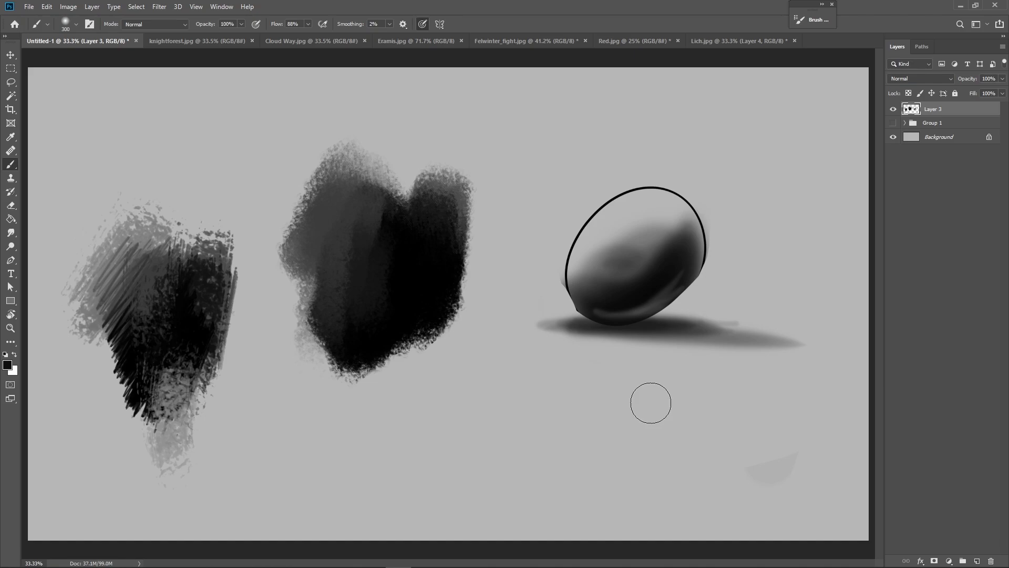
left_click(655, 215, "alt")
mouse_move(616, 251)
left_mouse_down()
mouse_move(671, 219)
mouse_move(609, 259)
left_mouse_up()
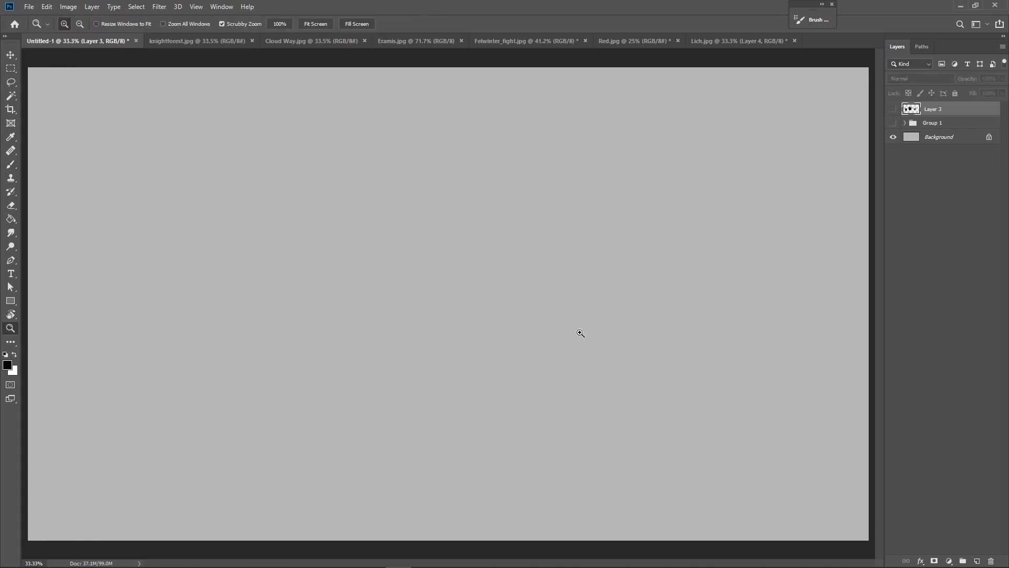
- Choose the Hard Round Pressure Opacity brush and add a new empty layer above the hidden Layer 3
key("b")
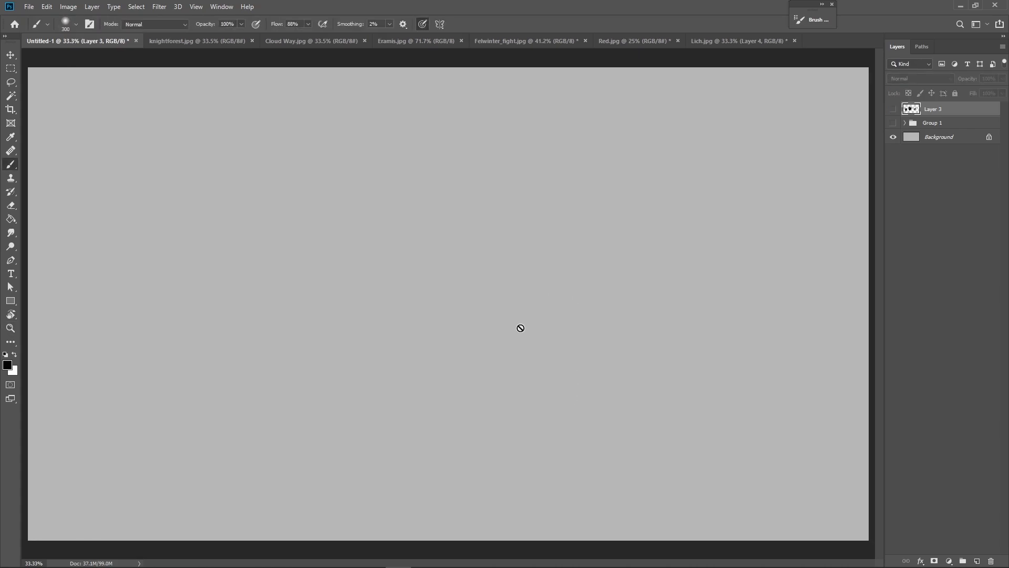
right_click(502, 324)
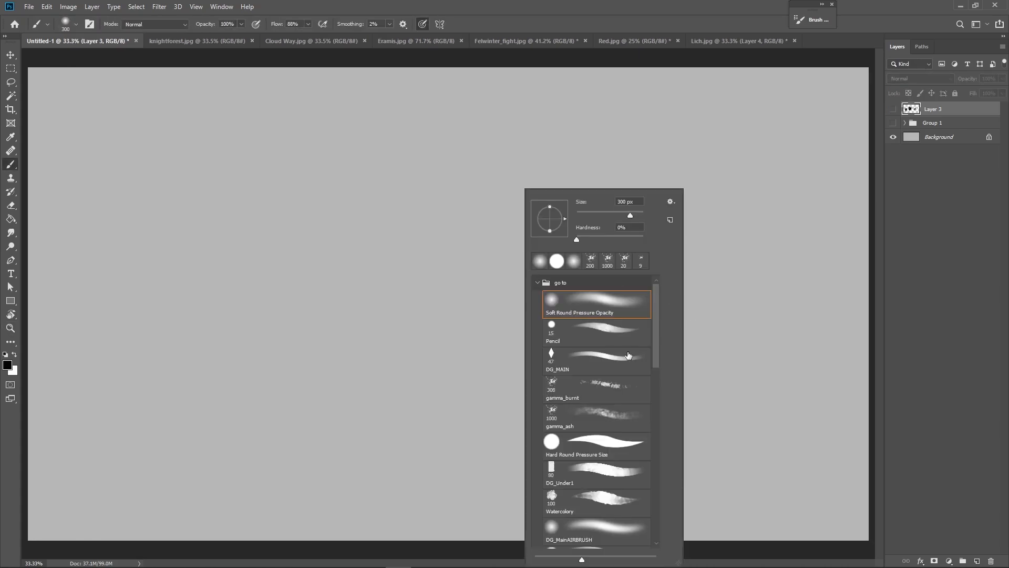
left_click(599, 458)
scroll(631, 410, "down", 4)
left_click(623, 450)
key("Escape")
key("ctrl+shift+alt+n")
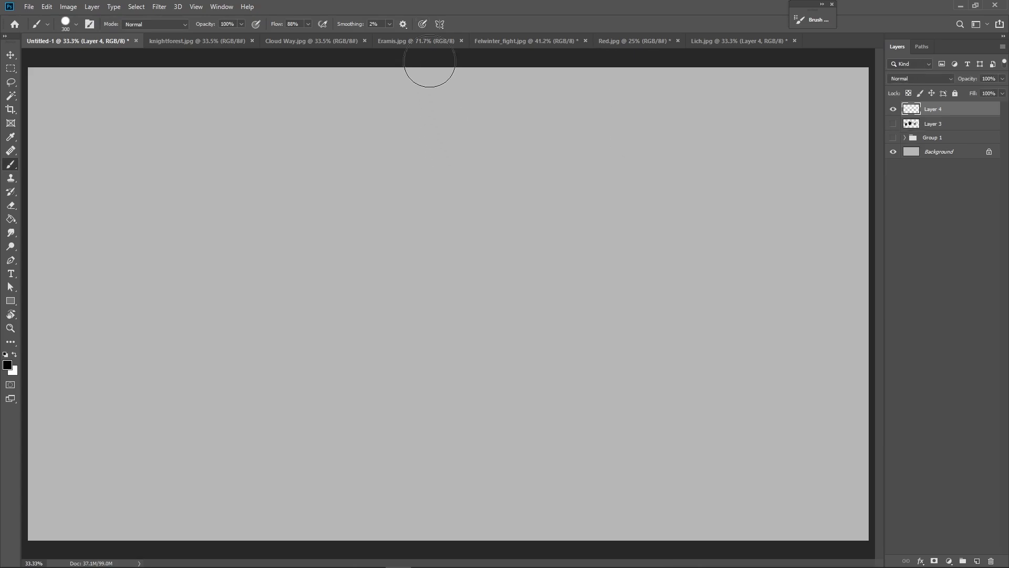
- Turn off pressure-controlled brush size, undo the test strokes and reduce the brush to 125 px
mouse_move(364, 306)
left_mouse_down()
mouse_move(388, 241)
mouse_move(457, 216)
mouse_move(464, 329)
mouse_move(521, 379)
mouse_move(532, 297)
left_mouse_up()
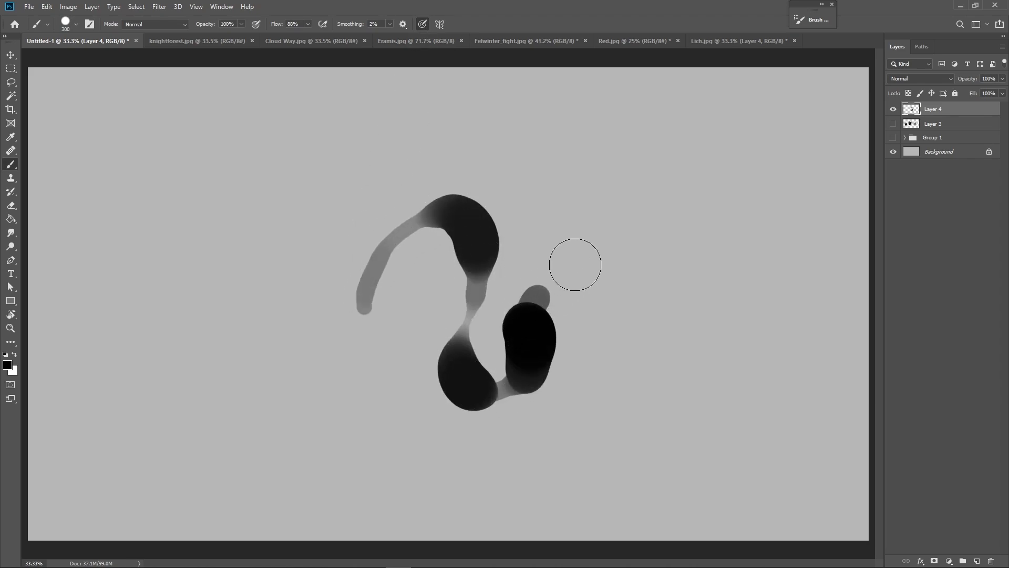
key("ctrl+z")
left_click(423, 24)
mouse_move(417, 317)
left_mouse_down()
mouse_move(515, 219)
mouse_move(528, 268)
mouse_move(547, 295)
mouse_move(494, 362)
left_mouse_up()
key("ctrl+z")
key("bracketleft")
key("bracketleft")
key("bracketleft")
key("bracketleft")
key("bracketleft")
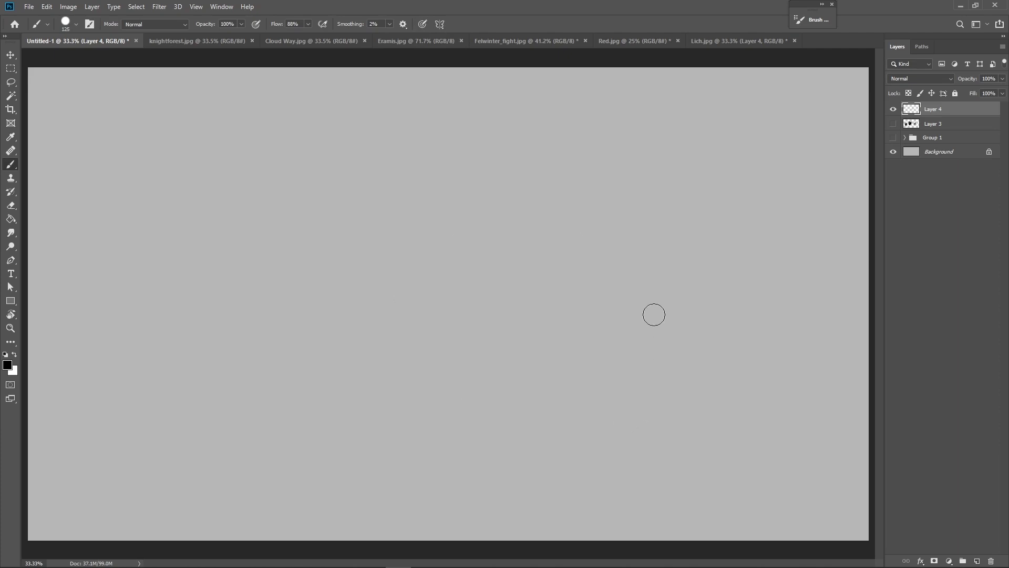
- Block in a rough black creature with an arched head, two curved horns and two spreading lower limbs
mouse_move(396, 278)
left_mouse_down()
mouse_move(361, 287)
mouse_move(388, 236)
mouse_move(474, 248)
mouse_move(487, 298)
mouse_move(470, 246)
mouse_move(455, 242)
mouse_move(377, 256)
mouse_move(356, 292)
mouse_move(322, 293)
mouse_move(334, 289)
mouse_move(307, 306)
mouse_move(328, 293)
mouse_move(245, 299)
mouse_move(201, 240)
mouse_move(210, 209)
mouse_move(210, 294)
mouse_move(225, 320)
mouse_move(374, 268)
mouse_move(363, 267)
mouse_move(399, 229)
mouse_move(377, 235)
mouse_move(387, 206)
mouse_move(449, 221)
mouse_move(512, 198)
mouse_move(533, 242)
mouse_move(471, 284)
mouse_move(379, 271)
mouse_move(370, 368)
mouse_move(382, 386)
mouse_move(404, 333)
mouse_move(423, 341)
mouse_move(458, 317)
mouse_move(522, 250)
mouse_move(561, 258)
mouse_move(552, 262)
mouse_move(511, 203)
mouse_move(577, 269)
mouse_move(554, 254)
mouse_move(678, 245)
mouse_move(693, 200)
mouse_move(676, 135)
mouse_move(689, 271)
mouse_move(705, 210)
mouse_move(604, 262)
mouse_move(648, 266)
mouse_move(512, 247)
mouse_move(480, 216)
mouse_move(542, 336)
mouse_move(526, 334)
mouse_move(525, 315)
mouse_move(589, 417)
left_mouse_up()
mouse_move(381, 339)
left_mouse_down()
mouse_move(394, 386)
mouse_move(407, 378)
mouse_move(321, 460)
mouse_move(299, 439)
mouse_move(253, 439)
mouse_move(171, 520)
left_mouse_up()
mouse_move(527, 328)
left_mouse_down()
mouse_move(594, 415)
mouse_move(586, 401)
mouse_move(678, 451)
mouse_move(682, 473)
left_mouse_up()
left_click_drag(384, 402, 327, 443)
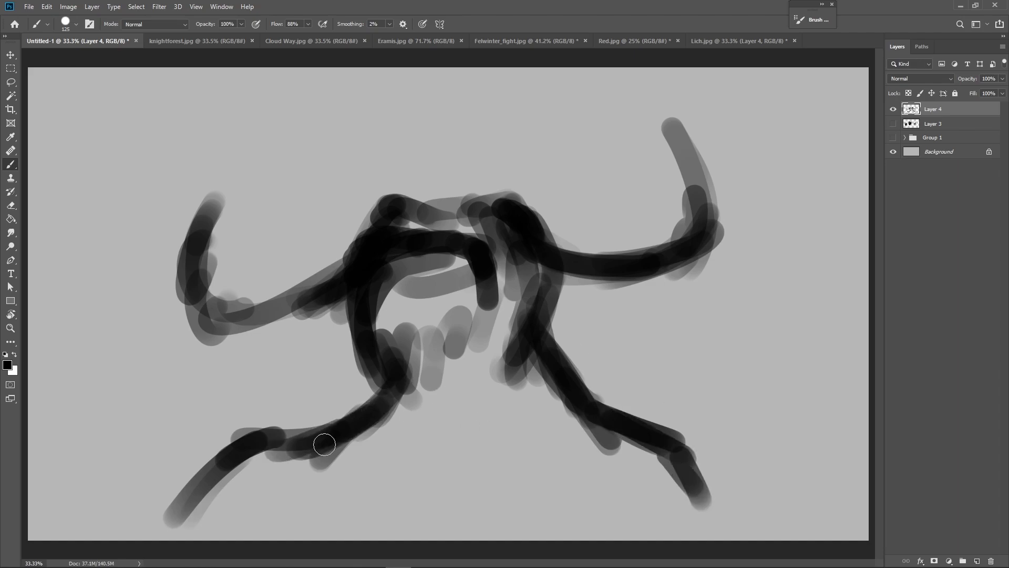
- Set the eraser to the Hard Round Pressure Opacity tip at 100 px with pressure-controlled size off
key("e")
right_click(357, 390)
left_click(451, 444)
key("Return")
right_click(399, 322)
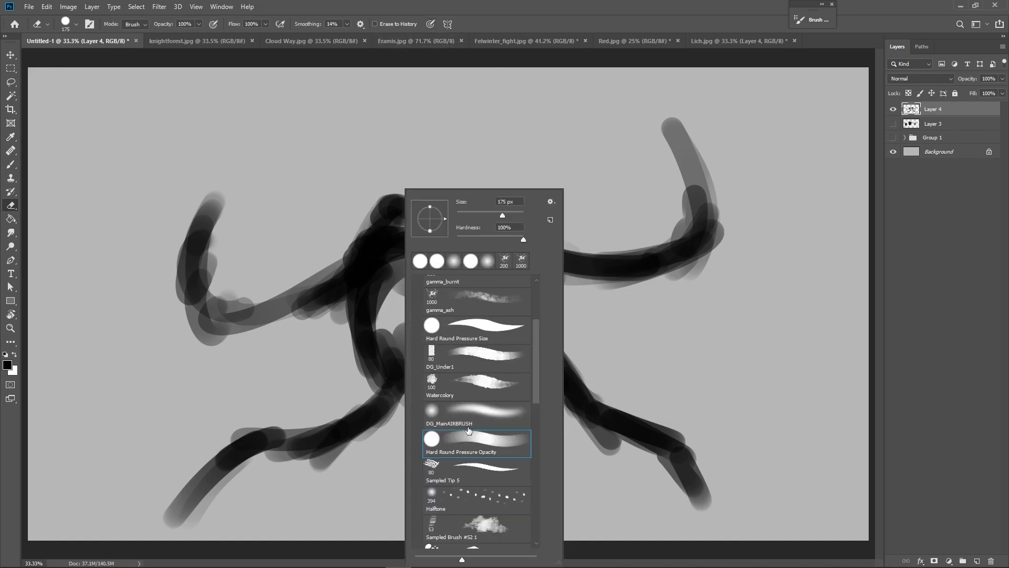
left_click(389, 154)
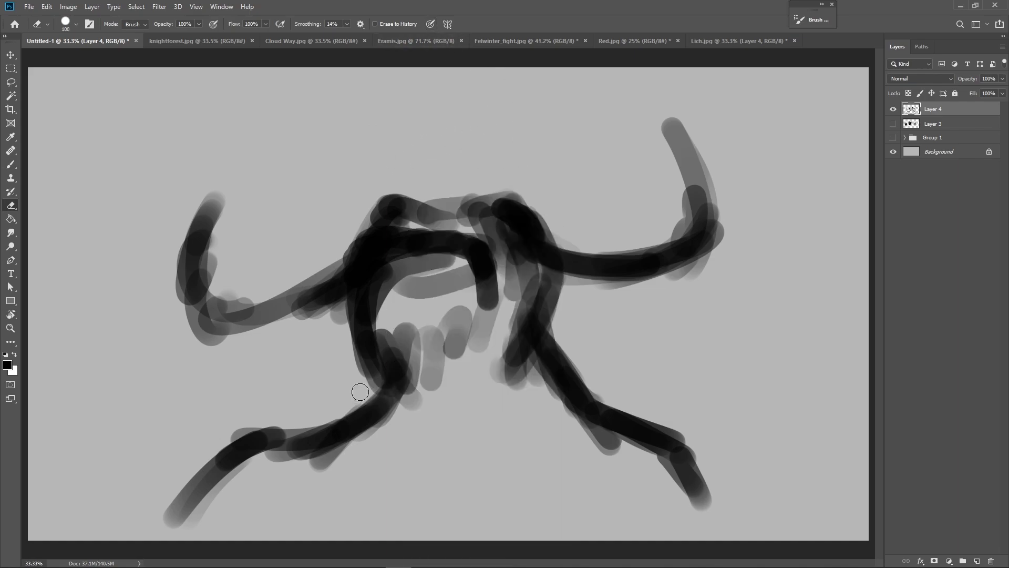
- Erase the edges and end of the lower left limb and repaint it in thicker black strokes
mouse_move(364, 398)
left_mouse_down()
mouse_move(309, 407)
mouse_move(222, 466)
mouse_move(213, 489)
mouse_move(371, 414)
mouse_move(342, 456)
mouse_move(376, 416)
mouse_move(253, 490)
mouse_move(235, 525)
mouse_move(321, 469)
mouse_move(402, 393)
mouse_move(391, 415)
mouse_move(335, 457)
mouse_move(385, 403)
mouse_move(321, 462)
left_mouse_up()
key("b")
key("e")
mouse_move(252, 432)
left_mouse_down()
mouse_move(198, 477)
mouse_move(208, 486)
mouse_move(181, 515)
left_mouse_up()
key("b")
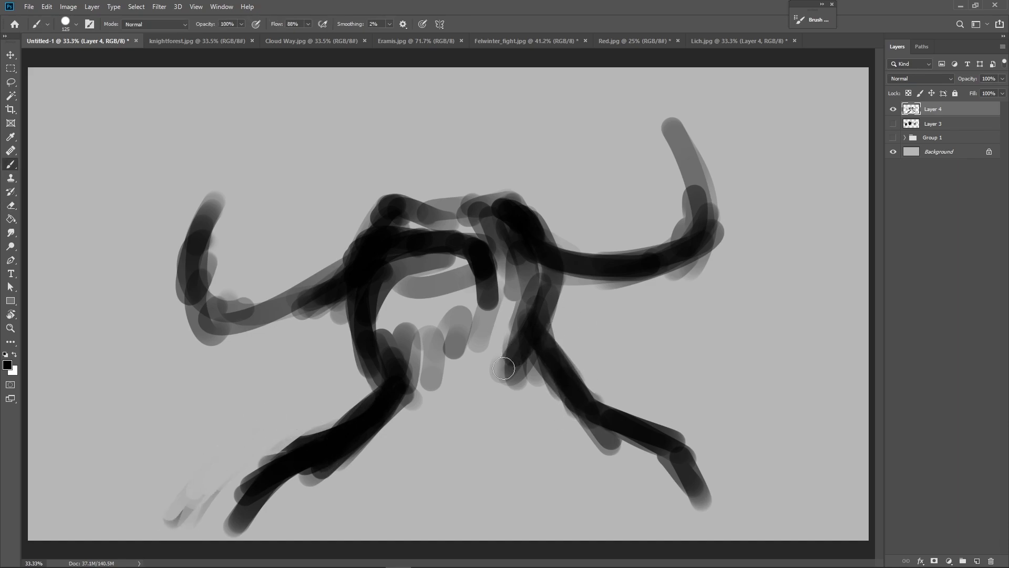
- Sample the background grey, carve into the dark edge below the right horn's base and undo the last stroke
left_click(592, 300, "alt")
mouse_move(582, 284)
left_mouse_down()
mouse_move(552, 311)
mouse_move(572, 293)
mouse_move(597, 340)
mouse_move(593, 377)
mouse_move(550, 317)
left_mouse_up()
key("ctrl+z")
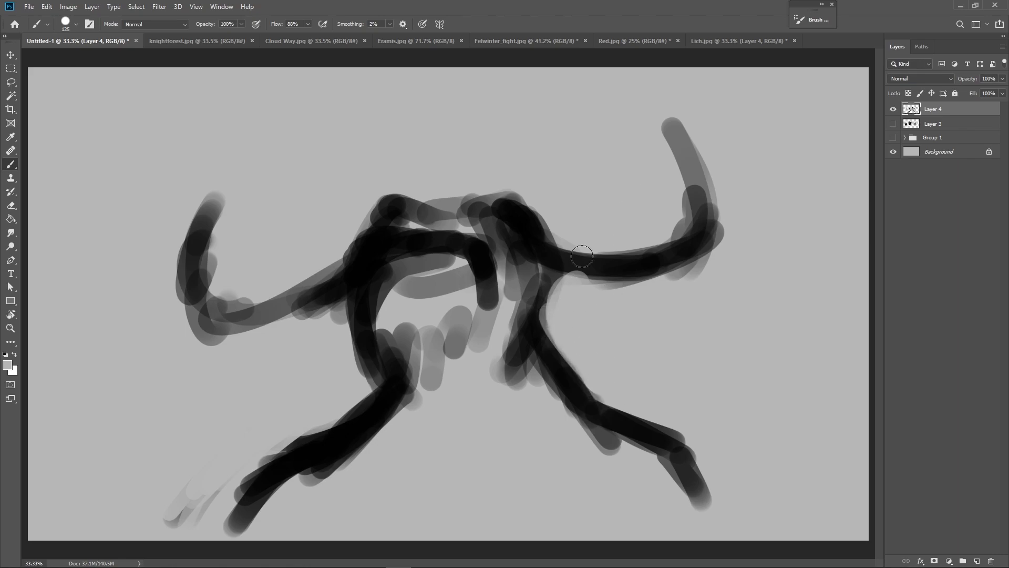
- Sample black from the head and thicken both horns and their bases with a 100 px brush
left_click(371, 257, "alt")
key("bracketleft")
key("bracketleft")
left_click_drag(535, 259, 628, 274)
mouse_move(570, 261)
left_mouse_down()
mouse_move(673, 256)
mouse_move(681, 135)
mouse_move(724, 240)
left_mouse_up()
left_click_drag(711, 181, 713, 206)
mouse_move(697, 165)
left_mouse_down()
mouse_move(718, 242)
mouse_move(693, 265)
mouse_move(523, 301)
mouse_move(548, 300)
left_mouse_up()
mouse_move(538, 267)
left_mouse_down()
mouse_move(592, 344)
mouse_move(560, 341)
left_mouse_up()
mouse_move(357, 310)
left_mouse_down()
mouse_move(318, 370)
mouse_move(342, 336)
mouse_move(269, 331)
mouse_move(326, 300)
mouse_move(236, 322)
mouse_move(298, 314)
mouse_move(214, 314)
mouse_move(209, 220)
mouse_move(208, 315)
mouse_move(205, 240)
left_mouse_up()
mouse_move(230, 279)
left_mouse_down()
mouse_move(229, 305)
mouse_move(295, 292)
left_mouse_up()
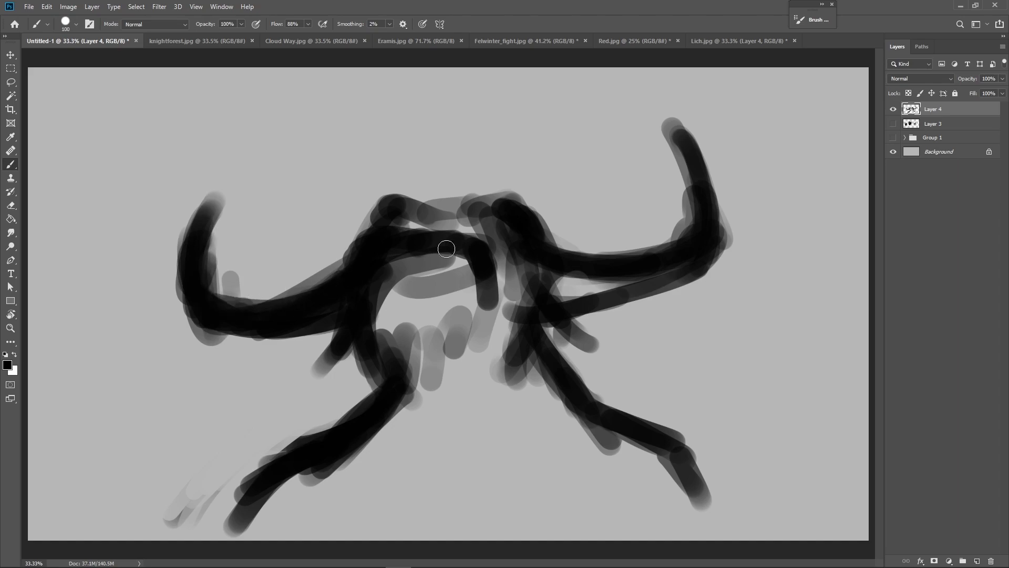
- Fill in the head's interior and the base of the right horn with more black strokes
mouse_move(408, 210)
left_mouse_down()
mouse_move(505, 221)
mouse_move(389, 310)
mouse_move(412, 277)
mouse_move(383, 297)
mouse_move(408, 331)
mouse_move(481, 315)
mouse_move(487, 374)
mouse_move(530, 294)
mouse_move(563, 288)
mouse_move(547, 271)
mouse_move(683, 253)
left_mouse_up()
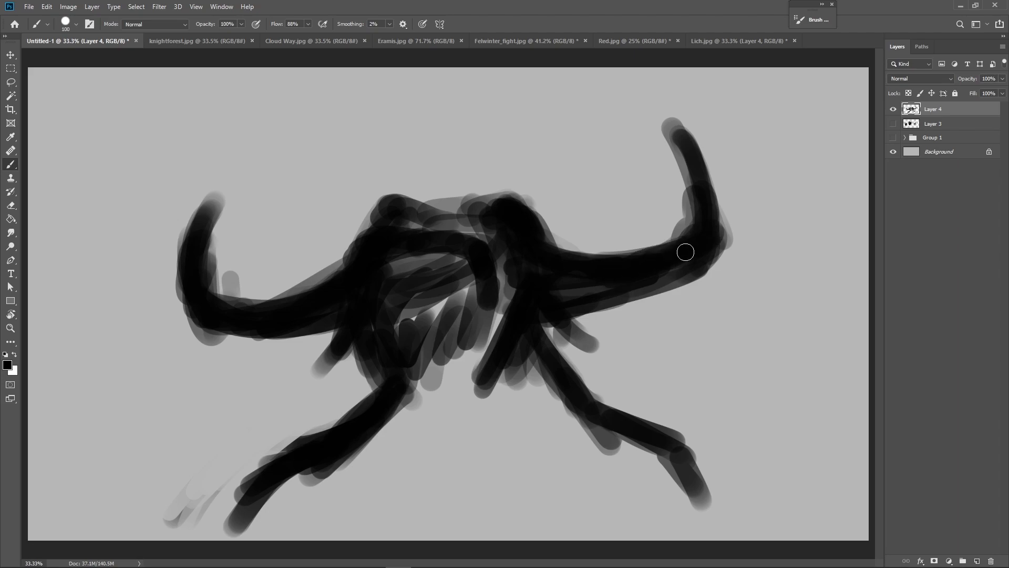
left_click_drag(587, 266, 551, 253)
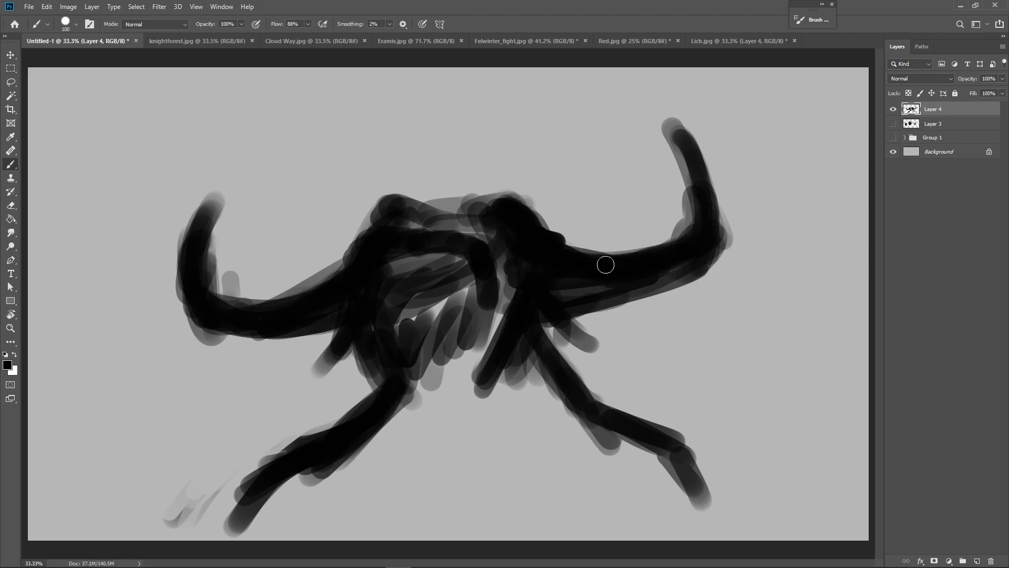
mouse_move(567, 261)
left_mouse_down()
mouse_move(691, 242)
mouse_move(676, 129)
mouse_move(662, 174)
left_mouse_up()
- Sample the background grey and carve the right horn to a sharp tip with a clean lower edge
left_click(651, 194, "alt")
left_click_drag(664, 121, 665, 216)
mouse_move(674, 173)
left_mouse_down()
mouse_move(675, 211)
mouse_move(655, 115)
left_mouse_up()
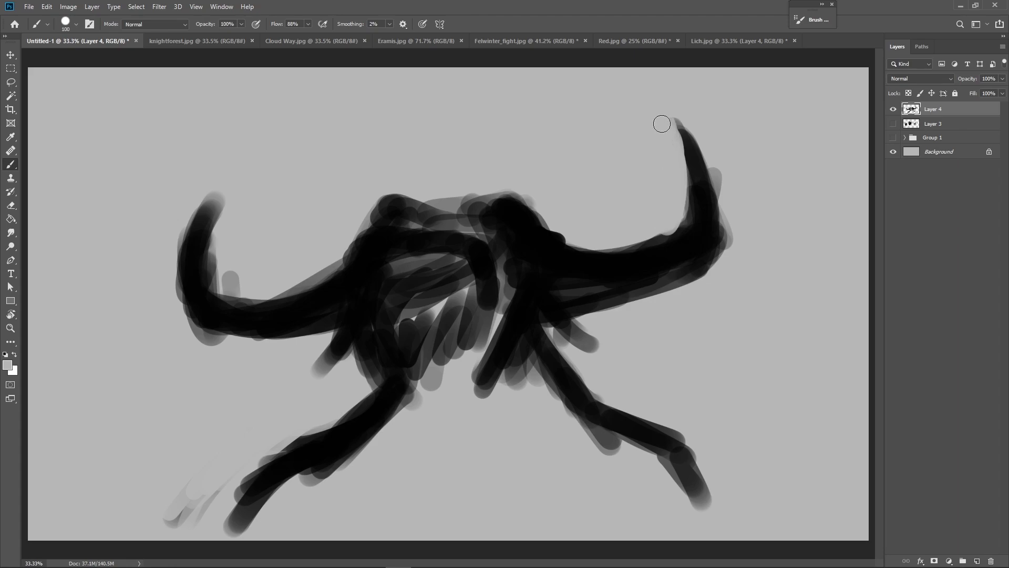
mouse_move(691, 132)
left_mouse_down()
mouse_move(725, 207)
mouse_move(735, 206)
mouse_move(736, 231)
mouse_move(639, 321)
left_mouse_up()
left_click_drag(718, 278, 584, 332)
left_click_drag(690, 287, 585, 332)
- Trim the top and left contour of the head with background grey and undo the last stray dab
mouse_move(376, 185)
left_mouse_down()
mouse_move(360, 225)
mouse_move(383, 195)
mouse_move(455, 188)
mouse_move(522, 190)
mouse_move(548, 223)
left_mouse_up()
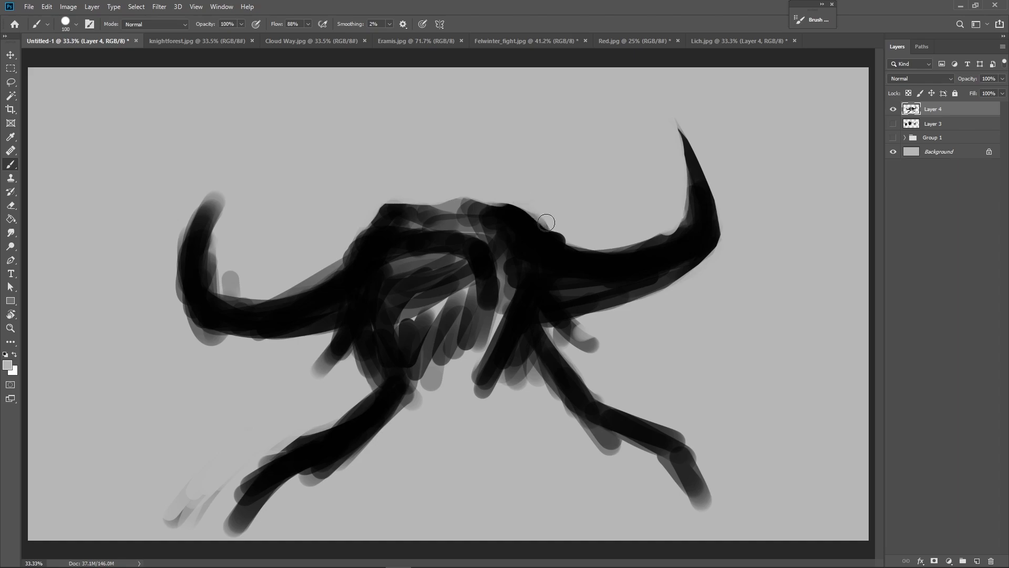
mouse_move(437, 210)
left_mouse_down()
mouse_move(401, 202)
mouse_move(351, 239)
mouse_move(317, 291)
left_mouse_up()
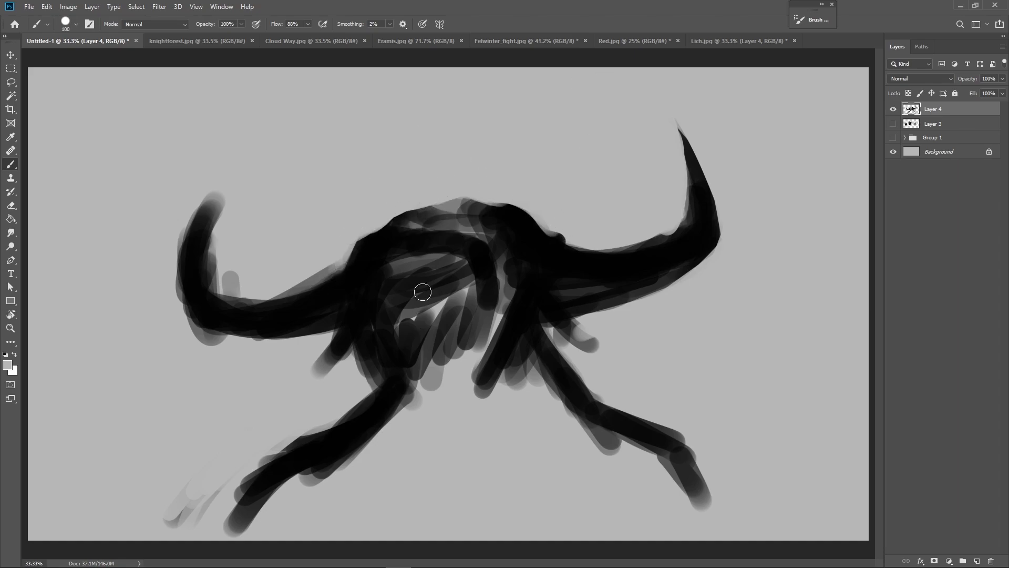
mouse_move(380, 211)
left_mouse_down()
mouse_move(357, 252)
mouse_move(392, 271)
mouse_move(362, 318)
left_mouse_up()
left_click(394, 248)
key("ctrl+z")
- Fill the head with sampled near-black, then add the jaw and the mass along the right limb with a 200 px brush
left_click(421, 235, "alt")
mouse_move(390, 263)
left_mouse_down()
mouse_move(474, 275)
mouse_move(466, 285)
mouse_move(460, 255)
mouse_move(391, 275)
mouse_move(399, 324)
mouse_move(428, 347)
mouse_move(527, 329)
mouse_move(509, 363)
mouse_move(444, 388)
mouse_move(472, 392)
mouse_move(458, 389)
mouse_move(436, 411)
mouse_move(419, 406)
mouse_move(358, 456)
mouse_move(386, 445)
mouse_move(360, 455)
left_mouse_up()
key("bracketright")
key("bracketright")
key("bracketright")
key("bracketright")
mouse_move(525, 424)
left_mouse_down()
mouse_move(504, 397)
mouse_move(553, 427)
mouse_move(526, 358)
mouse_move(585, 374)
mouse_move(563, 376)
mouse_move(583, 374)
mouse_move(548, 414)
mouse_move(546, 362)
mouse_move(550, 386)
mouse_move(584, 416)
mouse_move(537, 377)
left_mouse_up()
- Blend the mass above the right limb with sampled dark tones and trim its outer edge using sampled background grey
left_click(552, 402, "alt")
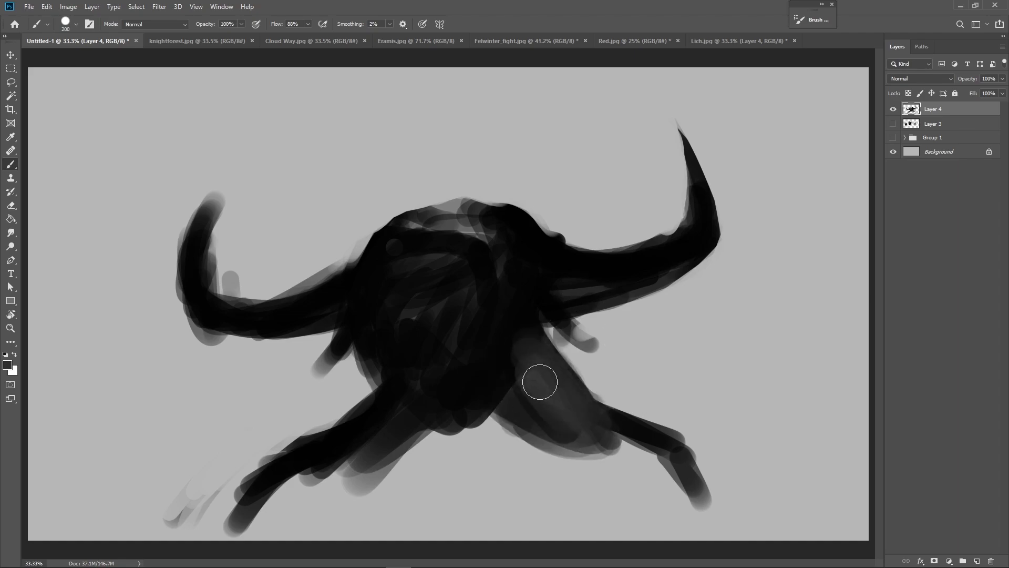
left_click(515, 340, "alt")
mouse_move(516, 341)
left_mouse_down()
mouse_move(554, 421)
mouse_move(550, 410)
mouse_move(567, 408)
mouse_move(544, 399)
mouse_move(500, 339)
mouse_move(517, 381)
mouse_move(590, 434)
mouse_move(524, 322)
mouse_move(505, 375)
mouse_move(518, 366)
mouse_move(546, 418)
mouse_move(564, 396)
mouse_move(532, 333)
mouse_move(547, 400)
left_mouse_up()
left_click(558, 407, "alt")
left_click(583, 370, "alt")
mouse_move(580, 362)
left_mouse_down()
mouse_move(614, 399)
mouse_move(619, 390)
mouse_move(569, 336)
mouse_move(552, 293)
mouse_move(548, 332)
left_mouse_up()
key("bracketleft")
key("bracketleft")
key("bracketleft")
left_click(519, 324, "alt")
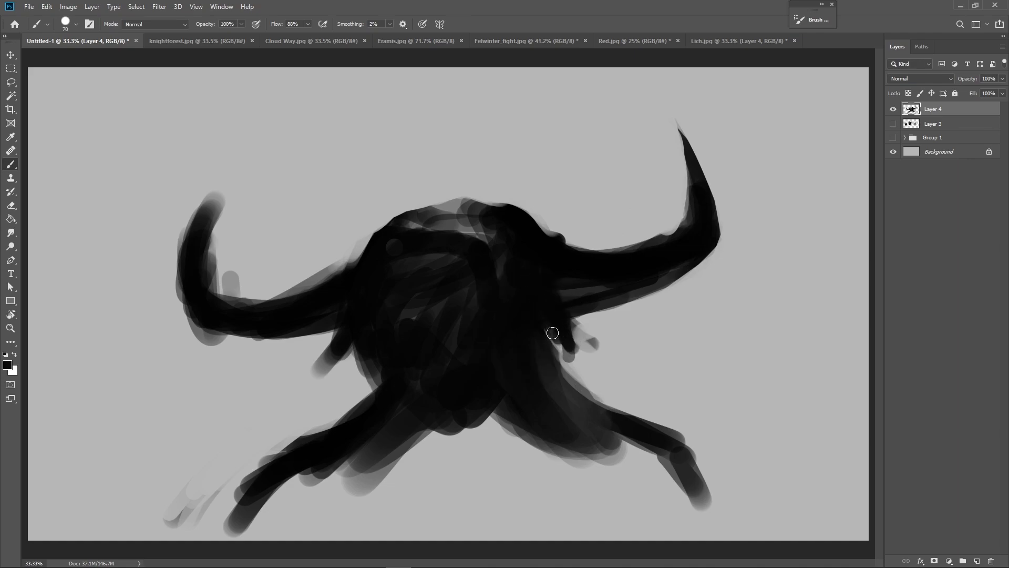
- Paint a light grey curved ring in the middle of the face and blend its ends with sampled dark and mid greys
left_click(499, 418, "alt")
left_click(521, 429, "alt")
left_click(487, 477, "alt")
mouse_move(439, 310)
left_mouse_down()
mouse_move(423, 336)
mouse_move(393, 314)
left_mouse_up()
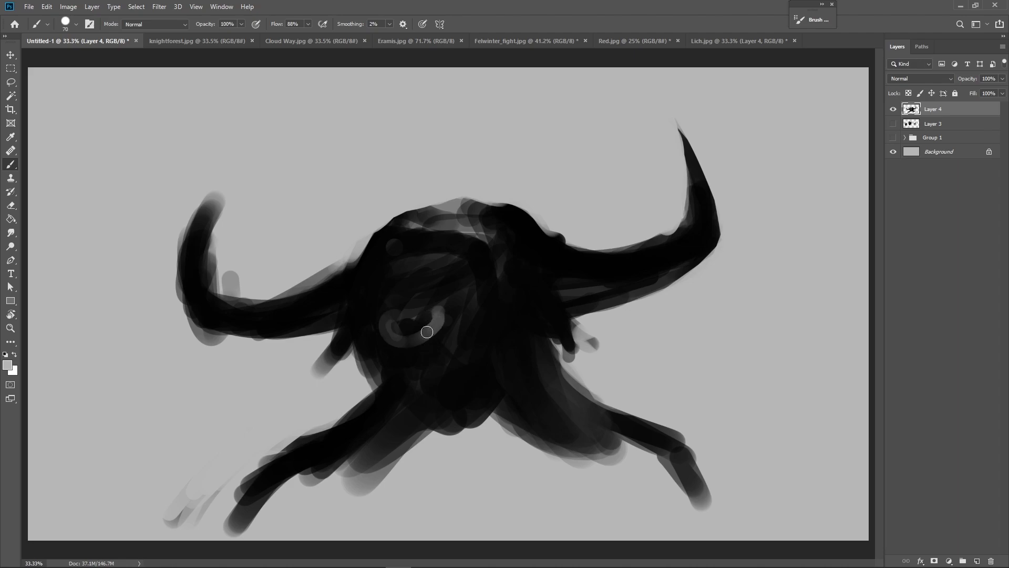
key("alt")
left_click(406, 317, "alt")
mouse_move(392, 326)
left_mouse_down()
mouse_move(432, 310)
mouse_move(415, 335)
mouse_move(393, 332)
left_mouse_up()
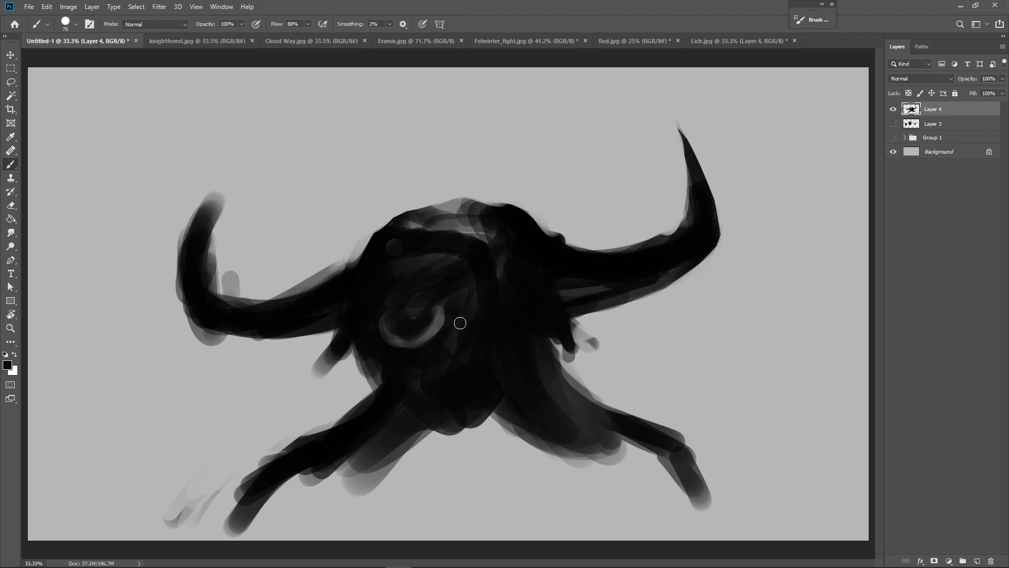
left_click(428, 331, "alt")
mouse_move(438, 320)
left_mouse_down()
mouse_move(390, 335)
mouse_move(404, 340)
mouse_move(394, 339)
mouse_move(456, 248)
mouse_move(442, 353)
mouse_move(468, 271)
mouse_move(445, 294)
mouse_move(427, 294)
mouse_move(414, 319)
mouse_move(450, 291)
mouse_move(422, 316)
left_mouse_up()
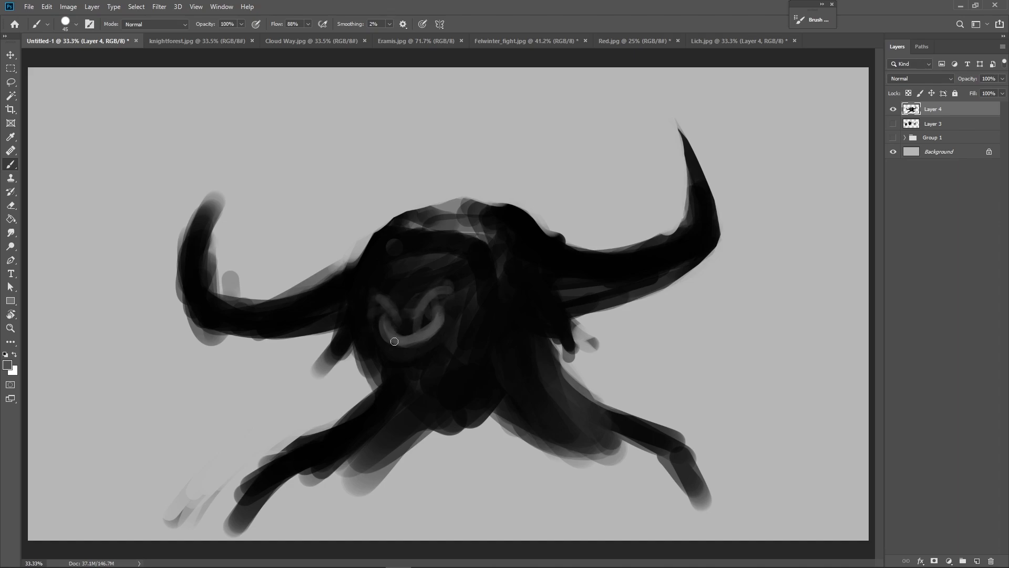
- Paint the grey ring back into the dark face with sampled near-black tones, varying the brush size
left_click(462, 353, "alt")
key("bracketright")
key("bracketright")
mouse_move(449, 288)
left_mouse_down()
mouse_move(432, 331)
mouse_move(384, 299)
mouse_move(465, 289)
mouse_move(486, 306)
mouse_move(379, 297)
mouse_move(435, 331)
mouse_move(399, 366)
mouse_move(425, 357)
mouse_move(436, 297)
mouse_move(465, 306)
left_mouse_up()
key("bracketright")
key("bracketright")
key("bracketright")
left_click(434, 311, "alt")
key("bracketleft")
key("bracketleft")
key("bracketleft")
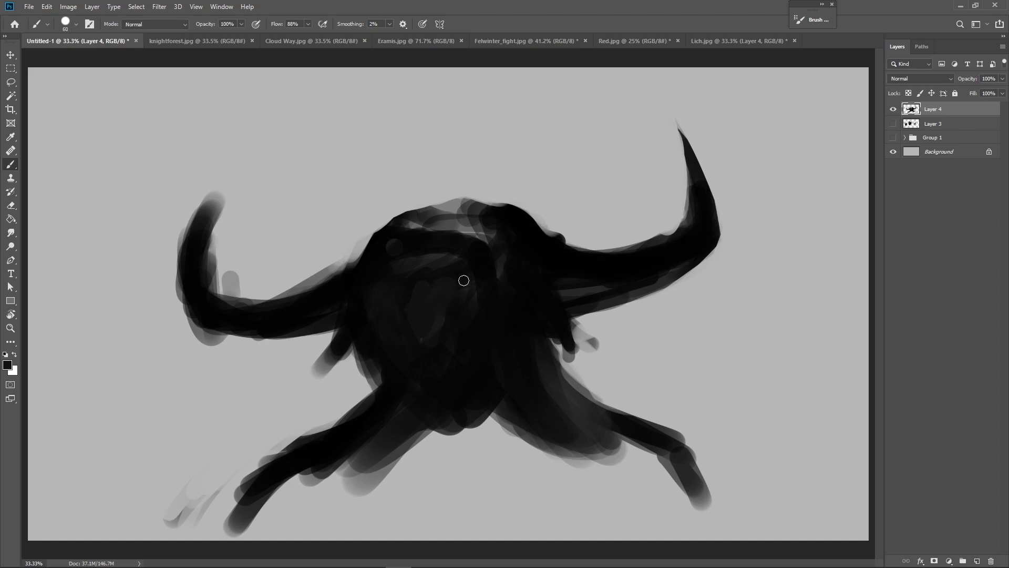
- Sample a mid grey from the top of the head and paint streaks down the face, including a central V shape
left_click(475, 233, "alt")
left_click_drag(451, 286, 434, 338)
left_click_drag(419, 288, 434, 340)
left_click_drag(394, 313, 402, 372)
left_click_drag(382, 305, 384, 343)
left_click_drag(376, 300, 382, 338)
left_click_drag(475, 295, 458, 334)
left_click_drag(505, 280, 469, 337)
mouse_move(497, 297)
left_mouse_down()
mouse_move(481, 327)
mouse_move(494, 321)
mouse_move(473, 351)
left_mouse_up()
mouse_move(413, 389)
left_mouse_down()
mouse_move(436, 394)
mouse_move(492, 369)
mouse_move(487, 345)
left_mouse_up()
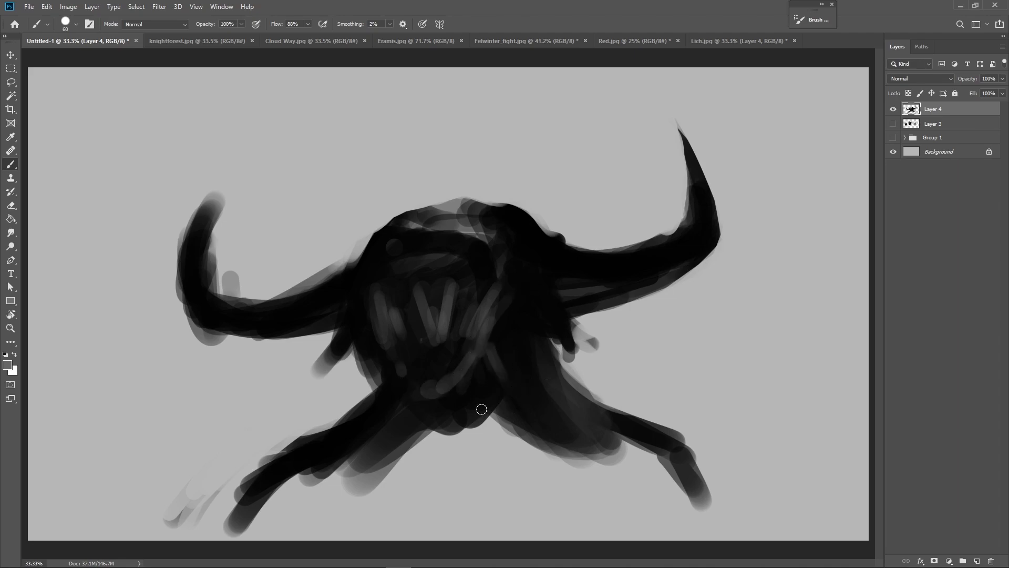
- Cut a background-grey stroke into the upper part of the left limb and shift the Layer 4 painting upward
left_click(359, 381, "alt")
left_click_drag(371, 368, 345, 458)
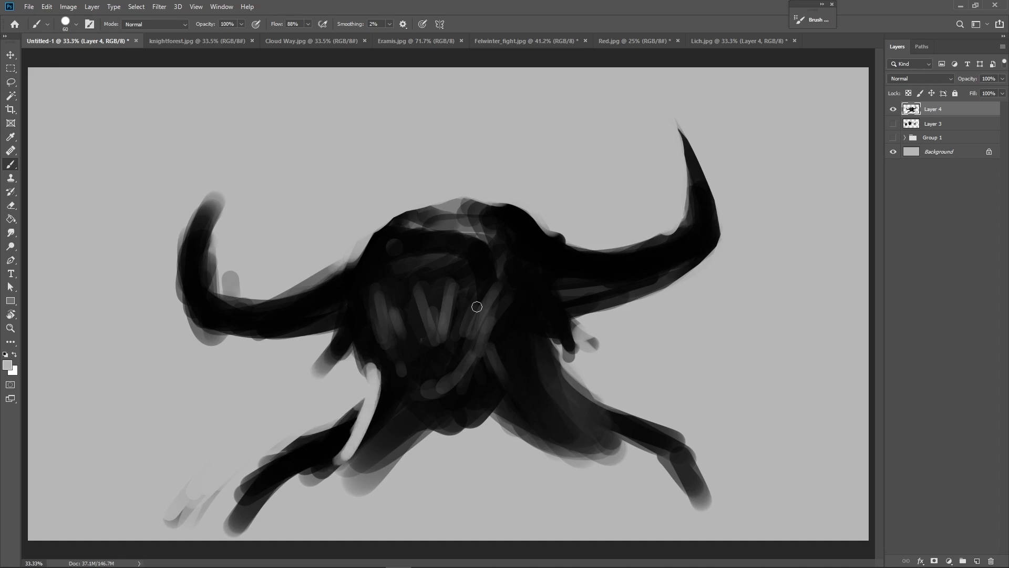
key("v")
mouse_move(608, 421)
left_mouse_down()
mouse_move(612, 376)
mouse_move(602, 377)
left_mouse_up()
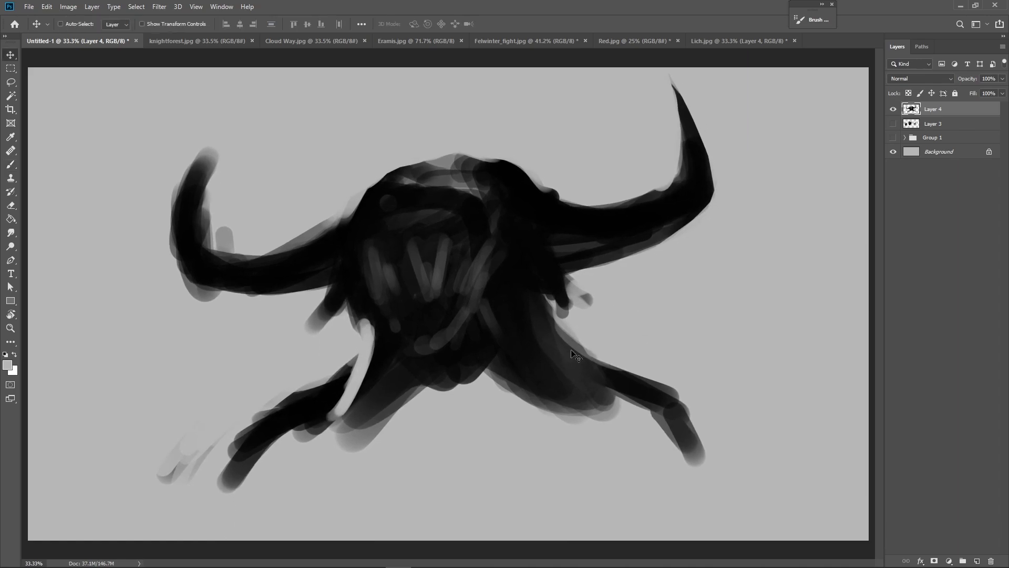
- Paint out the outer left limb with background grey and redraw it thinner and bent downward in sampled black
key("b")
mouse_move(351, 379)
left_mouse_down()
mouse_move(310, 420)
mouse_move(312, 401)
mouse_move(361, 354)
mouse_move(256, 440)
mouse_move(265, 448)
left_mouse_up()
left_click(383, 354, "alt")
mouse_move(383, 338)
left_mouse_down()
mouse_move(360, 392)
mouse_move(290, 460)
left_mouse_up()
mouse_move(339, 420)
left_mouse_down()
mouse_move(288, 462)
mouse_move(247, 471)
left_mouse_up()
left_click_drag(294, 444, 242, 531)
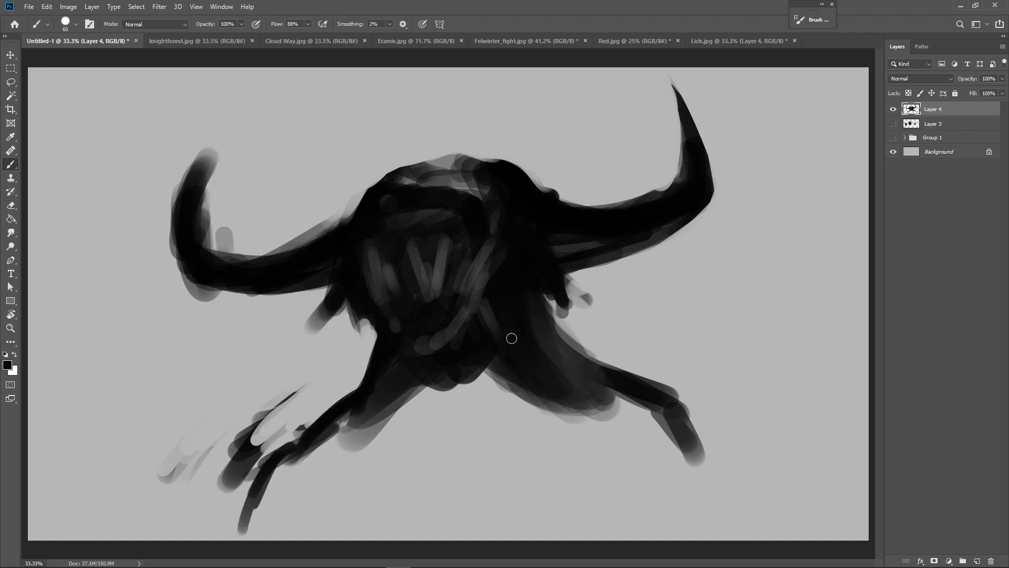
- Blend the grey streaks across the face by repeatedly sampling nearby tones and painting over them with the 60 px brush
left_click_drag(450, 272, 432, 282)
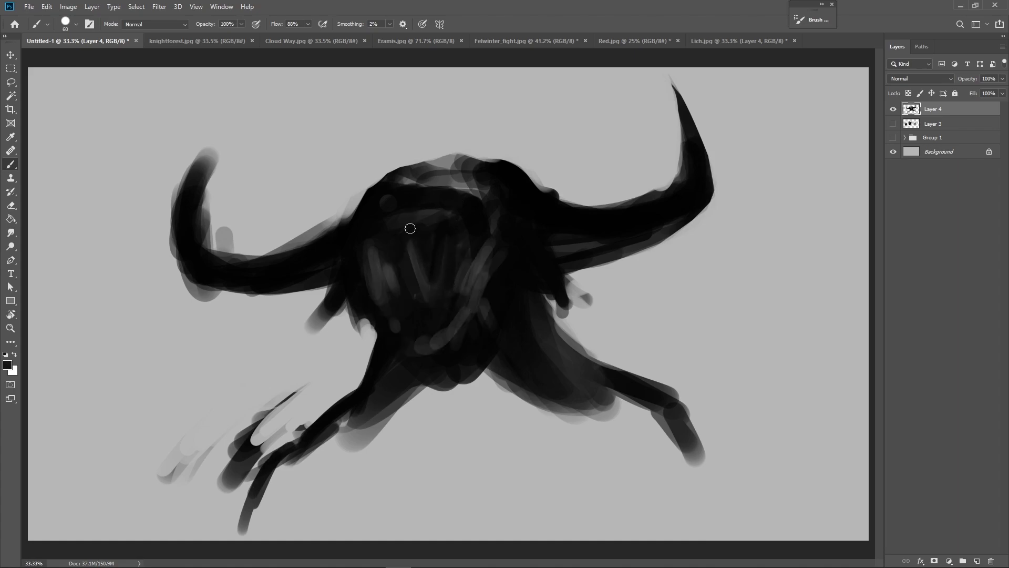
left_click_drag(399, 289, 401, 318)
left_click(451, 216, "alt")
mouse_move(415, 233)
left_mouse_down()
mouse_move(418, 266)
mouse_move(419, 237)
mouse_move(405, 231)
mouse_move(397, 270)
mouse_move(377, 266)
mouse_move(370, 287)
left_mouse_up()
left_click(356, 274, "alt")
mouse_move(373, 221)
left_mouse_down()
mouse_move(373, 249)
mouse_move(377, 266)
mouse_move(375, 226)
mouse_move(400, 338)
left_mouse_up()
mouse_move(377, 271)
left_mouse_down()
mouse_move(380, 314)
mouse_move(370, 243)
left_mouse_up()
left_click(419, 251, "alt")
mouse_move(412, 272)
left_mouse_down()
mouse_move(423, 306)
mouse_move(450, 270)
mouse_move(495, 239)
mouse_move(507, 277)
mouse_move(480, 292)
mouse_move(459, 333)
mouse_move(456, 253)
left_mouse_up()
left_click(499, 239, "alt")
mouse_move(434, 305)
left_mouse_down()
mouse_move(441, 276)
mouse_move(424, 318)
left_mouse_up()
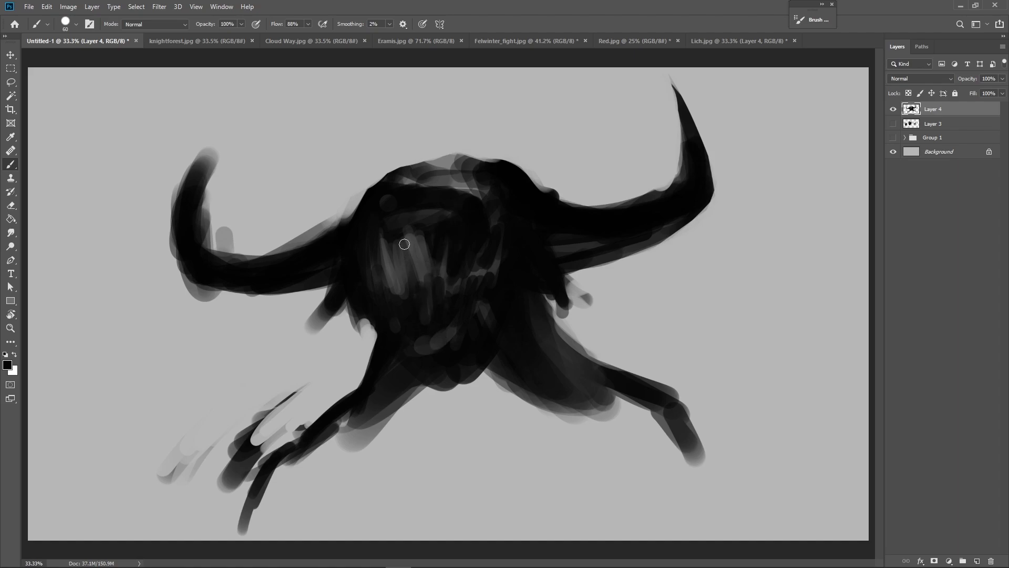
- Darken the light streaks on the left half of the face with tones sampled from the brow and cheek
mouse_move(400, 237)
left_mouse_down()
mouse_move(385, 217)
mouse_move(402, 241)
mouse_move(391, 274)
left_mouse_up()
left_click(410, 207, "alt")
left_click(396, 294, "alt")
left_click_drag(399, 227, 403, 267)
mouse_move(393, 222)
left_mouse_down()
mouse_move(393, 263)
mouse_move(396, 239)
mouse_move(392, 253)
left_mouse_up()
left_click(406, 208, "alt")
left_click(396, 293, "alt")
left_click_drag(385, 212, 409, 312)
left_click(400, 298, "alt")
left_click(403, 273, "alt")
mouse_move(402, 274)
left_mouse_down()
mouse_move(410, 311)
mouse_move(397, 268)
left_mouse_up()
- Sample tones around the chin and mouth and blend the lower right side of the face
left_click(419, 348, "alt")
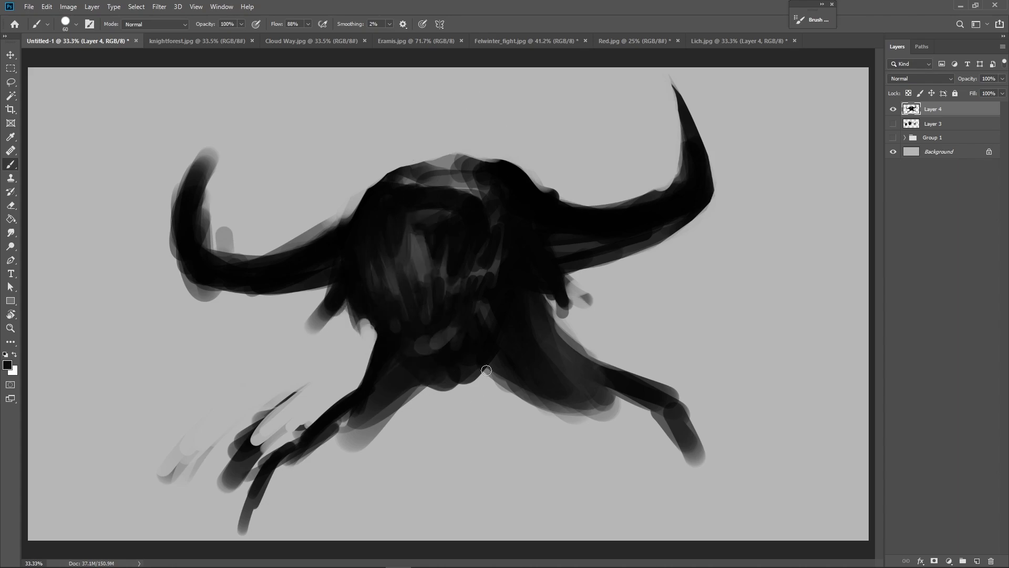
left_click(473, 289, "alt")
left_click_drag(488, 292, 472, 321)
left_click(420, 273, "alt")
key("p")
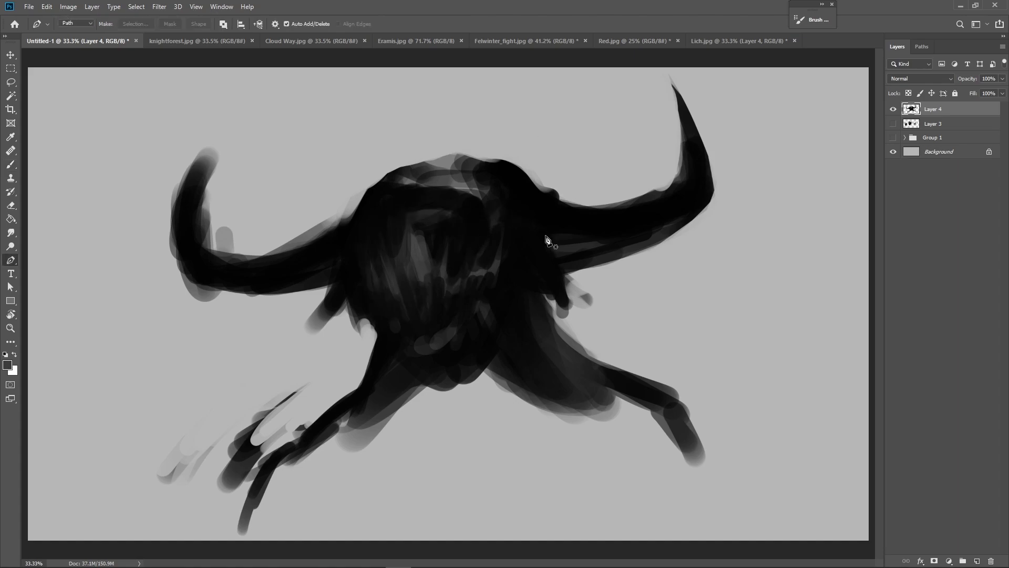
key("b")
- Sample the background grey and paint two bright eyes and thin light face streaks with a 25 px brush
left_click(496, 397, "alt")
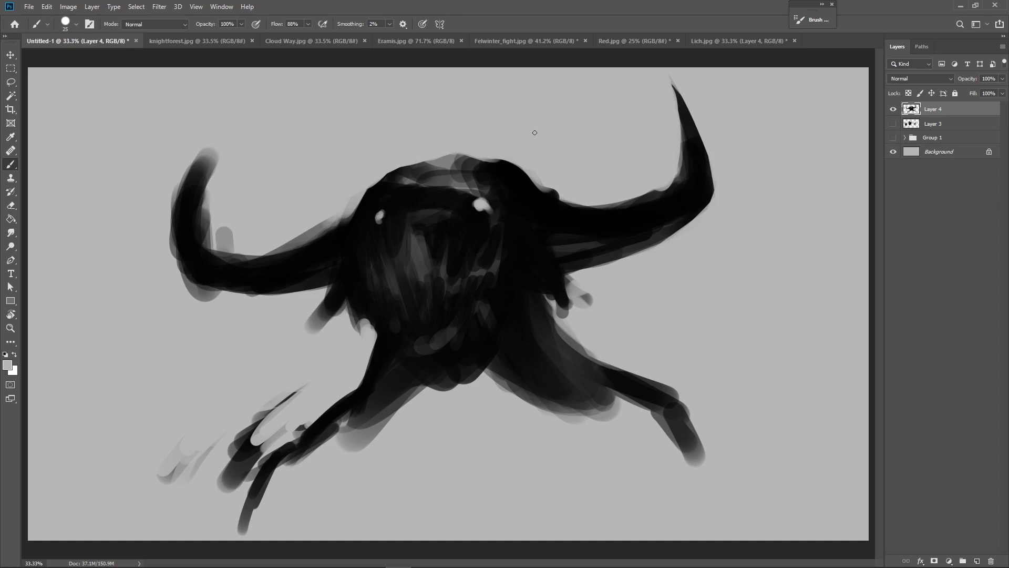
left_click_drag(457, 241, 449, 301)
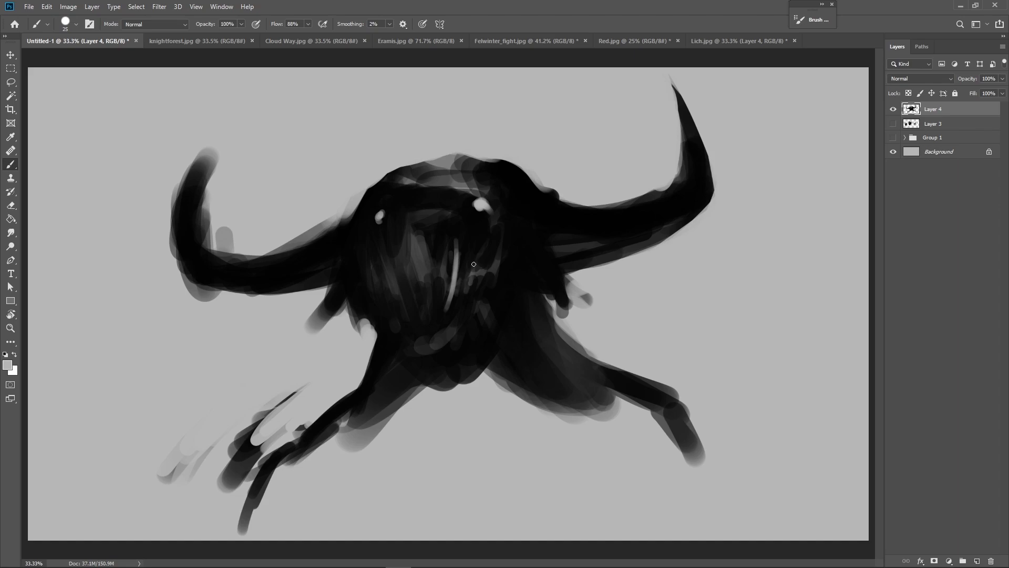
left_click_drag(507, 256, 517, 234)
- Sample black and redraw the top outline of the head, darkening the grey forehead with a 45 px brush
left_click(525, 200, "alt")
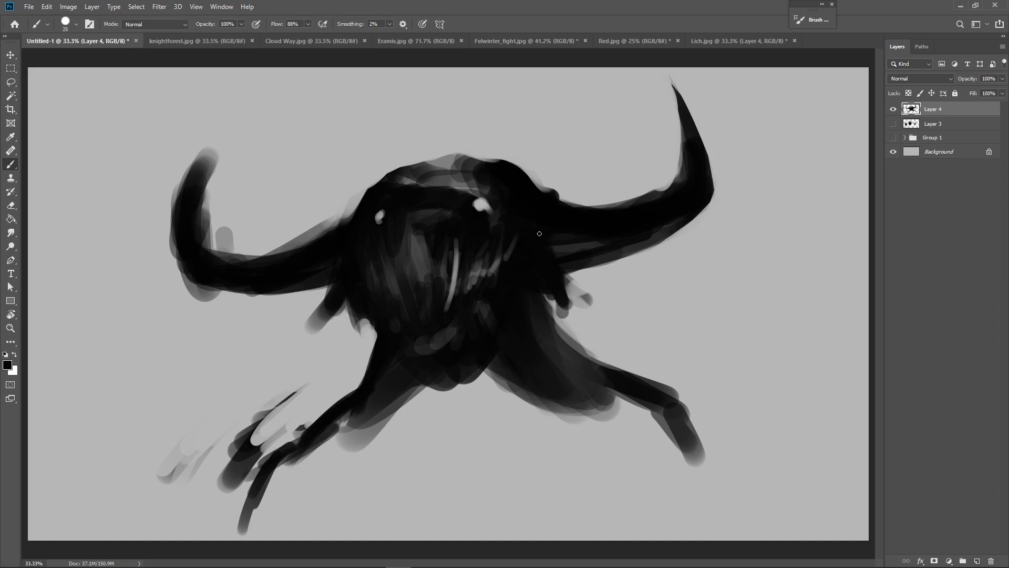
mouse_move(529, 190)
left_mouse_down()
mouse_move(505, 154)
mouse_move(420, 158)
mouse_move(441, 156)
left_mouse_up()
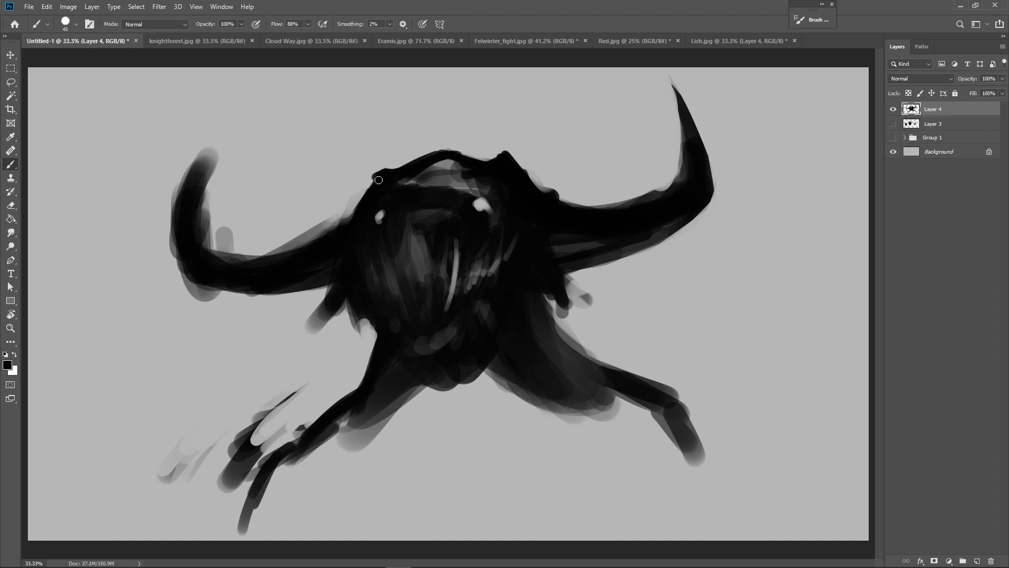
mouse_move(435, 171)
left_mouse_down()
mouse_move(415, 178)
mouse_move(491, 186)
left_mouse_up()
- Shape a small spike between the head and the right horn by alternating sampled background grey and black
left_click(526, 158, "alt")
mouse_move(527, 157)
left_mouse_down()
mouse_move(507, 153)
mouse_move(549, 182)
mouse_move(542, 196)
mouse_move(569, 203)
mouse_move(533, 189)
mouse_move(542, 189)
left_mouse_up()
left_click(532, 202, "alt")
left_click(533, 174, "alt")
left_click(548, 203, "alt")
left_click_drag(544, 185, 572, 204)
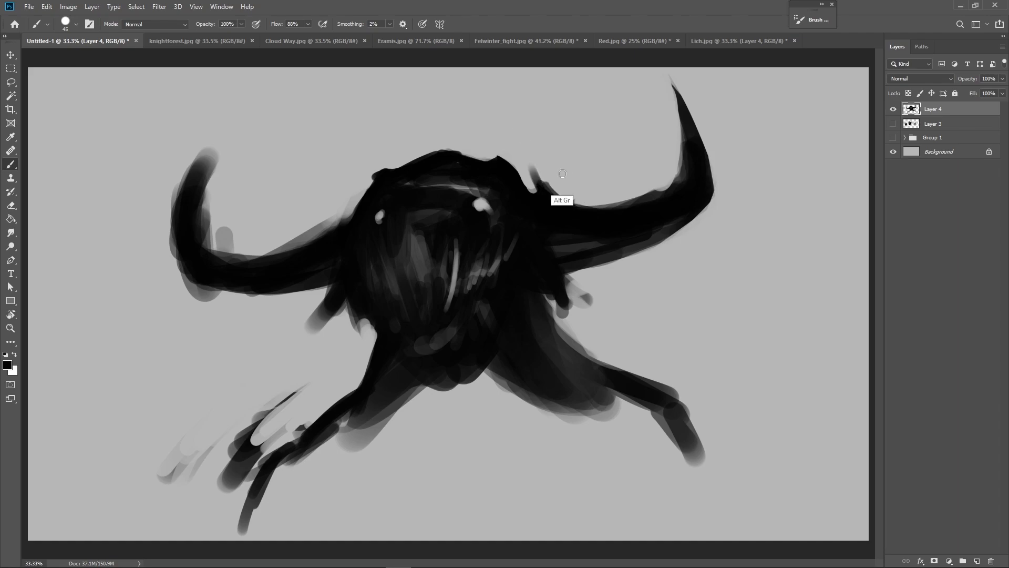
left_click(536, 200, "alt")
left_click_drag(514, 169, 548, 211)
left_click(535, 209, "alt")
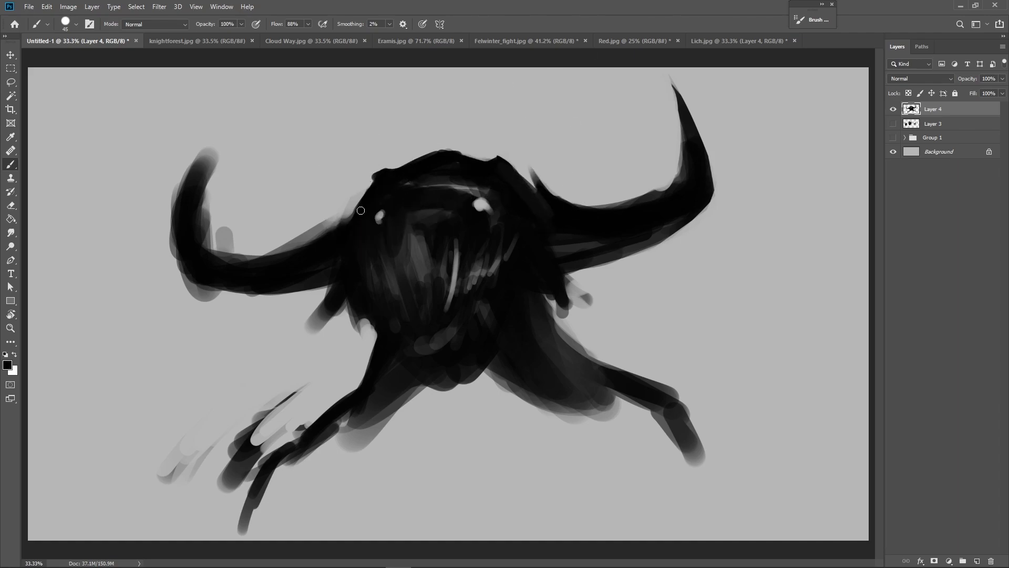
- Clean up the left horn's upper edge in black and trim its tip to a sharp point with background grey
left_click_drag(348, 215, 353, 202)
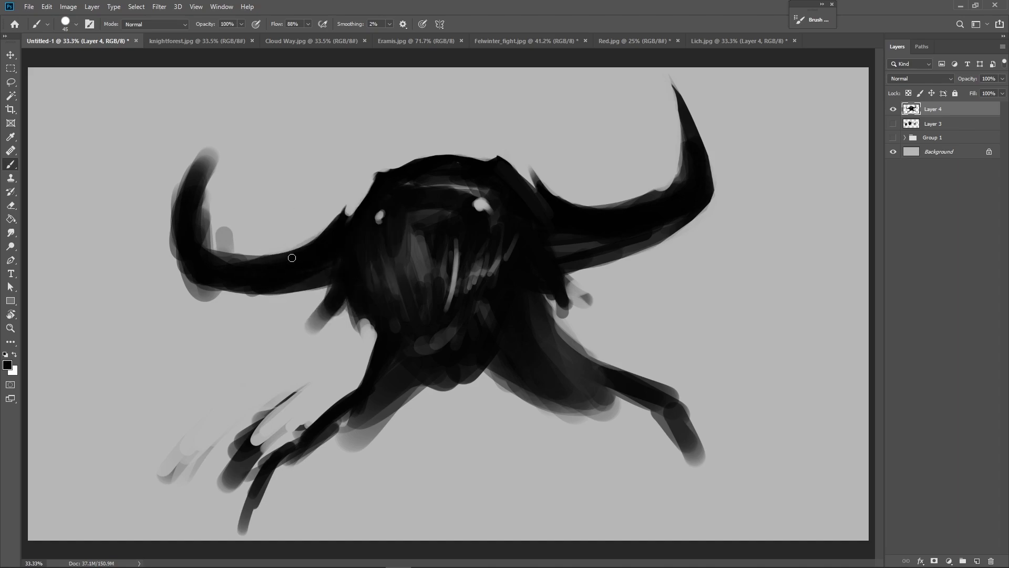
mouse_move(344, 216)
left_mouse_down()
mouse_move(225, 249)
mouse_move(211, 224)
mouse_move(209, 160)
mouse_move(178, 209)
left_mouse_up()
left_click(240, 135, "alt")
mouse_move(207, 163)
left_mouse_down()
mouse_move(173, 247)
mouse_move(159, 233)
left_mouse_up()
left_click_drag(215, 206, 227, 226)
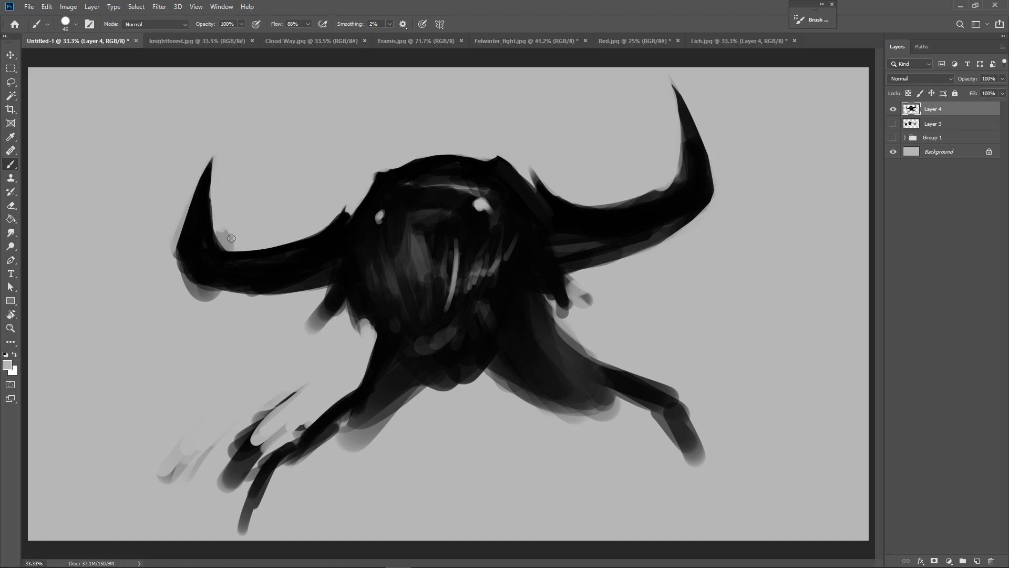
- Sample black from the left horn and redraw its lower edge toward the head
left_click(195, 248, "alt")
mouse_move(221, 288)
left_mouse_down()
mouse_move(358, 276)
mouse_move(403, 286)
mouse_move(280, 287)
mouse_move(342, 296)
mouse_move(289, 294)
mouse_move(236, 281)
mouse_move(349, 284)
left_mouse_up()
left_click_drag(272, 290, 241, 289)
- Sketch dark contour lines for the right neck, shoulder and arm and across the chest below the head
mouse_move(557, 260)
left_mouse_down()
mouse_move(527, 287)
mouse_move(549, 290)
mouse_move(541, 318)
mouse_move(590, 359)
left_mouse_up()
mouse_move(552, 311)
left_mouse_down()
mouse_move(604, 397)
mouse_move(648, 390)
mouse_move(692, 432)
mouse_move(702, 462)
mouse_move(720, 447)
mouse_move(730, 530)
left_mouse_up()
left_click_drag(597, 392, 614, 420)
left_click_drag(575, 357, 551, 423)
mouse_move(478, 379)
left_mouse_down()
mouse_move(516, 417)
mouse_move(460, 444)
mouse_move(625, 399)
left_mouse_up()
left_click_drag(505, 407, 444, 468)
mouse_move(440, 447)
left_mouse_down()
mouse_move(415, 432)
mouse_move(254, 481)
mouse_move(242, 529)
left_mouse_up()
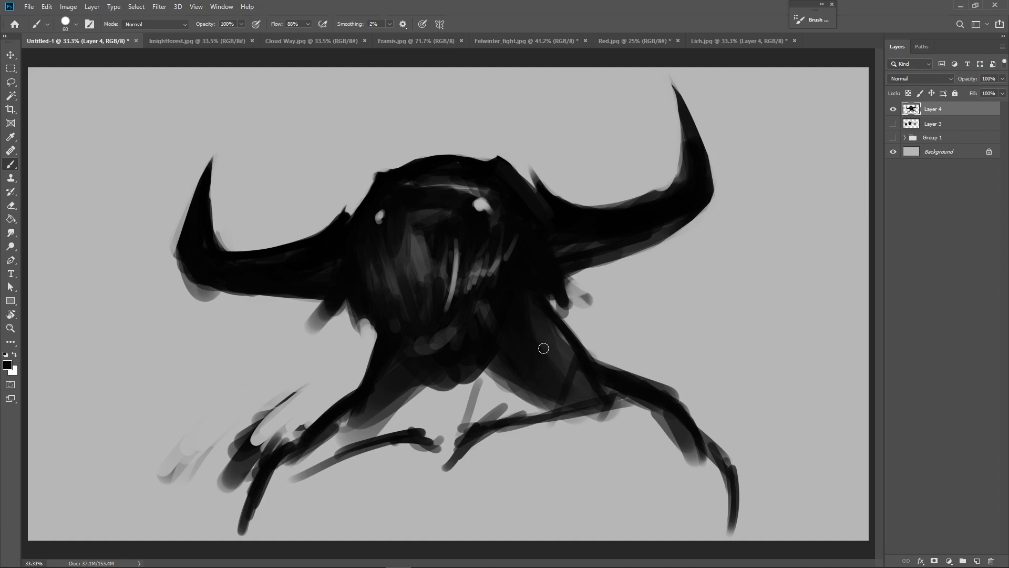
- Fill the neck with dark strokes and shape pointed tufts on both sides of the jaw using black and background grey
mouse_move(519, 353)
left_mouse_down()
mouse_move(491, 328)
mouse_move(430, 389)
mouse_move(408, 369)
mouse_move(389, 324)
mouse_move(355, 330)
left_mouse_up()
key("[")
mouse_move(355, 287)
left_mouse_down()
mouse_move(353, 326)
mouse_move(363, 327)
mouse_move(365, 289)
left_mouse_up()
left_click_drag(575, 312, 575, 314)
left_click(602, 300, "alt")
mouse_move(574, 277)
left_mouse_down()
mouse_move(580, 315)
mouse_move(565, 278)
mouse_move(561, 290)
left_mouse_up()
left_click(550, 235, "alt")
left_click_drag(552, 253, 564, 291)
- Refine the bright central tooth streak with a 20 px brush, sampling light and dark tones around it
left_click(455, 283, "alt")
mouse_move(455, 250)
left_mouse_down()
mouse_move(438, 328)
mouse_move(442, 293)
left_mouse_up()
mouse_move(442, 258)
left_mouse_down()
mouse_move(434, 221)
mouse_move(439, 253)
mouse_move(466, 208)
mouse_move(440, 322)
left_mouse_up()
left_click(437, 254, "alt")
left_click(438, 309, "alt")
mouse_move(447, 286)
left_mouse_down()
mouse_move(439, 334)
mouse_move(445, 315)
left_mouse_up()
left_click(453, 317, "alt")
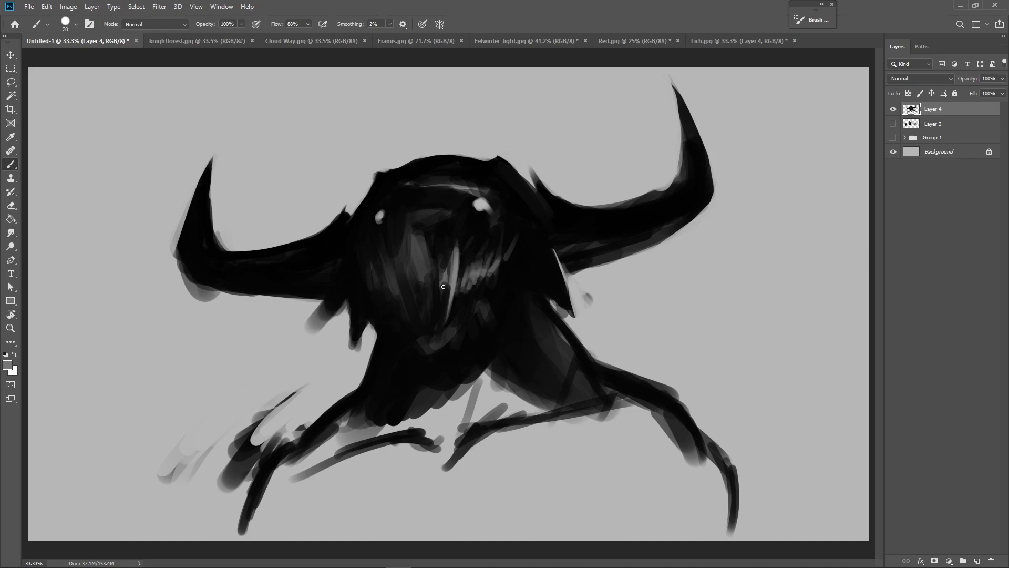
- Paint a light tooth streak left of the mouth's centre and taper it with sampled dark tones
left_click_drag(427, 250, 427, 298)
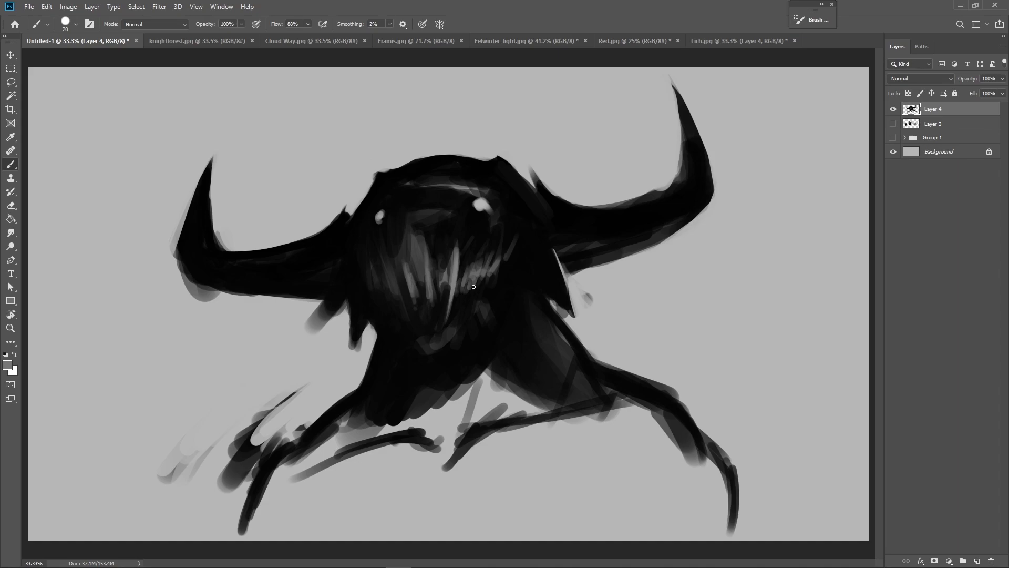
left_click(424, 317, "alt")
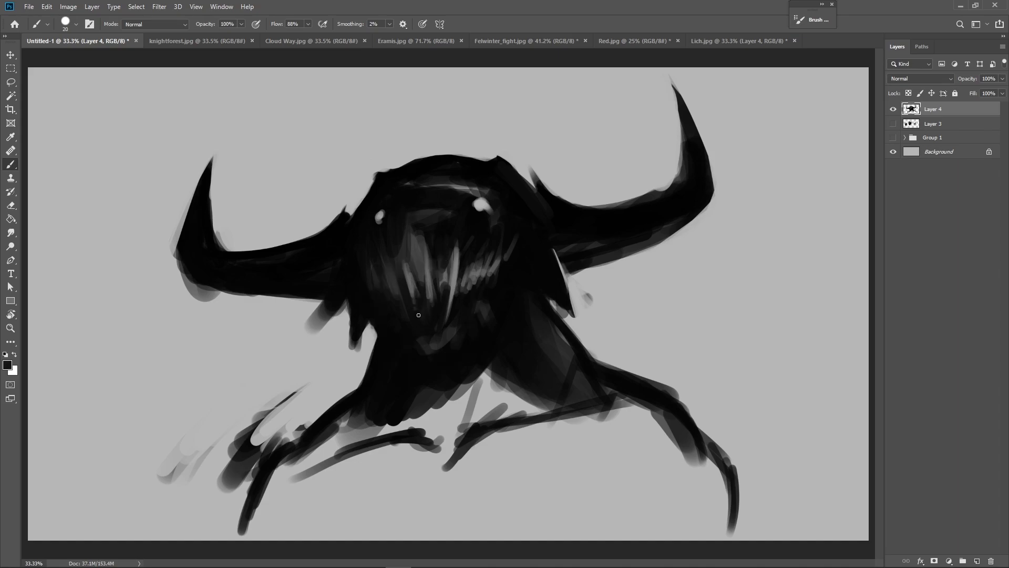
left_click(403, 246, "alt")
left_click(423, 305, "alt")
left_click_drag(425, 290, 419, 252)
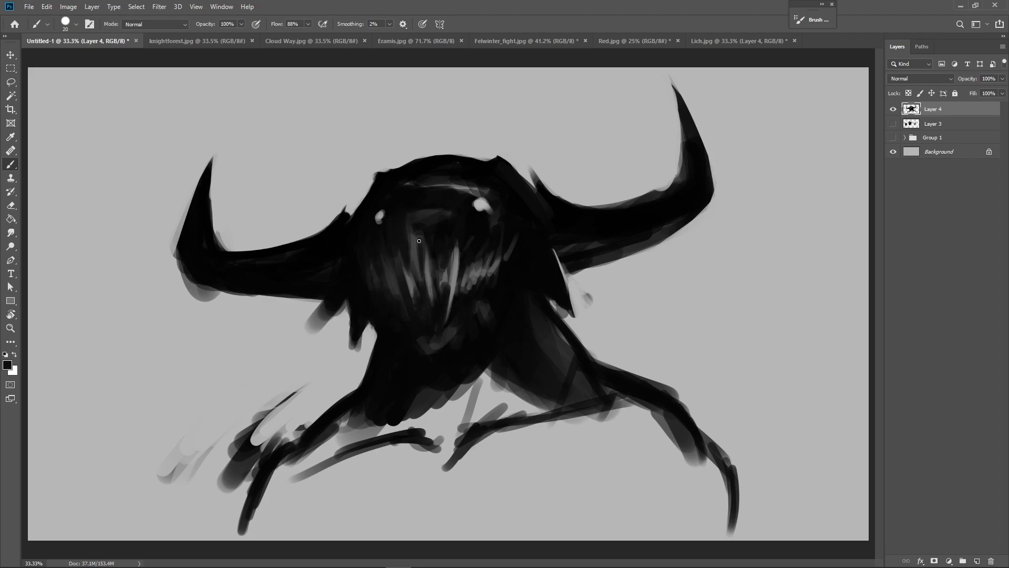
- Sample the light grey tooth tone and add slanted tooth streaks on the right side of the mouth
left_click(457, 272, "alt")
left_click_drag(471, 269, 463, 287)
left_click(472, 255, "alt")
left_click(455, 307, "alt")
left_click(427, 253, "alt")
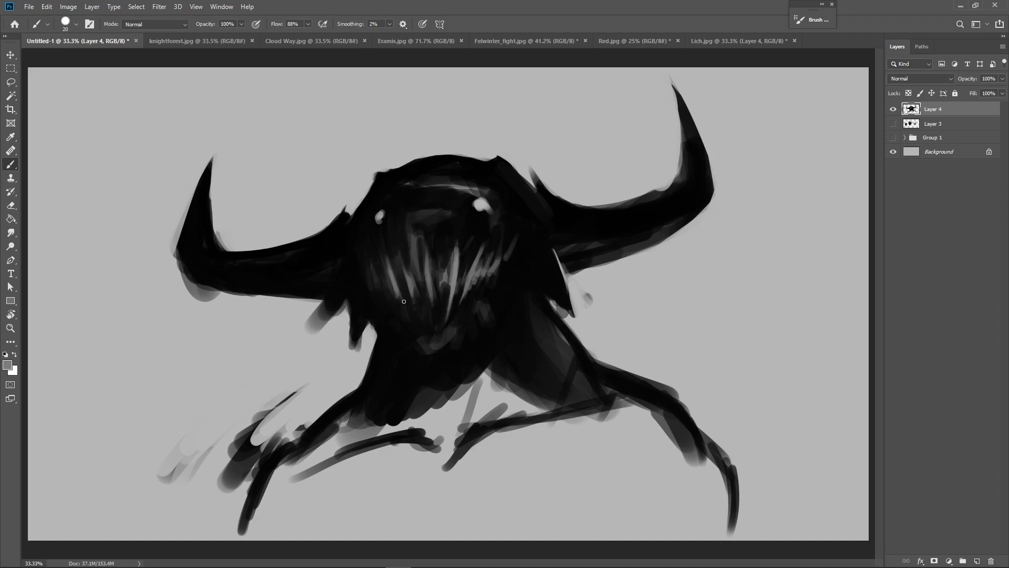
- Add slanted grey tooth streaks on the left side of the mouth, separating them with sampled dark tones
left_click(390, 262, "alt")
left_click_drag(391, 267, 397, 284)
left_click(411, 320, "alt")
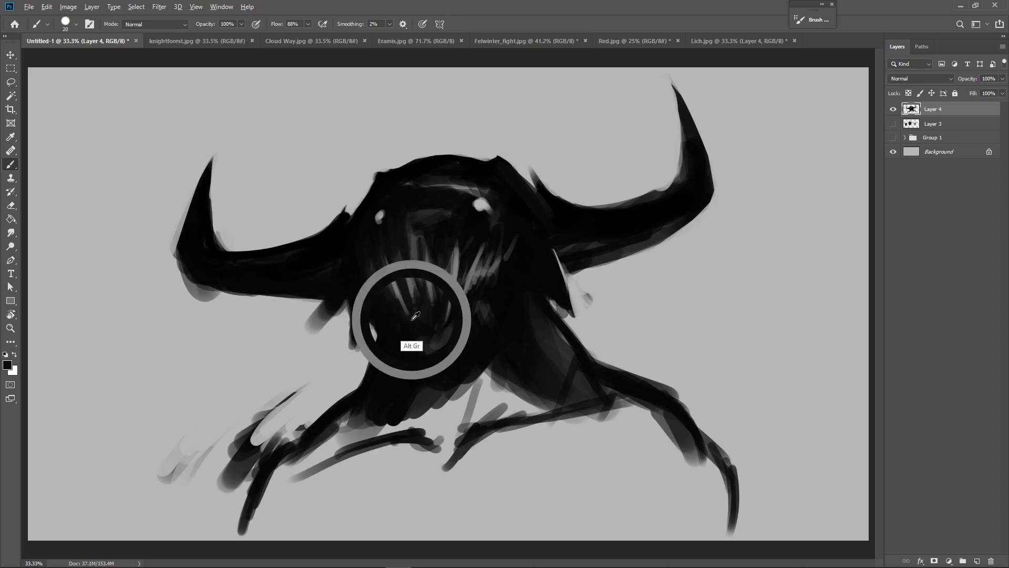
left_click(398, 288, "alt")
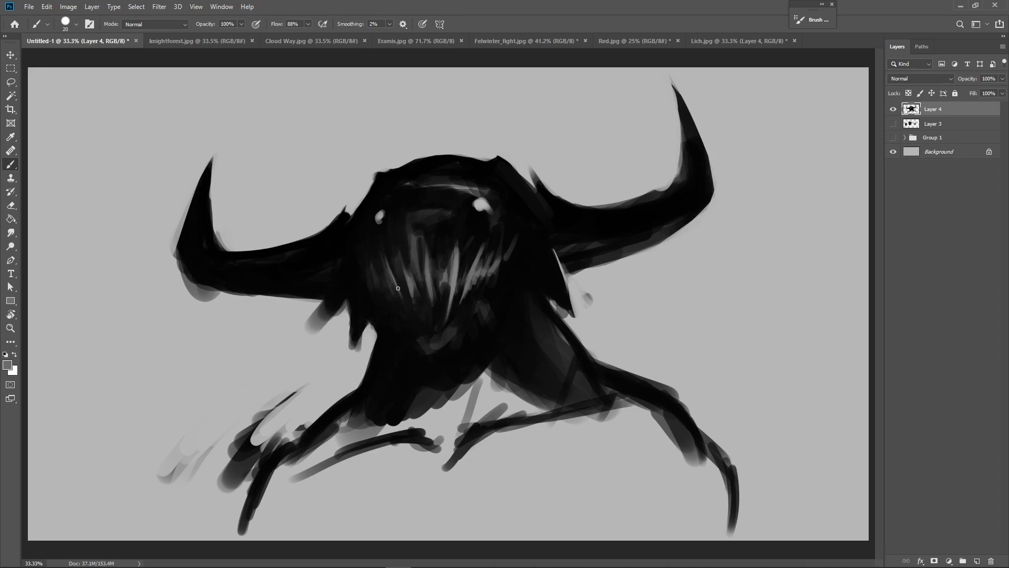
left_click(388, 267, "alt")
left_click(390, 278, "alt")
left_click(414, 305, "alt")
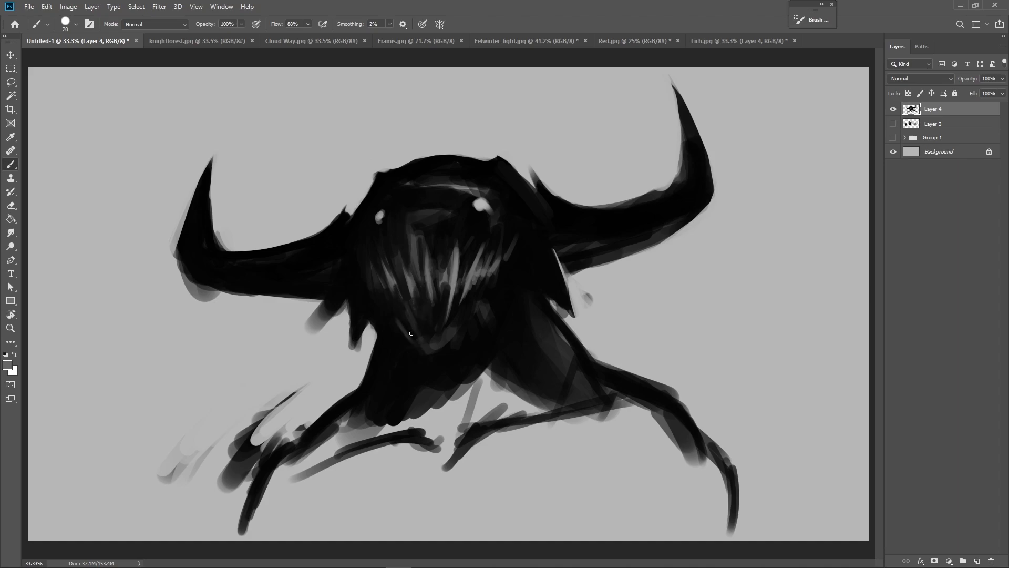
- Define the V-shaped chin with grey strokes and shade around it using sampled dark tones
mouse_move(438, 333)
left_mouse_down()
mouse_move(456, 315)
mouse_move(429, 334)
mouse_move(436, 325)
mouse_move(423, 317)
mouse_move(451, 277)
mouse_move(475, 332)
mouse_move(458, 303)
mouse_move(426, 321)
left_mouse_up()
left_click(467, 320, "alt")
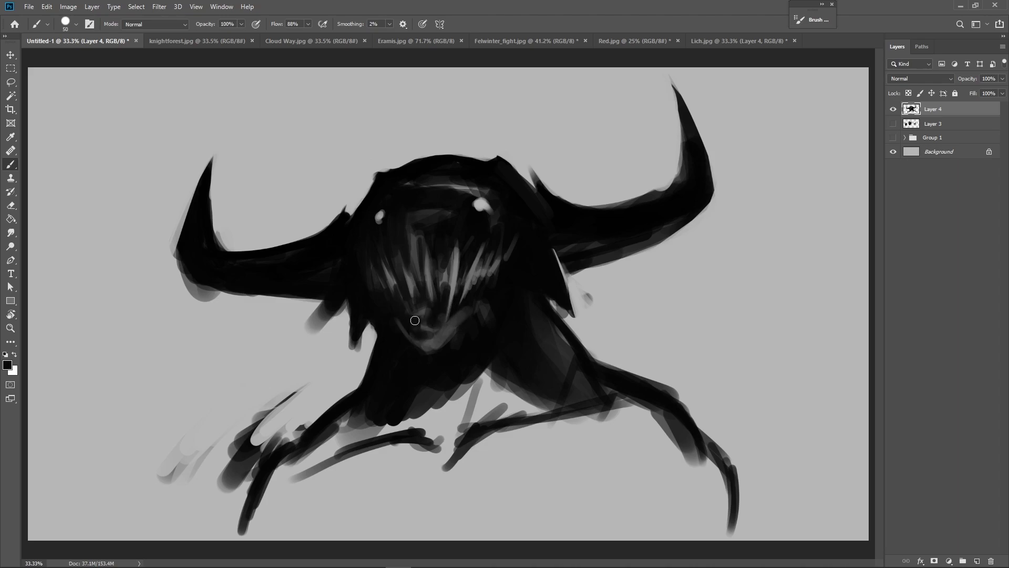
left_click(454, 323, "alt")
left_click_drag(457, 317, 440, 336)
left_click(439, 340, "alt")
- Paint a grey highlight on the right side of the neck and dark strokes across the upper chest
mouse_move(525, 333)
left_mouse_down()
mouse_move(513, 307)
mouse_move(524, 320)
mouse_move(543, 287)
mouse_move(551, 307)
mouse_move(525, 327)
mouse_move(584, 390)
mouse_move(536, 382)
mouse_move(538, 346)
left_mouse_up()
key("bracketleft")
key("bracketleft")
mouse_move(453, 370)
left_mouse_down()
mouse_move(439, 376)
mouse_move(462, 389)
mouse_move(489, 367)
mouse_move(476, 374)
mouse_move(486, 364)
mouse_move(481, 399)
mouse_move(446, 450)
mouse_move(441, 412)
mouse_move(362, 438)
mouse_move(337, 431)
mouse_move(310, 460)
left_mouse_up()
- Sample black and fill in the chest and shoulders with a progressively larger brush, up to 300 px
left_click(552, 287, "alt")
key("bracketright")
key("bracketright")
key("bracketright")
key("bracketright")
key("bracketright")
mouse_move(495, 398)
left_mouse_down()
mouse_move(630, 422)
mouse_move(679, 440)
mouse_move(691, 482)
mouse_move(717, 478)
mouse_move(730, 462)
mouse_move(741, 540)
mouse_move(704, 500)
mouse_move(655, 410)
mouse_move(642, 443)
mouse_move(647, 425)
mouse_move(511, 434)
mouse_move(530, 386)
mouse_move(547, 397)
mouse_move(466, 433)
mouse_move(366, 499)
mouse_move(276, 516)
mouse_move(303, 480)
mouse_move(388, 480)
mouse_move(427, 503)
mouse_move(504, 503)
mouse_move(603, 492)
mouse_move(654, 468)
mouse_move(642, 549)
mouse_move(692, 513)
left_mouse_up()
key("bracketright")
key("bracketright")
key("bracketright")
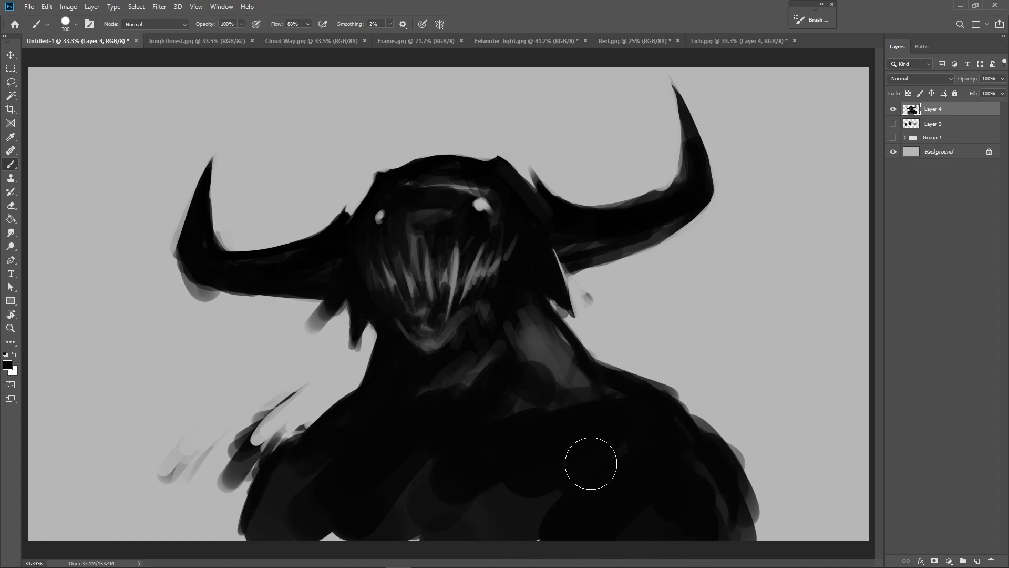
- Trim the right edge of the neck with background grey and redraw the neck and shoulder contour in sampled black
key("v")
key("b")
left_click(609, 337, "alt")
key("bracketleft")
key("bracketleft")
key("bracketleft")
key("bracketleft")
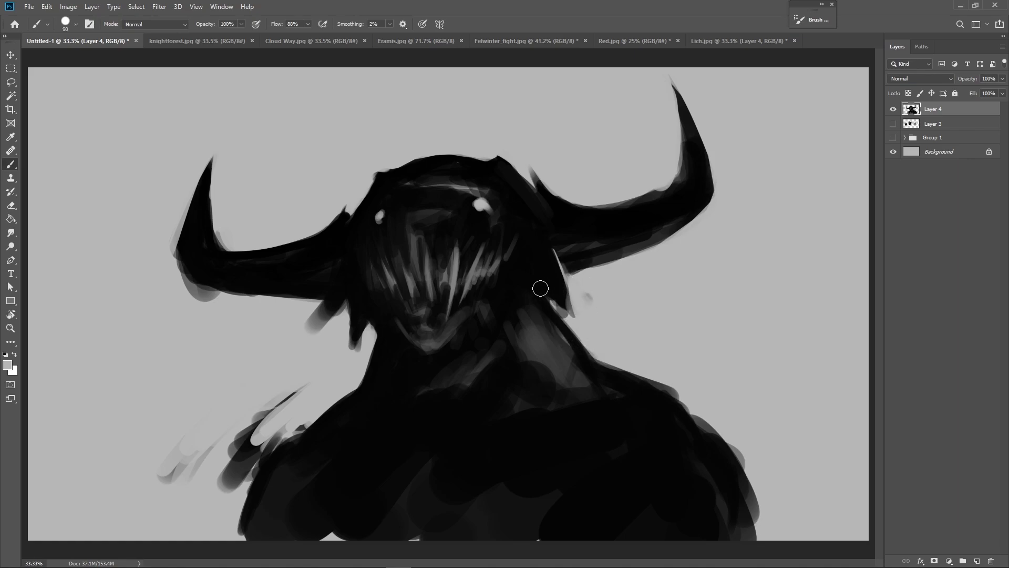
mouse_move(586, 350)
left_mouse_down()
mouse_move(562, 336)
mouse_move(537, 294)
mouse_move(580, 347)
left_mouse_up()
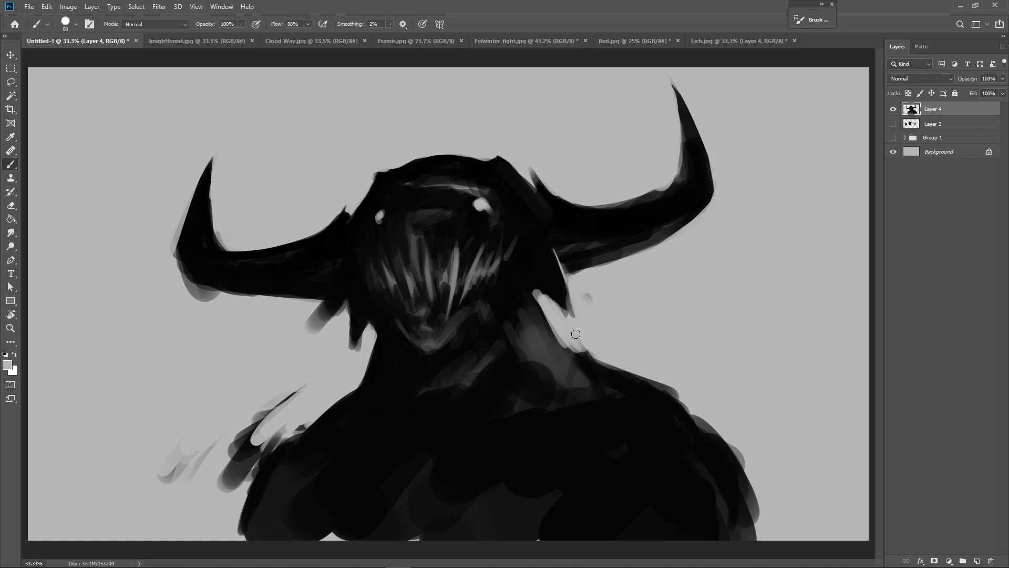
mouse_move(562, 313)
left_mouse_down()
mouse_move(594, 357)
mouse_move(534, 296)
mouse_move(552, 334)
left_mouse_up()
mouse_move(552, 333)
left_mouse_down()
mouse_move(540, 294)
mouse_move(529, 319)
mouse_move(571, 367)
mouse_move(550, 326)
mouse_move(588, 378)
mouse_move(571, 351)
left_mouse_up()
left_click(529, 286, "alt")
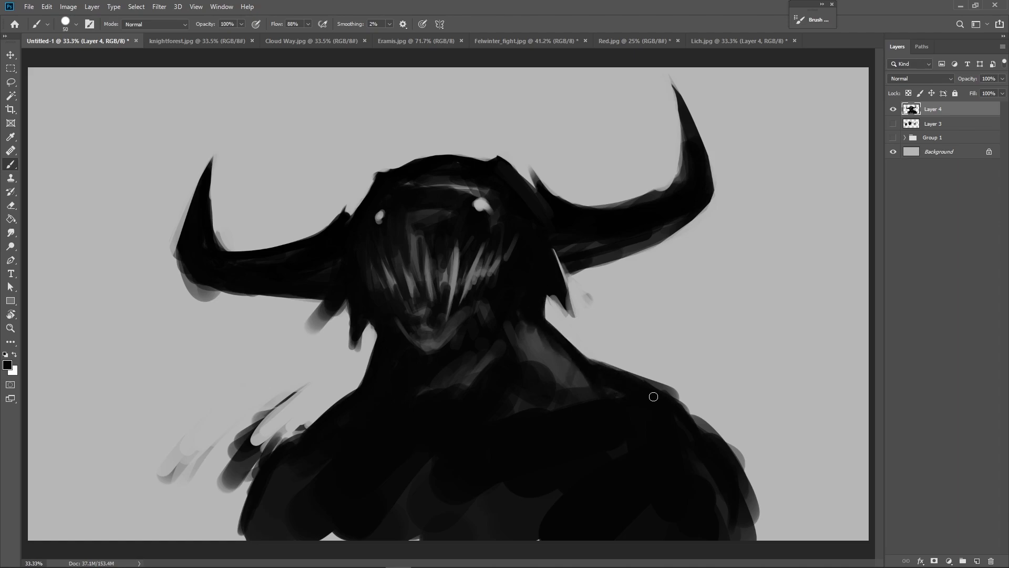
mouse_move(677, 406)
left_mouse_down()
mouse_move(727, 446)
mouse_move(752, 502)
left_mouse_up()
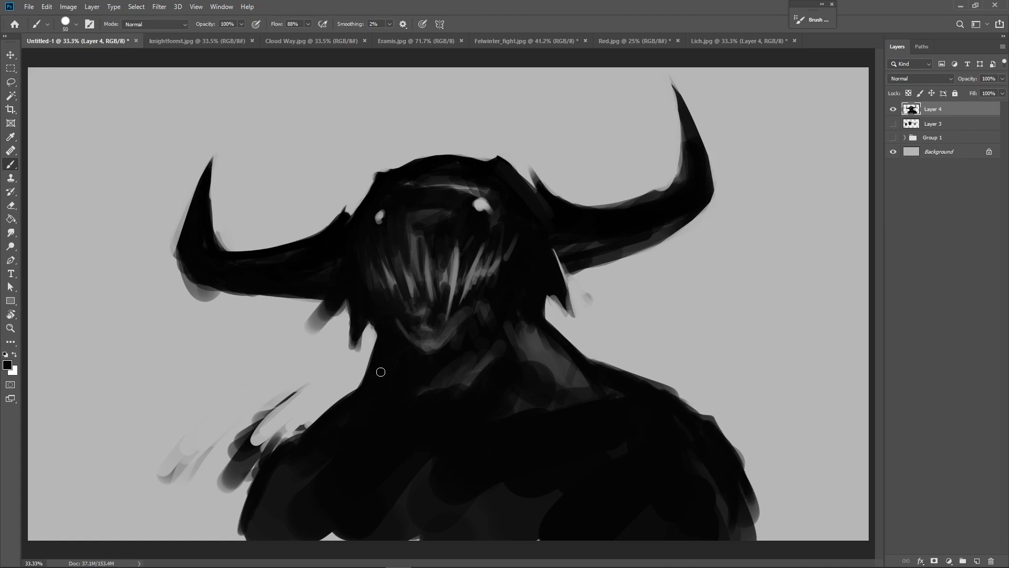
- Sample the neck's dark grey and paint highlights on the left side of the neck and along the collarbones
left_click(520, 356, "alt")
mouse_move(380, 396)
left_mouse_down()
mouse_move(373, 377)
mouse_move(369, 404)
left_mouse_up()
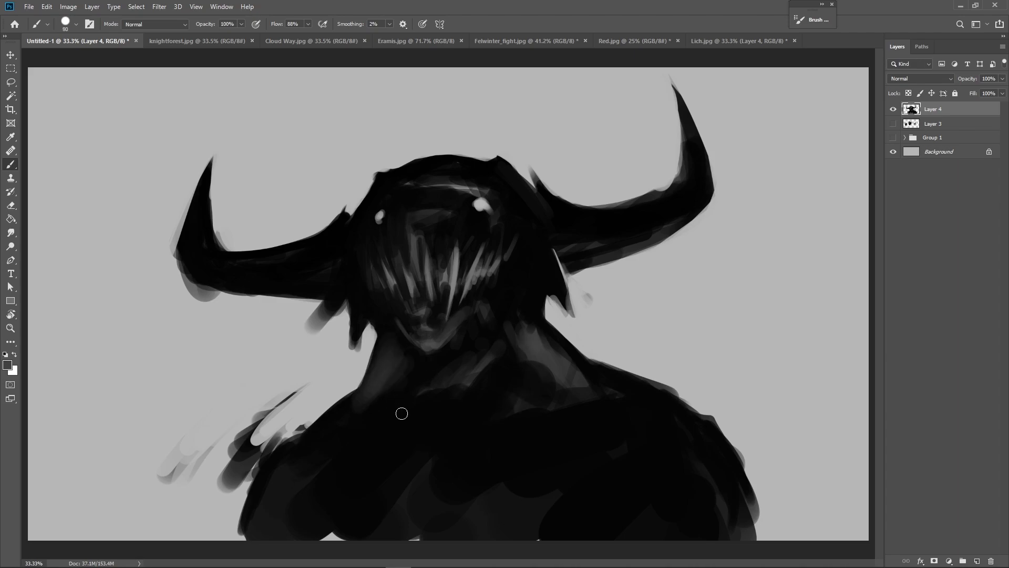
left_click_drag(319, 437, 439, 410)
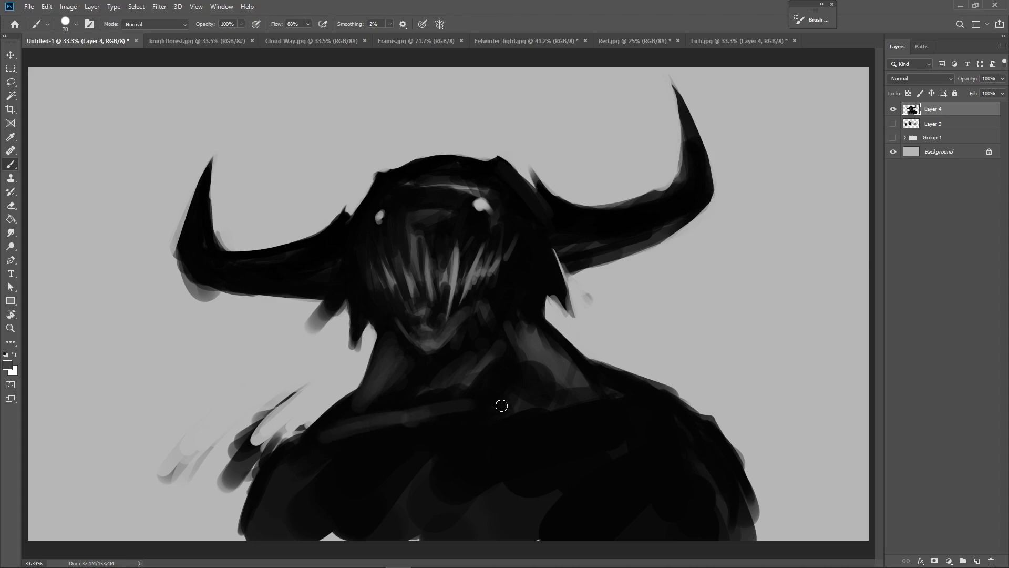
left_click_drag(585, 407, 605, 410)
- Paint dark grey sheen strokes along both horns and across the forehead
left_click_drag(320, 268, 203, 242)
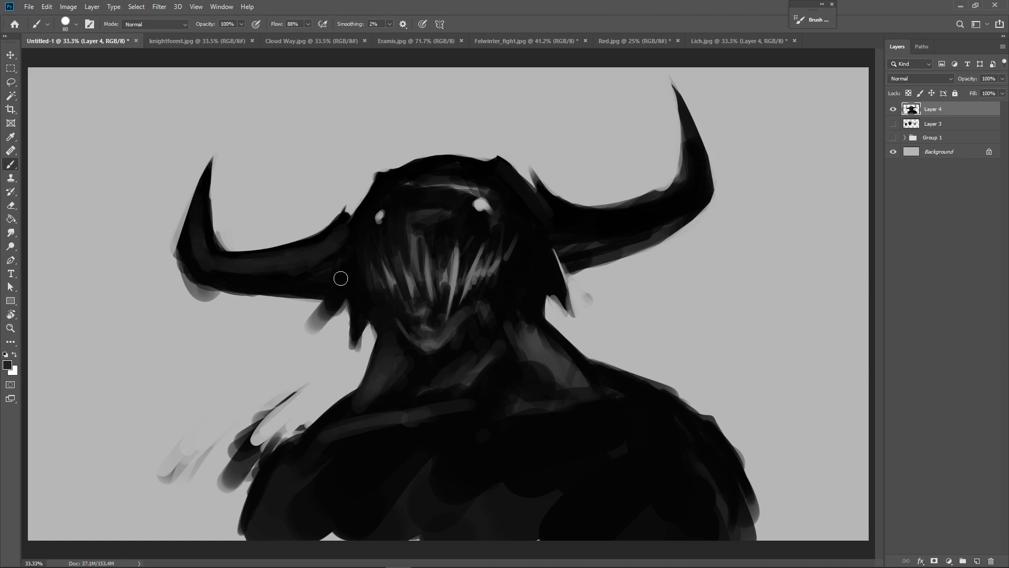
mouse_move(595, 253)
left_mouse_down()
mouse_move(600, 218)
mouse_move(682, 198)
mouse_move(700, 180)
mouse_move(643, 213)
mouse_move(555, 213)
mouse_move(556, 227)
mouse_move(444, 208)
mouse_move(487, 183)
mouse_move(441, 184)
left_mouse_up()
- Sample a mid grey from the teeth and soften the sides of the mouth, undoing one stroke made with the enlarged brush
left_click(487, 250, "alt")
left_click_drag(457, 257, 476, 289)
key("bracketright")
key("bracketright")
key("bracketright")
key("bracketright")
key("bracketright")
mouse_move(390, 261)
left_mouse_down()
mouse_move(397, 297)
mouse_move(373, 265)
left_mouse_up()
key("ctrl+z")
key("bracketleft")
key("bracketleft")
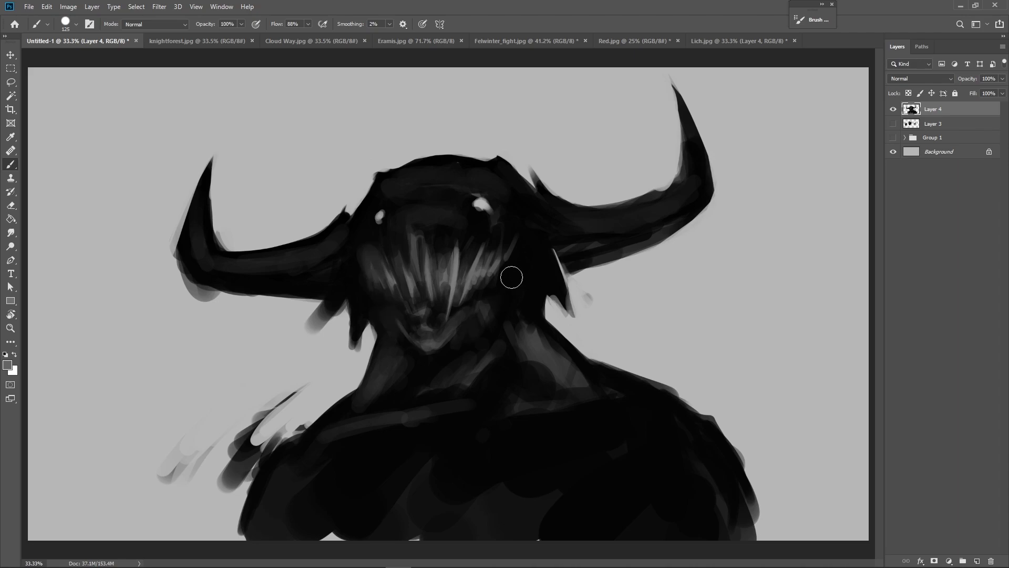
- Rework the mouth and lower jaw with broad strokes, covering the chin and darkening around the teeth
left_click_drag(504, 284, 473, 332)
left_click_drag(489, 282, 481, 315)
mouse_move(514, 278)
left_mouse_down()
mouse_move(438, 342)
mouse_move(455, 345)
mouse_move(407, 343)
mouse_move(390, 295)
mouse_move(452, 358)
left_mouse_up()
mouse_move(383, 308)
left_mouse_down()
mouse_move(394, 350)
mouse_move(418, 310)
mouse_move(427, 326)
mouse_move(454, 302)
mouse_move(488, 321)
mouse_move(452, 309)
mouse_move(421, 363)
left_mouse_up()
mouse_move(518, 227)
left_mouse_down()
mouse_move(450, 259)
mouse_move(401, 266)
mouse_move(383, 315)
left_mouse_up()
left_click(462, 293, "alt")
mouse_move(467, 311)
left_mouse_down()
mouse_move(494, 277)
mouse_move(413, 294)
mouse_move(392, 281)
mouse_move(385, 300)
left_mouse_up()
- Darken the upper part of the mouth and add grey strokes along the lower jaw using tones sampled nearby
key("bracketright")
key("bracketright")
key("bracketright")
mouse_move(462, 286)
left_mouse_down()
mouse_move(477, 297)
mouse_move(494, 259)
mouse_move(458, 227)
mouse_move(415, 255)
mouse_move(463, 225)
mouse_move(442, 226)
mouse_move(412, 253)
mouse_move(423, 255)
left_mouse_up()
key("bracketleft")
left_click(466, 247, "alt")
left_click(402, 252, "alt")
left_click(414, 263, "alt")
mouse_move(494, 275)
left_mouse_down()
mouse_move(473, 315)
mouse_move(437, 337)
mouse_move(390, 306)
mouse_move(422, 340)
left_mouse_up()
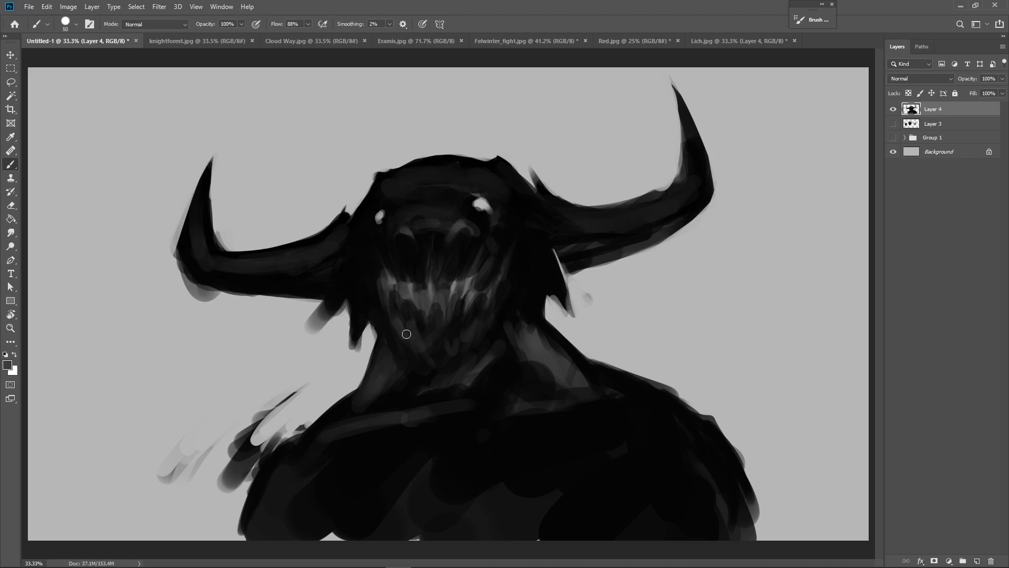
- Enlarge the brush and paint dark grey shading on both cheeks, sampling black beside the right cheek
key("bracketright")
key("bracketright")
key("bracketright")
key("bracketright")
mouse_move(513, 276)
left_mouse_down()
mouse_move(515, 226)
mouse_move(533, 267)
left_mouse_up()
left_click_drag(526, 232, 538, 266)
left_click(546, 267, "alt")
mouse_move(512, 258)
left_mouse_down()
mouse_move(520, 291)
mouse_move(518, 250)
left_mouse_up()
mouse_move(374, 243)
left_mouse_down()
mouse_move(367, 271)
mouse_move(363, 247)
left_mouse_up()
- Sample black, shrink the brush and paint a small upright spike at the base of the viewer's-left horn, trimming it with background grey
left_click(370, 217, "alt")
key("bracketleft")
key("bracketleft")
key("bracketleft")
key("bracketleft")
key("bracketleft")
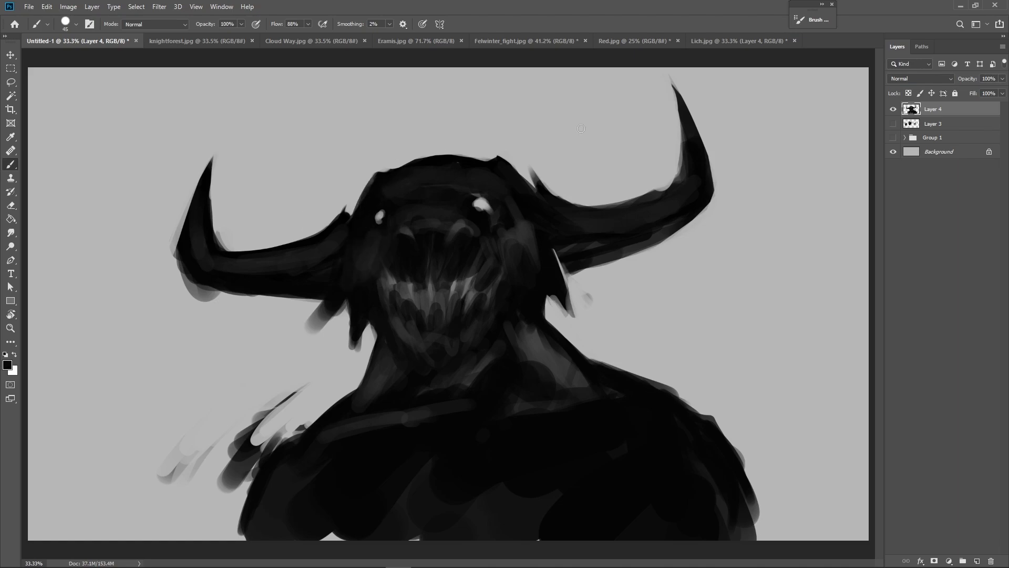
mouse_move(322, 177)
left_mouse_down()
mouse_move(331, 199)
mouse_move(327, 163)
left_mouse_up()
mouse_move(347, 202)
left_mouse_down()
mouse_move(406, 160)
mouse_move(342, 189)
mouse_move(318, 167)
left_mouse_up()
left_click(338, 187, "alt")
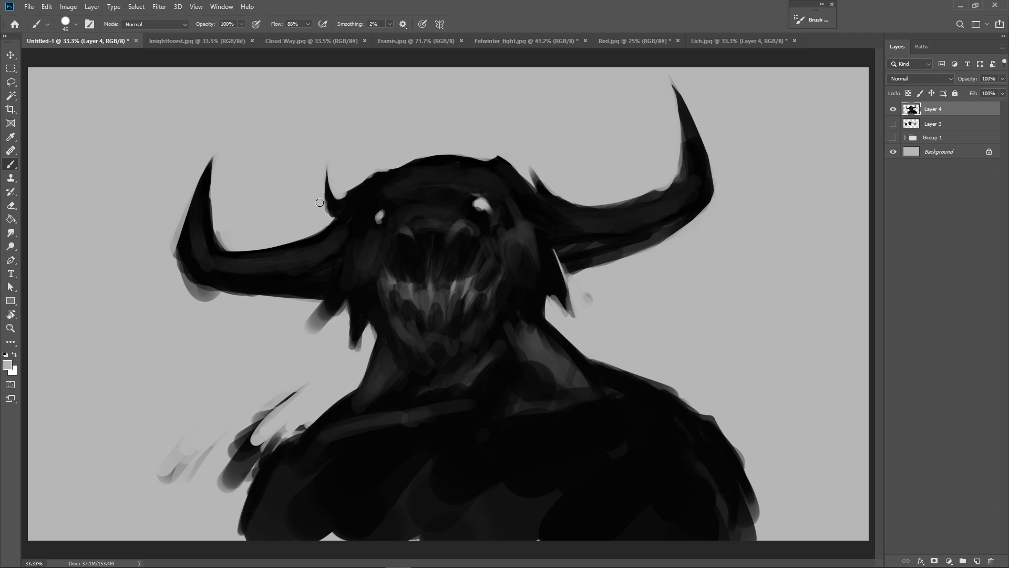
- Shape a matching small spike at the base of the viewer's-right horn, trimming its outer edge with background grey
mouse_move(512, 172)
left_mouse_down()
mouse_move(519, 142)
mouse_move(532, 186)
left_mouse_up()
left_click(512, 149, "alt")
left_click_drag(513, 142, 517, 164)
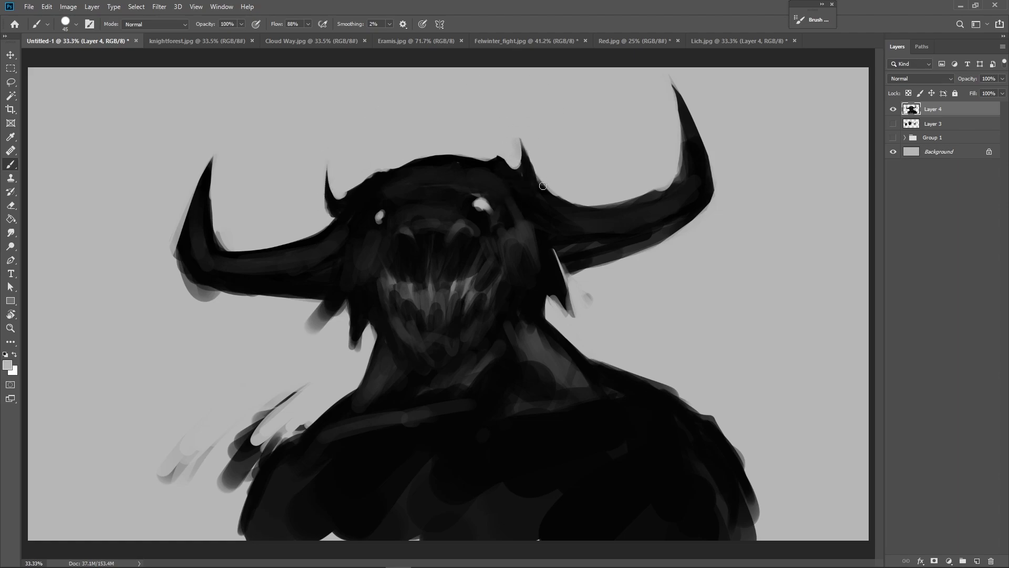
- Sample a near-black tone from the head and paint over both bright eyes
left_click(547, 272, "alt")
left_click_drag(375, 213, 383, 220)
left_click_drag(479, 203, 497, 216)
- Repaint the teeth and mouth edges with sampled dark and grey tones, separating the teeth with dark gaps
left_click(476, 264, "alt")
left_click_drag(465, 283, 451, 255)
mouse_move(434, 278)
left_mouse_down()
mouse_move(414, 299)
mouse_move(388, 304)
left_mouse_up()
left_click(392, 303, "alt")
left_click_drag(377, 265, 385, 308)
left_click_drag(396, 299, 400, 314)
mouse_move(413, 299)
left_mouse_down()
mouse_move(440, 319)
mouse_move(460, 299)
left_mouse_up()
mouse_move(478, 313)
left_mouse_down()
mouse_move(495, 289)
mouse_move(441, 315)
left_mouse_up()
- Rework the viewer's-left side of the mouth and jaw with long strokes of sampled tones
left_click(409, 261, "alt")
mouse_move(407, 286)
left_mouse_down()
mouse_move(421, 318)
mouse_move(423, 299)
mouse_move(402, 294)
left_mouse_up()
left_click_drag(378, 250, 388, 324)
left_click_drag(383, 284, 400, 341)
left_click(399, 313, "alt")
mouse_move(398, 318)
left_mouse_down()
mouse_move(399, 347)
mouse_move(394, 305)
left_mouse_up()
- Sample tones with a smaller brush to define the teeth and nostrils and restore a pinpoint eye highlight
left_click(393, 347, "alt")
key("bracketleft")
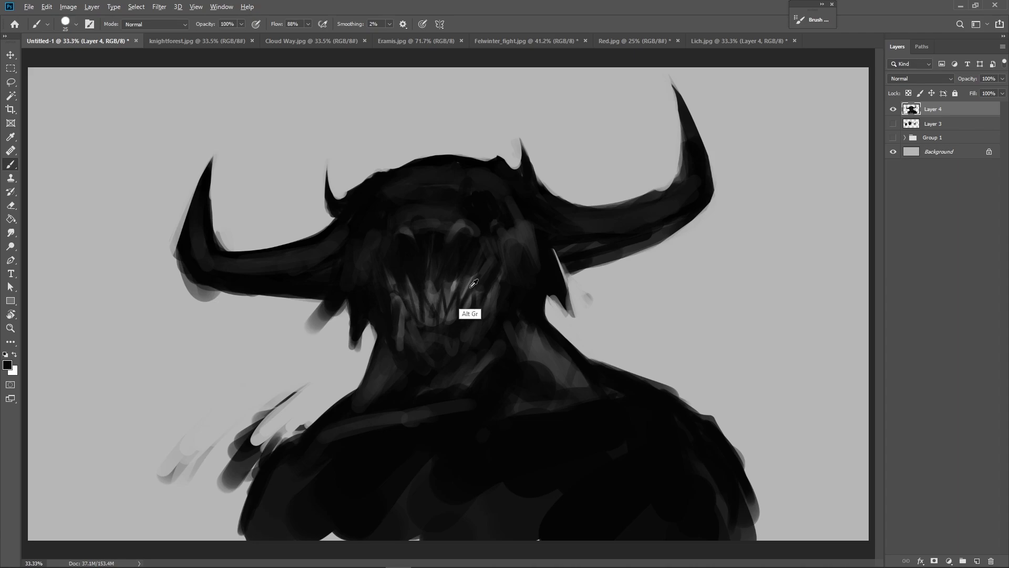
left_click(464, 318, "alt")
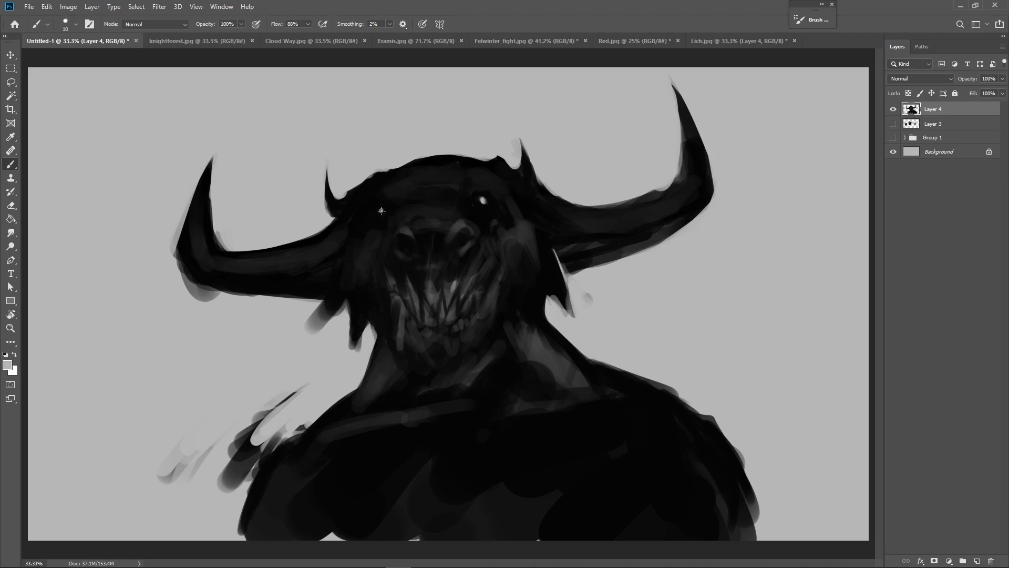
- Darken the viewer's-left side of the neck and both sides of the mouth with sampled dark tones
left_click(397, 334, "alt")
left_click_drag(402, 316, 388, 376)
left_click_drag(394, 338, 369, 392)
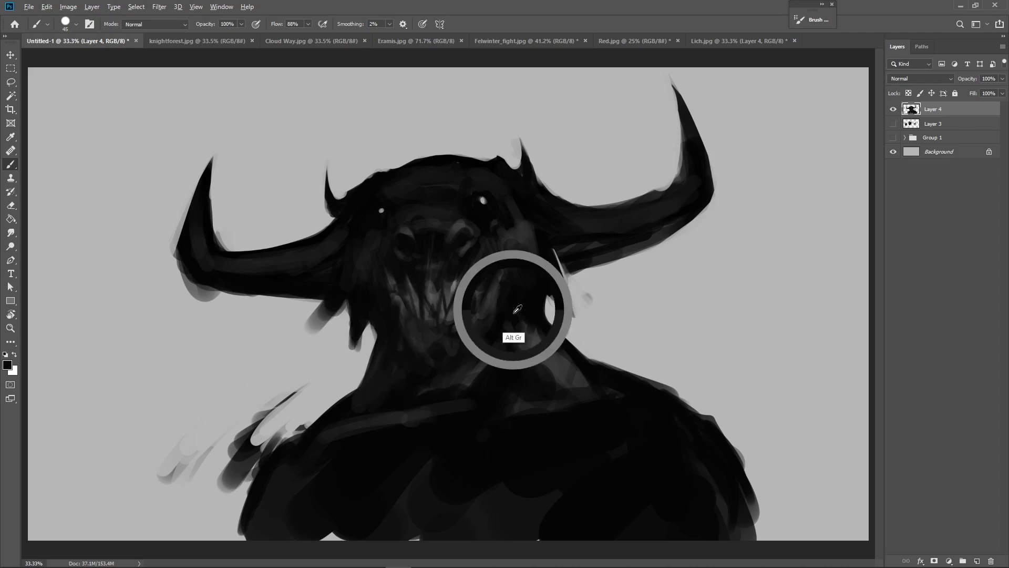
left_click_drag(496, 260, 473, 297)
left_click_drag(394, 271, 397, 325)
left_click(391, 300, "alt")
- Sample a grey from the teeth, highlight the snout above the nostrils, and enlarge the brush to model the brow ridge
left_click(455, 288, "alt")
mouse_move(460, 225)
left_mouse_down()
mouse_move(426, 237)
mouse_move(449, 216)
mouse_move(429, 221)
left_mouse_up()
key("]")
key("]")
key("]")
key("]")
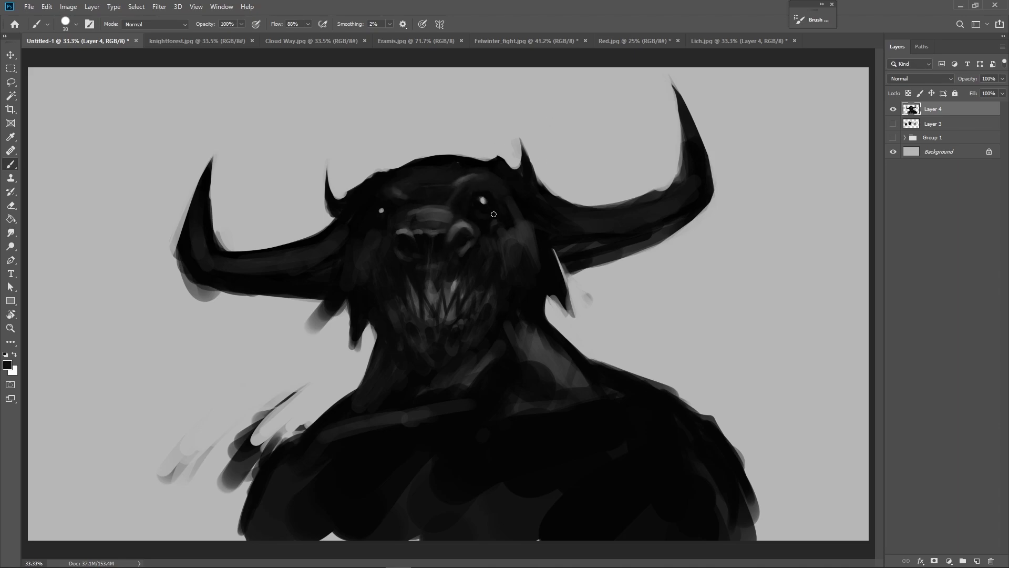
- Tone down the snout and brow highlights with sampled dark tones and add a crease below the viewer's-left eye
left_click(479, 186, "alt")
key("bracketright")
key("bracketright")
mouse_move(445, 215)
left_mouse_down()
mouse_move(405, 228)
mouse_move(442, 211)
mouse_move(392, 191)
mouse_move(401, 187)
left_mouse_up()
left_click(498, 187, "alt")
left_click(377, 212, "alt")
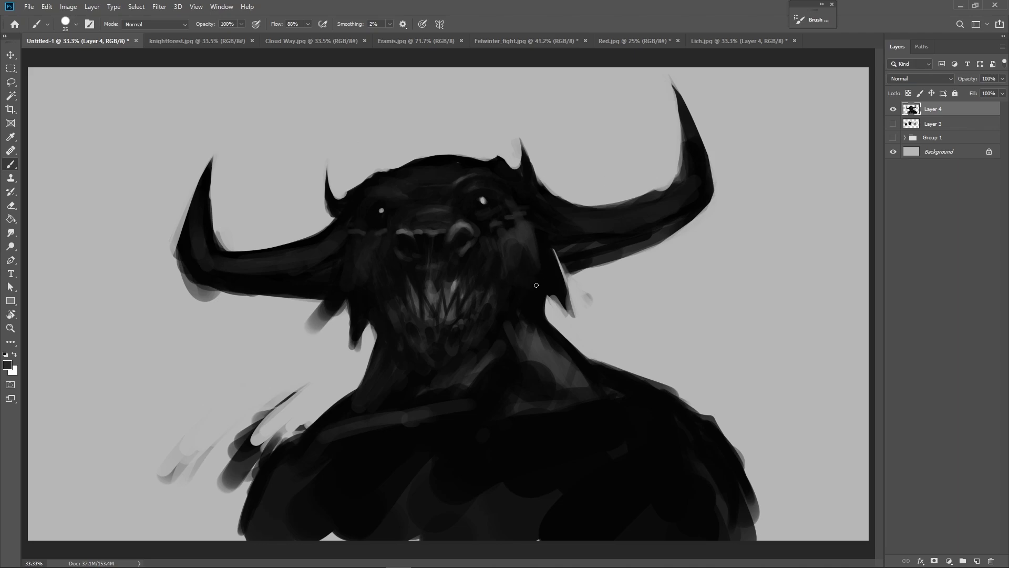
left_click_drag(379, 239, 353, 231)
- Shape pointed hair tufts on both sides of the jaw, sampling tones to paint and trim their edges
left_click(541, 307, "alt")
left_click_drag(547, 294, 560, 315)
mouse_move(531, 276)
left_mouse_down()
mouse_move(569, 330)
mouse_move(561, 318)
left_mouse_up()
mouse_move(377, 302)
left_mouse_down()
mouse_move(356, 328)
mouse_move(349, 360)
left_mouse_up()
left_click(358, 376, "alt")
left_click_drag(561, 270, 566, 314)
- Sample a neck tone, paint a grey collarbone stroke, and blend both sides of the neck with a slightly larger brush
left_click(520, 326, "alt")
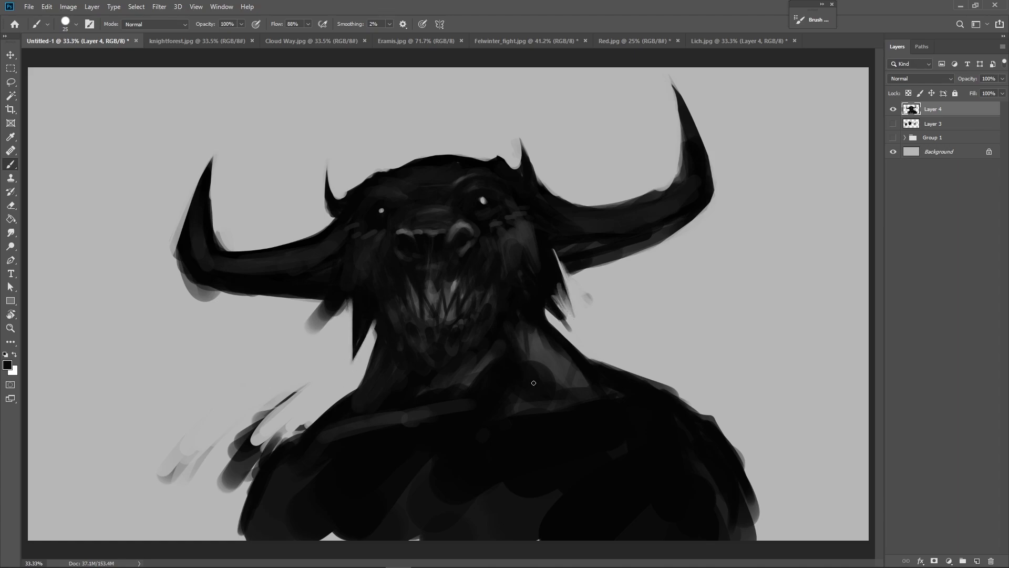
left_click_drag(552, 390, 459, 434)
left_click_drag(465, 427, 548, 398)
key("bracketright")
key("bracketright")
mouse_move(536, 323)
left_mouse_down()
mouse_move(577, 363)
mouse_move(537, 375)
left_mouse_up()
mouse_move(397, 378)
left_mouse_down()
mouse_move(384, 385)
mouse_move(424, 392)
left_mouse_up()
left_click(394, 335, "alt")
left_click_drag(388, 358, 375, 382)
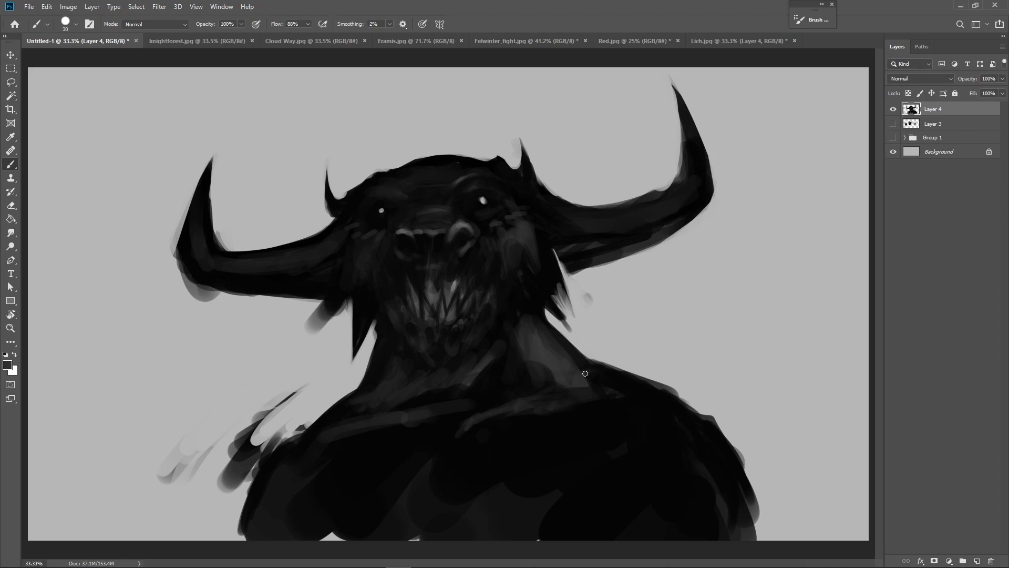
- Enlarge the brush to 90 and darken the whole neck with broad strokes of a near-black tone
key("bracketright")
key("bracketright")
key("bracketright")
key("bracketright")
key("bracketright")
key("bracketright")
left_click_drag(572, 360, 518, 308)
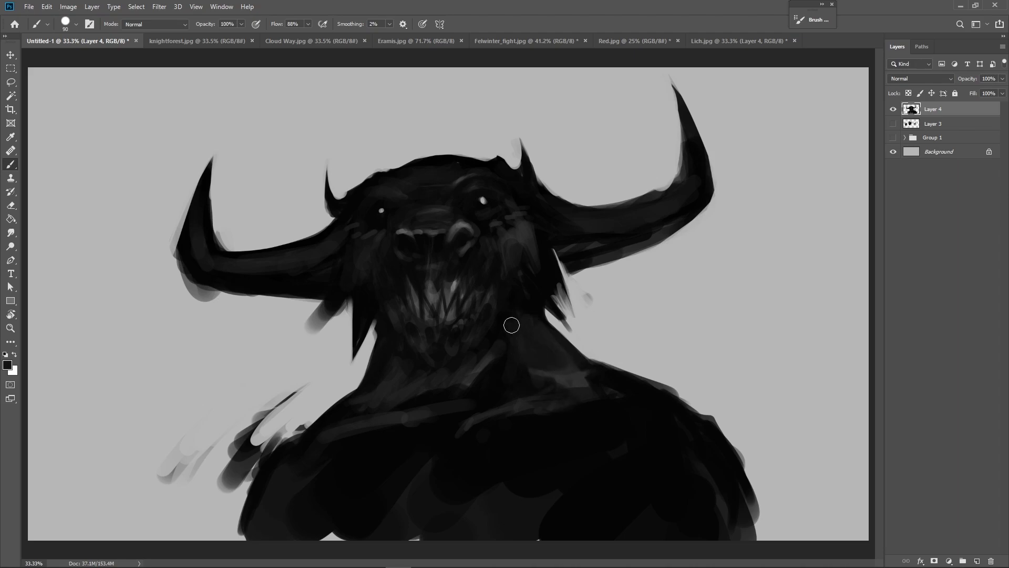
mouse_move(575, 372)
left_mouse_down()
mouse_move(520, 308)
mouse_move(532, 378)
mouse_move(462, 357)
mouse_move(394, 378)
mouse_move(393, 353)
left_mouse_up()
- Broaden the dark torso on the viewer's left and carve both shoulder outlines with background grey, covering the stray marks there
mouse_move(316, 423)
left_mouse_down()
mouse_move(367, 361)
mouse_move(270, 500)
mouse_move(263, 560)
mouse_move(331, 541)
left_mouse_up()
mouse_move(664, 372)
left_mouse_down()
mouse_move(660, 417)
mouse_move(677, 378)
mouse_move(699, 408)
mouse_move(688, 366)
left_mouse_up()
left_click(666, 353, "alt")
left_click(269, 420, "alt")
left_click_drag(296, 394, 229, 484)
- Sample a dark tone, shrink the brush and sketch dark grey contour lines across the chest and upper arms
left_click(590, 229, "alt")
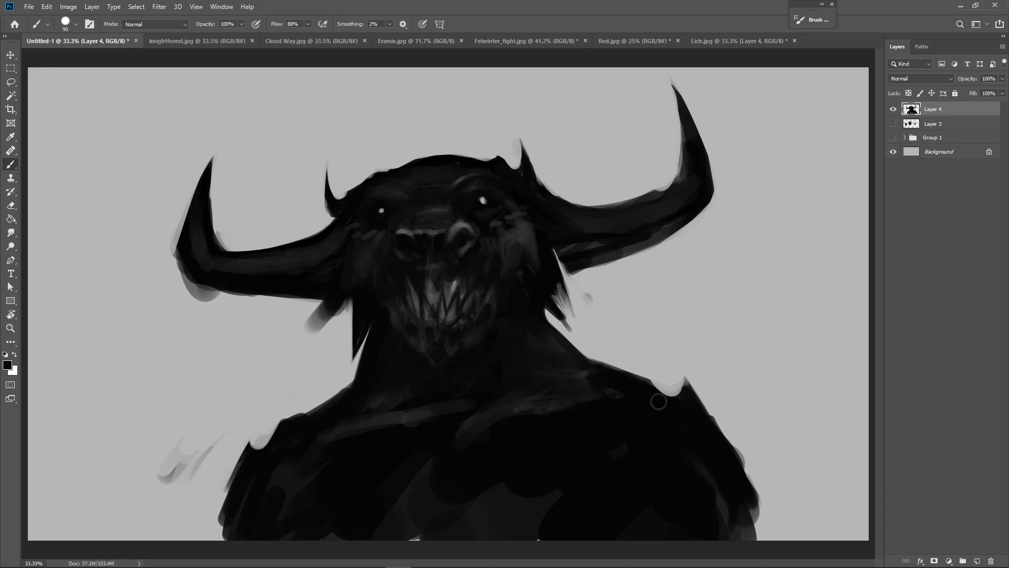
key("[")
key("[")
key("[")
key("[")
key("[")
mouse_move(656, 419)
left_mouse_down()
mouse_move(699, 455)
mouse_move(577, 428)
mouse_move(595, 516)
left_mouse_up()
mouse_move(319, 469)
left_mouse_down()
mouse_move(298, 456)
mouse_move(315, 482)
mouse_move(290, 453)
mouse_move(254, 505)
left_mouse_up()
- Fill the chest and shoulder areas with broad dark grey strokes, adjusting the brush size to 70
key("bracketright")
key("bracketright")
key("bracketright")
key("bracketright")
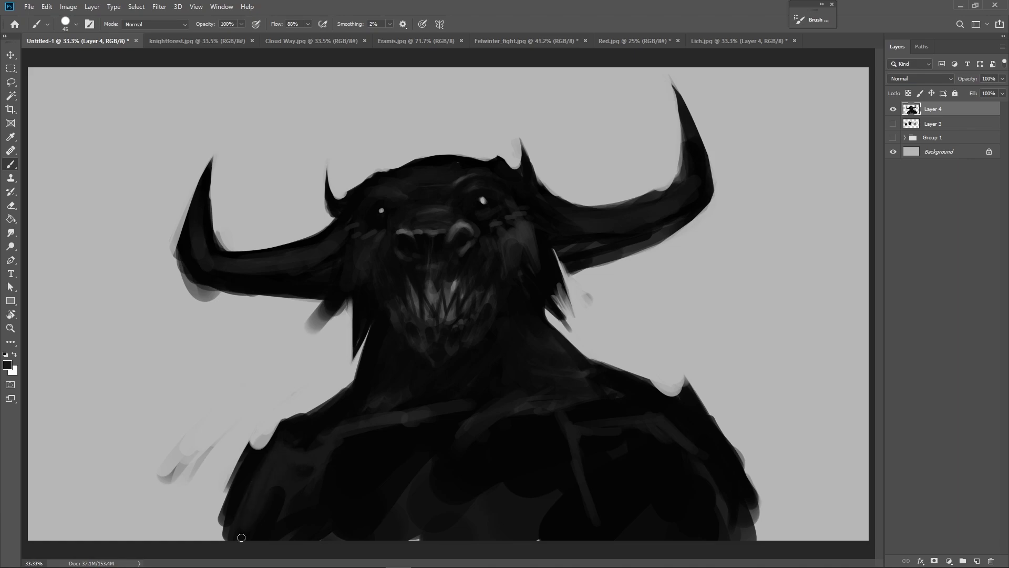
mouse_move(594, 466)
left_mouse_down()
mouse_move(625, 439)
mouse_move(678, 488)
left_mouse_up()
key("bracketright")
key("bracketright")
key("bracketright")
key("bracketright")
key("bracketright")
key("bracketright")
key("bracketright")
key("bracketright")
key("bracketleft")
key("bracketleft")
key("bracketleft")
key("bracketleft")
key("bracketleft")
key("bracketleft")
key("bracketleft")
key("bracketleft")
key("bracketleft")
key("bracketleft")
key("bracketleft")
key("bracketleft")
key("bracketleft")
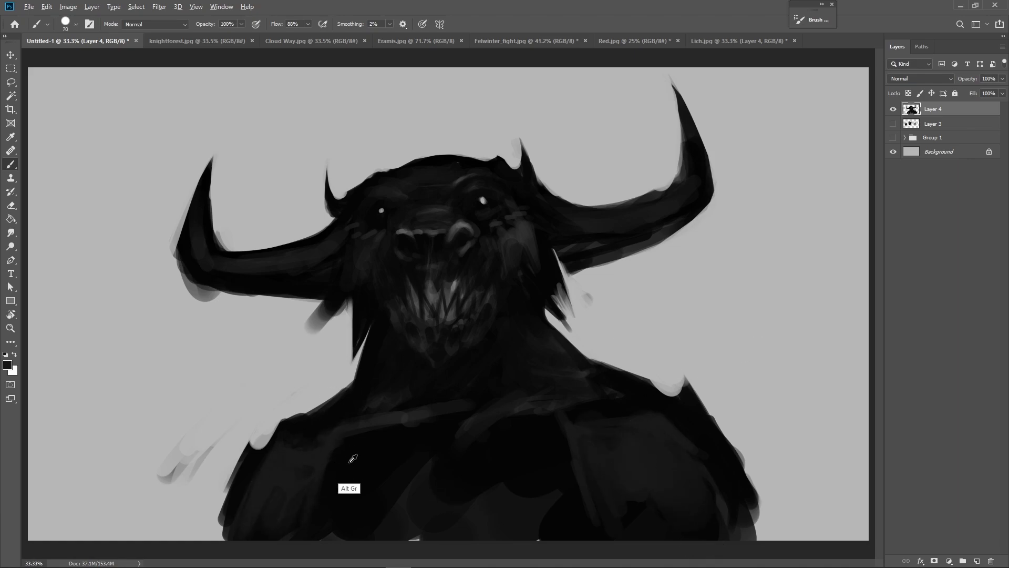
- Widen both shoulders into large armour plates with broad near-black strokes, enlarging the brush along the way
mouse_move(303, 425)
left_mouse_down()
mouse_move(297, 389)
mouse_move(221, 455)
mouse_move(191, 543)
mouse_move(182, 540)
left_mouse_up()
mouse_move(641, 379)
left_mouse_down()
mouse_move(634, 339)
mouse_move(683, 348)
mouse_move(746, 413)
mouse_move(779, 468)
mouse_move(804, 457)
mouse_move(826, 537)
left_mouse_up()
key("bracketright")
key("bracketright")
mouse_move(296, 417)
left_mouse_down()
mouse_move(231, 442)
mouse_move(259, 418)
mouse_move(291, 420)
mouse_move(221, 534)
mouse_move(216, 474)
mouse_move(210, 527)
left_mouse_up()
key("bracketright")
key("bracketright")
mouse_move(639, 381)
left_mouse_down()
mouse_move(663, 342)
mouse_move(679, 349)
mouse_move(723, 399)
mouse_move(755, 492)
mouse_move(749, 462)
mouse_move(769, 469)
mouse_move(813, 532)
mouse_move(800, 478)
mouse_move(781, 529)
left_mouse_up()
- Sample the background grey and carve pointed, notched outlines into both shoulder plates
left_click(762, 400, "alt")
left_click_drag(762, 415, 775, 413)
mouse_move(747, 372)
left_mouse_down()
mouse_move(654, 312)
mouse_move(629, 329)
mouse_move(653, 328)
mouse_move(667, 348)
mouse_move(573, 423)
left_mouse_up()
key("bracketleft")
left_click_drag(656, 371, 599, 415)
mouse_move(274, 384)
left_mouse_down()
mouse_move(331, 441)
mouse_move(292, 391)
mouse_move(211, 468)
mouse_move(191, 459)
left_mouse_up()
- Shrink the brush to 10 and paint the diagonal upper rim of the shoulder plate on the viewer's right with sampled tones
left_click(649, 385, "alt")
mouse_move(605, 411)
left_mouse_down()
mouse_move(654, 377)
mouse_move(676, 335)
mouse_move(671, 349)
left_mouse_up()
key("bracketleft")
key("bracketleft")
key("bracketleft")
key("bracketleft")
key("bracketleft")
left_click(620, 400, "alt")
left_click(636, 326, "alt")
mouse_move(632, 393)
left_mouse_down()
mouse_move(677, 351)
mouse_move(665, 362)
left_mouse_up()
- Paint thin light strokes along the upper rim of the shoulder plate on the viewer's left, resampling tones between strokes
mouse_move(303, 421)
left_mouse_down()
mouse_move(275, 388)
mouse_move(328, 443)
left_mouse_up()
left_click(318, 440, "alt")
left_click_drag(272, 388, 320, 434)
left_click(309, 433, "alt")
mouse_move(290, 410)
left_mouse_down()
mouse_move(327, 439)
mouse_move(293, 411)
left_mouse_up()
- Refine the rim of the shoulder plate on the viewer's right by alternating sampled dark and light tones in thin strokes
left_click(627, 403, "alt")
mouse_move(665, 366)
left_mouse_down()
mouse_move(599, 417)
mouse_move(665, 361)
left_mouse_up()
mouse_move(599, 414)
left_mouse_down()
mouse_move(686, 341)
mouse_move(585, 419)
left_mouse_up()
left_click(647, 372, "alt")
left_click(632, 399, "alt")
left_click_drag(665, 351, 598, 413)
left_click(597, 415, "alt")
left_click(672, 335, "alt")
left_click_drag(672, 343, 616, 404)
left_click_drag(652, 367, 600, 412)
left_click(604, 411, "alt")
left_click_drag(602, 410, 629, 388)
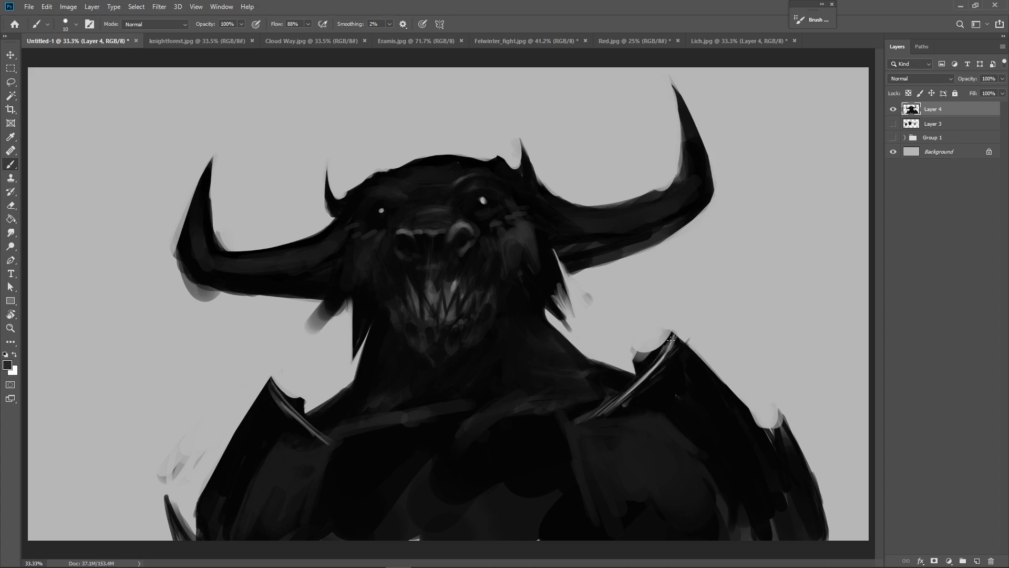
- Add thin light vertical highlights down the inner edges of both shoulder plates
mouse_move(272, 382)
left_mouse_down()
mouse_move(307, 421)
mouse_move(336, 508)
left_mouse_up()
left_click_drag(574, 420, 575, 509)
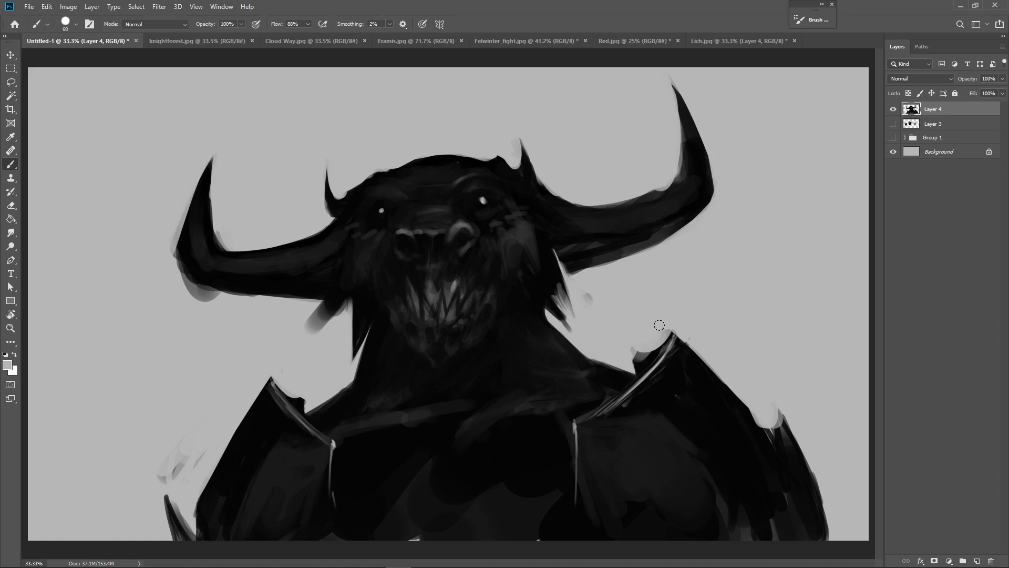
- Enlarge the brush to 100 and cover the stray marks around both shoulders with background grey
key("bracketright")
key("bracketright")
key("bracketright")
key("bracketright")
left_click_drag(303, 393, 278, 321)
left_click_drag(171, 476, 209, 416)
mouse_move(675, 325)
left_mouse_down()
mouse_move(638, 341)
mouse_move(583, 291)
left_mouse_up()
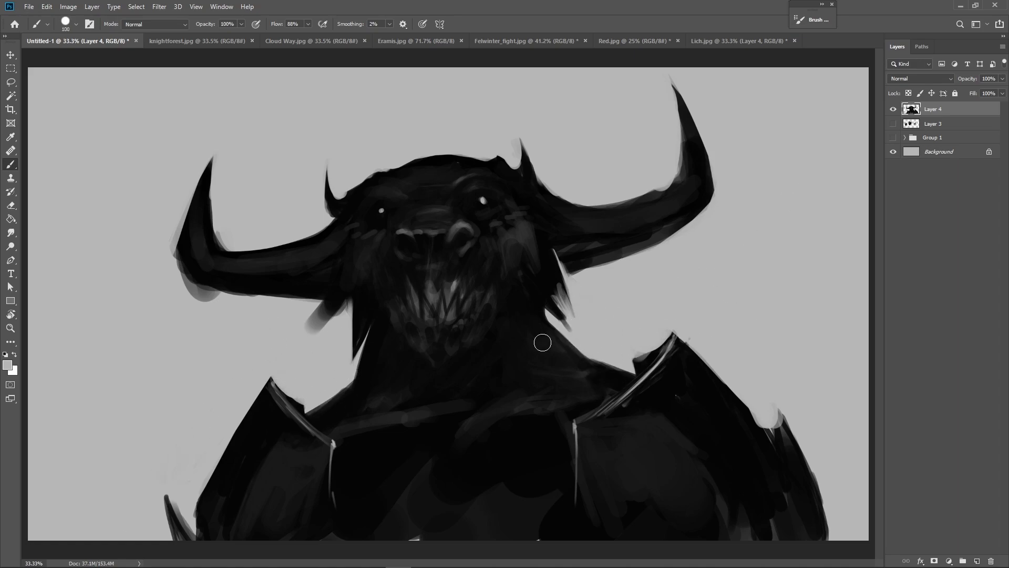
- Sample dark tones from the torso and shape the collarbones and chest muscles with medium strokes
left_click(486, 418, "alt")
mouse_move(442, 443)
left_mouse_down()
mouse_move(450, 467)
mouse_move(465, 403)
mouse_move(406, 413)
left_mouse_up()
left_click(452, 394, "alt")
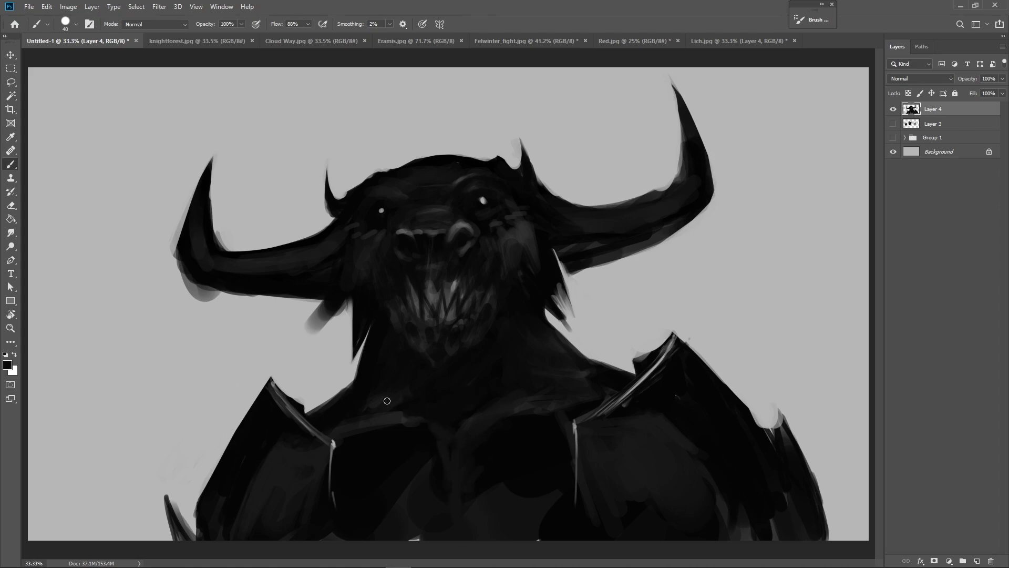
left_click_drag(538, 423, 507, 484)
left_click_drag(428, 420, 364, 436)
- Darken and unify the chest down to the canvas edge with near-black strokes, using brush sizes of 175 and 90
key("bracketright")
key("bracketright")
key("bracketright")
key("bracketright")
key("bracketright")
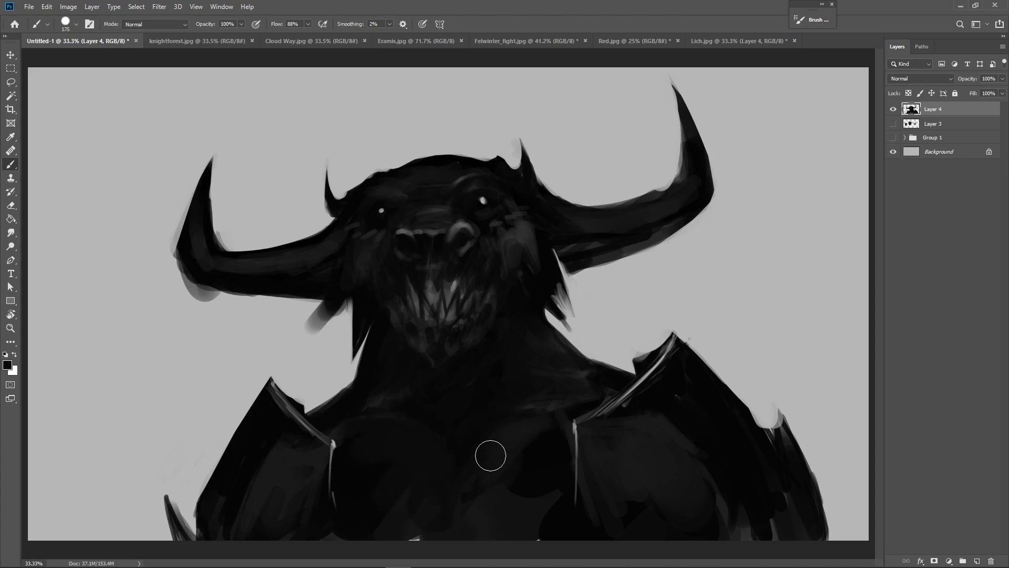
key("bracketleft")
key("bracketleft")
key("bracketleft")
key("bracketleft")
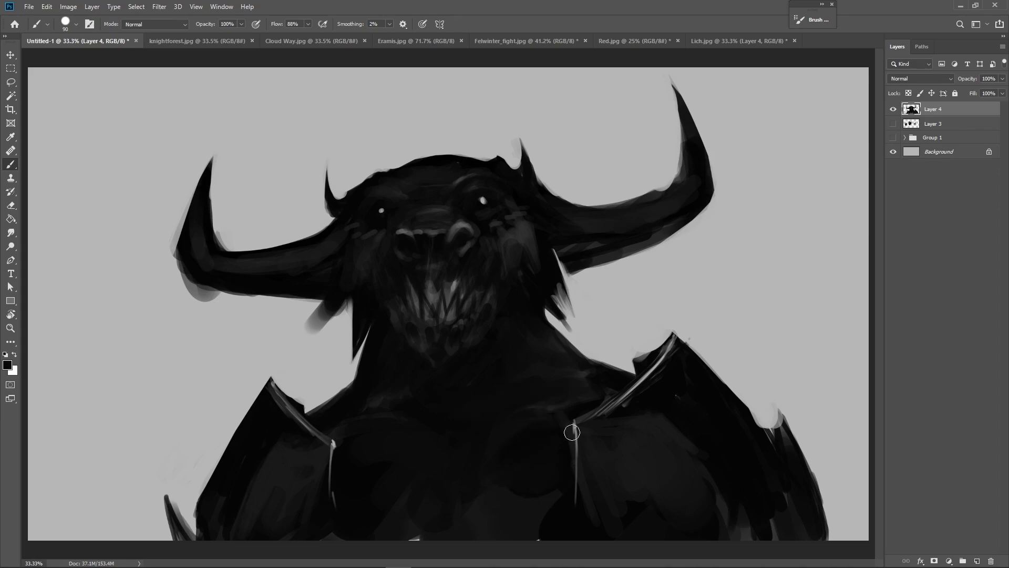
left_click_drag(517, 528, 378, 543)
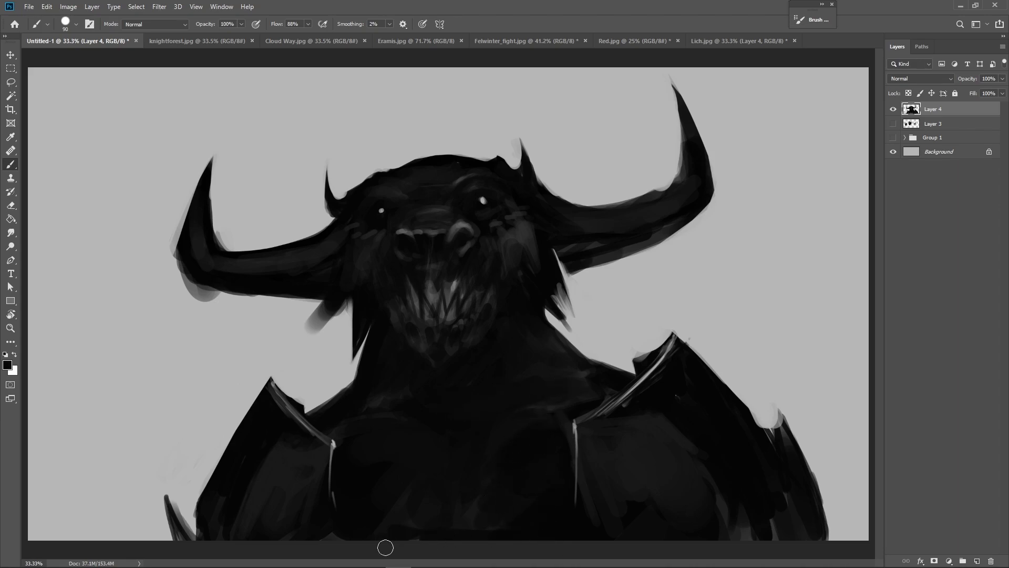
- Reduce the brush to 50 and darken the outer part of the shoulder plate on the viewer's left
key("[")
key("[")
key("[")
key("[")
key("[")
key("[")
key("[")
key("bracketleft")
key("bracketleft")
key("bracketleft")
key("bracketleft")
left_click_drag(216, 506, 239, 461)
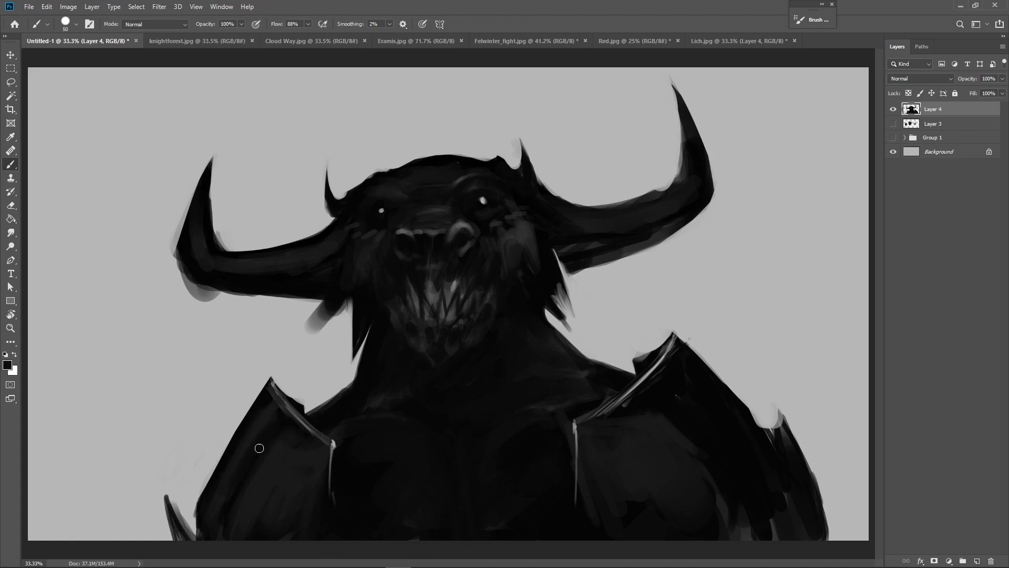
- Block grey reflections into the shoulder plate on the viewer's left, then break them up with a sampled dark tone
left_click(331, 451, "alt")
mouse_move(330, 453)
left_mouse_down()
mouse_move(318, 536)
mouse_move(306, 505)
left_mouse_up()
left_click_drag(301, 468, 255, 507)
left_click_drag(285, 434, 242, 513)
mouse_move(276, 451)
left_mouse_down()
mouse_move(230, 537)
mouse_move(306, 442)
left_mouse_up()
left_click(299, 439, "alt")
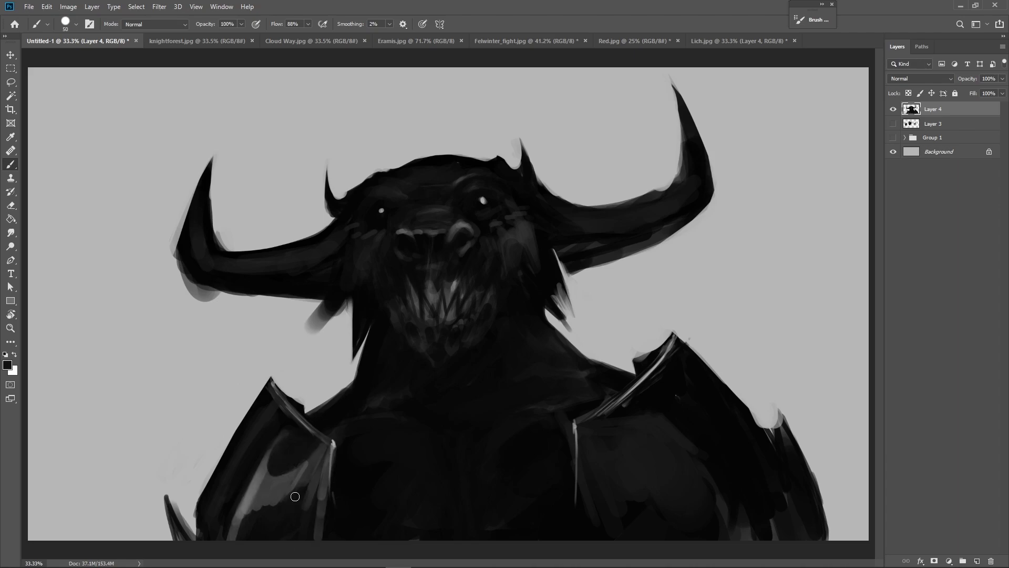
left_click_drag(295, 496, 235, 535)
- Blend the grey reflections on that shoulder plate by sampling intermediate tones and painting over the transitions at varying brush sizes
left_click(273, 463, "alt")
left_click(267, 478, "alt")
mouse_move(256, 493)
left_mouse_down()
mouse_move(234, 535)
mouse_move(294, 448)
mouse_move(284, 520)
mouse_move(279, 503)
left_mouse_up()
key("]")
key("]")
key("]")
key("]")
key("]")
key("]")
key("]")
key("]")
key("]")
key("[")
key("[")
key("[")
left_click(257, 524, "alt")
left_click(300, 440, "alt")
left_click_drag(292, 436, 302, 447)
left_click(300, 471, "alt")
- Shrink the brush to 15 and paint narrow light and dark streaks along the outer band of the same shoulder plate
key("[")
key("[")
key("[")
key("[")
key("[")
key("[")
mouse_move(219, 491)
left_mouse_down()
mouse_move(241, 443)
mouse_move(211, 490)
mouse_move(228, 453)
left_mouse_up()
key("[")
key("[")
key("[")
left_click(332, 444, "alt")
left_click_drag(261, 414, 209, 497)
left_click(242, 458, "alt")
left_click_drag(224, 466, 262, 412)
mouse_move(207, 498)
left_mouse_down()
mouse_move(247, 437)
mouse_move(222, 492)
left_mouse_up()
left_click(248, 441, "alt")
left_click(371, 308, "alt")
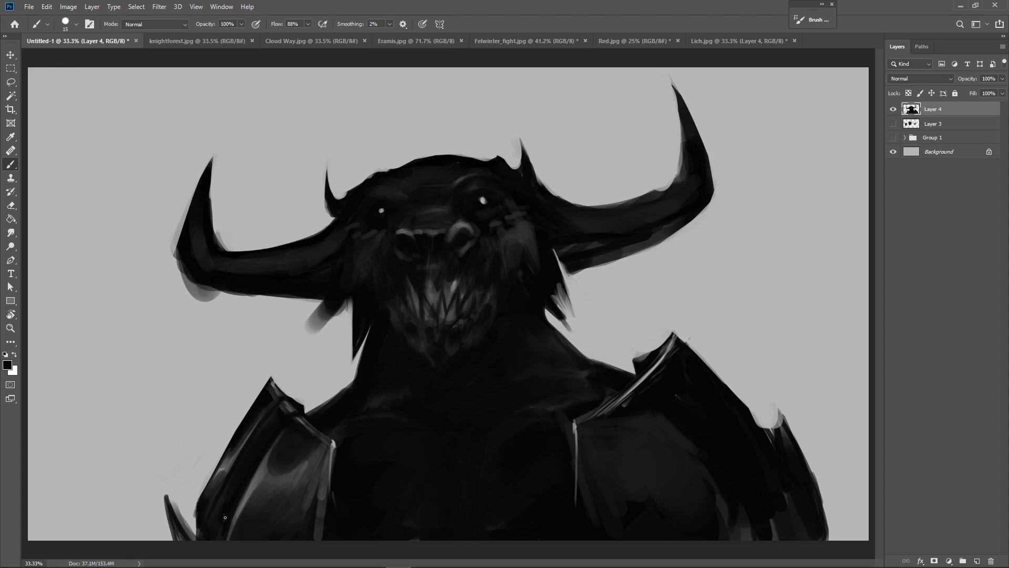
- Sample a bright rim tone, reduce the brush to 9 and draw a thin highlight along the plate's curved ridge
key("bracketright")
left_click(333, 445, "alt")
key("bracketleft")
key("bracketleft")
key("bracketleft")
left_click_drag(264, 461, 253, 485)
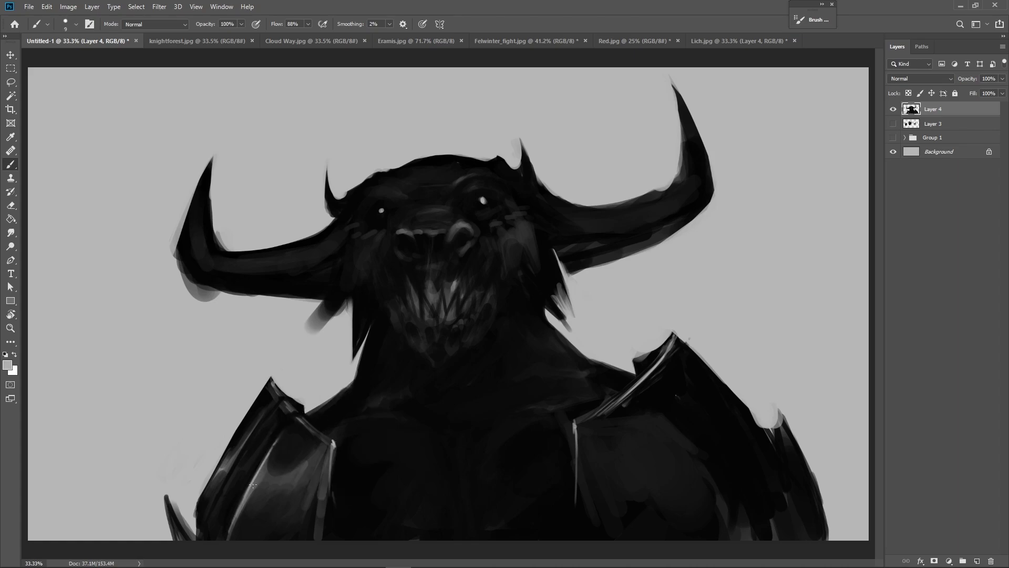
- Refine the upper rim and outer band of the plate on the viewer's left with sampled tones and a size 9 brush
left_click(303, 420, "alt")
left_click(299, 423, "alt")
left_click(303, 420, "alt")
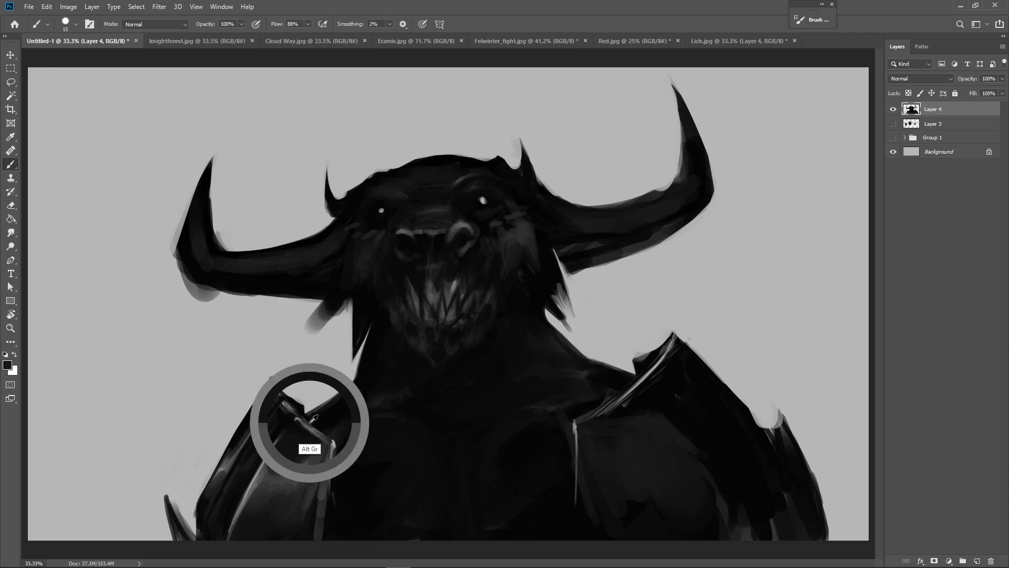
left_click(319, 422, "alt")
key("bracketleft")
key("bracketleft")
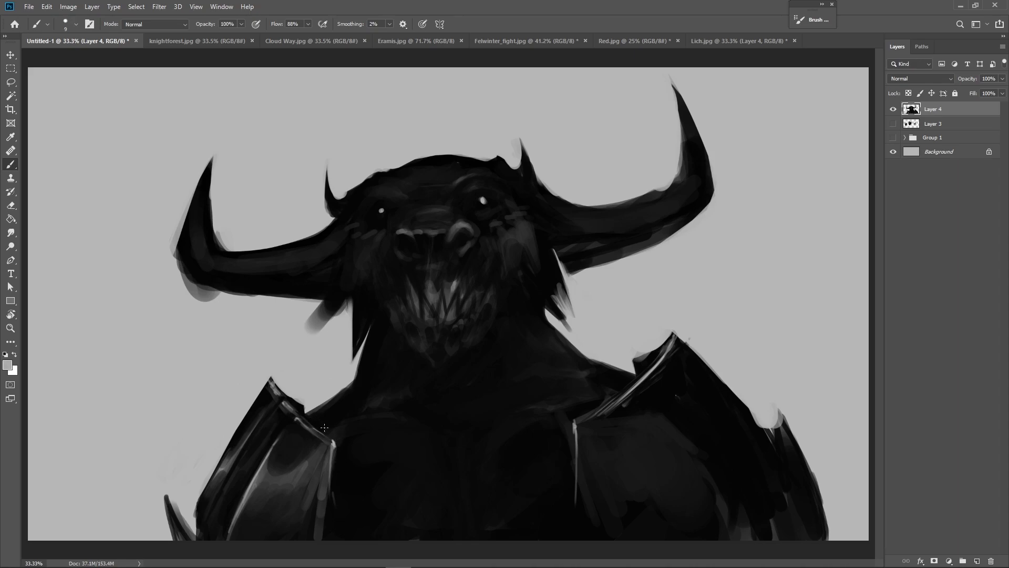
mouse_move(244, 449)
left_mouse_down()
mouse_move(215, 508)
mouse_move(271, 412)
left_mouse_up()
- Streak sampled dark and grey tones down the inner face of the plate on the viewer's left to soften its reflections
left_click(289, 448, "alt")
mouse_move(240, 517)
left_mouse_down()
mouse_move(263, 481)
mouse_move(308, 509)
mouse_move(296, 523)
mouse_move(314, 478)
mouse_move(269, 528)
left_mouse_up()
left_click(340, 407, "alt")
left_click(312, 515, "alt")
left_click(312, 479, "alt")
left_click(308, 525, "alt")
left_click(294, 495, "alt")
mouse_move(289, 482)
left_mouse_down()
mouse_move(266, 518)
mouse_move(274, 535)
left_mouse_up()
left_click(284, 488, "alt")
left_click_drag(285, 488, 284, 508)
left_click(290, 478, "alt")
left_click_drag(291, 477, 251, 529)
- Blend the remaining streaks across the plate's ridge and inner edge, then sample a tone beside the opposite shoulder plate
left_click(245, 525, "alt")
mouse_move(259, 487)
left_mouse_down()
mouse_move(255, 524)
mouse_move(264, 493)
left_mouse_up()
left_click(258, 457, "alt")
left_click_drag(250, 458, 229, 492)
left_click(225, 500, "alt")
mouse_move(241, 465)
left_mouse_down()
mouse_move(226, 504)
mouse_move(240, 468)
left_mouse_up()
left_click_drag(319, 445, 297, 480)
left_click(339, 406, "alt")
left_click(562, 415, "alt")
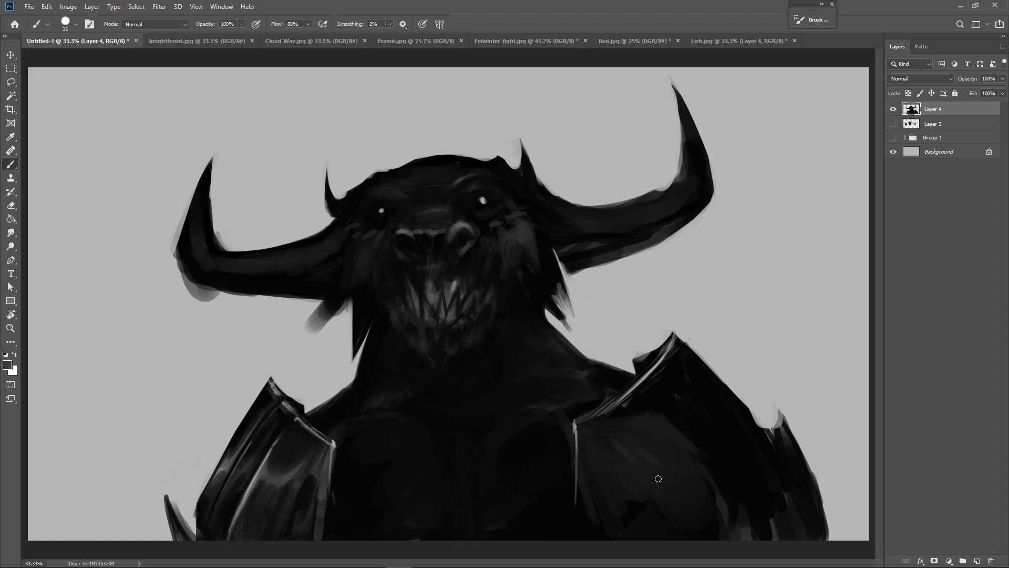
- Brush broad dark tones across the face and upper edge of the shoulder plate on the viewer's right, and flip the canvas horizontally
left_click_drag(634, 400, 714, 490)
mouse_move(675, 365)
left_mouse_down()
mouse_move(766, 494)
mouse_move(702, 418)
left_mouse_up()
key("ctrl+shift+h")
- Reduce the brush to 15 and sweep sampled tones down the outer bands of the large shoulder plate on the viewer's left
key("bracketleft")
left_click(267, 377, "alt")
left_click_drag(248, 246, 135, 412)
key("ctrl+z")
left_click(241, 398, "alt")
left_click_drag(266, 389, 165, 508)
left_click_drag(234, 352, 157, 439)
- Repaint the upper ridge of the large shoulder plate from its peak toward the inner corner with sampled rim tones
left_click(258, 380, "alt")
left_click_drag(237, 359, 318, 422)
left_click_drag(224, 341, 264, 382)
left_click(256, 380, "alt")
left_click(271, 350, "alt")
left_click_drag(272, 400, 320, 421)
- Refine the middle and inner end of the plate's ridge with short strokes, sampling light and dark tones along the rim
left_click(289, 398, "alt")
left_click_drag(247, 367, 252, 373)
left_click(248, 391, "alt")
left_click(295, 408, "alt")
left_click_drag(287, 406, 302, 413)
mouse_move(273, 399)
left_mouse_down()
mouse_move(319, 422)
mouse_move(326, 414)
mouse_move(294, 415)
left_mouse_up()
left_click(289, 399, "alt")
left_click(322, 420, "alt")
left_click(326, 415, "alt")
left_click(310, 423, "alt")
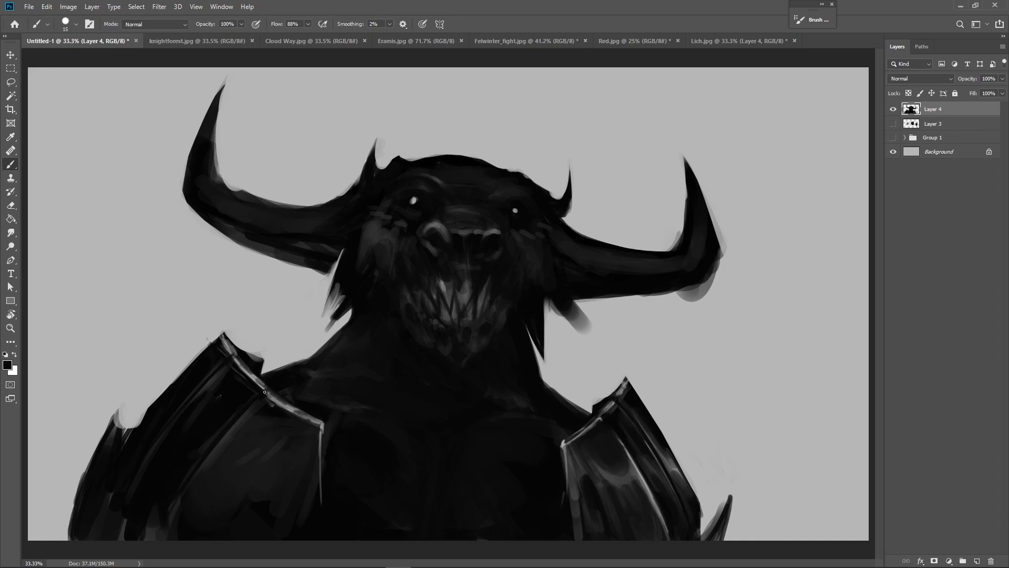
left_click(260, 370, "alt")
left_click(292, 398, "alt")
mouse_move(242, 365)
left_mouse_down()
mouse_move(269, 399)
mouse_move(186, 494)
left_mouse_up()
key("bracketleft")
key("bracketleft")
left_click_drag(255, 405, 169, 510)
key("ctrl+z")
key("ctrl+z")
- Enlarge the brush and lay broad sampled tones over the upper outer side of the large shoulder plate's front panel
mouse_move(223, 433)
left_mouse_down()
mouse_move(171, 510)
mouse_move(258, 404)
left_mouse_up()
key("bracketright")
key("bracketright")
key("bracketright")
key("bracketright")
key("bracketright")
key("bracketright")
key("bracketright")
key("bracketright")
key("bracketright")
key("bracketright")
key("bracketright")
key("bracketright")
key("bracketright")
mouse_move(233, 449)
left_mouse_down()
mouse_move(209, 484)
mouse_move(299, 439)
mouse_move(292, 472)
mouse_move(288, 450)
mouse_move(210, 479)
left_mouse_up()
left_click(297, 415, "alt")
left_click_drag(288, 437, 243, 427)
left_click(219, 494, "alt")
mouse_move(213, 492)
left_mouse_down()
mouse_move(271, 471)
mouse_move(250, 452)
mouse_move(272, 414)
mouse_move(257, 441)
mouse_move(234, 451)
mouse_move(282, 493)
left_mouse_up()
key("ctrl+z")
- Sweep sampled lighter tones diagonally across the front panel, from its inner upper corner to its outer side, reducing the brush between strokes
left_click(263, 457, "alt")
left_click(269, 420, "alt")
left_click(290, 403, "alt")
mouse_move(304, 418)
left_mouse_down()
mouse_move(293, 447)
mouse_move(216, 478)
left_mouse_up()
key("bracketleft")
key("bracketleft")
key("bracketleft")
key("bracketleft")
left_click(315, 420, "alt")
mouse_move(294, 447)
left_mouse_down()
mouse_move(237, 446)
mouse_move(210, 478)
left_mouse_up()
- Blend the front panel's reflections beneath the ridge and near the inner corner with sampled tones
left_click(270, 430, "alt")
mouse_move(286, 439)
left_mouse_down()
mouse_move(258, 453)
mouse_move(239, 437)
left_mouse_up()
mouse_move(294, 422)
left_mouse_down()
mouse_move(194, 517)
mouse_move(277, 470)
mouse_move(200, 497)
mouse_move(299, 447)
mouse_move(208, 475)
left_mouse_up()
left_click(237, 467, "alt")
mouse_move(298, 437)
left_mouse_down()
mouse_move(223, 475)
mouse_move(263, 410)
mouse_move(245, 458)
mouse_move(274, 444)
mouse_move(267, 363)
mouse_move(249, 490)
mouse_move(304, 420)
mouse_move(287, 459)
left_mouse_up()
left_click(261, 410, "alt")
left_click_drag(307, 422, 289, 454)
- Sample a tone near the panel's inner edge and repaint the lower middle of the front panel with a much larger brush
left_click(286, 451, "alt")
key("]")
key("]")
key("]")
key("]")
key("]")
key("]")
key("]")
key("]")
key("]")
key("]")
key("]")
key("]")
key("]")
key("]")
key("]")
key("]")
key("]")
mouse_move(267, 506)
left_mouse_down()
mouse_move(285, 465)
mouse_move(248, 480)
left_mouse_up()
- Reduce the brush and stroke a reflection across the upper middle of the front panel
key("[")
key("[")
key("[")
key("[")
key("[")
key("[")
key("[")
key("[")
key("[")
mouse_move(279, 426)
left_mouse_down()
mouse_move(241, 509)
mouse_move(270, 421)
mouse_move(242, 458)
left_mouse_up()
- Extend sampled tones down the front panel's outer side and into its lower corner
left_click(281, 429, "alt")
mouse_move(230, 500)
left_mouse_down()
mouse_move(195, 540)
mouse_move(234, 533)
mouse_move(187, 536)
left_mouse_up()
left_click_drag(237, 455, 223, 480)
left_click(220, 475, "alt")
left_click_drag(196, 514, 237, 447)
left_click(236, 446, "alt")
left_click_drag(239, 455, 216, 539)
- Shrink the brush and paint a thin, light diagonal edge across the front panel's lower outer corner with a sampled tone
key("bracketleft")
key("bracketleft")
key("bracketleft")
key("bracketleft")
key("bracketleft")
key("bracketleft")
key("bracketleft")
key("bracketleft")
key("bracketleft")
key("bracketleft")
key("bracketleft")
left_click(225, 454, "alt")
key("bracketleft")
key("bracketleft")
key("bracketleft")
left_click_drag(181, 497, 213, 540)
- Stroke sampled tones along the middle and upper outer bands of the large shoulder plate
key("bracketright")
mouse_move(211, 427)
left_mouse_down()
mouse_move(149, 462)
mouse_move(241, 404)
mouse_move(179, 431)
mouse_move(180, 463)
mouse_move(212, 430)
left_mouse_up()
left_click(227, 399, "alt")
left_click_drag(243, 397, 208, 425)
left_click(230, 473, "alt")
mouse_move(190, 390)
left_mouse_down()
mouse_move(190, 371)
mouse_move(147, 446)
left_mouse_up()
left_click(207, 361, "alt")
mouse_move(207, 361)
left_mouse_down()
mouse_move(149, 442)
mouse_move(167, 396)
mouse_move(151, 432)
left_mouse_up()
- Enlarge the brush and sweep a sampled tone from the upper outer band down across the outermost plate
left_click(175, 403, "alt")
key("bracketright")
key("bracketright")
key("bracketright")
key("bracketright")
key("bracketright")
key("bracketright")
key("bracketright")
key("bracketright")
key("bracketright")
left_click(178, 389, "alt")
mouse_move(173, 396)
left_mouse_down()
mouse_move(127, 463)
mouse_move(113, 415)
mouse_move(71, 531)
left_mouse_up()
- Reduce the brush and paint a thin sampled rim from the outermost plate's spike down its inner edge
key("bracketleft")
left_click(137, 412, "alt")
left_click(232, 455, "alt")
key("bracketleft")
key("bracketleft")
key("bracketleft")
key("bracketleft")
key("bracketleft")
left_click_drag(111, 488, 120, 516)
left_click_drag(118, 418, 113, 502)
left_click_drag(115, 490, 122, 518)
- Refine the upper outer band's reflections with finer strokes, sampling tones from the plate
key("bracketleft")
key("bracketleft")
key("bracketleft")
key("bracketleft")
mouse_move(175, 419)
left_mouse_down()
mouse_move(205, 386)
mouse_move(187, 398)
left_mouse_up()
left_click(210, 397, "alt")
left_click_drag(221, 368, 148, 460)
left_click(216, 464, "alt")
key("bracketright")
key("bracketright")
mouse_move(169, 414)
left_mouse_down()
mouse_move(196, 368)
mouse_move(170, 390)
mouse_move(169, 408)
mouse_move(216, 351)
left_mouse_up()
- Enlarge the brush to 90 and sweep a sampled tone along the upper outer band toward its peak
key("bracketright")
key("bracketright")
key("bracketright")
key("bracketright")
key("bracketright")
key("bracketright")
key("bracketright")
left_click(195, 368, "alt")
left_click(175, 394, "alt")
key("bracketright")
key("bracketright")
key("bracketright")
key("bracketright")
key("bracketright")
left_click_drag(145, 439, 210, 357)
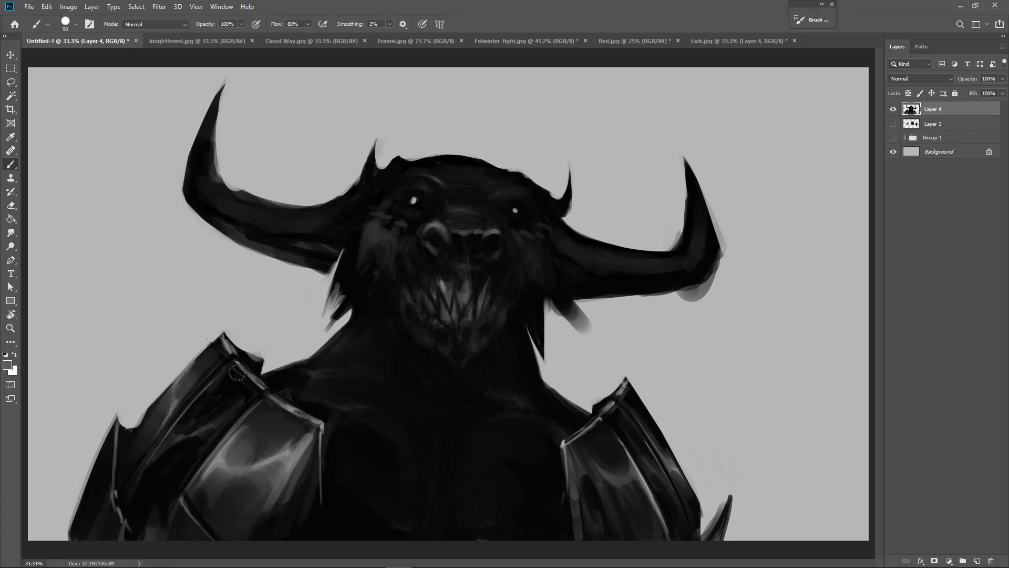
- Reduce the brush to 10 and paint a thin sampled tone down the inner rim of the right-hand shoulder plate
key("bracketleft")
key("bracketleft")
key("bracketleft")
key("bracketleft")
key("bracketleft")
key("bracketleft")
key("bracketleft")
key("bracketleft")
key("bracketleft")
key("bracketleft")
key("bracketleft")
key("bracketleft")
left_click(606, 406, "alt")
left_click_drag(561, 440, 564, 452)
- Sketch thin chain-like links running from the right-hand plate's inner edge down to the bottom of the chest
left_click(567, 491, "alt")
mouse_move(534, 529)
left_mouse_down()
mouse_move(544, 537)
mouse_move(549, 510)
left_mouse_up()
left_click(536, 518, "alt")
left_click(543, 520, "alt")
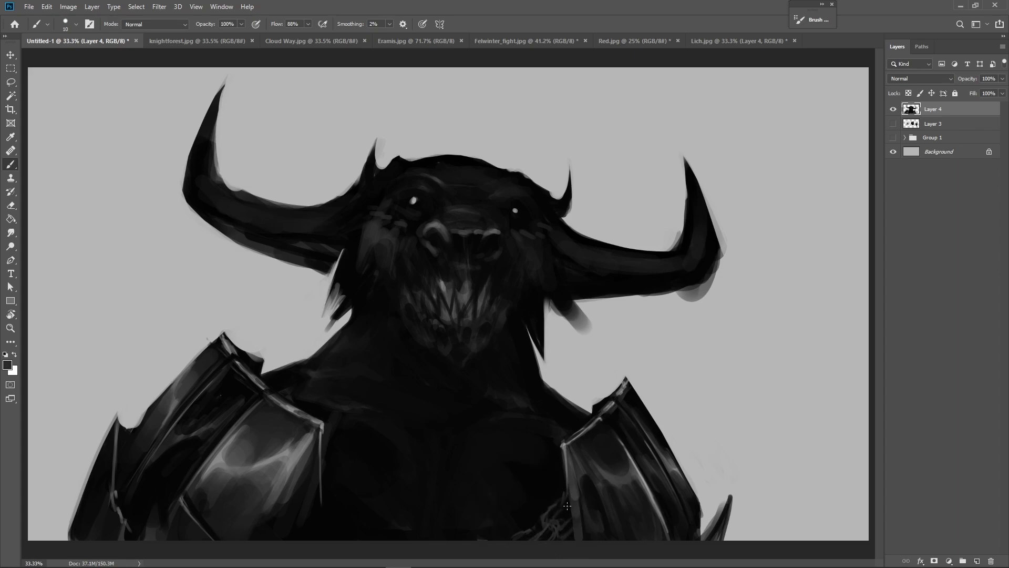
- Enlarge the brush and paint sampled tones over the upper links beside the right-hand plate
key("]")
key("]")
key("]")
key("]")
key("]")
mouse_move(550, 518)
left_mouse_down()
mouse_move(541, 538)
mouse_move(550, 509)
left_mouse_up()
left_click(552, 529, "alt")
mouse_move(559, 502)
left_mouse_down()
mouse_move(552, 532)
mouse_move(558, 506)
mouse_move(543, 528)
mouse_move(552, 510)
left_mouse_up()
- Sample tones around the right-hand chain and blend its links down toward the lower edge of the picture
left_click(552, 515, "alt")
left_click(547, 523, "alt")
left_click(557, 491, "alt")
mouse_move(552, 516)
left_mouse_down()
mouse_move(561, 535)
mouse_move(539, 539)
left_mouse_up()
left_click(568, 440, "alt")
left_click(549, 531, "alt")
- Reduce the brush and extend the right-hand chain inward along the lower edge of the chest with sampled tones
key("[")
left_click(552, 526, "alt")
left_click(551, 532, "alt")
left_click(556, 536, "alt")
left_click_drag(532, 530, 514, 539)
left_click(525, 537, "alt")
left_click(554, 522, "alt")
- Paint a matching set of chain links from the left-hand plate's lower inner corner toward the chest
mouse_move(321, 500)
left_mouse_down()
mouse_move(339, 531)
mouse_move(325, 534)
mouse_move(334, 512)
left_mouse_up()
left_click(553, 530, "alt")
key("bracketleft")
key("bracketleft")
key("bracketleft")
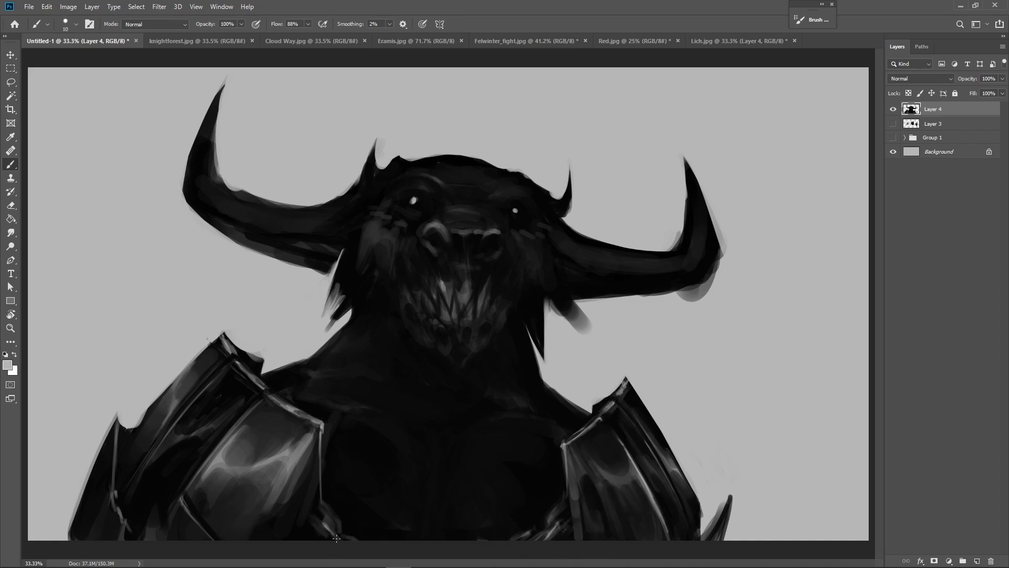
- Deepen the shadow between the left-hand plate's inner edge and its chain, sampling tones from the links
left_click(332, 442, "alt")
key("bracketright")
left_click_drag(327, 494, 317, 525)
left_click(330, 518, "alt")
left_click(325, 524, "alt")
left_click(329, 525, "alt")
left_click(341, 537, "alt")
left_click(326, 533, "alt")
left_click(318, 507, "alt")
left_click(337, 531, "alt")
key("bracketleft")
- Define the left-hand chain links with fine strokes while sampling light and dark tones around them
left_click_drag(330, 532, 320, 526)
left_click(329, 528, "alt")
left_click(334, 530, "alt")
left_click(334, 526, "alt")
left_click(339, 527, "alt")
left_click(341, 523, "alt")
left_click(339, 516, "alt")
- Repaint the left-hand chain's shading with sampled plate and shadow tones down to the lower edge
mouse_move(339, 515)
left_mouse_down()
mouse_move(336, 525)
mouse_move(323, 509)
mouse_move(337, 521)
mouse_move(323, 535)
left_mouse_up()
left_click(313, 458, "alt")
left_click(331, 518, "alt")
left_click(304, 354, "alt")
left_click(323, 516, "alt")
left_click_drag(319, 518, 329, 529)
key("[")
left_click(419, 508, "alt")
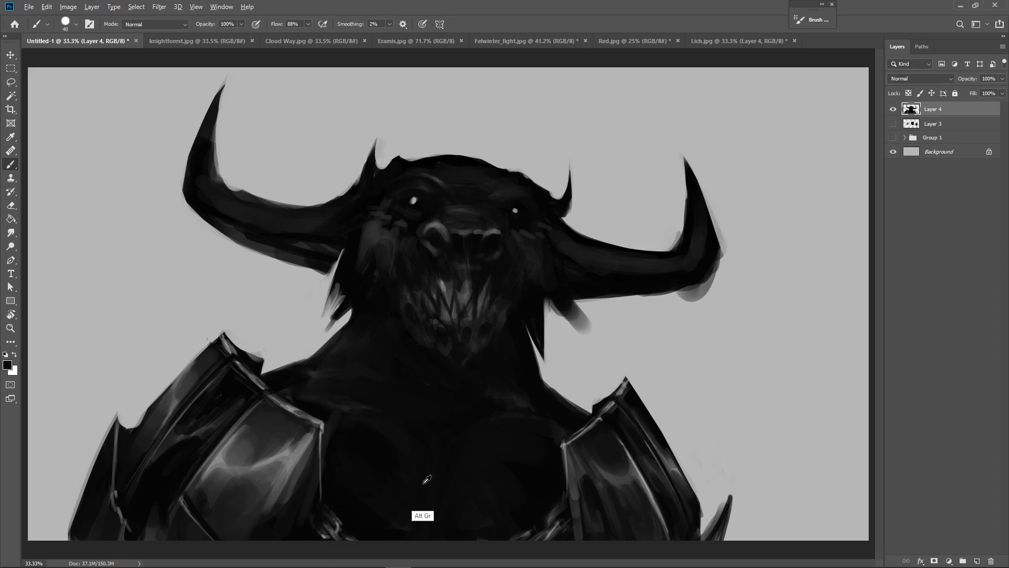
- Flip the image horizontally and paint thin drool strands hanging from both corners of the mouth
key("bracketright")
key("bracketright")
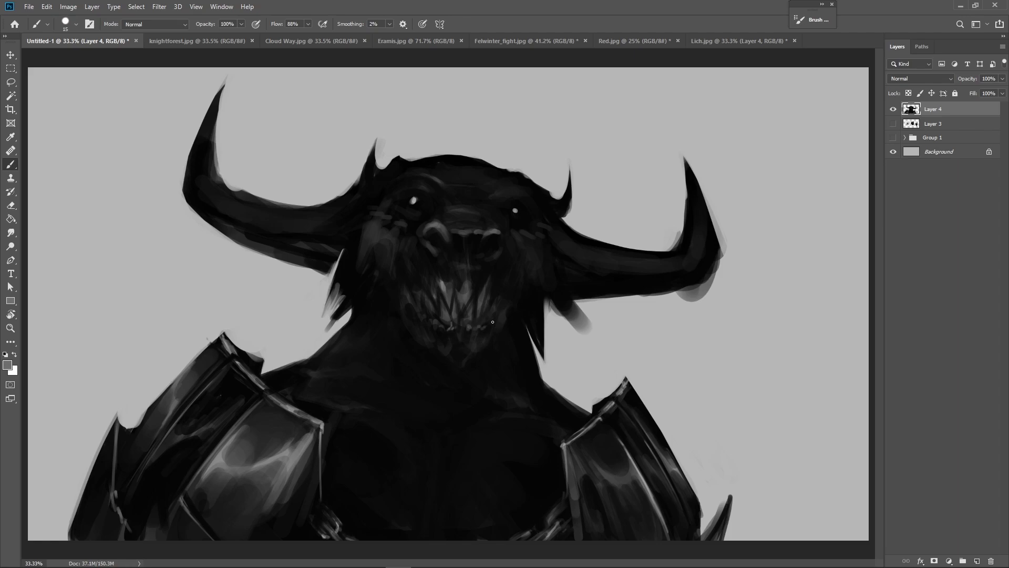
key("ctrl+shift+h")
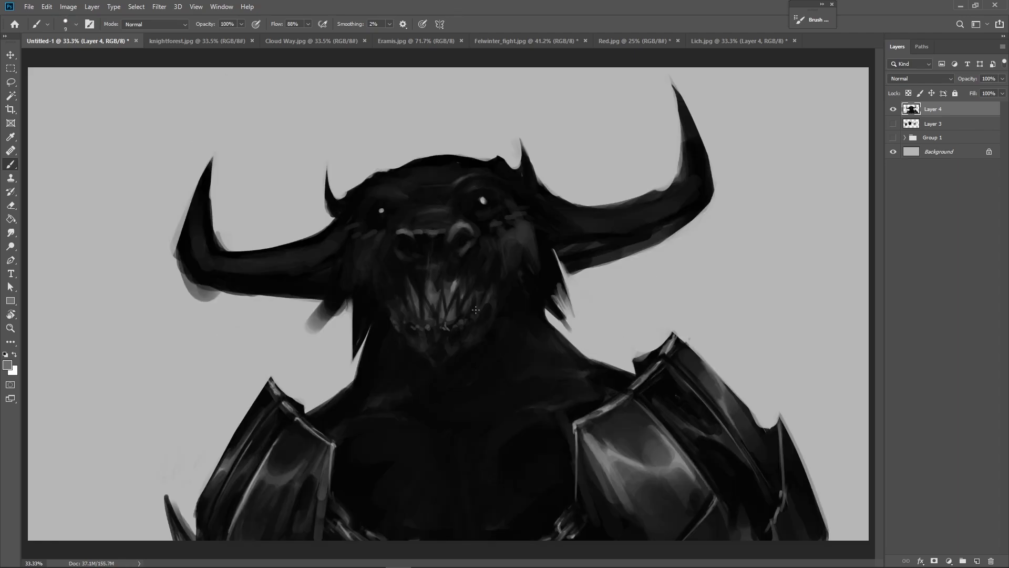
left_click_drag(393, 328, 402, 377)
left_click_drag(484, 324, 484, 360)
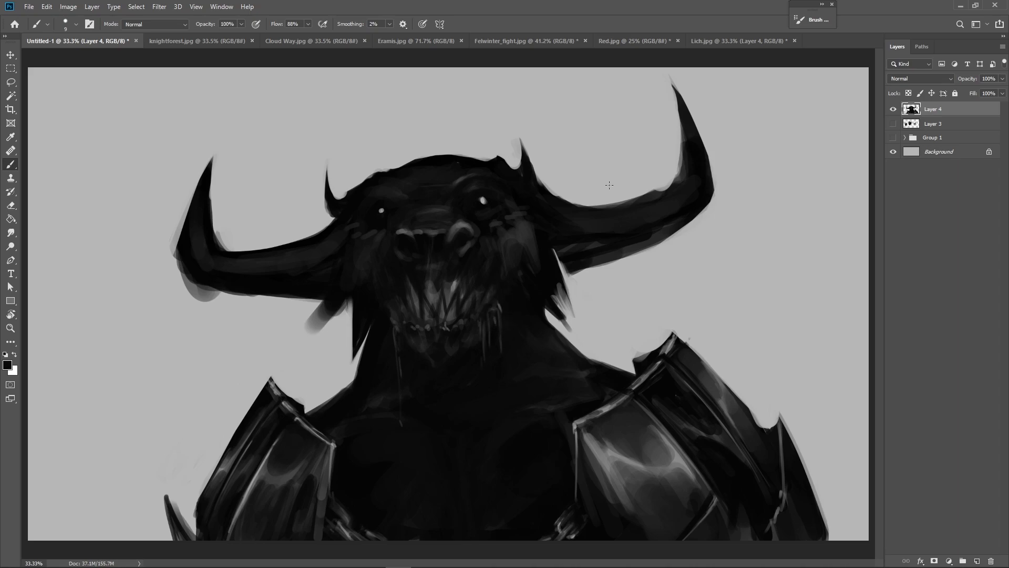
- Paint sampled grey strokes along the middle and underside of the right-hand horn to suggest ridges
left_click(593, 188, "alt")
mouse_move(594, 225)
left_mouse_down()
mouse_move(645, 201)
mouse_move(629, 209)
left_mouse_up()
left_click(620, 221, "alt")
left_click(601, 220, "alt")
left_click_drag(596, 252, 614, 244)
left_click(595, 219, "alt")
- Blend sampled tones at the base of the right-hand horn and along its upper inner curve
mouse_move(537, 211)
left_mouse_down()
mouse_move(556, 223)
mouse_move(532, 198)
left_mouse_up()
left_click(530, 192, "alt")
key("]")
left_click(528, 198, "alt")
left_click(583, 222, "alt")
left_click_drag(578, 221, 593, 225)
left_click(571, 222, "alt")
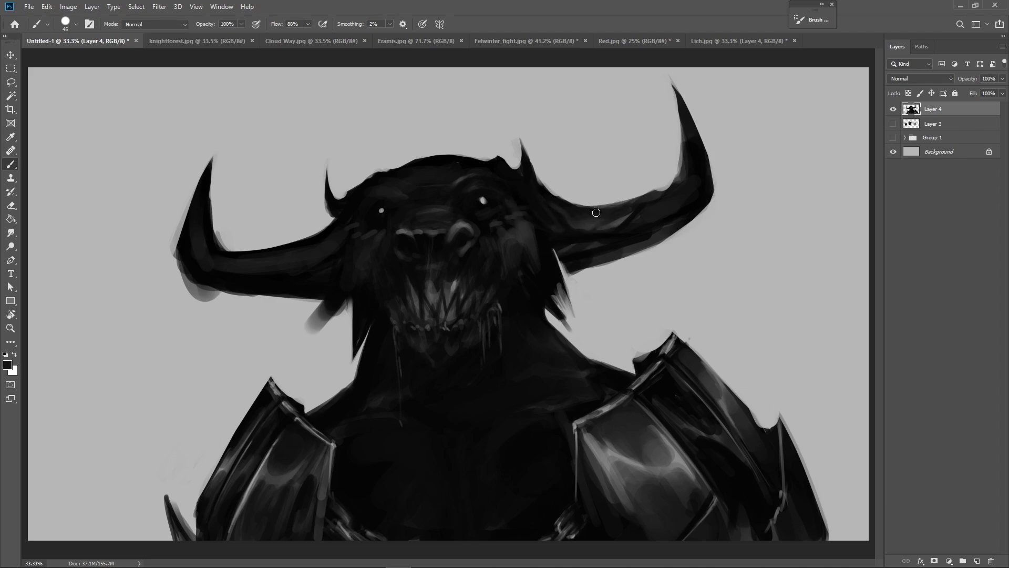
- Reduce the brush and paint small sampled texture strokes on the lower part of the right-hand horn near the head
key("[")
key("[")
key("[")
key("[")
key("[")
key("[")
key("[")
key("[")
key("bracketright")
key("bracketright")
key("bracketright")
key("bracketright")
left_click(595, 243, "alt")
mouse_move(594, 243)
left_mouse_down()
mouse_move(607, 235)
mouse_move(585, 249)
mouse_move(606, 243)
left_mouse_up()
left_click(600, 239, "alt")
left_click(606, 237, "alt")
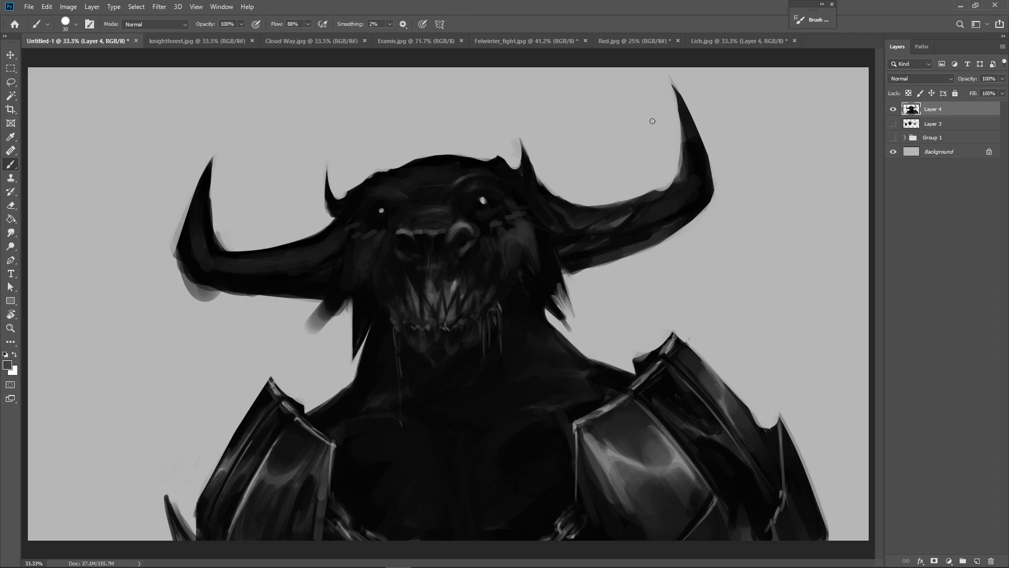
- Enlarge the brush and paint a grey highlight up the bend of the left-hand horn
key("bracketright")
key("bracketright")
left_click_drag(204, 258, 196, 220)
left_click(374, 293, "alt")
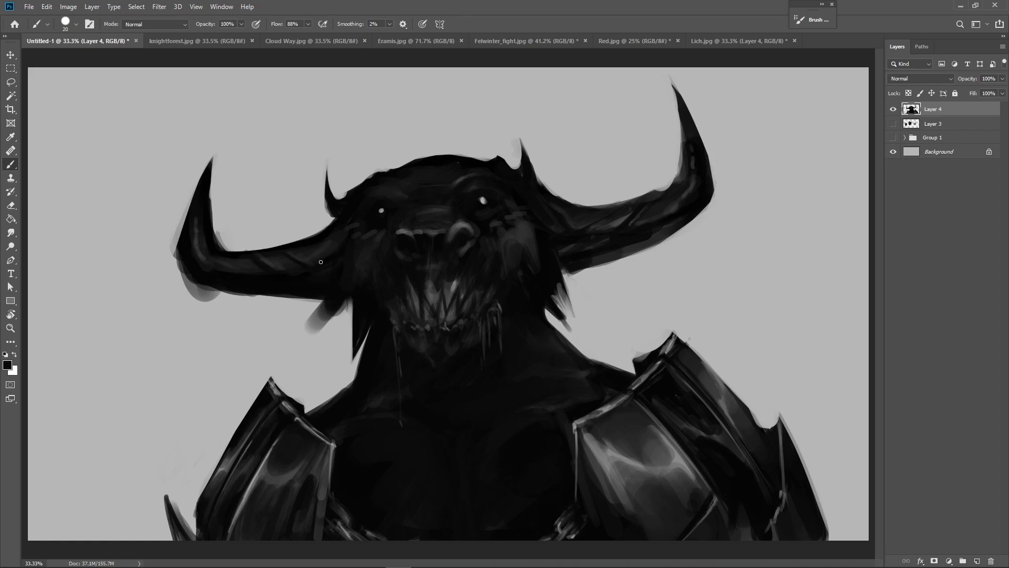
- Paint dark and grey ridges along the left-hand horn's lower shaft with sampled tones
left_click(241, 273, "alt")
mouse_move(268, 283)
left_mouse_down()
mouse_move(243, 265)
mouse_move(309, 262)
left_mouse_up()
left_click(261, 253, "alt")
left_click(293, 267, "alt")
key("]")
- Enlarge the brush and clean the outer contours of both horns, covering the smudge around the left-hand horn's bend
mouse_move(190, 292)
left_mouse_down()
mouse_move(252, 294)
mouse_move(184, 274)
mouse_move(177, 230)
mouse_move(190, 205)
left_mouse_up()
left_click_drag(173, 251, 218, 300)
mouse_move(743, 185)
left_mouse_down()
mouse_move(652, 249)
mouse_move(589, 271)
left_mouse_up()
- Refine the underside of the right-hand horn with sampled tones and a smaller brush
left_click_drag(599, 263, 661, 242)
left_click(655, 194, "alt")
key("[")
left_click_drag(601, 257, 633, 242)
- Reduce the brush and draw thin hair-like strands hanging beneath both horns
key("bracketleft")
key("bracketleft")
key("bracketleft")
left_click_drag(648, 294, 648, 242)
left_click_drag(642, 296, 637, 246)
mouse_move(569, 339)
left_mouse_down()
mouse_move(604, 261)
mouse_move(576, 268)
left_mouse_up()
left_click_drag(351, 314, 327, 402)
left_click_drag(309, 358, 296, 298)
left_click_drag(307, 323, 303, 304)
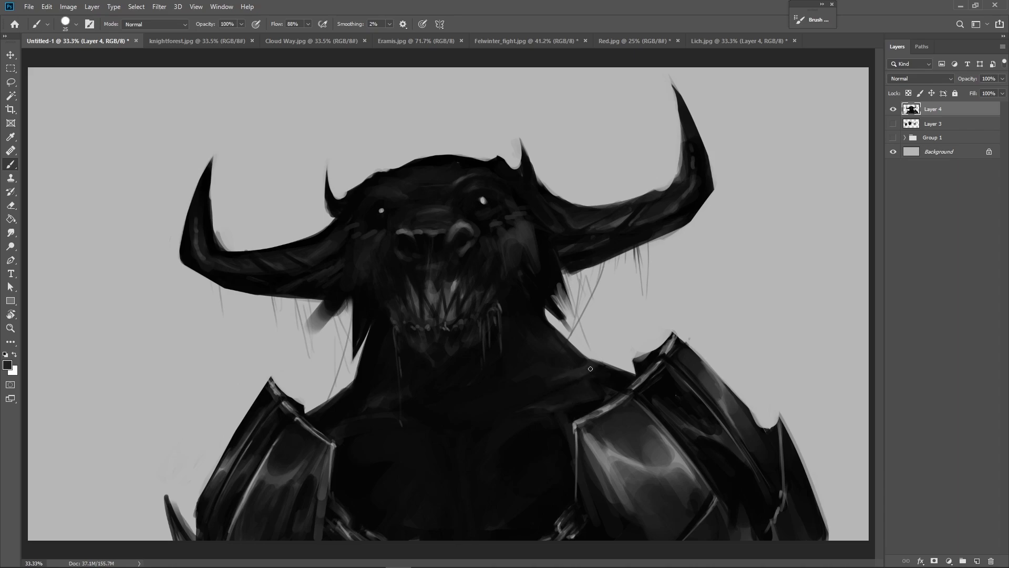
- Blend sampled tones along the shoulder slopes on both sides of the neck, adding soft muscle planes
left_click_drag(594, 369, 573, 375)
key("[")
left_click(423, 361, "alt")
left_click(369, 366, "alt")
left_click_drag(349, 386, 359, 362)
left_click(352, 397, "alt")
left_click(378, 393, "alt")
mouse_move(354, 386)
left_mouse_down()
mouse_move(372, 360)
mouse_move(395, 364)
mouse_move(384, 322)
mouse_move(391, 336)
mouse_move(356, 380)
left_mouse_up()
left_click(395, 364, "alt")
left_click(395, 293, "alt")
key("bracketleft")
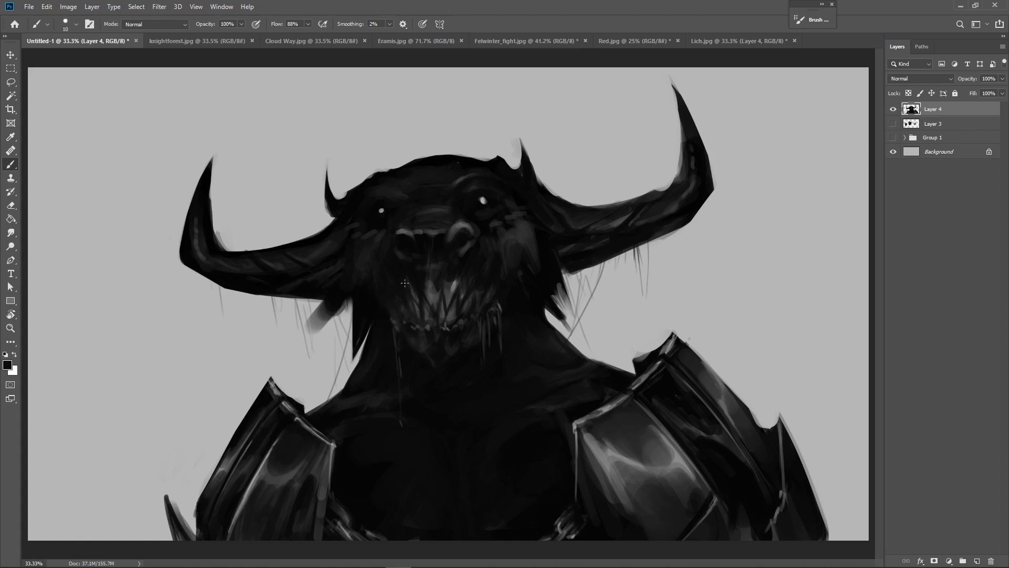
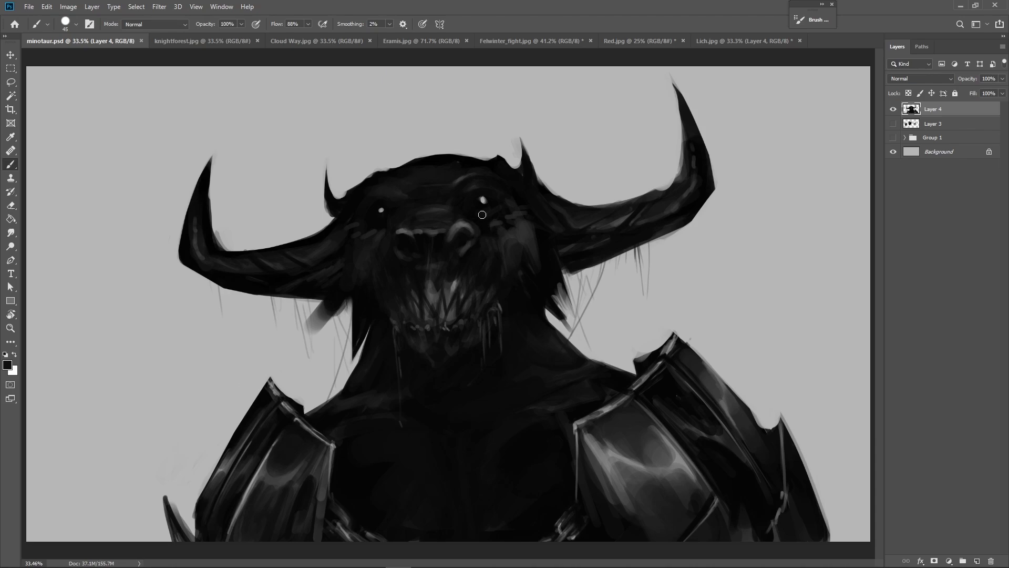
- Sample muzzle tones and soften the rim above the right-hand nostril with a size 45 brush
key("alt")
left_click(464, 226, "alt")
mouse_move(462, 232)
left_mouse_down()
mouse_move(474, 247)
mouse_move(453, 237)
mouse_move(473, 234)
mouse_move(460, 223)
left_mouse_up()
left_click(443, 243, "alt")
left_click(456, 241, "alt")
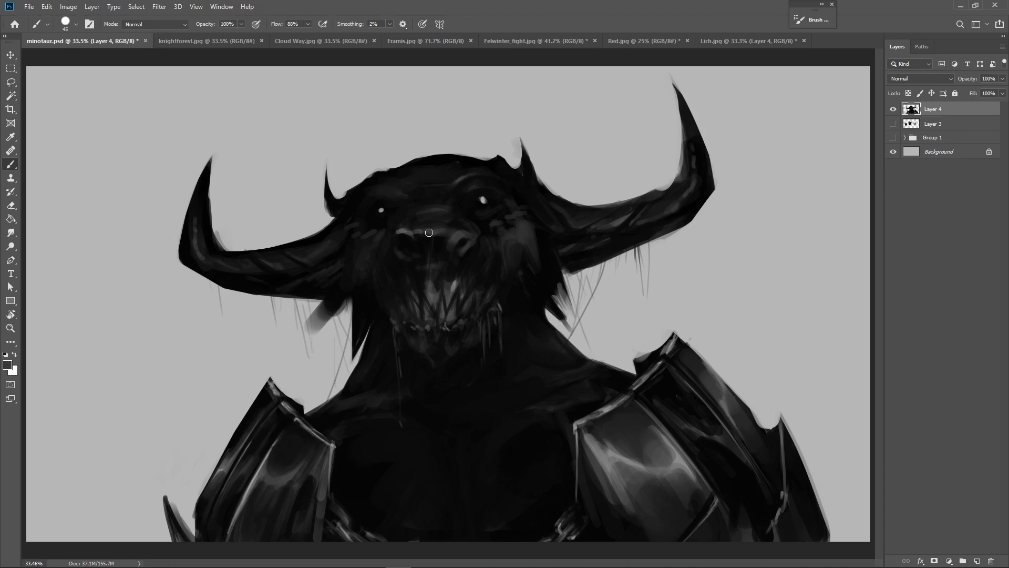
- Paint both nostrils with a sampled dark tone
left_click(400, 245, "alt")
left_click_drag(398, 250, 398, 242)
left_click_drag(462, 243, 465, 251)
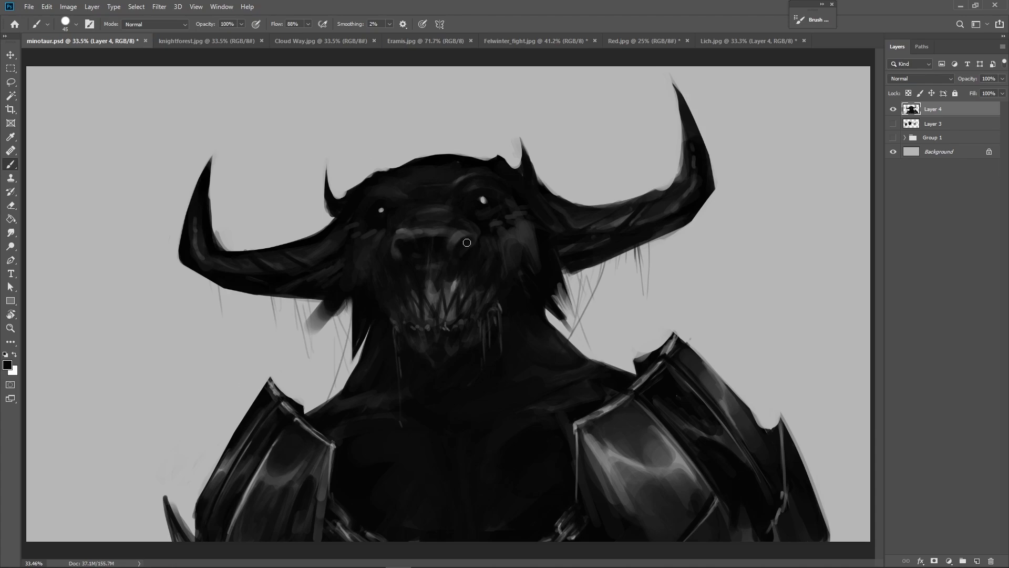
left_click(463, 238, "alt")
- Blend sampled greys across the muzzle below the nostrils and enlarge the brush to 100
left_click(413, 201, "alt")
left_click(413, 203, "alt")
left_click(450, 227, "alt")
left_click(468, 241, "alt")
left_click_drag(445, 257, 431, 273)
key("]")
key("bracketright")
key("bracketright")
key("bracketright")
key("bracketright")
key("bracketright")
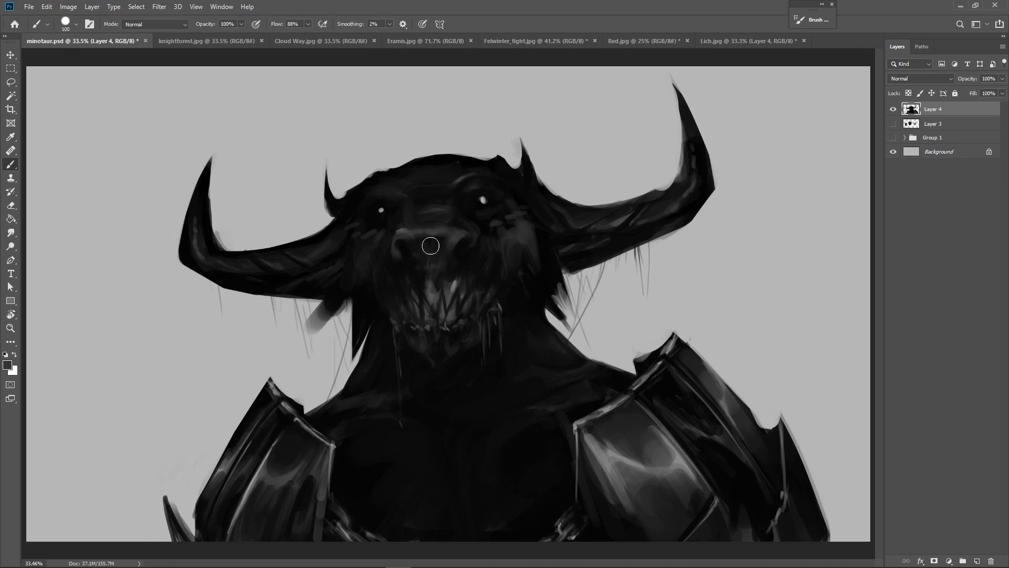
- Paint out the old eyes with sampled dark tones and repaint both slightly lower in light grey, using a size 60 brush
key("bracketleft")
key("bracketleft")
key("bracketleft")
key("bracketleft")
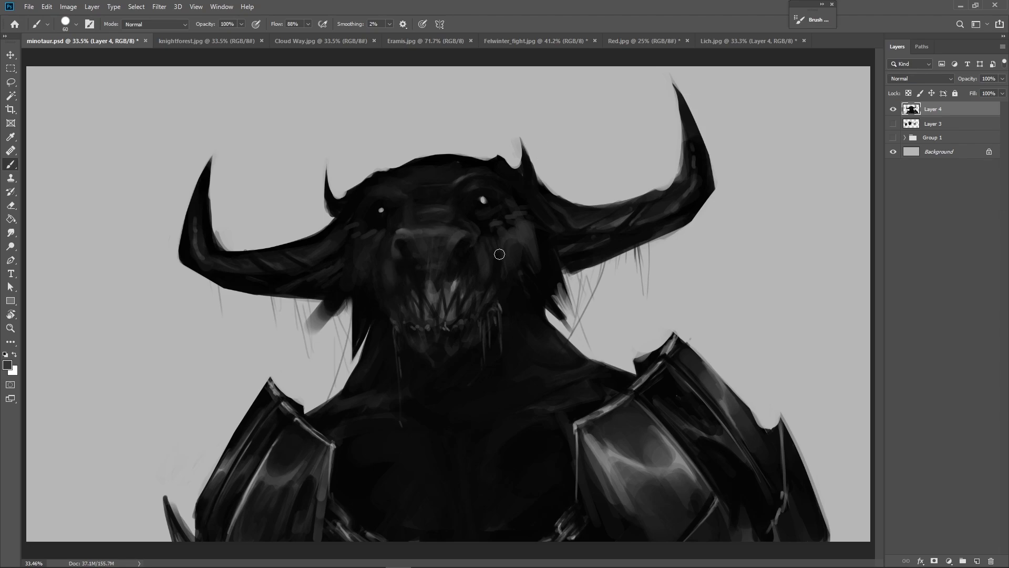
key("bracketleft")
key("bracketleft")
key("bracketleft")
left_click(484, 204, "alt")
left_click(483, 204)
left_click_drag(386, 214, 375, 209)
left_click(550, 150, "alt")
key("bracketright")
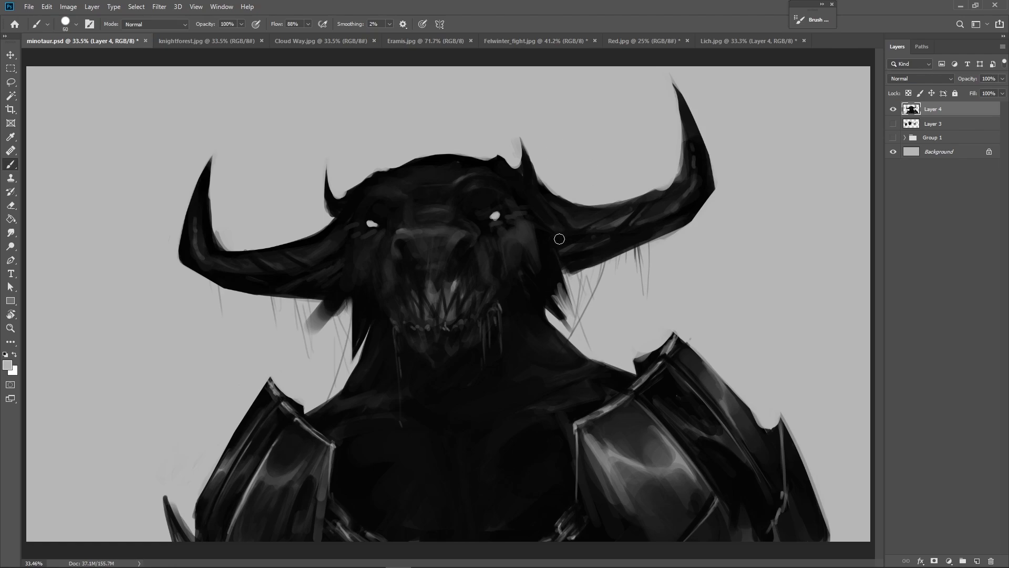
- Shade the socket and lid around the right-hand eye with sampled dark greys
left_click_drag(476, 223, 493, 206)
key("ctrl+z")
mouse_move(490, 205)
left_mouse_down()
mouse_move(506, 212)
mouse_move(488, 201)
left_mouse_up()
left_click(481, 221, "alt")
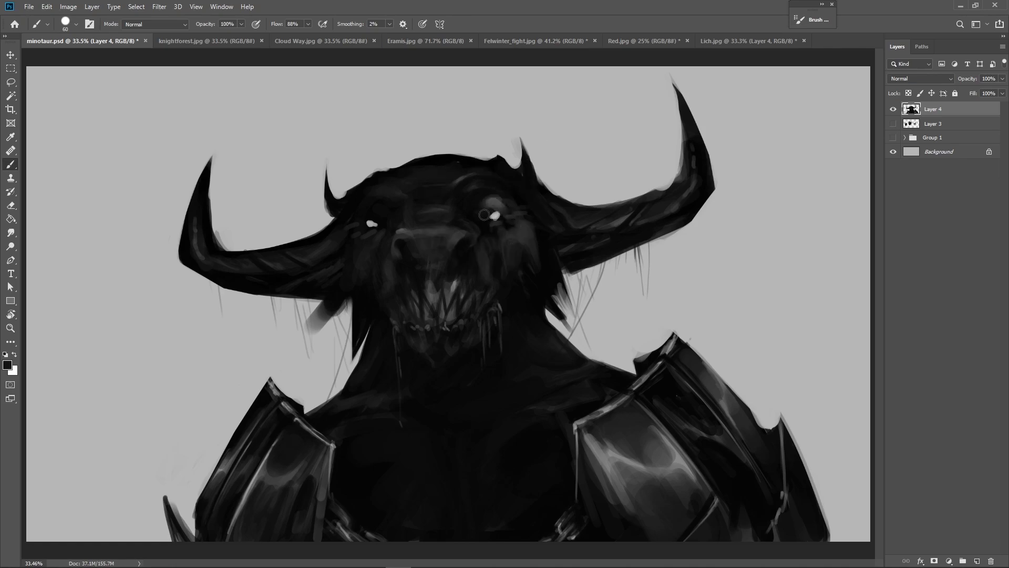
left_click(495, 225, "alt")
left_click(478, 215, "alt")
mouse_move(475, 214)
left_mouse_down()
mouse_move(507, 210)
mouse_move(517, 221)
mouse_move(489, 187)
left_mouse_up()
- Smooth over the curved brow lines above the right-hand eye and the forehead with a size 100 brush
key("bracketright")
key("bracketright")
key("bracketright")
key("bracketright")
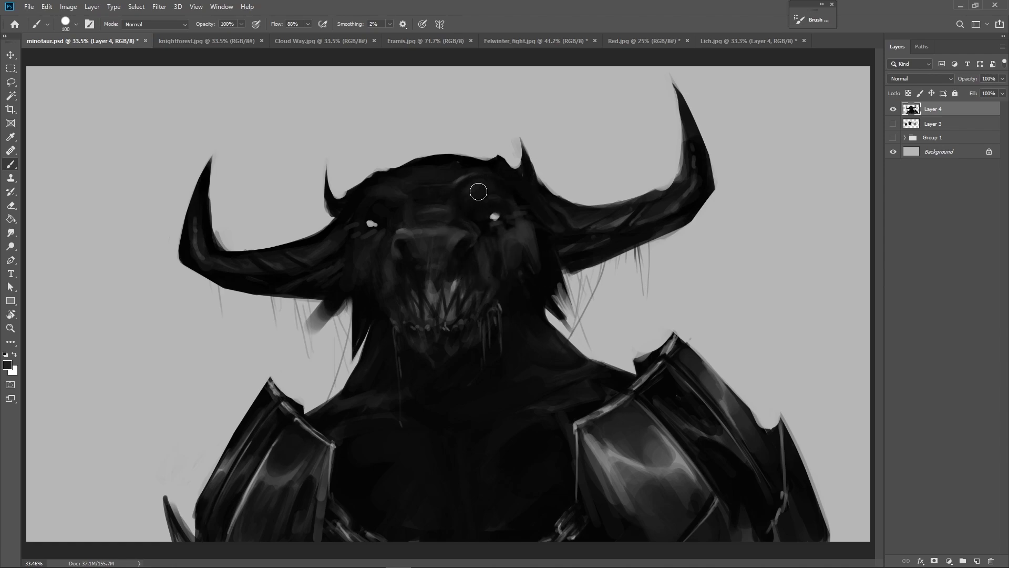
mouse_move(502, 195)
left_mouse_down()
mouse_move(494, 175)
mouse_move(473, 180)
mouse_move(501, 197)
left_mouse_up()
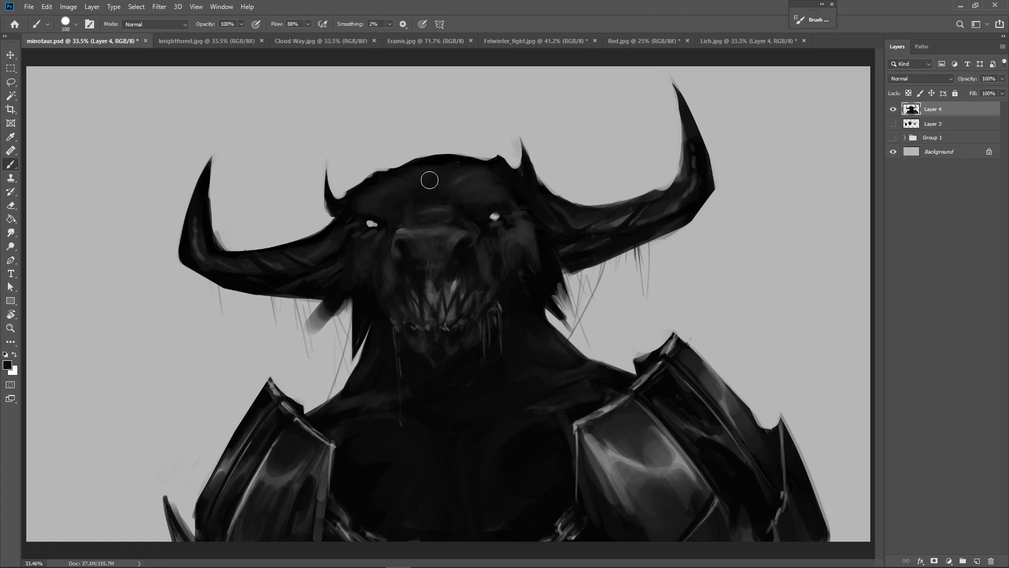
- Blend a sampled dark grey into the forehead above the right-hand eye with a size 50 brush
key("alt")
key("bracketleft")
key("bracketleft")
key("bracketleft")
key("bracketleft")
key("bracketleft")
left_click(476, 187, "alt")
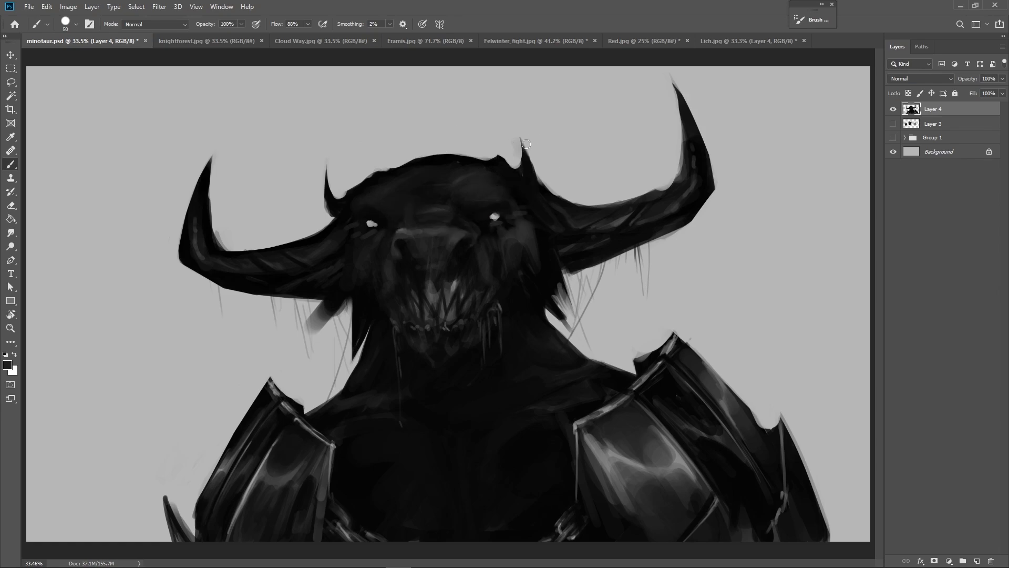
- Sample tones around the left-hand eye and brow and blend them into the socket and forehead, varying the brush size
left_click(367, 217, "alt")
left_click(382, 226, "alt")
left_click(402, 204, "alt")
key("[")
key("bracketright")
key("bracketright")
key("bracketright")
key("bracketright")
key("bracketleft")
key("bracketleft")
key("bracketleft")
key("bracketleft")
- Redefine the dark nostrils and shade the areas beneath both eyes with sampled tones and a size 35 brush
left_click(464, 237, "alt")
left_click(485, 271, "alt")
key("bracketleft")
left_click(502, 228, "alt")
left_click(367, 234, "alt")
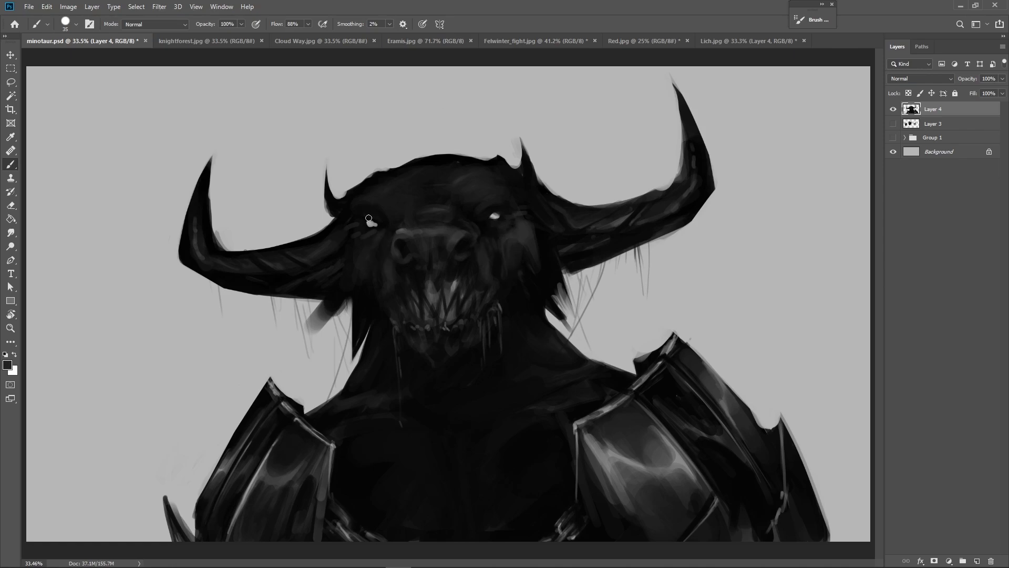
- Sharpen both bright eyes into slanted shapes with a smaller brush and sampled light and dark tones
left_click(358, 223, "alt")
left_click(521, 232, "alt")
key("[")
key("[")
key("[")
left_click_drag(505, 225, 496, 213)
left_click(494, 215, "alt")
left_click(373, 222)
left_click(374, 217, "alt")
- Blend sampled greys across the right-hand cheek below the eye and enlarge the brush to 70
left_click(486, 229, "alt")
key("]")
key("]")
key("]")
key("]")
key("]")
left_click(509, 237, "alt")
left_click_drag(501, 246, 486, 250)
key("bracketright")
key("bracketright")
key("bracketright")
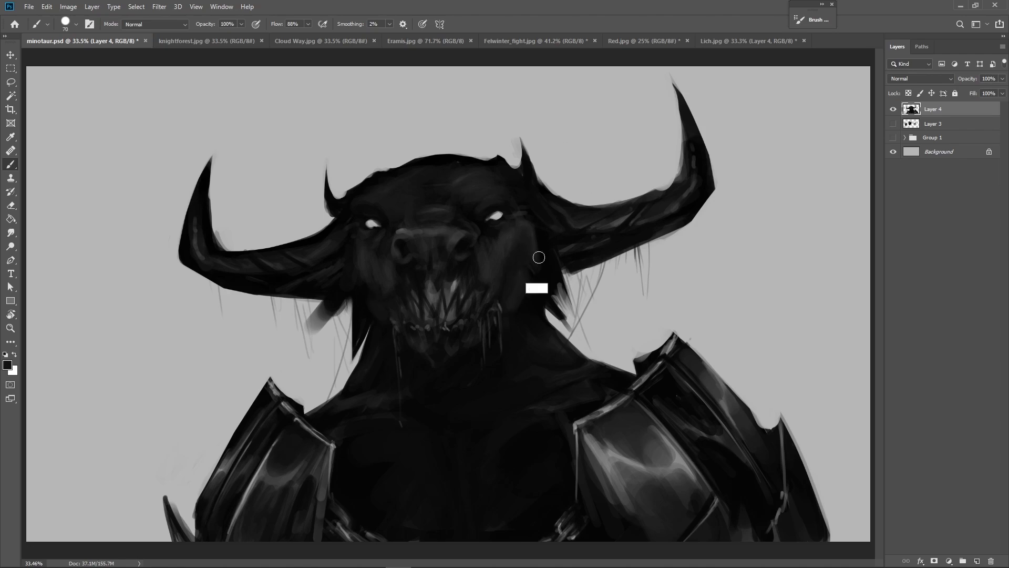
- Paint drooping dark ears beneath both horns with a size 45 brush
key("bracketleft")
key("bracketleft")
key("bracketleft")
mouse_move(558, 257)
left_mouse_down()
mouse_move(579, 303)
mouse_move(569, 317)
mouse_move(577, 311)
mouse_move(556, 292)
left_mouse_up()
mouse_move(320, 300)
left_mouse_down()
mouse_move(295, 346)
mouse_move(338, 334)
mouse_move(357, 305)
mouse_move(300, 336)
mouse_move(334, 318)
mouse_move(346, 324)
mouse_move(359, 305)
mouse_move(362, 344)
left_mouse_up()
left_click(568, 213, "alt")
left_click_drag(546, 243, 578, 299)
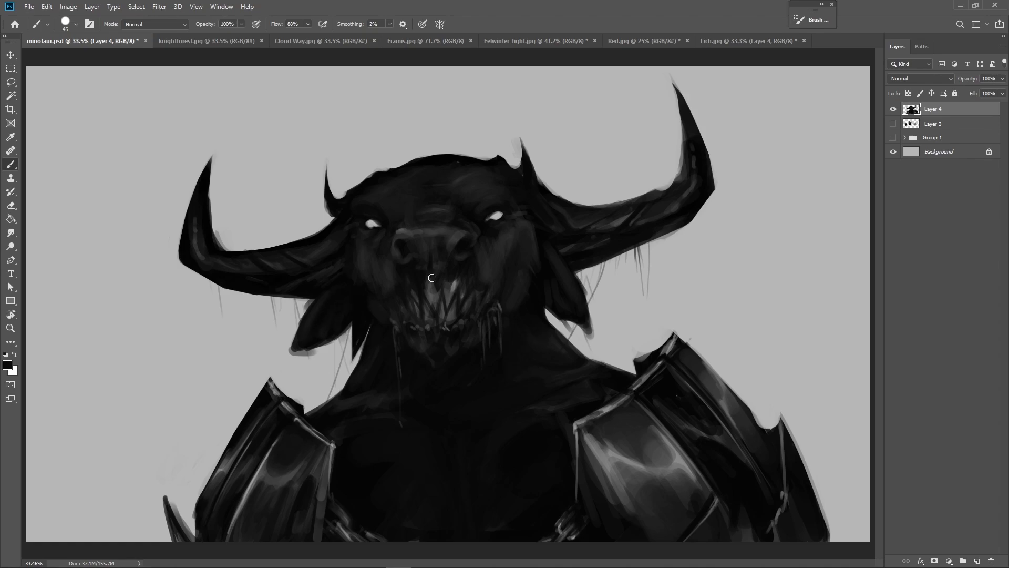
left_click_drag(553, 256, 563, 274)
- Sample the left-hand cheek tone and blend dark tones over the chin below the teeth to soften its loose details
key("bracketleft")
key("bracketleft")
key("bracketleft")
key("bracketleft")
key("bracketleft")
key("bracketleft")
left_click(371, 300, "alt")
key("bracketright")
key("bracketright")
key("bracketright")
key("bracketright")
key("bracketright")
key("bracketright")
left_click(427, 349, "alt")
mouse_move(427, 349)
left_mouse_down()
mouse_move(408, 340)
mouse_move(425, 366)
left_mouse_up()
left_click(430, 374, "alt")
- Sample tooth and muzzle greys and paint small lip details along the upper mouth with a fine brush
left_click(456, 289, "alt")
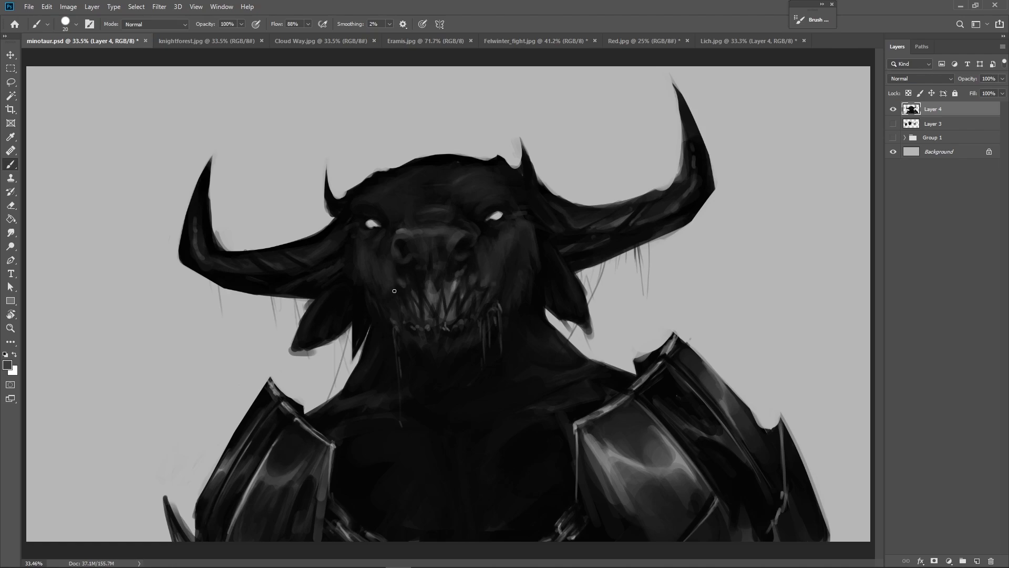
key("[")
key("]")
key("]")
left_click(477, 273, "alt")
left_click(468, 292, "alt")
key("bracketleft")
key("bracketleft")
key("bracketleft")
- Refine the right-hand upper teeth and the gaps between them with sampled light and dark tones, ending with a size 25 brush
left_click(466, 285, "alt")
left_click(465, 289, "alt")
left_click(476, 282, "alt")
left_click(484, 284, "alt")
left_click(467, 287, "alt")
left_click(462, 287, "alt")
mouse_move(459, 301)
left_mouse_down()
mouse_move(457, 316)
mouse_move(456, 296)
left_mouse_up()
left_click(459, 298, "alt")
key("bracketright")
key("bracketright")
key("bracketright")
key("bracketright")
key("bracketright")
key("bracketleft")
key("bracketleft")
key("bracketleft")
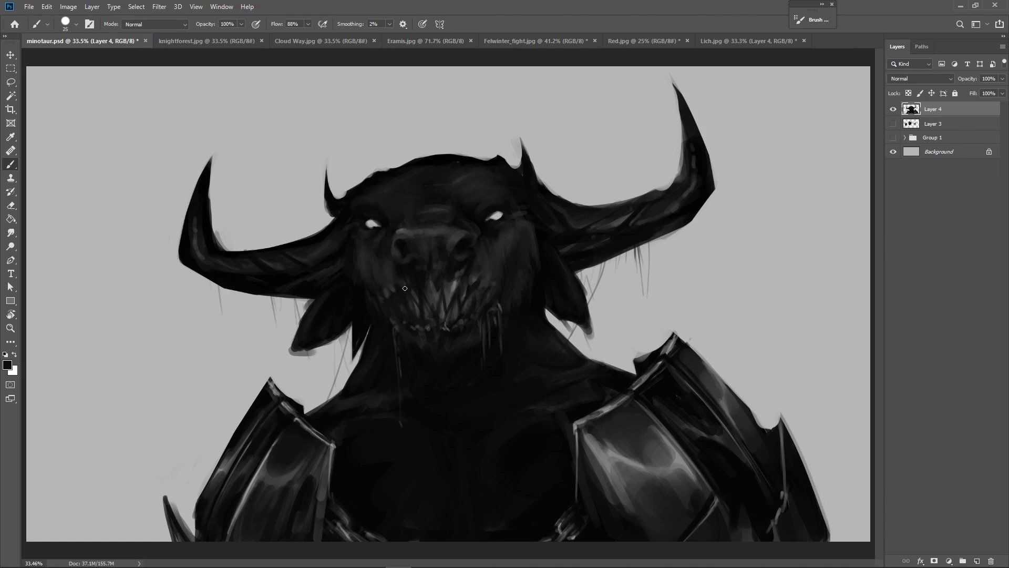
- Shape the left-hand upper teeth and gum line with sampled greys
left_click(394, 289, "alt")
left_click_drag(392, 292, 398, 282)
left_click(395, 285, "alt")
left_click(394, 282, "alt")
left_click(397, 271, "alt")
left_click(407, 324, "alt")
left_click(379, 297, "alt")
left_click_drag(390, 290, 399, 288)
- Blend sampled tones up the left-hand side of the muzzle above the teeth with a smaller brush
left_click(389, 273, "alt")
left_click(386, 250, "alt")
key("bracketleft")
left_click(388, 265, "alt")
left_click(389, 242, "alt")
left_click(391, 274, "alt")
- Shade the fold beneath the right-hand eye with sampled tones
left_click(508, 219, "alt")
left_click_drag(493, 233, 508, 228)
left_click(498, 232, "alt")
key("bracketright")
key("bracketright")
- Define the central teeth and the lip above them with sampled light and dark tones and a small brush
left_click(452, 274, "alt")
key("bracketleft")
key("bracketleft")
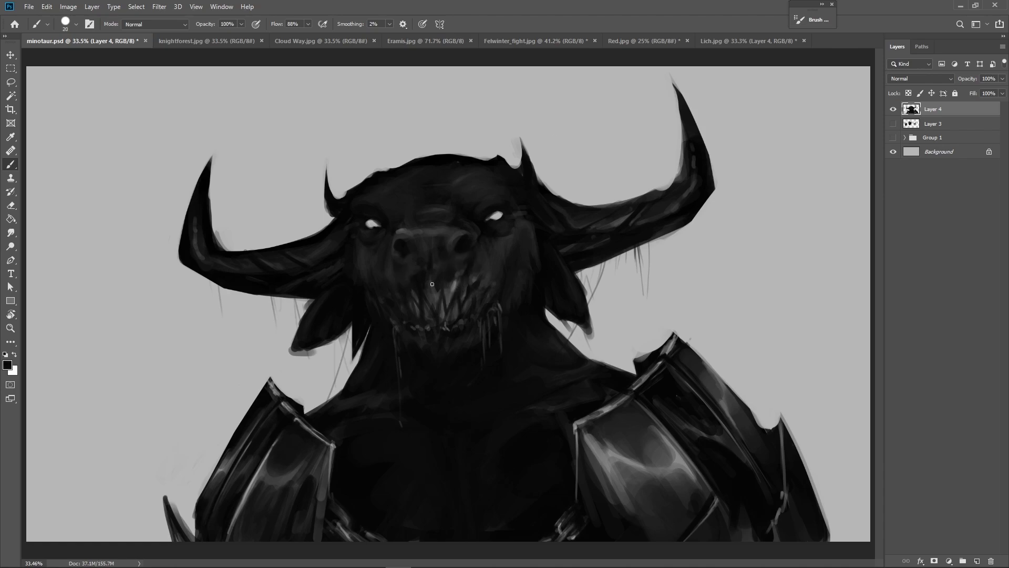
left_click(415, 302, "alt")
left_click(416, 297, "alt")
left_click(429, 293, "alt")
left_click(437, 307, "alt")
left_click(427, 288, "alt")
left_click(423, 272, "alt")
key("bracketleft")
key("bracketleft")
key("bracketleft")
left_click(468, 339, "alt")
- Paint thin highlights along the muzzle's upper rim above the nostrils with sampled light grey and a size 15 brush
key("bracketright")
key("bracketright")
key("bracketright")
key("bracketright")
key("bracketright")
left_click(461, 234, "alt")
left_click(621, 345, "alt")
key("bracketleft")
left_click_drag(455, 233, 439, 237)
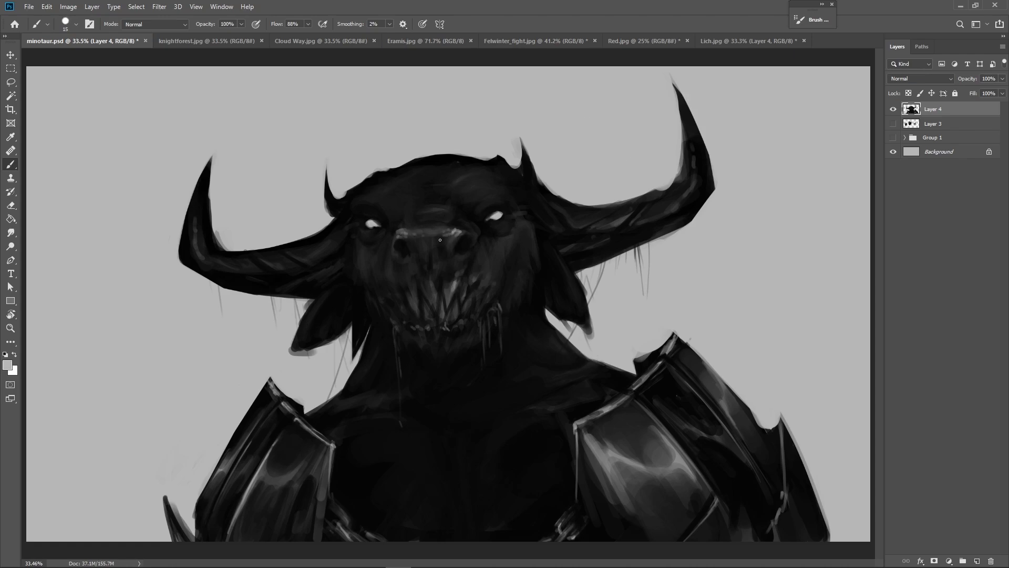
- Blend sampled greys along the muzzle's upper rim and over the bridge of the nose
left_click(400, 234, "alt")
key("bracketright")
left_click(430, 209, "alt")
left_click(452, 215, "alt")
- Refine the teeth on the right-hand side of the mouth with sampled light and dark tones and a size 10 brush
left_click(472, 298, "alt")
left_click(466, 305, "alt")
left_click(485, 298, "alt")
key("bracketleft")
key("bracketleft")
key("bracketleft")
key("bracketleft")
key("bracketleft")
key("bracketleft")
key("bracketleft")
left_click(471, 300, "alt")
left_click(478, 288, "alt")
left_click(464, 295, "alt")
left_click(469, 307, "alt")
left_click(450, 288, "alt")
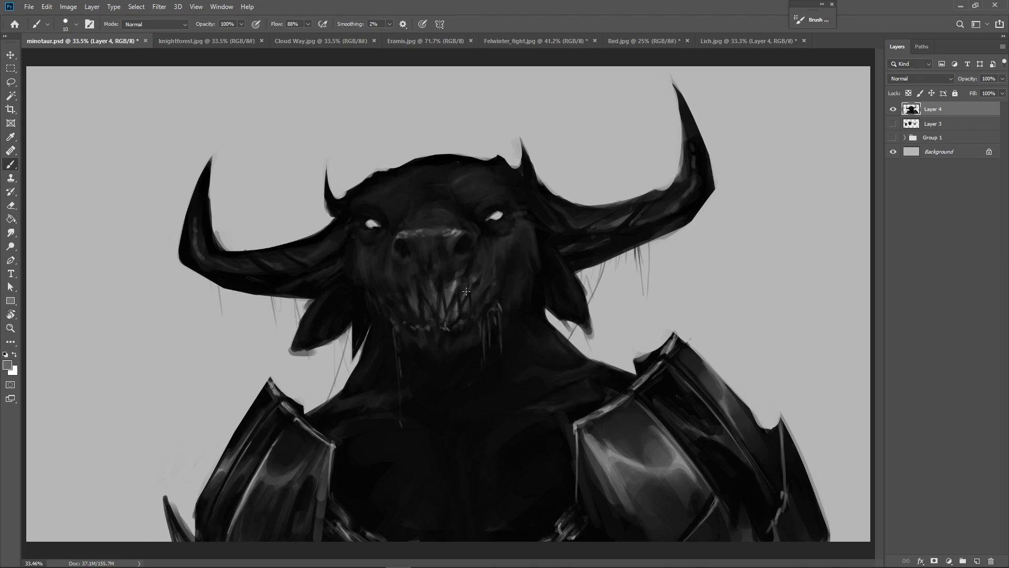
- Blend sampled dark tones around the right-hand mouth corner and the cheek above it
left_click(479, 287, "alt")
key("bracketright")
key("bracketright")
key("bracketright")
left_click(479, 363, "alt")
left_click(484, 297, "alt")
left_click(478, 297, "alt")
left_click(490, 272, "alt")
- Soften and extend the strands hanging beneath the right-hand mouth corner with dark grey, varying the brush size up to 35
key("bracketleft")
key("bracketleft")
key("bracketleft")
key("bracketleft")
key("bracketright")
key("bracketright")
key("bracketright")
key("bracketleft")
key("bracketleft")
key("bracketright")
key("bracketright")
key("bracketright")
key("bracketright")
key("bracketright")
key("bracketleft")
key("bracketleft")
key("bracketleft")
key("bracketleft")
key("bracketleft")
key("bracketright")
key("bracketright")
key("bracketright")
key("bracketright")
key("bracketright")
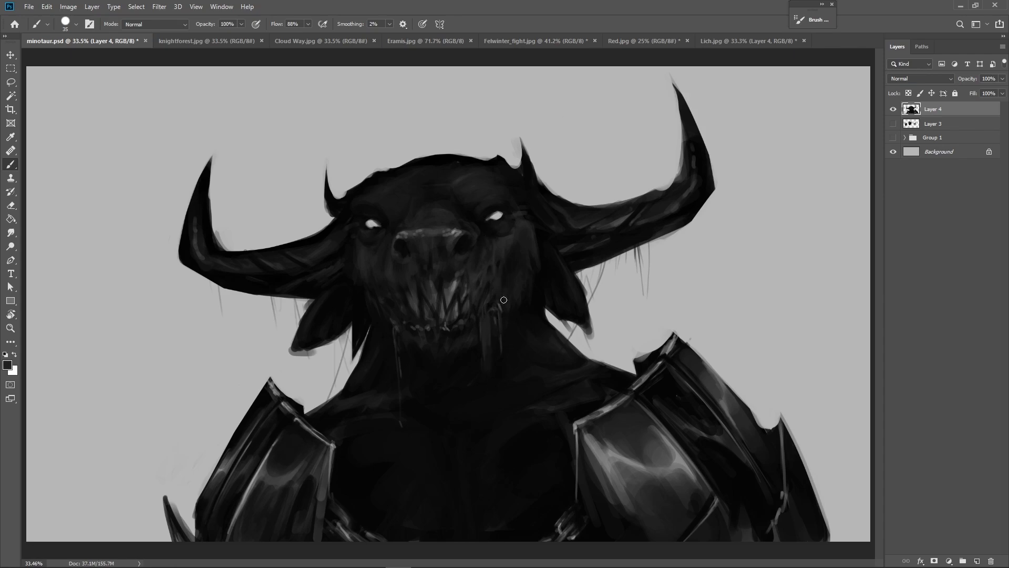
key("bracketleft")
key("bracketleft")
key("bracketleft")
key("bracketright")
- Sample the background grey at brush size 30, and hide and reshow the Background layer to check the silhouette
left_click(587, 281, "alt")
key("bracketright")
key("bracketright")
key("bracketright")
left_click(893, 153)
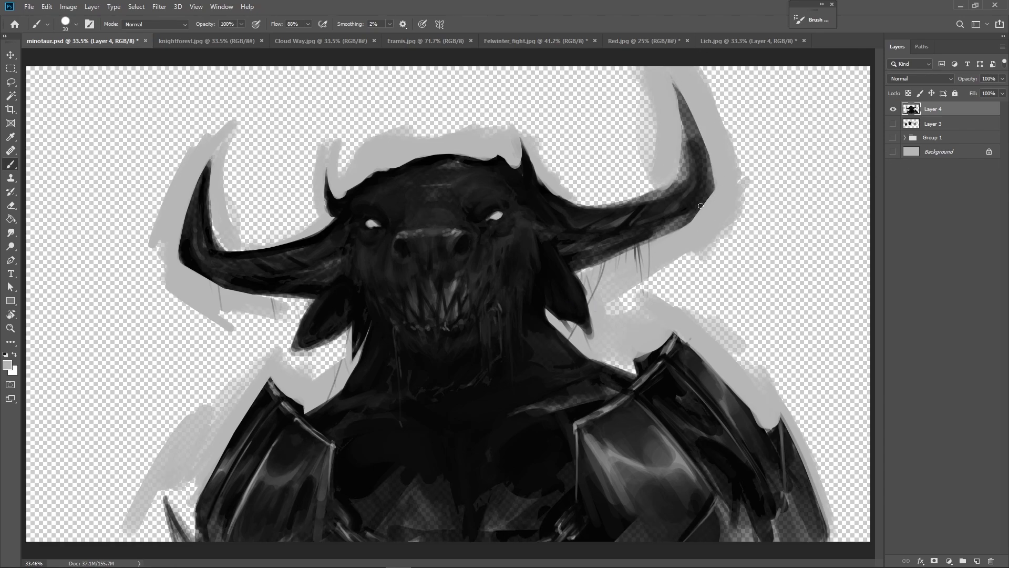
left_click(892, 151)
- Smooth the shading and inner curves of both large horns with sampled tones
left_click(684, 216, "alt")
mouse_move(655, 194)
left_mouse_down()
mouse_move(676, 178)
mouse_move(683, 154)
mouse_move(682, 171)
mouse_move(644, 195)
left_mouse_up()
left_click(692, 145, "alt")
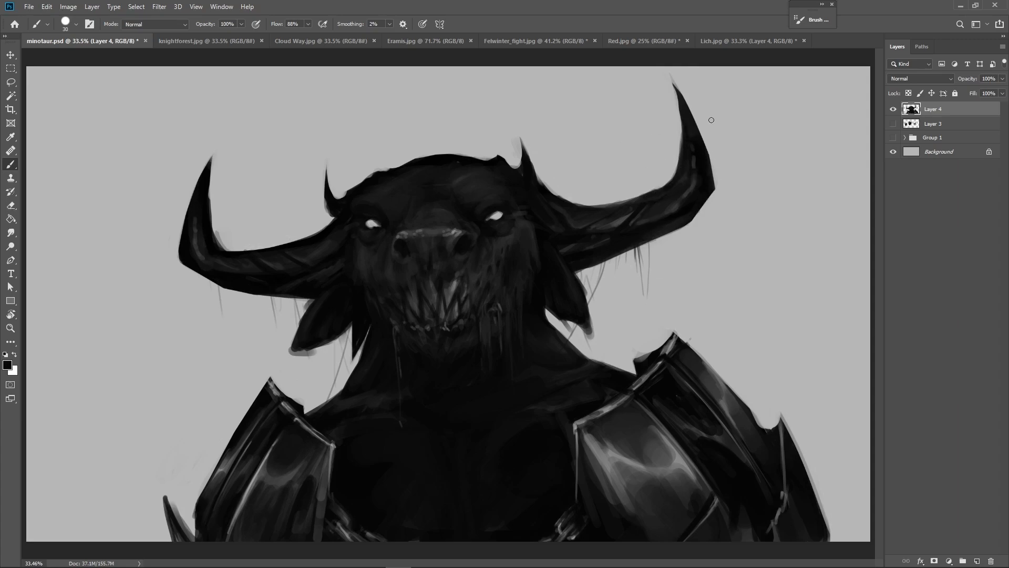
left_click_drag(214, 235, 225, 252)
left_click_drag(209, 209, 221, 247)
- Shade the right-hand collarbone and upper chest beside the shoulder armour with sampled dark greys
left_click(549, 408, "alt")
key("bracketleft")
key("bracketleft")
key("bracketleft")
key("bracketright")
key("bracketright")
key("bracketright")
key("bracketright")
key("bracketright")
left_click(536, 409, "alt")
left_click(519, 417, "alt")
left_click(575, 415, "alt")
left_click_drag(574, 382, 564, 407)
- Shape the left-hand collarbone and shoulder muscle with sampled dark greys, varying the brush size up to 50
key("bracketleft")
key("bracketleft")
key("bracketleft")
key("bracketleft")
key("bracketleft")
key("bracketright")
key("bracketright")
key("bracketright")
key("bracketright")
key("bracketright")
key("bracketright")
key("bracketright")
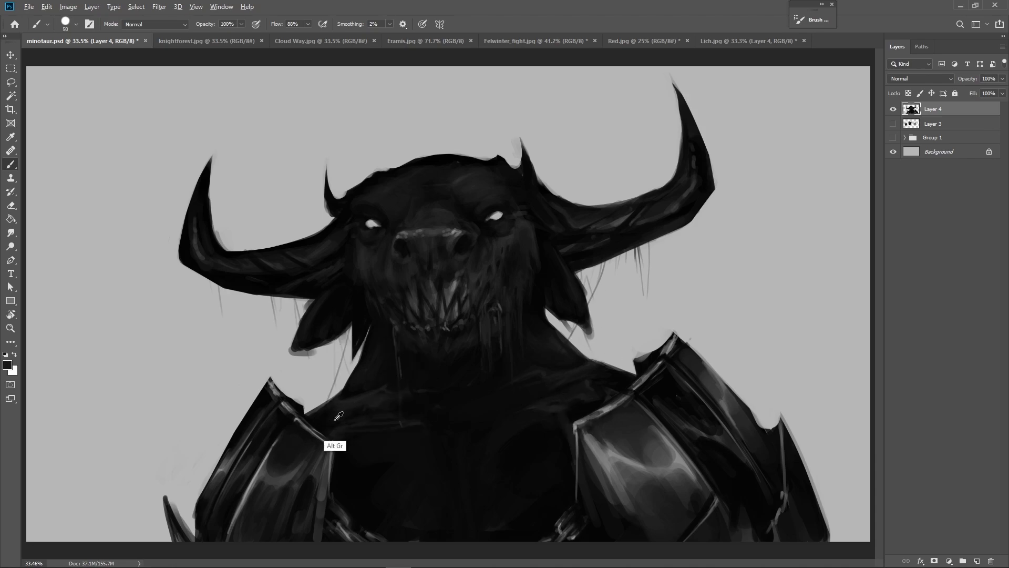
left_click(365, 395, "alt")
key("bracketleft")
key("bracketleft")
key("bracketleft")
key("bracketleft")
left_click(375, 397, "alt")
- Model the left-hand chest muscle with soft sampled tones and a size 50 brush
key("bracketright")
key("bracketright")
key("bracketright")
key("bracketright")
key("bracketright")
key("bracketright")
key("bracketright")
left_click(376, 475, "alt")
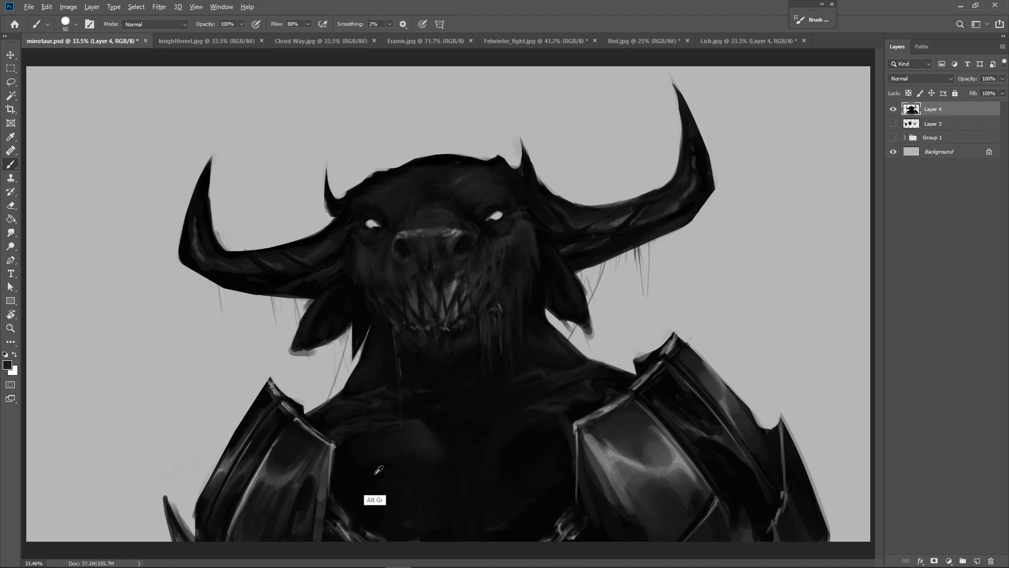
left_click_drag(408, 434, 437, 457)
- Define the centre line of the chest with faint strokes of sampled grey
left_click(591, 253, "alt")
left_click(457, 421, "alt")
mouse_move(457, 420)
left_mouse_down()
mouse_move(456, 478)
mouse_move(434, 413)
mouse_move(444, 497)
left_mouse_up()
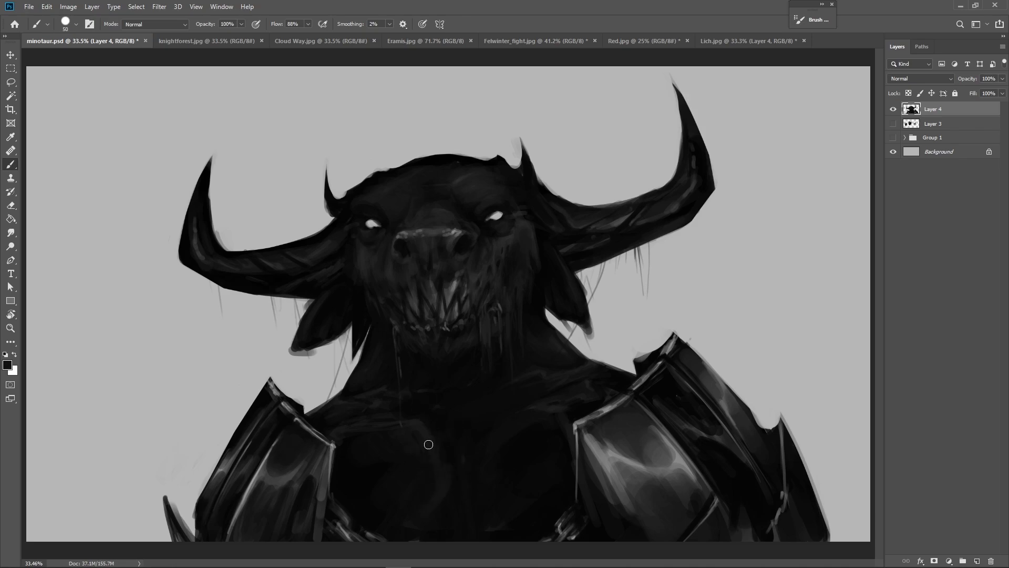
left_click(417, 418, "alt")
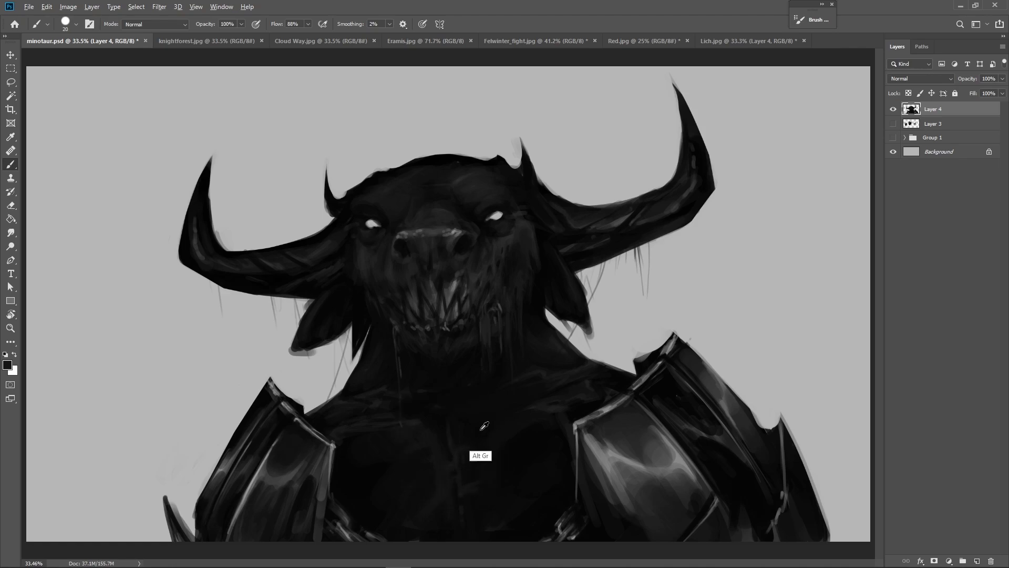
key("]")
mouse_move(459, 447)
left_mouse_down()
mouse_move(464, 413)
mouse_move(456, 444)
left_mouse_up()
- Blend the middle of the chest into shadow with a sampled dark tone and a larger brush
left_click(461, 404, "alt")
key("bracketright")
key("bracketright")
key("bracketright")
key("bracketright")
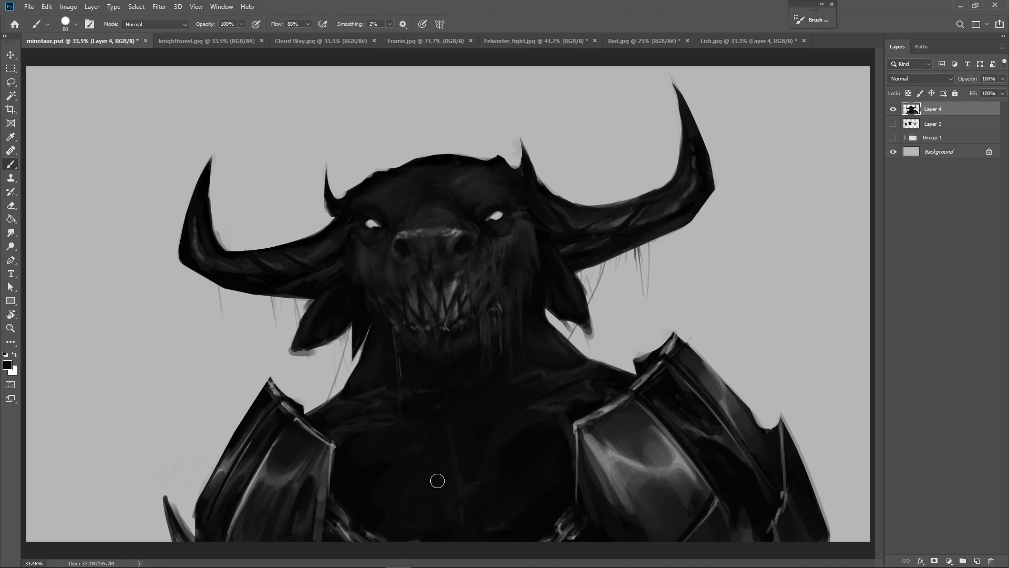
- Paint subtle muscle folds across the base of the neck and the left-hand collarbone with sampled greys
key("bracketleft")
key("bracketleft")
key("bracketleft")
key("bracketleft")
left_click(542, 371, "alt")
left_click(379, 404, "alt")
key("bracketright")
key("bracketright")
key("bracketright")
key("bracketright")
key("bracketleft")
key("bracketleft")
key("bracketleft")
key("bracketleft")
key("bracketleft")
key("bracketleft")
- Blend sampled dark tones along the right-hand side of the neck below the ear
left_click(557, 345, "alt")
left_click(549, 337, "alt")
key("bracketright")
key("bracketright")
key("bracketright")
key("bracketright")
- Trim the lower edges of both ears into sharper, ragged shapes with sampled background grey and a smaller brush
key("bracketleft")
key("bracketleft")
key("bracketleft")
key("bracketleft")
key("bracketleft")
key("bracketleft")
key("bracketleft")
left_click_drag(344, 277, 327, 300)
left_click(322, 365, "alt")
left_click_drag(342, 337, 291, 353)
left_click_drag(290, 350, 296, 331)
mouse_move(592, 337)
left_mouse_down()
mouse_move(573, 271)
mouse_move(578, 320)
mouse_move(561, 318)
mouse_move(587, 323)
mouse_move(584, 297)
left_mouse_up()
key("bracketleft")
key("bracketleft")
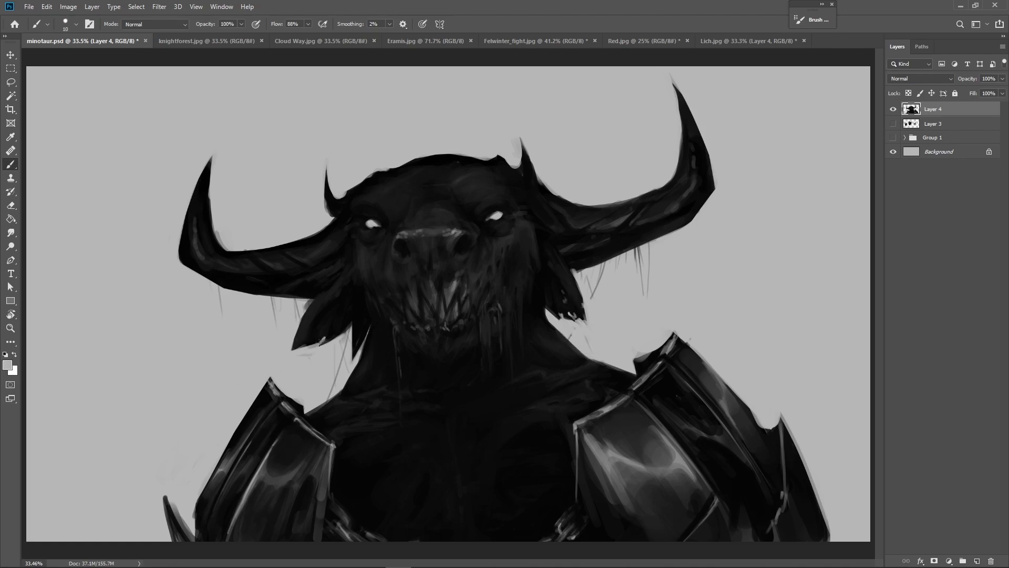
- Cut small ragged notches into the lower edge of the left-hand ear with the background grey
key("bracketright")
key("bracketright")
mouse_move(316, 347)
left_mouse_down()
mouse_move(292, 350)
mouse_move(303, 343)
left_mouse_up()
key("bracketleft")
key("bracketleft")
key("bracketright")
key("bracketright")
key("bracketleft")
key("bracketleft")
- Paint thin black cracks on the shoulder armour plates and edge them with sampled grey highlights
key("d")
left_click_drag(661, 427, 658, 480)
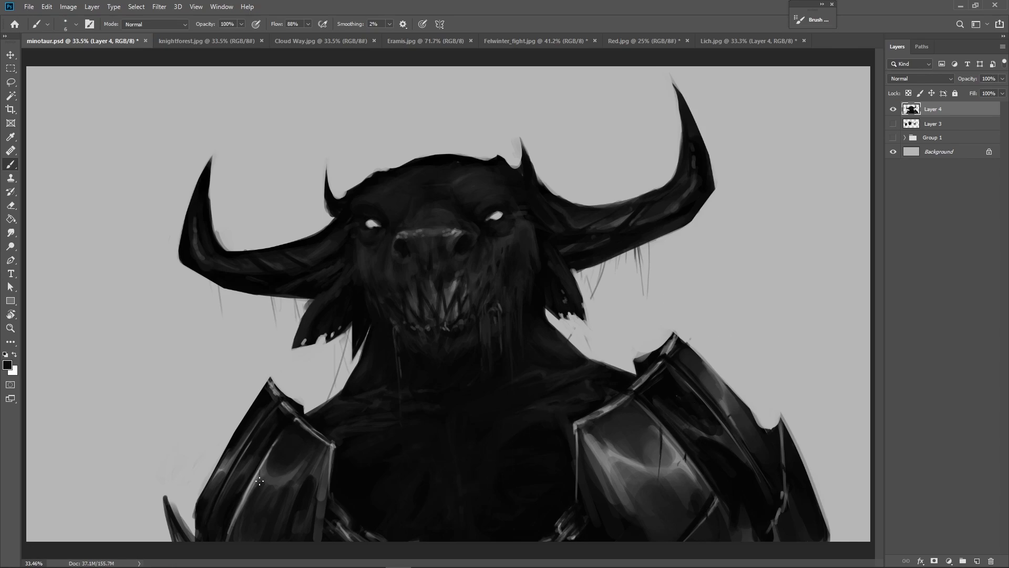
left_click(677, 457, "alt")
left_click_drag(662, 424, 657, 501)
left_click_drag(781, 446, 780, 483)
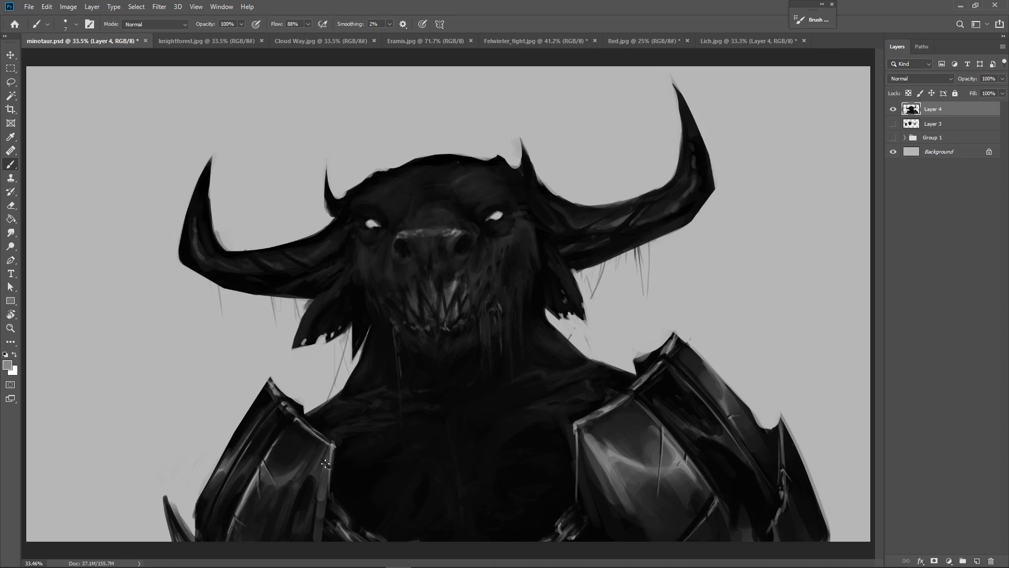
- Deepen the shadow around the lower teeth and jaw with a dark tone sampled from the chest and a 150 px brush
left_click(457, 397, "alt")
key("bracketright")
key("bracketright")
key("bracketright")
key("bracketright")
key("bracketright")
key("bracketright")
key("bracketright")
key("bracketright")
key("bracketright")
key("bracketright")
key("bracketright")
key("bracketright")
key("bracketright")
key("bracketright")
key("bracketright")
key("bracketright")
key("bracketright")
key("bracketright")
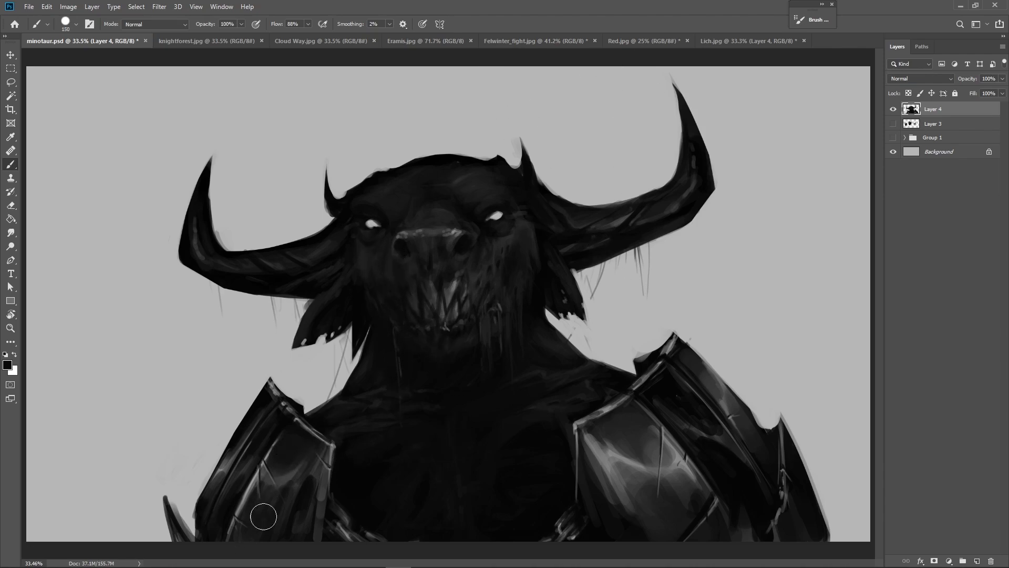
key("bracketright")
key("bracketright")
key("bracketright")
key("bracketleft")
key("bracketleft")
key("bracketleft")
key("bracketleft")
key("bracketleft")
key("bracketleft")
- Add a new layer above the minotaur and set up a soft round brush with the default black
left_click(567, 336, "alt")
left_click(977, 560)
key("d")
key("bracketright")
key("bracketright")
key("bracketright")
key("bracketright")
key("bracketright")
key("bracketright")
key("bracketright")
key("bracketright")
key("bracketright")
key("bracketright")
key("bracketright")
key("bracketright")
key("bracketright")
key("bracketright")
key("bracketright")
key("bracketright")
key("bracketright")
key("bracketright")
key("bracketright")
key("bracketright")
right_click(520, 351)
scroll(590, 305, "up", 3)
left_click(591, 305)
key("Return")
- Darken both sides of the background and the outer parts of the bust with a very large soft black brush
key("bracketright")
key("bracketright")
key("bracketright")
key("bracketright")
key("bracketright")
key("bracketright")
key("bracketright")
key("bracketright")
key("bracketright")
key("bracketright")
key("bracketright")
key("bracketright")
key("z")
left_click_drag(569, 356, 514, 372)
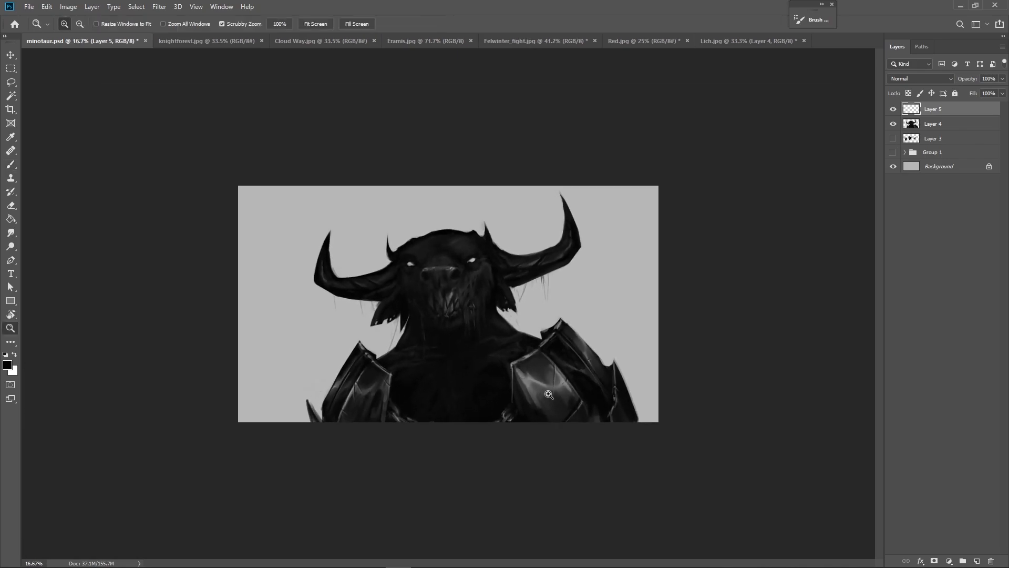
key("b")
key("bracketright")
key("bracketright")
key("bracketright")
key("bracketright")
key("bracketright")
key("bracketright")
key("bracketright")
key("bracketright")
mouse_move(661, 398)
left_mouse_down()
mouse_move(582, 171)
mouse_move(748, 359)
left_mouse_up()
mouse_move(233, 234)
left_mouse_down()
mouse_move(389, 137)
mouse_move(236, 491)
mouse_move(267, 435)
mouse_move(547, 463)
mouse_move(756, 421)
mouse_move(730, 220)
mouse_move(678, 374)
mouse_move(735, 295)
mouse_move(329, 428)
mouse_move(244, 424)
mouse_move(387, 527)
mouse_move(788, 405)
mouse_move(304, 162)
mouse_move(196, 410)
mouse_move(721, 204)
mouse_move(678, 157)
mouse_move(710, 192)
mouse_move(388, 473)
mouse_move(196, 451)
mouse_move(253, 451)
mouse_move(241, 376)
left_mouse_up()
- Darken the background and bust on the new layer with a soft black brush of 2000 px
key("ctrl+space")
double_click(508, 354)
key("bracketleft")
key("bracketleft")
key("bracketleft")
key("bracketleft")
key("bracketleft")
key("bracketleft")
key("bracketleft")
key("bracketleft")
key("bracketleft")
key("bracketleft")
key("bracketleft")
key("bracketleft")
key("bracketleft")
key("bracketleft")
key("bracketleft")
key("bracketleft")
key("bracketleft")
key("bracketleft")
key("bracketleft")
key("bracketleft")
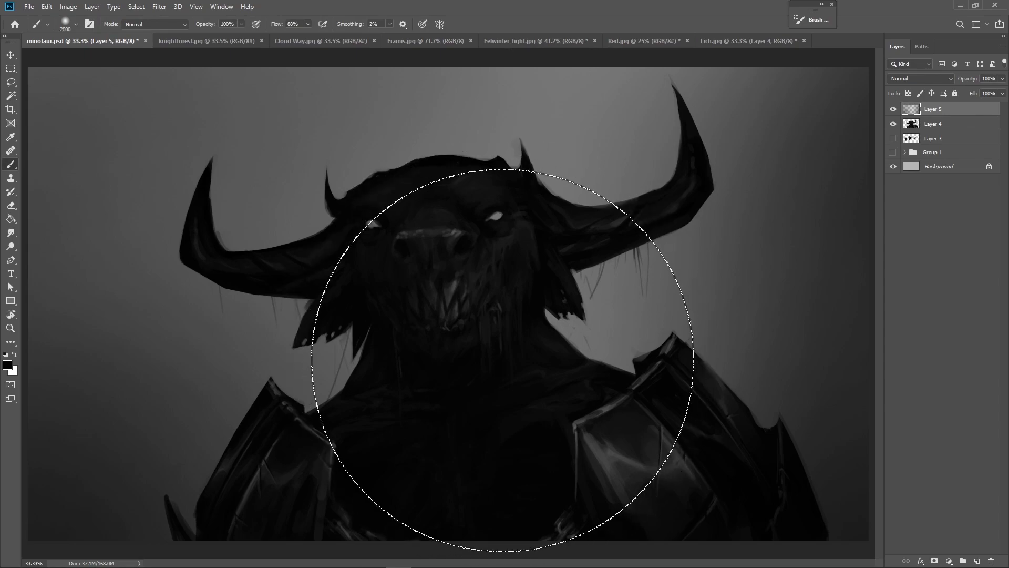
- Sample the background's light grey with the shading layer hidden, show that layer again and add a new layer on top
left_click(893, 109)
left_click(683, 321, "alt")
left_click(893, 110)
left_click(976, 560)
- Paint light grey highlights along the top of the nose and brighten both eyes, going down to a 10 px brush
key("bracketright")
mouse_move(437, 230)
left_mouse_down()
mouse_move(447, 227)
mouse_move(412, 230)
left_mouse_up()
key("bracketleft")
key("bracketleft")
left_click(373, 224)
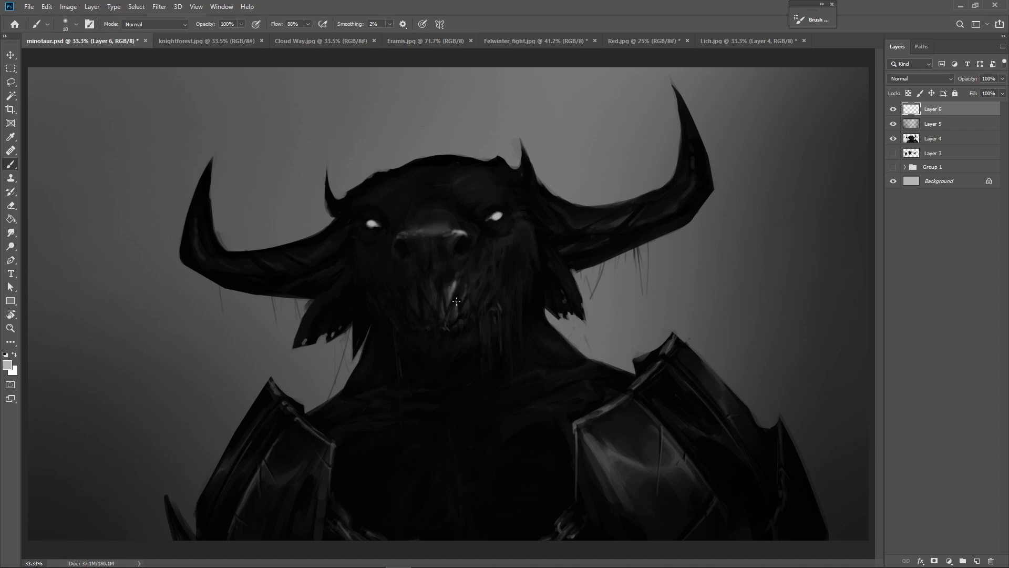
- Set the blend mode of the black shading layer, Layer 5, to Multiply and reselect Layer 6
left_click(929, 125)
left_click(919, 78)
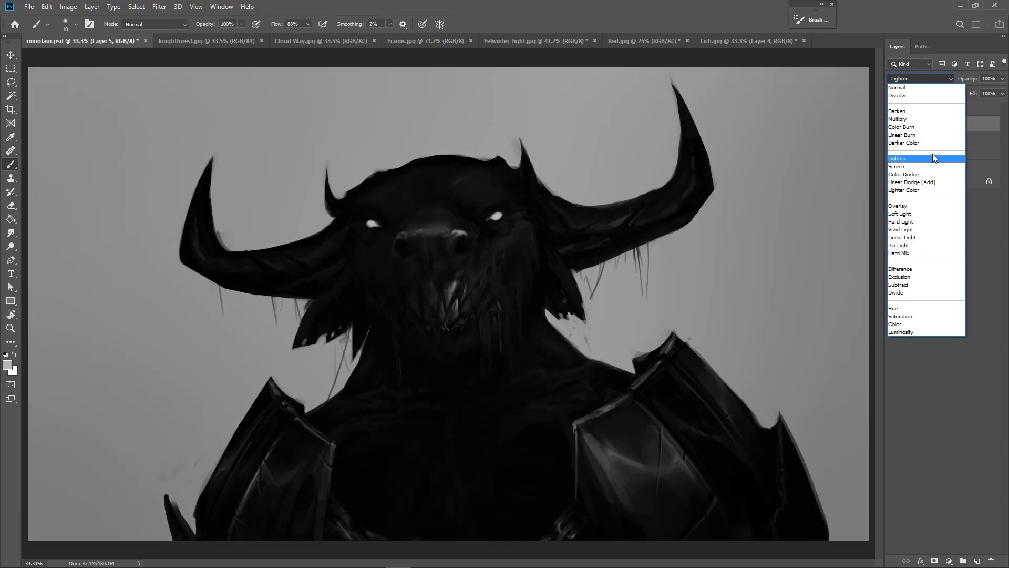
left_click(920, 119)
left_click(928, 110)
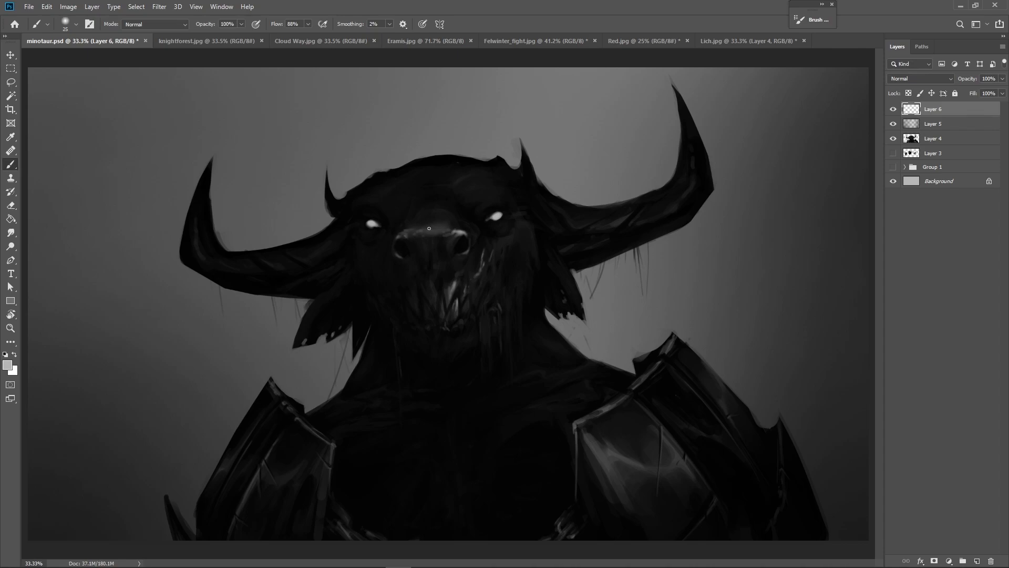
- Paint soft highlights on the nose bridge and brow, and streaky highlights down the cheek beneath the right eye
key("bracketright")
key("bracketright")
key("bracketright")
mouse_move(445, 217)
left_mouse_down()
mouse_move(410, 228)
mouse_move(428, 216)
left_mouse_up()
left_click(474, 199)
key("bracketleft")
key("bracketleft")
key("bracketright")
key("bracketright")
left_click_drag(497, 250, 493, 293)
scroll(495, 295, "up", 1)
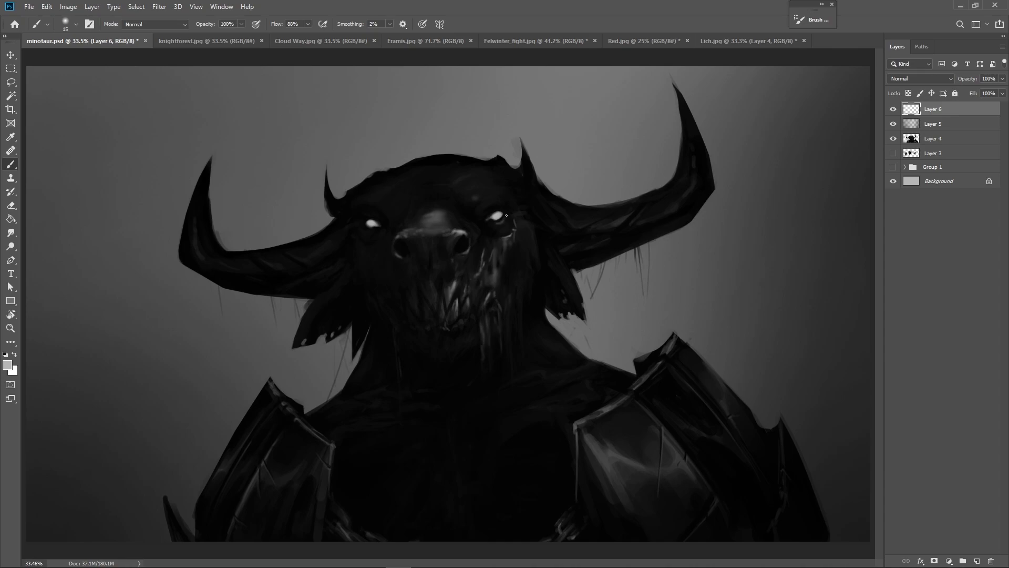
- Add highlights under the left eye and soft glows on the forehead, enlarging the brush to 150 px
key("bracketleft")
key("bracketleft")
key("bracketright")
key("bracketright")
key("bracketright")
key("bracketright")
key("bracketright")
key("bracketright")
key("bracketright")
key("bracketright")
key("bracketright")
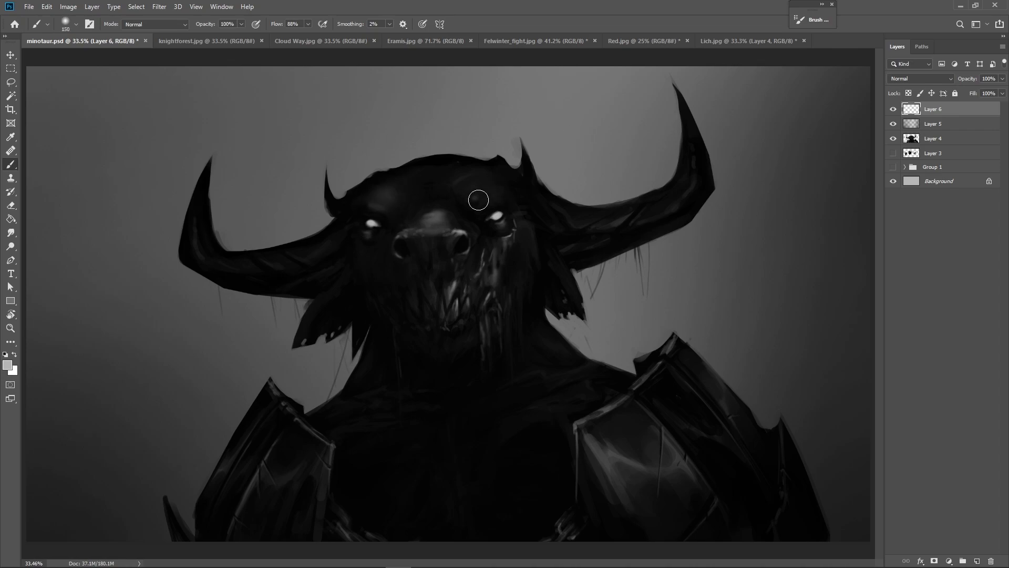
- Paint crisp rim highlights along the upper edges of the right shoulder plates with a small brush, down to 10 px
key("bracketleft")
key("bracketleft")
key("bracketleft")
key("bracketleft")
key("bracketleft")
key("bracketleft")
key("bracketleft")
key("bracketleft")
key("bracketleft")
key("bracketleft")
key("bracketleft")
key("bracketleft")
key("bracketleft")
key("bracketleft")
key("bracketleft")
mouse_move(575, 423)
left_mouse_down()
mouse_move(664, 368)
mouse_move(676, 347)
mouse_move(656, 350)
mouse_move(669, 339)
mouse_move(640, 357)
mouse_move(665, 343)
left_mouse_up()
key("bracketleft")
key("bracketleft")
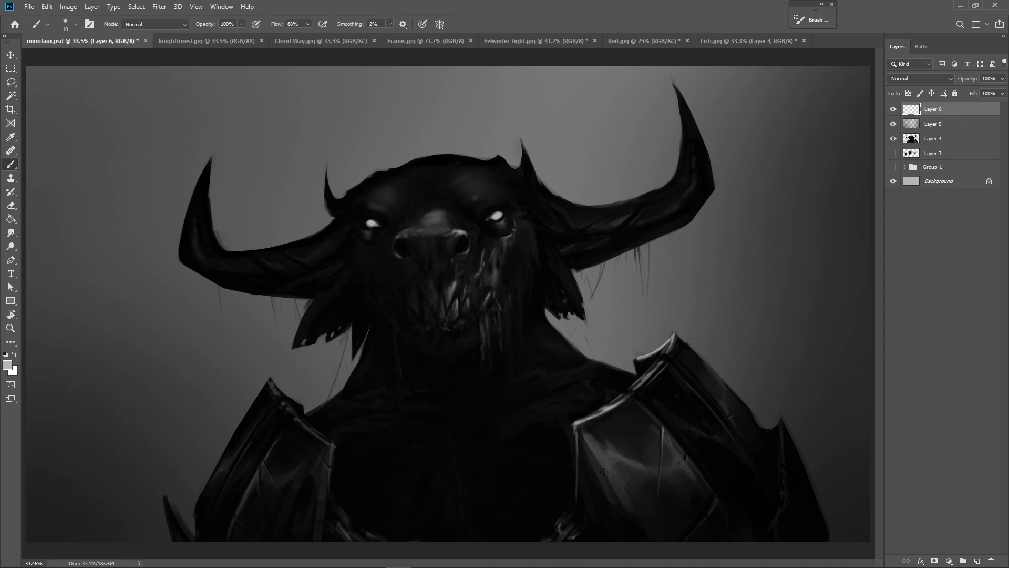
- Highlight the outer spikes of both shoulders and the edges and cracks of the left shoulder plates
mouse_move(782, 419)
left_mouse_down()
mouse_move(783, 491)
mouse_move(765, 543)
mouse_move(781, 450)
left_mouse_up()
key("[")
mouse_move(330, 445)
left_mouse_down()
mouse_move(287, 409)
mouse_move(270, 379)
mouse_move(323, 434)
mouse_move(279, 400)
mouse_move(299, 406)
left_mouse_up()
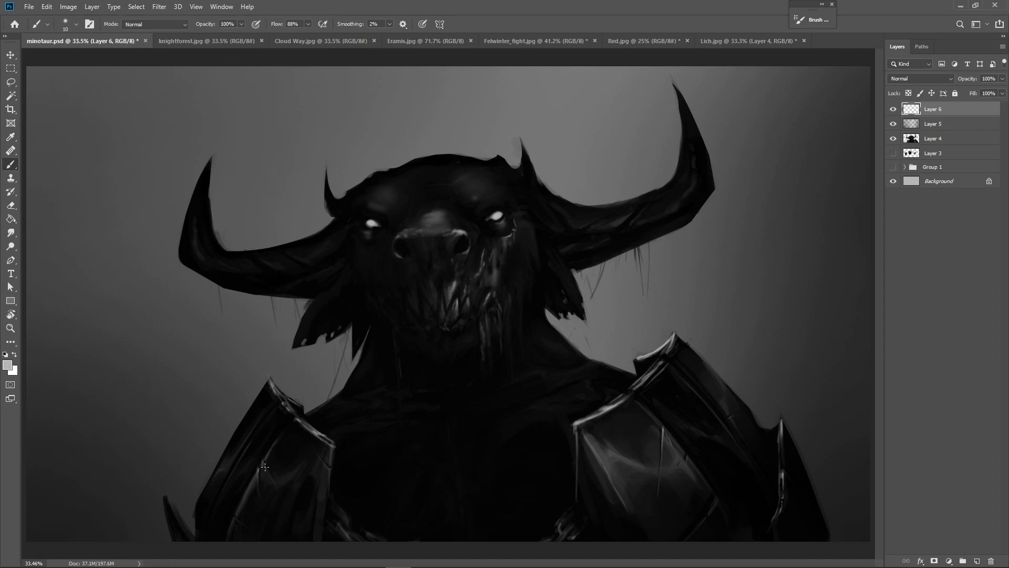
left_click_drag(164, 496, 181, 531)
- Brighten the right cheek with a 45 px brush, and paint thin broken highlights along both horns
key("]")
key("]")
key("]")
key("]")
key("]")
key("]")
key("]")
mouse_move(569, 215)
left_mouse_down()
mouse_move(529, 225)
mouse_move(515, 276)
left_mouse_up()
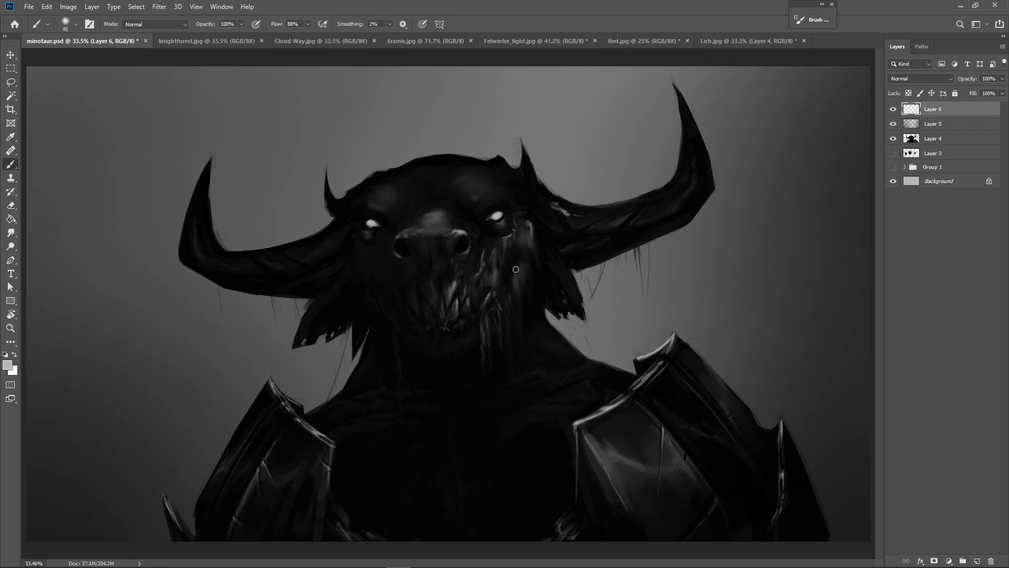
key("bracketleft")
mouse_move(618, 224)
left_mouse_down()
mouse_move(646, 200)
mouse_move(640, 219)
mouse_move(691, 191)
mouse_move(695, 136)
mouse_move(691, 195)
mouse_move(652, 215)
mouse_move(686, 193)
left_mouse_up()
key("ctrl+z")
left_click_drag(311, 257, 319, 254)
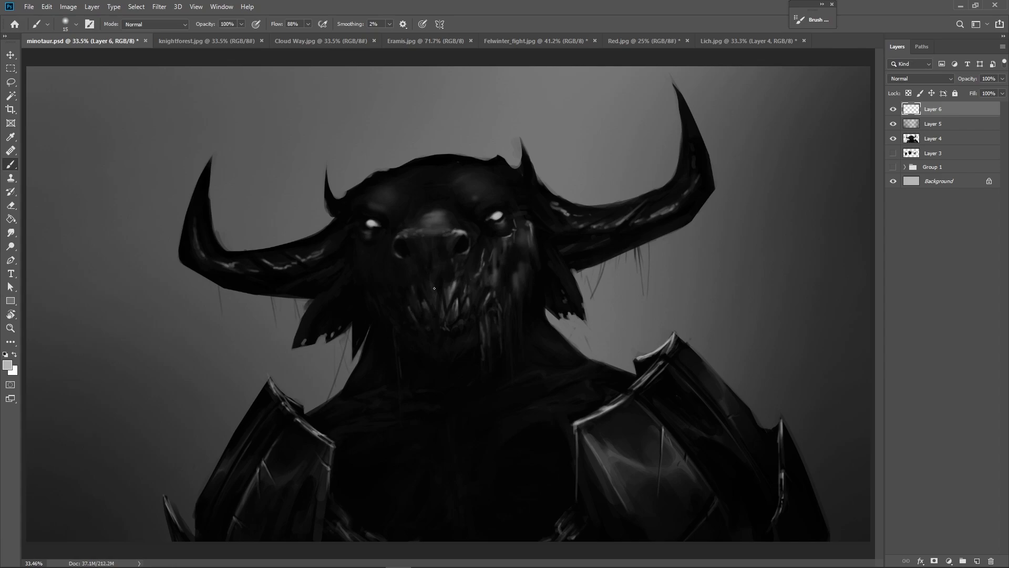
- Paint small highlights on the teeth and collarbones, and hide and reshow Layer 6 to compare
key("bracketleft")
key("bracketleft")
left_click(893, 109)
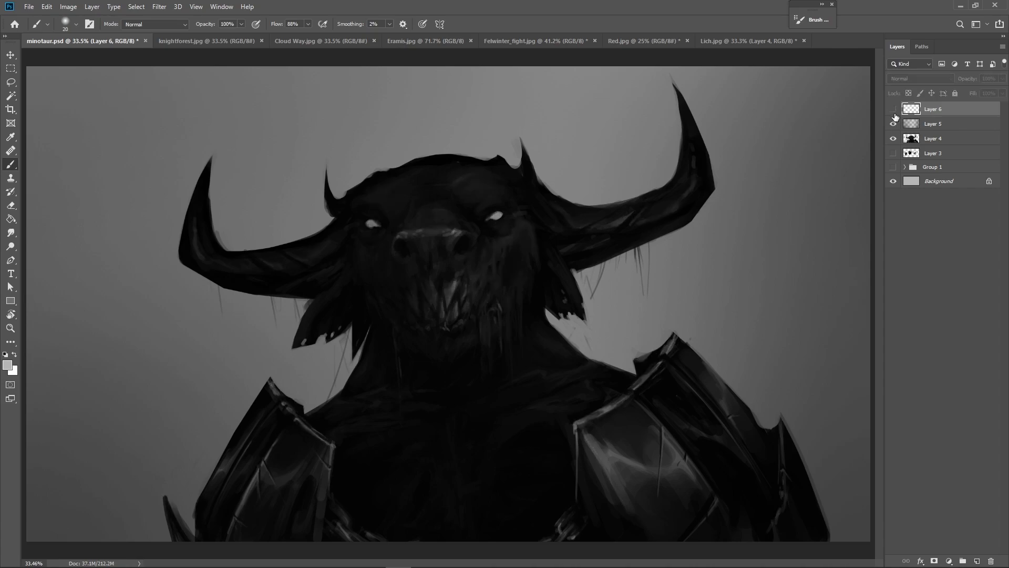
left_click(893, 110)
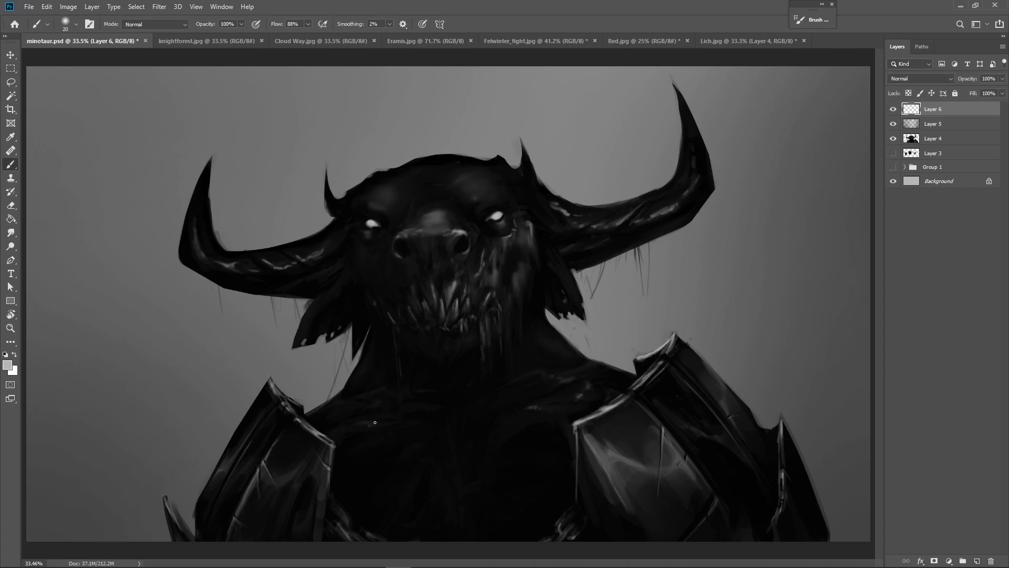
- Sample the brow tone and switch to a hard round brush from the brush presets
key("bracketleft")
left_click(467, 207, "alt")
right_click(525, 188)
left_click(608, 439)
left_click_drag(658, 361, 658, 404)
left_click(604, 426)
left_click(588, 13)
- Blend the highlights on the brow, nose bridge and muzzle with sampled tones, using a hard brush of about 45 px
key("bracketleft")
key("bracketleft")
left_click(466, 201, "alt")
key("bracketright")
left_click(446, 216, "alt")
left_click(461, 199, "alt")
key("bracketleft")
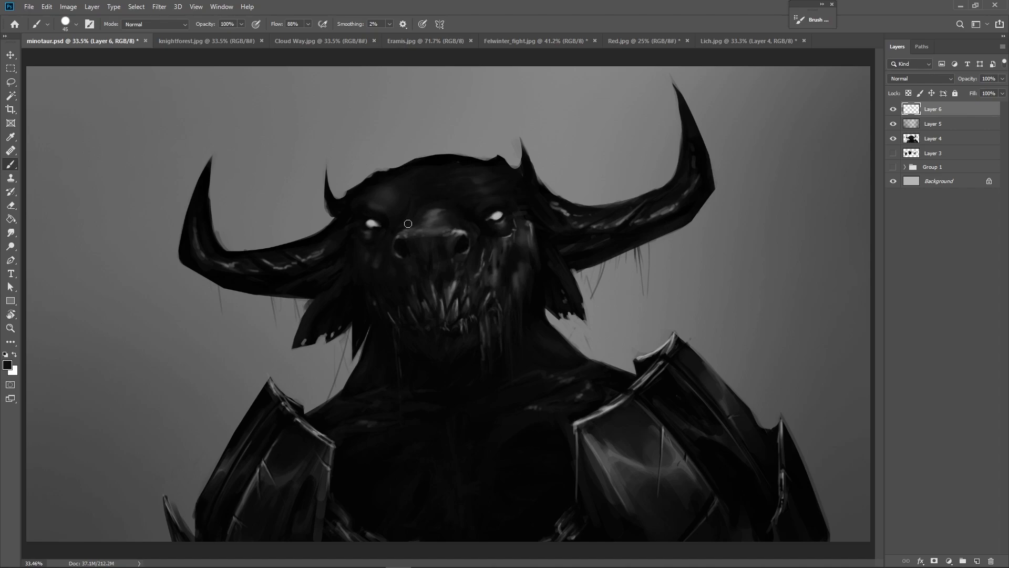
left_click(449, 230, "alt")
left_click(407, 234, "alt")
left_click(414, 253, "alt")
- Soften the highlights along the right horn with tones sampled from it, using a 35 px brush
left_click(565, 206, "alt")
left_click(583, 219, "alt")
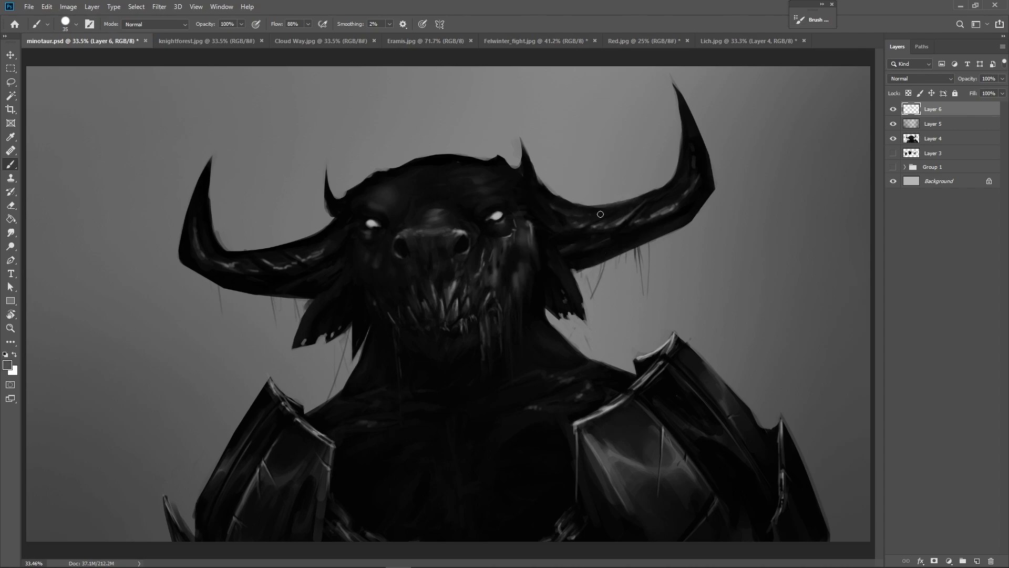
left_click(605, 225, "alt")
mouse_move(597, 227)
left_mouse_down()
mouse_move(638, 209)
mouse_move(641, 197)
mouse_move(675, 201)
mouse_move(668, 209)
left_mouse_up()
left_click(609, 221, "alt")
left_click(676, 199, "alt")
left_click(675, 200, "alt")
left_click(676, 203, "alt")
left_click(685, 193, "alt")
- Blend the streaks between the nose and right cheek with sampled tones and a 15 px brush
key("[")
key("[")
key("[")
key("[")
left_click(502, 282, "alt")
left_click(498, 274, "alt")
left_click(485, 274, "alt")
left_click(479, 250, "alt")
left_click(484, 235, "alt")
left_click_drag(485, 241, 482, 257)
left_click(483, 243, "alt")
left_click(487, 265, "alt")
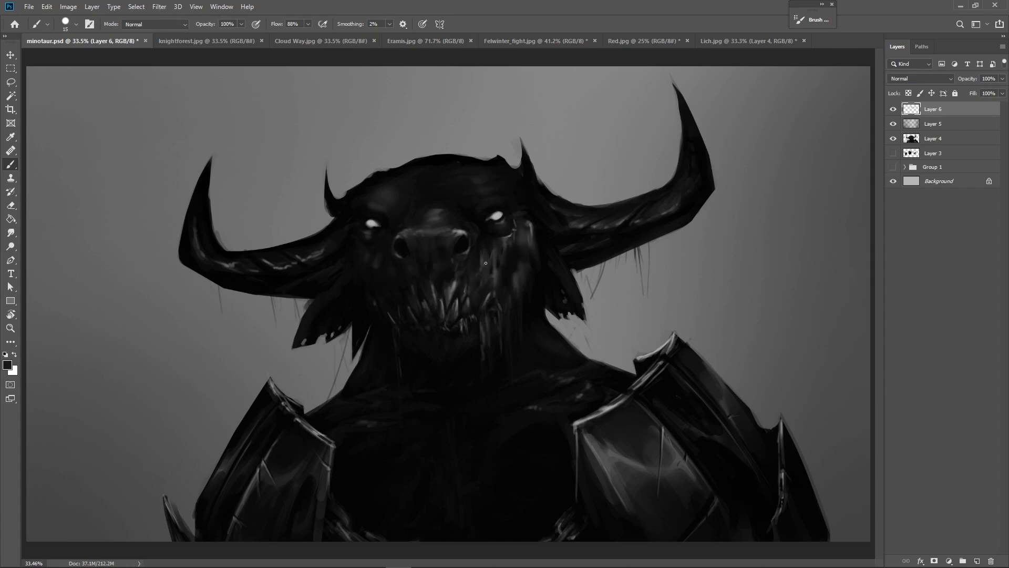
left_click(481, 265, "alt")
left_click(478, 258, "alt")
left_click(479, 257, "alt")
- Darken and smooth the cheek below the right eye with sampled dark tones and a 35 px brush
key("bracketright")
key("bracketright")
key("bracketright")
key("bracketright")
left_click_drag(496, 254, 520, 235)
left_click(509, 265, "alt")
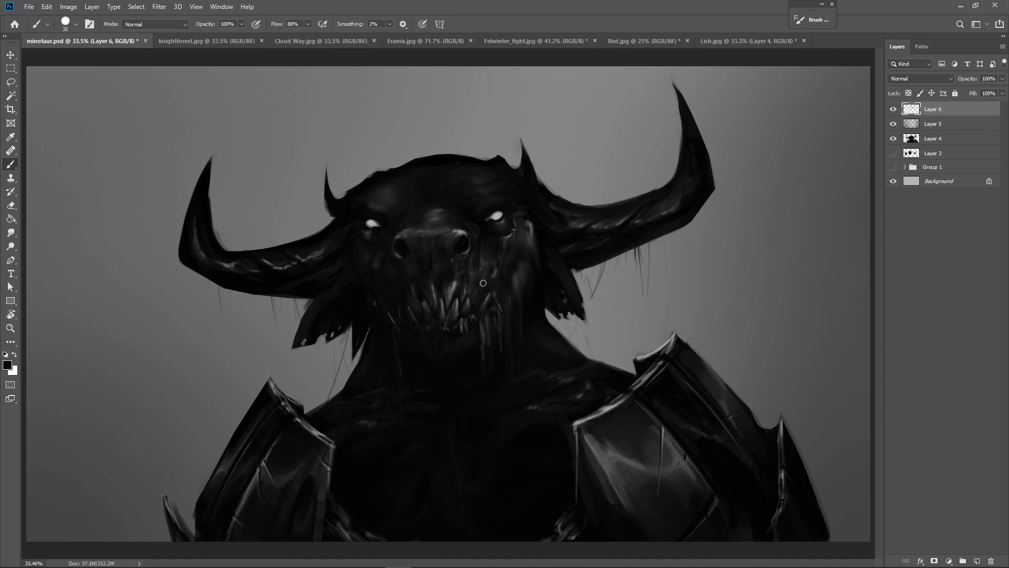
- Darken the strands hanging beneath the right side of the minotaur's jaw with sampled dark tones
left_click(486, 347, "alt")
left_click_drag(486, 321, 484, 384)
left_click(486, 386, "alt")
- Blend the teeth and the right corner of the mouth with sampled tones, using a smaller brush
key("bracketleft")
key("bracketleft")
key("bracketleft")
key("bracketleft")
key("bracketleft")
left_click(494, 287, "alt")
key("bracketright")
key("bracketright")
key("bracketright")
key("bracketright")
key("bracketleft")
key("bracketleft")
left_click(443, 311, "alt")
- Darken and smooth the right cheek down to the ear with sampled tones and a 30 px brush
key("bracketright")
key("bracketright")
left_click(520, 269, "alt")
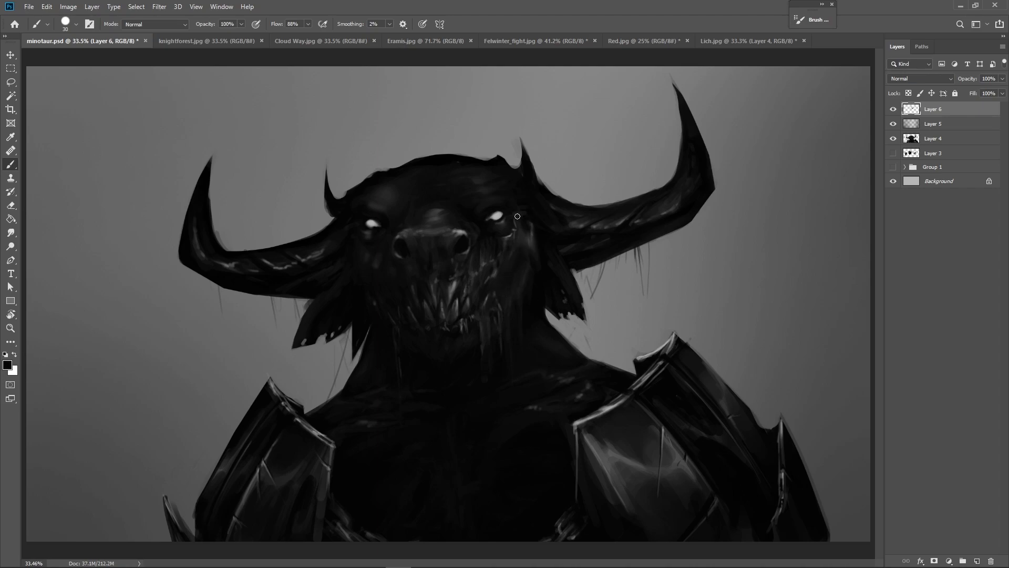
left_click(528, 248, "alt")
left_click(529, 222, "alt")
mouse_move(531, 226)
left_mouse_down()
mouse_move(537, 261)
mouse_move(577, 303)
left_mouse_up()
left_click(524, 243, "alt")
left_click(552, 259, "alt")
left_click(524, 256, "alt")
- Blend the jaw right of the teeth with sampled tones and start painting the chin below the mouth
left_click(515, 296, "alt")
key("bracketleft")
key("bracketleft")
key("bracketright")
key("bracketright")
left_click(478, 322, "alt")
mouse_move(470, 337)
left_mouse_down()
mouse_move(444, 361)
mouse_move(428, 349)
mouse_move(459, 354)
mouse_move(446, 347)
mouse_move(441, 368)
mouse_move(444, 343)
mouse_move(431, 365)
mouse_move(462, 349)
mouse_move(453, 339)
mouse_move(459, 295)
mouse_move(453, 334)
left_mouse_up()
- Smooth the chin and throat below the teeth with sampled tones, using a larger brush
key("bracketright")
key("bracketleft")
key("bracketright")
key("bracketright")
key("bracketright")
key("bracketright")
key("bracketright")
key("bracketright")
key("bracketright")
left_click(443, 368, "alt")
left_click(466, 341, "alt")
left_click(446, 347, "alt")
left_click(456, 298, "alt")
- Define the pointed chin tuft beneath the mouth with sampled tones, using a brush of 25 px or smaller
key("bracketleft")
key("bracketleft")
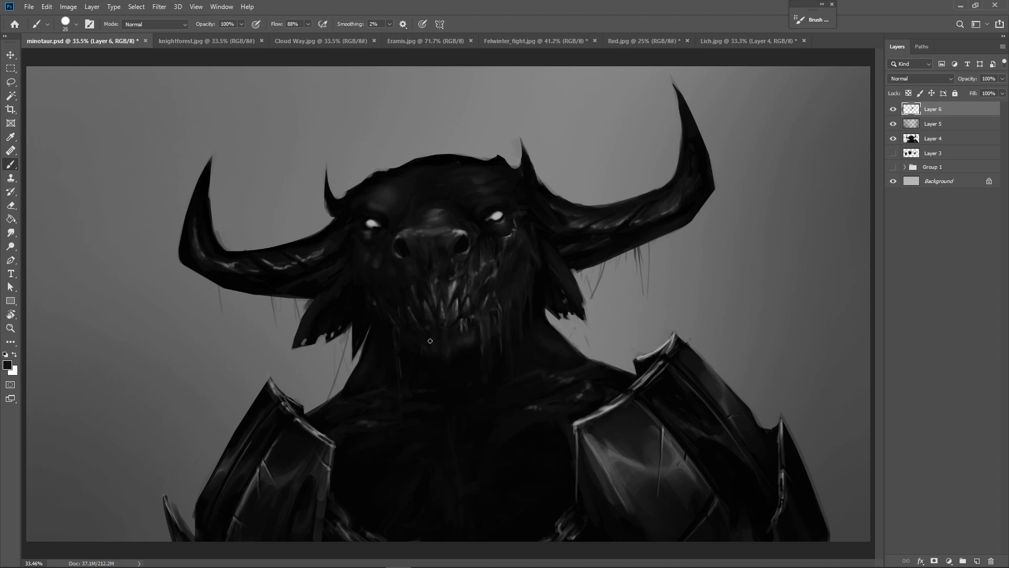
key("bracketleft")
key("bracketleft")
left_click(457, 364, "alt")
left_click(466, 341, "alt")
key("bracketright")
- Soften the bright highlights along the lower curve of the left horn with sampled tones and a 25 px brush
left_click(305, 246, "alt")
left_click(280, 252, "alt")
mouse_move(266, 254)
left_mouse_down()
mouse_move(287, 261)
mouse_move(221, 260)
mouse_move(254, 271)
mouse_move(246, 255)
mouse_move(267, 253)
left_mouse_up()
left_click(264, 255, "alt")
left_click(280, 268, "alt")
left_click(221, 261, "alt")
left_click(240, 267, "alt")
left_click(260, 279, "alt")
left_click(240, 260, "alt")
left_click(273, 256, "alt")
left_click(240, 267, "alt")
- Blend the shading up the left horn's bend and tip with sampled tones
left_click(206, 254, "alt")
left_click_drag(201, 246, 206, 184)
left_click(204, 229, "alt")
left_click(201, 245, "alt")
left_click(191, 252, "alt")
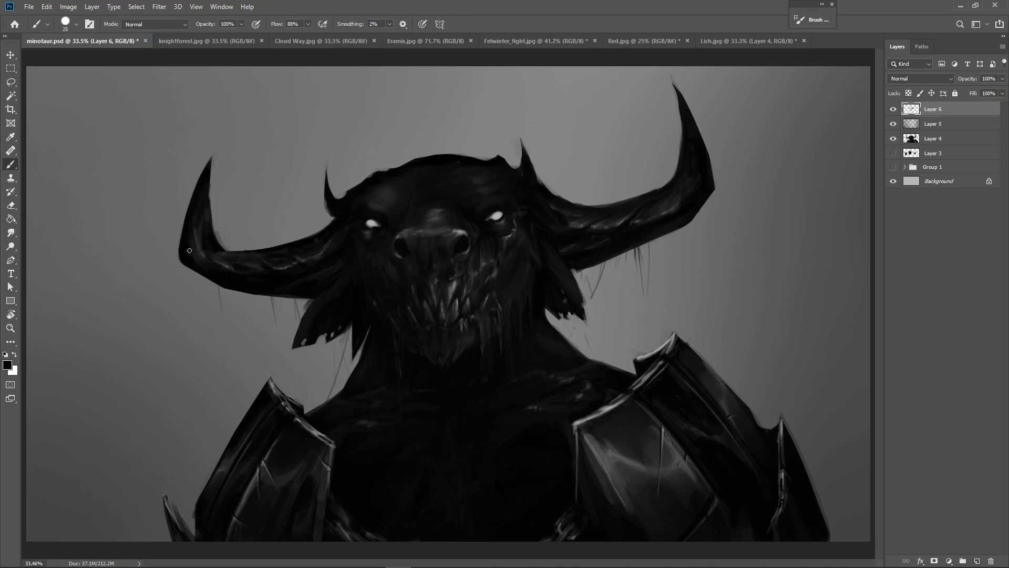
left_click(225, 235, "alt")
left_click_drag(224, 246, 215, 222)
- Touch up the teeth and the outlines of the two small head horns with sampled tones
left_click(422, 294, "alt")
key("bracketleft")
key("bracketleft")
key("bracketleft")
key("bracketleft")
key("bracketright")
key("bracketright")
key("bracketright")
key("bracketright")
left_click(508, 137, "alt")
left_click(334, 161, "alt")
- Brighten the minotaur's glowing eyes with white, using a 10 px brush
key("x")
key("bracketleft")
key("bracketleft")
key("bracketleft")
key("bracketright")
key("bracketright")
left_click_drag(495, 217, 500, 213)
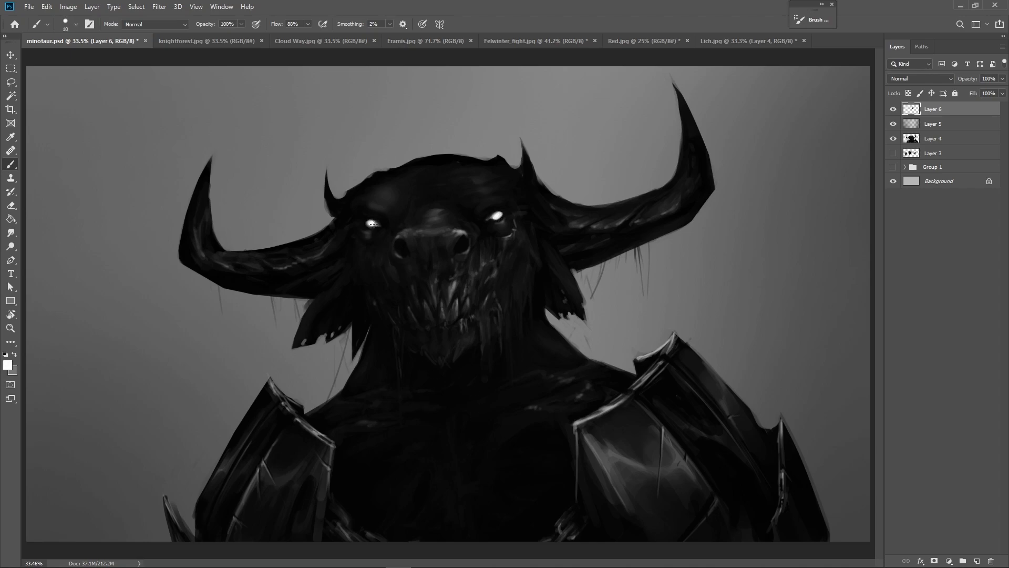
- Paint thin white highlights along the right shoulder armour's upper rim, inner edge and outer spike, starting with a 6 px brush
key("bracketleft")
key("bracketleft")
mouse_move(590, 418)
left_mouse_down()
mouse_move(654, 374)
mouse_move(646, 375)
left_mouse_up()
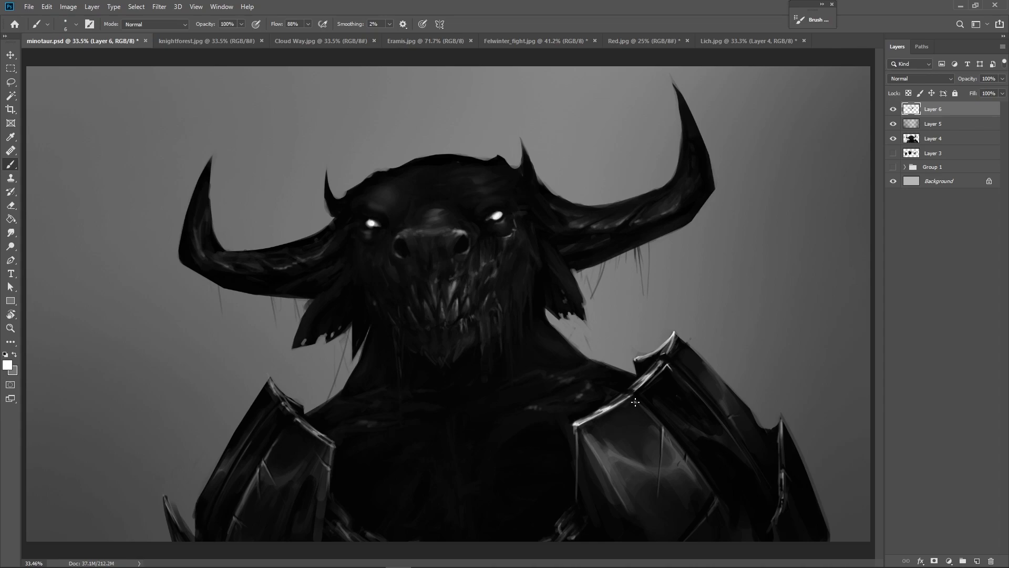
left_click_drag(578, 428, 576, 451)
key("bracketright")
key("bracketright")
left_click_drag(780, 416, 783, 468)
- Paint light reflection streaks across the front and outer plates of the right shoulder armour
key("bracketleft")
key("bracketleft")
key("bracketleft")
mouse_move(581, 432)
left_mouse_down()
mouse_move(610, 478)
mouse_move(622, 456)
mouse_move(657, 462)
left_mouse_up()
key("bracketright")
key("bracketright")
key("bracketright")
key("bracketright")
key("bracketright")
key("bracketleft")
key("bracketleft")
mouse_move(678, 428)
left_mouse_down()
mouse_move(730, 443)
mouse_move(678, 422)
mouse_move(740, 430)
mouse_move(718, 377)
left_mouse_up()
- Add white edge highlights to the left shoulder armour's rim and the right armour's upper tip with a 9 px brush
key("bracketleft")
mouse_move(324, 508)
left_mouse_down()
mouse_move(334, 440)
mouse_move(327, 446)
mouse_move(304, 420)
left_mouse_up()
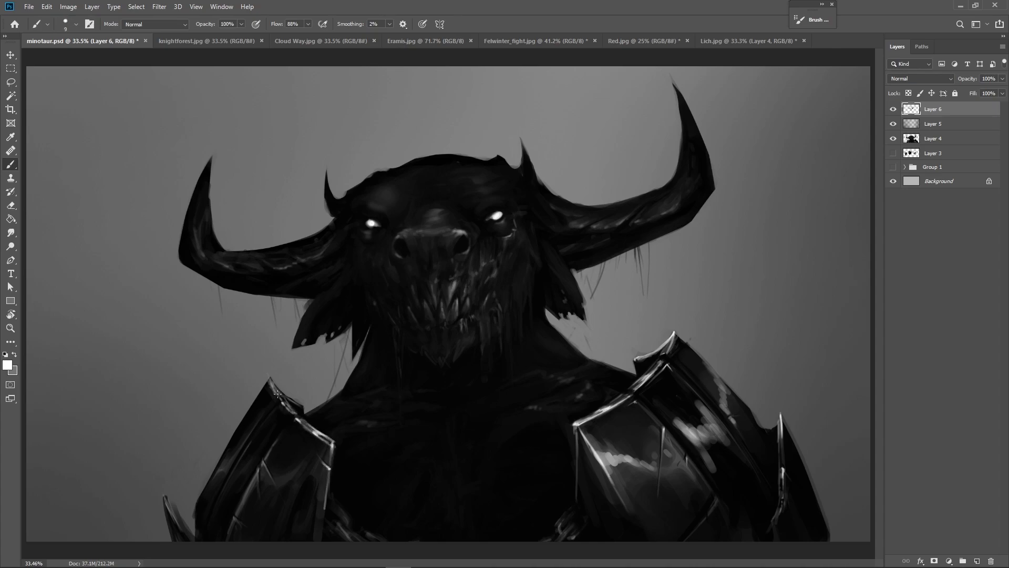
left_click_drag(271, 381, 288, 396)
left_click_drag(643, 360, 669, 340)
- Paint light reflection streaks across the left shoulder armour's plates and brighten its lower spike
key("bracketright")
key("bracketright")
key("bracketright")
mouse_move(326, 462)
left_mouse_down()
mouse_move(297, 477)
mouse_move(322, 473)
mouse_move(269, 481)
mouse_move(224, 468)
left_mouse_up()
mouse_move(165, 500)
left_mouse_down()
mouse_move(196, 543)
mouse_move(168, 501)
left_mouse_up()
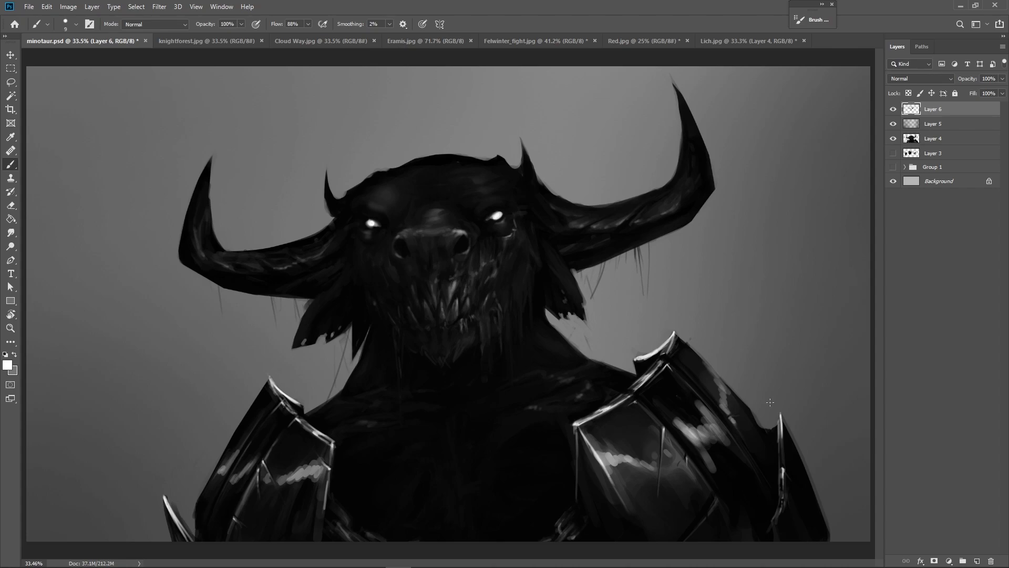
- Blend the reflection streak on the right armour's outer plate with a sampled grey and a 100 px brush
key("bracketright")
key("bracketright")
key("bracketright")
key("bracketright")
key("bracketright")
key("bracketright")
key("bracketright")
key("bracketright")
key("bracketright")
key("bracketright")
key("bracketright")
key("bracketright")
key("bracketright")
key("bracketright")
key("bracketright")
left_click(727, 437, "alt")
left_click_drag(721, 455, 719, 437)
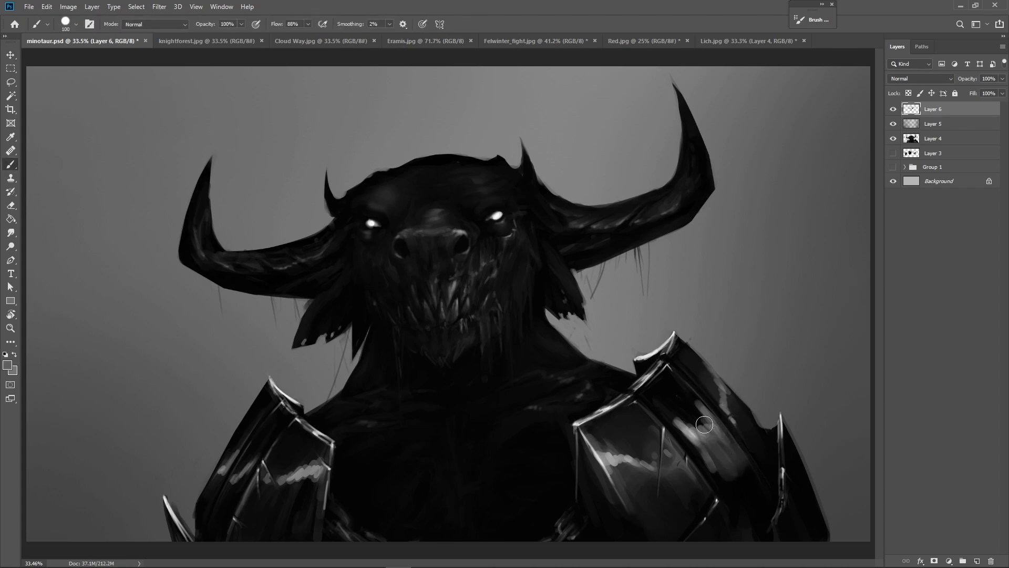
- Blend the shading between the right shoulder armour's middle and front plates with a sampled dark tone
left_click(670, 391, "alt")
mouse_move(668, 396)
left_mouse_down()
mouse_move(736, 481)
mouse_move(682, 416)
mouse_move(709, 422)
mouse_move(620, 451)
mouse_move(638, 488)
mouse_move(660, 500)
mouse_move(631, 482)
left_mouse_up()
left_click(619, 438, "alt")
key("bracketleft")
key("bracketleft")
key("bracketleft")
key("bracketleft")
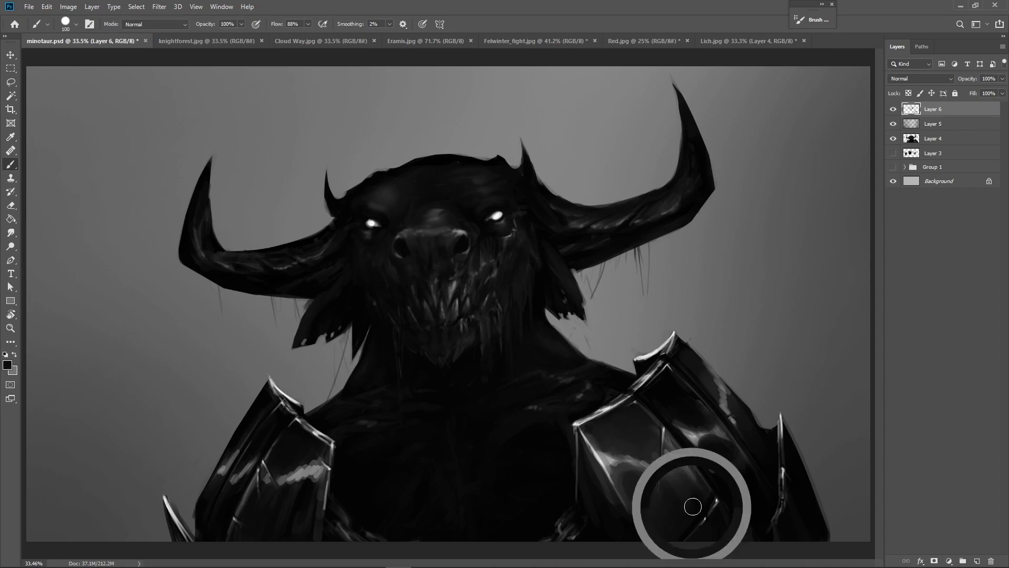
- Trim the reflection streaks on the right shoulder armour's middle and outer plates with sampled tones and a smaller brush
mouse_move(652, 404)
left_mouse_down()
mouse_move(727, 493)
mouse_move(658, 409)
mouse_move(725, 492)
mouse_move(688, 440)
left_mouse_up()
left_click(655, 409, "alt")
left_click(722, 407, "alt")
left_click_drag(713, 393, 725, 408)
left_click(712, 384, "alt")
- Refine the bright reflection near the inner edge of the right armour's front plate with sampled greys
left_click(615, 458, "alt")
left_click(609, 457, "alt")
mouse_move(604, 461)
left_mouse_down()
mouse_move(588, 436)
mouse_move(638, 461)
mouse_move(622, 463)
mouse_move(653, 465)
mouse_move(627, 459)
mouse_move(616, 468)
mouse_move(654, 452)
mouse_move(637, 486)
mouse_move(653, 478)
mouse_move(597, 439)
left_mouse_up()
left_click(602, 460, "alt")
left_click(600, 459, "alt")
key("bracketright")
key("bracketright")
key("bracketright")
key("bracketright")
key("bracketright")
- Soften the reflections on the right armour's middle and outer plates with a sampled light grey and an enlarged brush
left_click(630, 445, "alt")
left_click(592, 436, "alt")
key("bracketright")
key("bracketright")
key("bracketright")
key("bracketright")
key("bracketright")
key("bracketright")
key("bracketright")
key("bracketright")
key("bracketright")
key("bracketleft")
key("bracketleft")
left_click_drag(692, 423, 738, 455)
left_click_drag(713, 390, 733, 412)
key("bracketright")
key("bracketleft")
key("bracketleft")
key("bracketleft")
key("bracketleft")
key("bracketleft")
key("bracketleft")
key("bracketleft")
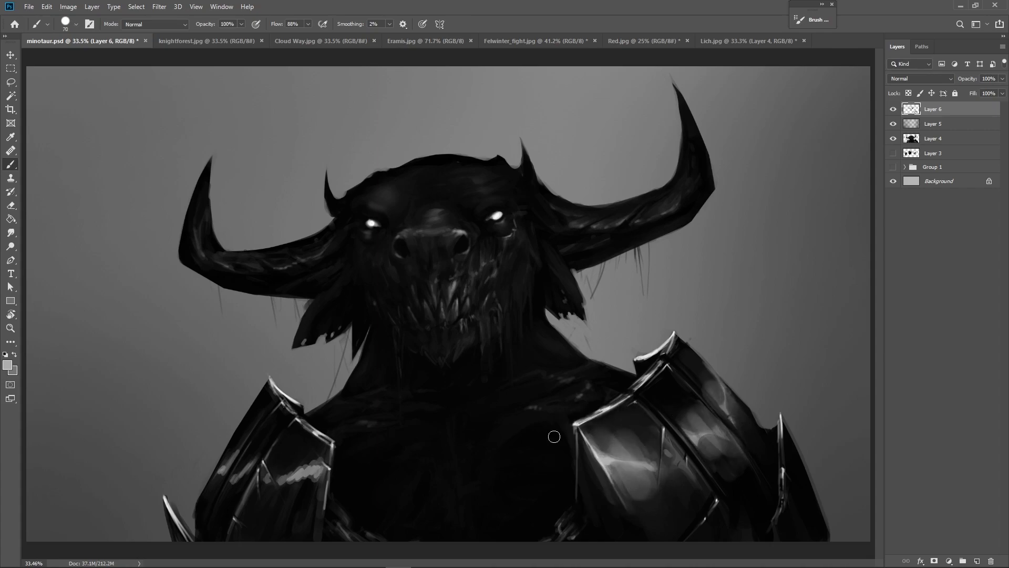
- Flip the canvas horizontally and blend the larger armour's front plate reflection with sampled greys, undoing the last stroke
key("ctrl+shift+h")
left_click(289, 431, "alt")
mouse_move(294, 446)
left_mouse_down()
mouse_move(268, 452)
mouse_move(260, 476)
left_mouse_up()
left_click(272, 484, "alt")
left_click(284, 432, "alt")
mouse_move(285, 429)
left_mouse_down()
mouse_move(297, 438)
mouse_move(255, 449)
left_mouse_up()
key("ctrl+z")
- Blend the lower part and outer edge of the larger armour's front plate with tones sampled around the reflection
left_click(243, 500, "alt")
mouse_move(249, 497)
left_mouse_down()
mouse_move(265, 477)
mouse_move(232, 515)
mouse_move(269, 483)
mouse_move(255, 496)
mouse_move(247, 483)
mouse_move(274, 471)
mouse_move(233, 462)
mouse_move(231, 444)
mouse_move(218, 465)
left_mouse_up()
left_click(233, 513, "alt")
left_click(241, 464, "alt")
left_click(205, 494, "alt")
left_click(227, 472, "alt")
left_click(198, 498, "alt")
left_click_drag(197, 499, 215, 479)
- Smooth the upper and lower edges of the reflection on the larger armour's middle plate with sampled tones
left_click(210, 417, "alt")
mouse_move(200, 422)
left_mouse_down()
mouse_move(218, 413)
mouse_move(189, 419)
mouse_move(213, 411)
left_mouse_up()
left_click(217, 425, "alt")
left_click(163, 470, "alt")
left_click_drag(167, 461, 181, 445)
left_click(194, 436, "alt")
- Soften the larger armour's outer plate reflection and darken the lower middle plate with a 90 px brush
key("]")
key("]")
key("]")
key("bracketright")
key("bracketright")
key("bracketright")
key("bracketright")
key("bracketright")
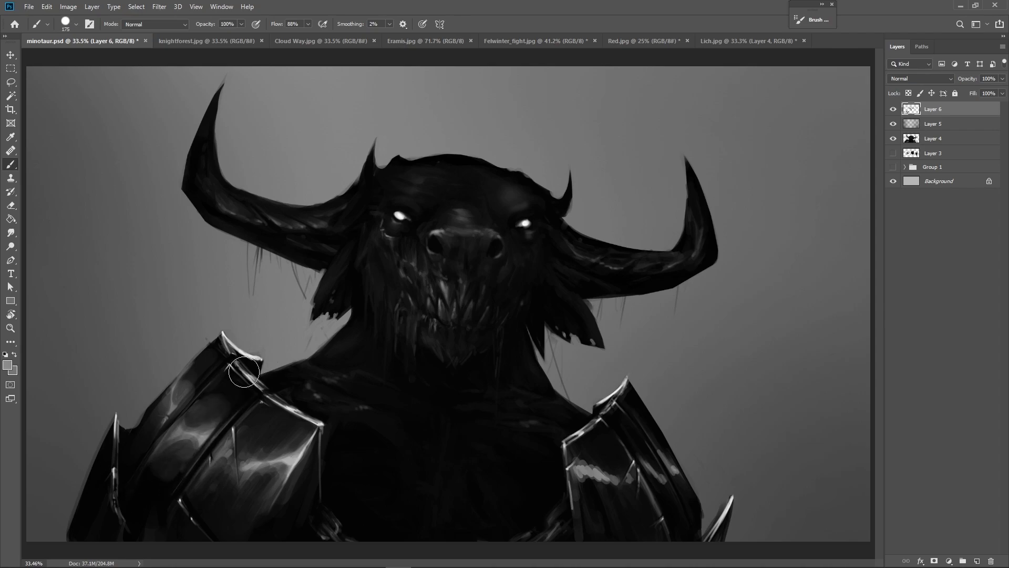
key("bracketleft")
key("bracketleft")
key("bracketleft")
key("bracketleft")
left_click_drag(187, 382, 177, 394)
left_click(150, 422, "alt")
left_click_drag(152, 478, 180, 453)
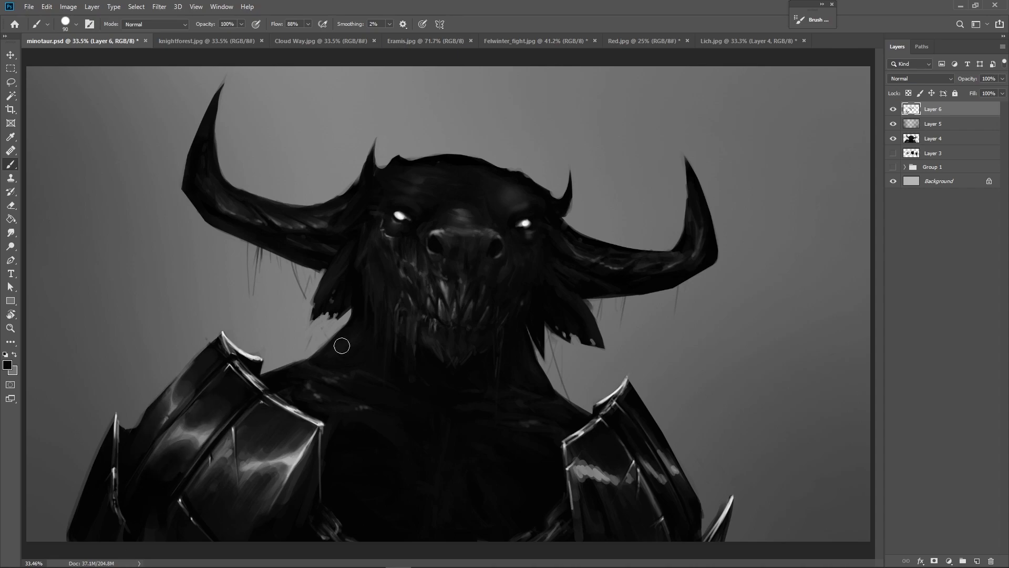
- Blend the reflection streak across the smaller shoulder armour's plates with a sampled tone and a smaller brush
left_click(582, 474, "alt")
key("bracketleft")
key("bracketleft")
key("bracketleft")
key("bracketleft")
key("bracketleft")
mouse_move(575, 473)
left_mouse_down()
mouse_move(575, 500)
mouse_move(569, 458)
mouse_move(576, 475)
mouse_move(588, 467)
mouse_move(618, 496)
mouse_move(627, 492)
mouse_move(618, 446)
mouse_move(626, 469)
mouse_move(654, 469)
mouse_move(662, 484)
mouse_move(655, 458)
mouse_move(673, 466)
left_mouse_up()
- Shape the reflection on the smaller armour's front plate with sampled dark and grey tones and a 35 px brush
key("bracketleft")
key("bracketleft")
left_click(597, 427, "alt")
mouse_move(613, 453)
left_mouse_down()
mouse_move(616, 467)
mouse_move(599, 472)
mouse_move(631, 500)
left_mouse_up()
left_click(631, 477)
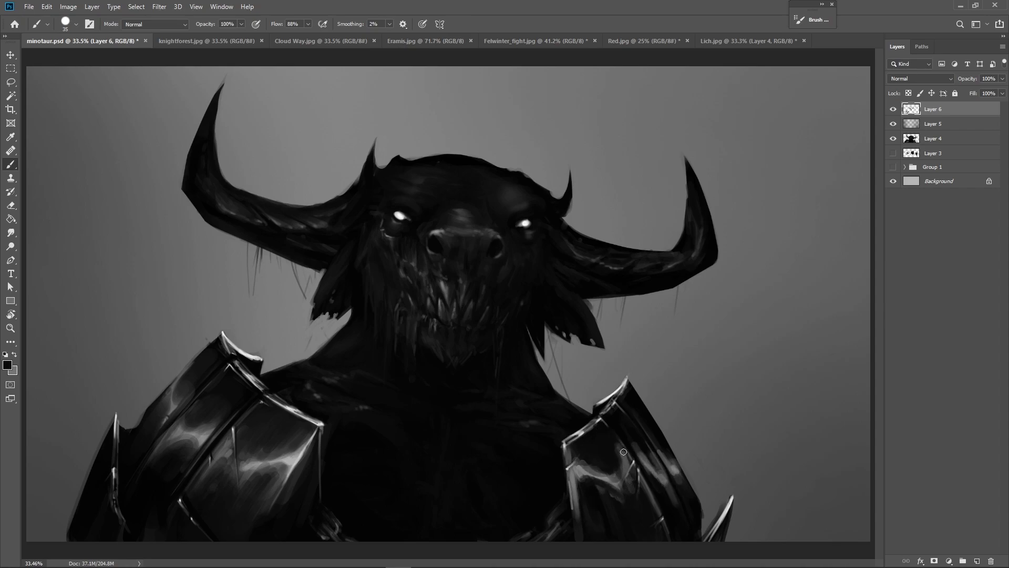
left_click(594, 466, "alt")
left_click_drag(582, 459, 593, 473)
- Flip the canvas back and soften the left armour's reflections across its front and outer plates with a larger brush
key("F2")
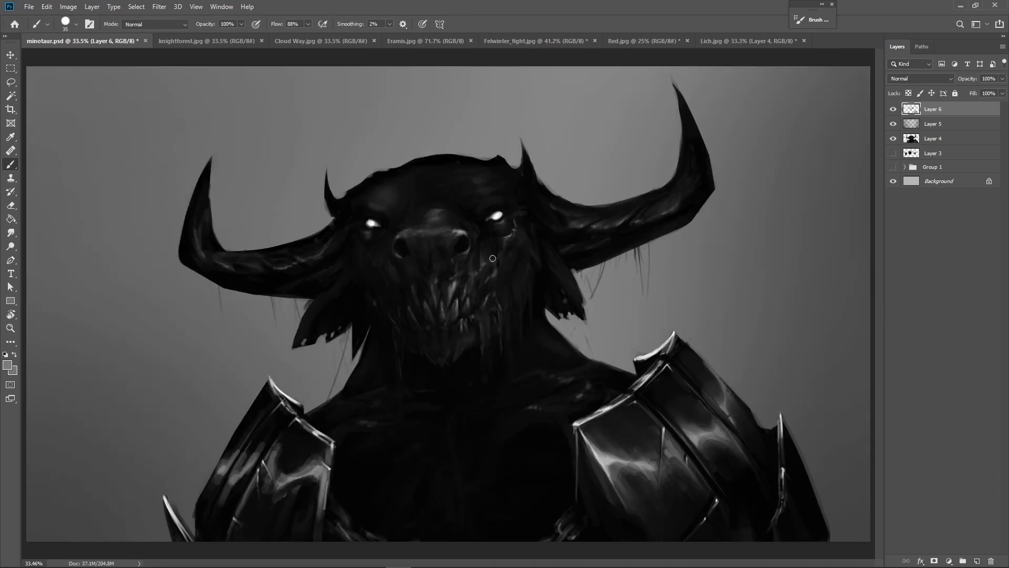
key("bracketright")
key("bracketright")
key("bracketright")
key("bracketright")
key("bracketright")
key("bracketright")
key("bracketright")
key("bracketright")
key("bracketright")
key("bracketright")
mouse_move(288, 499)
left_mouse_down()
mouse_move(330, 438)
mouse_move(286, 451)
mouse_move(282, 479)
mouse_move(261, 437)
mouse_move(225, 498)
left_mouse_up()
- Blend the reflection streaks on the left armour's outer plates with sampled tones and a reduced brush
key("bracketleft")
key("bracketleft")
key("bracketleft")
key("bracketleft")
key("bracketleft")
key("bracketleft")
key("bracketleft")
key("bracketleft")
key("bracketleft")
left_click(252, 451, "alt")
left_click(229, 487, "alt")
left_click_drag(234, 447, 221, 467)
left_click(213, 487, "alt")
left_click_drag(215, 485, 228, 462)
- Smooth the reflection across the left armour's front plate with tones sampled near its inner edge
left_click(317, 469, "alt")
mouse_move(314, 450)
left_mouse_down()
mouse_move(297, 461)
mouse_move(275, 450)
mouse_move(288, 511)
left_mouse_up()
key("bracketright")
key("bracketright")
key("bracketright")
left_click(309, 499, "alt")
mouse_move(305, 486)
left_mouse_down()
mouse_move(279, 493)
mouse_move(275, 520)
mouse_move(302, 484)
mouse_move(258, 496)
mouse_move(312, 471)
mouse_move(307, 456)
mouse_move(282, 446)
left_mouse_up()
left_click(314, 471, "alt")
- Soften the lower reflections on the left armour's outer plates with a sampled grey and an enlarged brush
key("bracketright")
key("bracketright")
key("bracketright")
key("bracketright")
key("bracketright")
key("bracketleft")
key("bracketleft")
key("bracketleft")
mouse_move(235, 486)
left_mouse_down()
mouse_move(225, 498)
mouse_move(212, 490)
left_mouse_up()
- Shade along the length of the left armour's outer plates with sampled tones and a smaller brush
key("bracketleft")
key("bracketleft")
key("bracketleft")
key("bracketleft")
left_click(256, 418, "alt")
mouse_move(241, 438)
left_mouse_down()
mouse_move(259, 407)
mouse_move(209, 489)
left_mouse_up()
mouse_move(259, 439)
left_mouse_down()
mouse_move(242, 465)
mouse_move(269, 428)
mouse_move(228, 487)
left_mouse_up()
left_click(244, 467, "alt")
left_click(266, 430, "alt")
left_click(223, 499, "alt")
- Blend the outer side of the left armour's front plate, and sample its black with a 150 px brush
mouse_move(295, 450)
left_mouse_down()
mouse_move(268, 505)
mouse_move(265, 481)
mouse_move(295, 513)
mouse_move(313, 488)
mouse_move(255, 506)
left_mouse_up()
key("]")
key("]")
key("]")
key("]")
key("]")
key("]")
key("]")
left_click(296, 514, "alt")
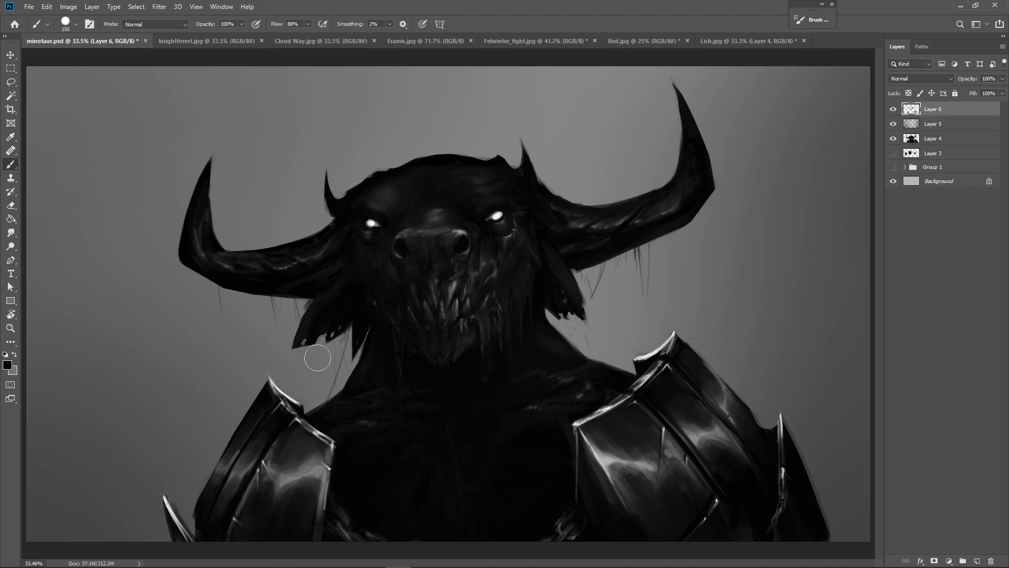
- Reduce the brush to 9 px and flip the canvas horizontally
key("bracketleft")
key("bracketleft")
key("bracketleft")
key("bracketleft")
key("bracketleft")
key("bracketleft")
key("bracketleft")
key("bracketleft")
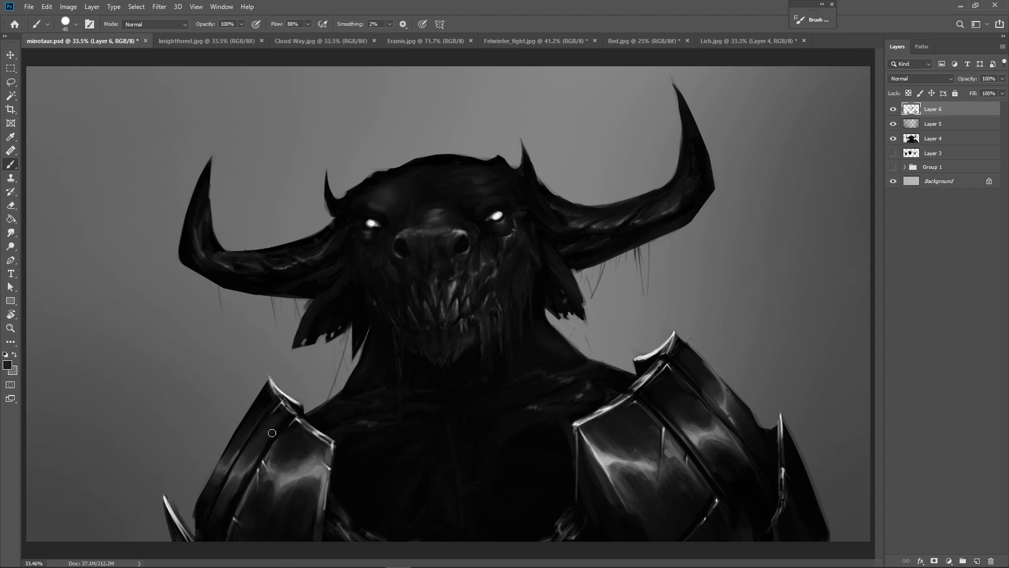
key("bracketleft")
key("bracketleft")
key("bracketleft")
key("bracketleft")
key("bracketleft")
key("bracketleft")
key("bracketleft")
key("bracketleft")
key("ctrl+shift+h")
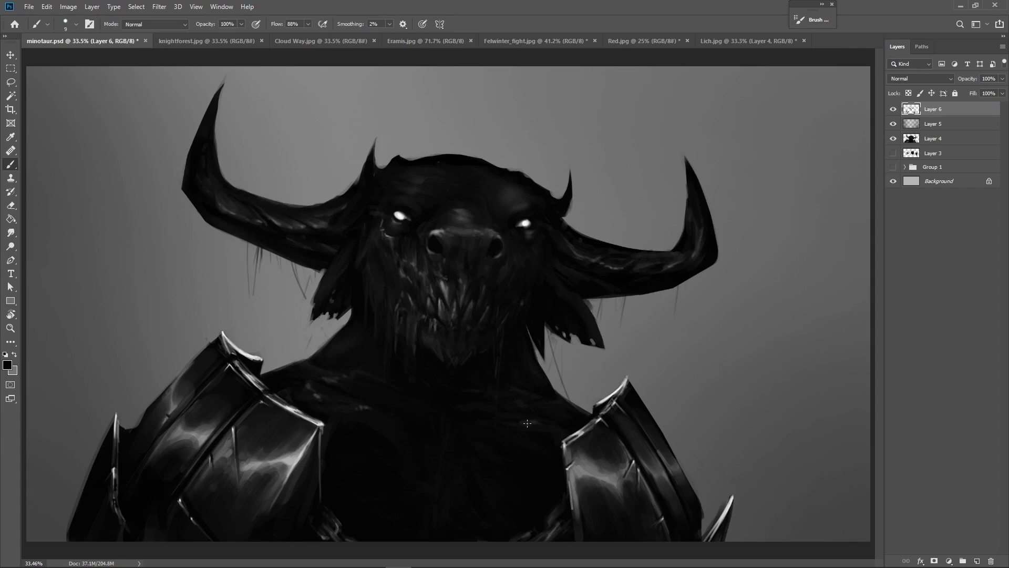
- Refine the folds under the left eye with tones sampled around them
left_click(386, 224, "alt")
mouse_move(388, 235)
left_mouse_down()
mouse_move(404, 236)
mouse_move(402, 253)
mouse_move(400, 240)
left_mouse_up()
left_click(399, 244, "alt")
left_click(396, 243, "alt")
left_click(389, 237, "alt")
- Retouch the brow and lid of the right eye with sampled tones, then sample the fold under the left eye with a 20 px brush
left_click(527, 220, "alt")
left_click(525, 211, "alt")
key("bracketright")
key("bracketright")
key("bracketright")
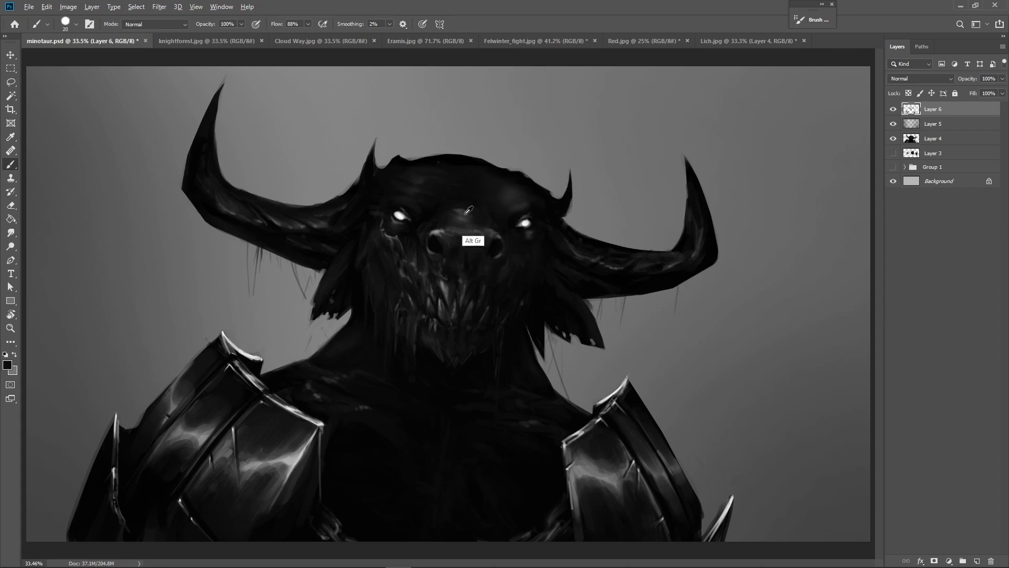
left_click(389, 234, "alt")
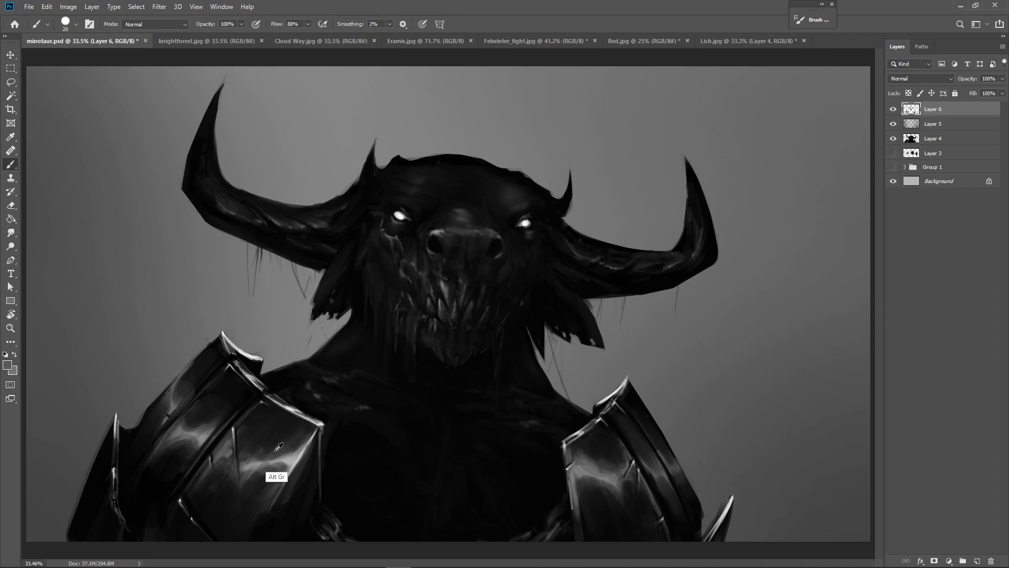
- Shade around the right eye using tones sampled from the left armour and beside the eye, with the brush set to 25 px
left_click(250, 475, "alt")
key("bracketleft")
key("bracketleft")
key("bracketleft")
key("bracketleft")
left_click(515, 229, "alt")
key("bracketright")
key("bracketright")
key("bracketright")
key("bracketleft")
key("bracketleft")
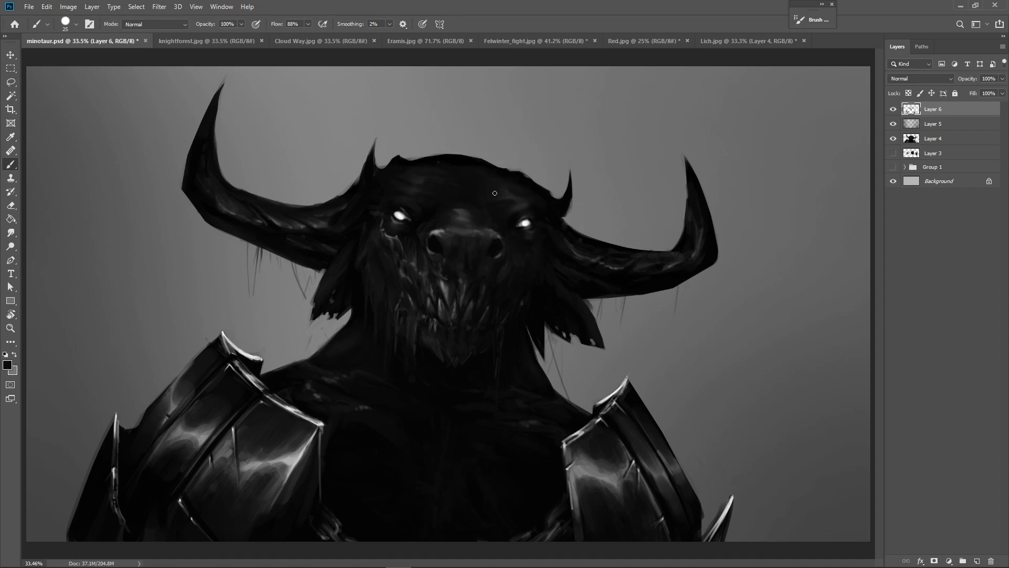
- Brush soft highlights across the forehead with a grey sampled from the nose bridge
left_click(461, 213, "alt")
key("bracketright")
key("bracketright")
key("bracketright")
key("bracketright")
key("bracketleft")
key("bracketleft")
key("bracketleft")
left_click_drag(472, 165, 506, 177)
key("bracketright")
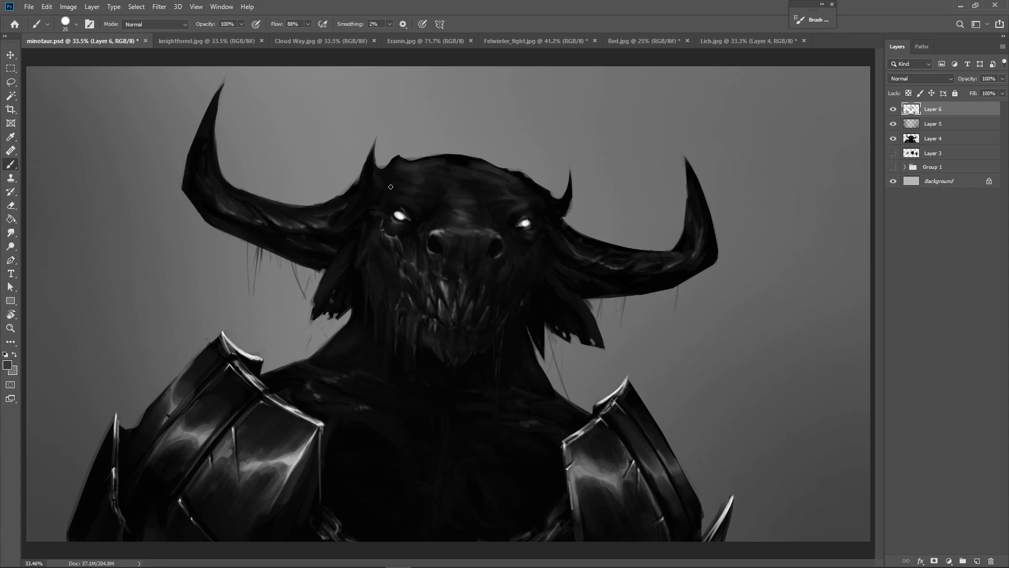
- Detail the forehead and the brow above the right eye with sampled tones and a 10 px brush
key("bracketleft")
key("bracketleft")
key("bracketleft")
key("bracketright")
key("bracketright")
key("bracketright")
key("bracketleft")
key("bracketleft")
left_click(542, 193, "alt")
left_click(535, 195, "alt")
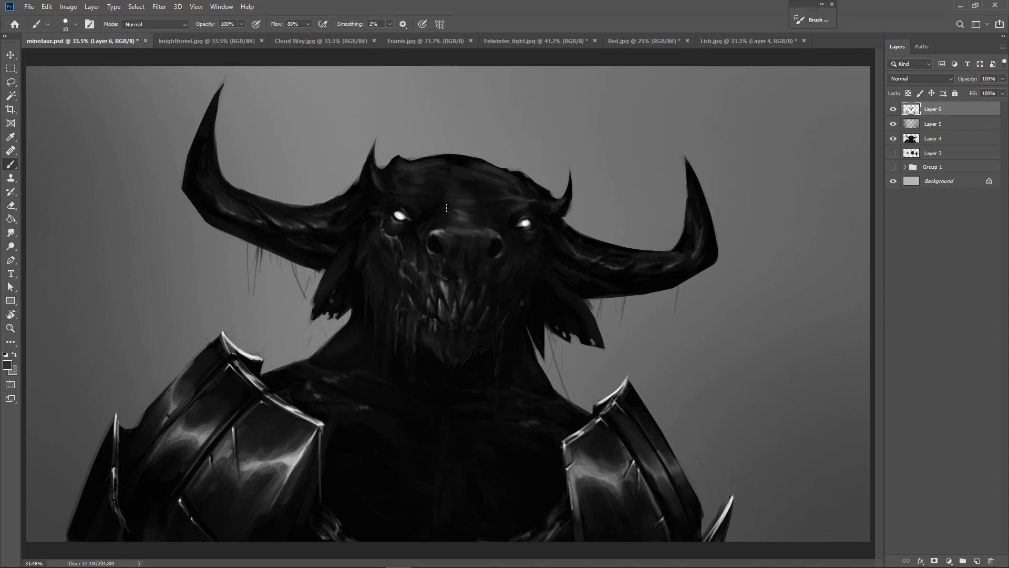
- Paint lighter creases on the nose bridge and around the left nostril with sampled tones, varying the brush size
left_click(442, 229, "alt")
left_click(447, 247, "alt")
key("bracketright")
key("bracketright")
key("bracketright")
left_click(438, 230, "alt")
key("bracketleft")
key("bracketleft")
key("bracketleft")
key("bracketright")
key("bracketleft")
key("bracketleft")
key("bracketright")
key("bracketright")
key("bracketright")
- Define the rims and inner shadows of both nostrils with tones sampled around them
left_click(497, 237, "alt")
left_click(442, 235, "alt")
left_click(442, 253, "alt")
left_click_drag(443, 241, 446, 255)
left_click(444, 261, "alt")
left_click(449, 247, "alt")
left_click(499, 235, "alt")
left_click_drag(490, 237, 485, 247)
left_click(483, 252, "alt")
- Add highlights to the cheek below the right nostril with an enlarged brush and sampled greys
left_click(447, 223, "alt")
key("bracketleft")
key("bracketright")
key("bracketright")
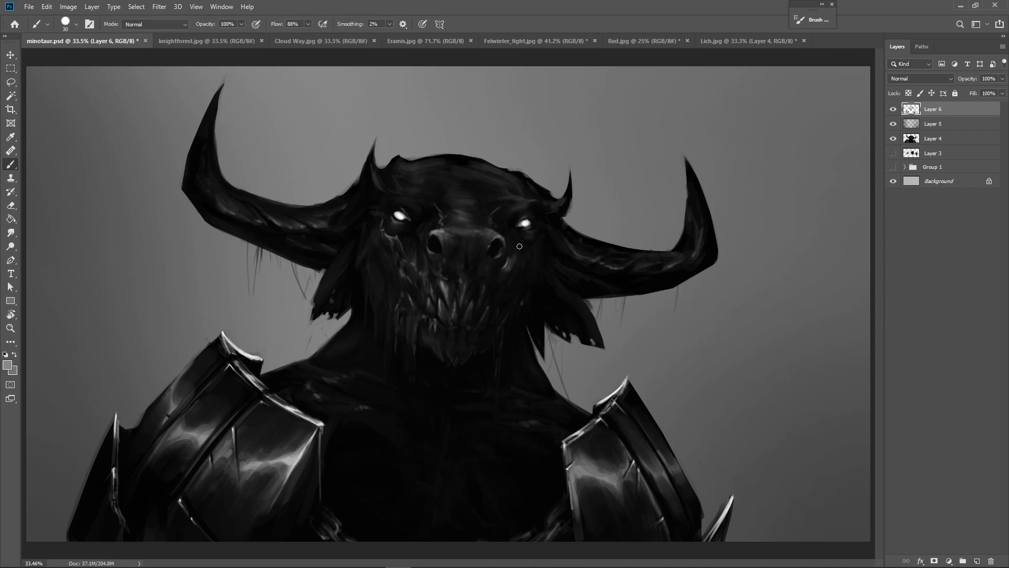
left_click(518, 248, "alt")
left_click(506, 271, "alt")
left_click_drag(506, 271, 495, 286)
left_click(503, 280, "alt")
left_click(507, 274, "alt")
- Shade the upper lip below the left nostril with sampled tones and a 15 px brush
left_click(443, 289, "alt")
key("bracketleft")
left_click(435, 271, "alt")
left_click(442, 288, "alt")
left_click(441, 263, "alt")
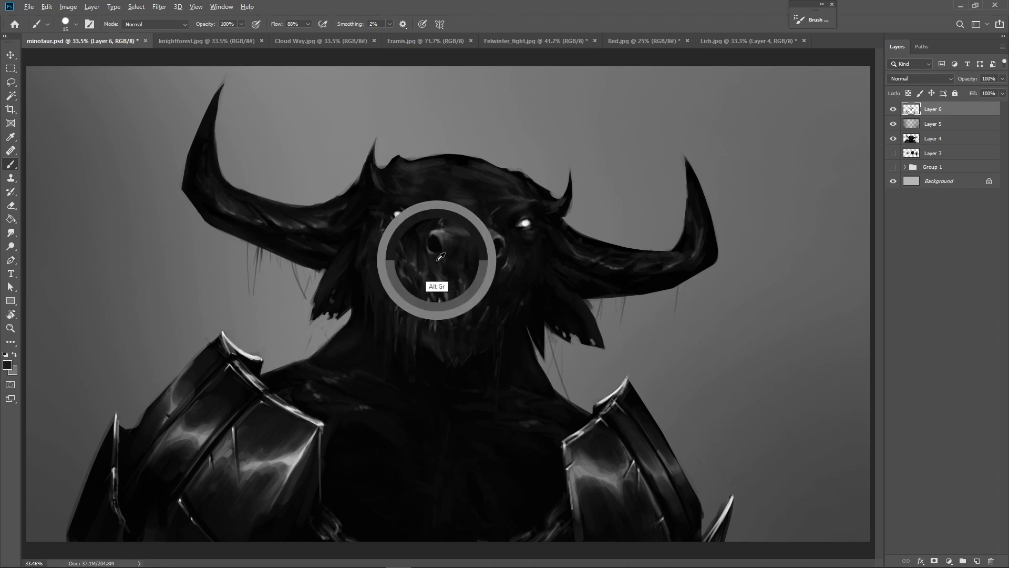
left_click(425, 245, "alt")
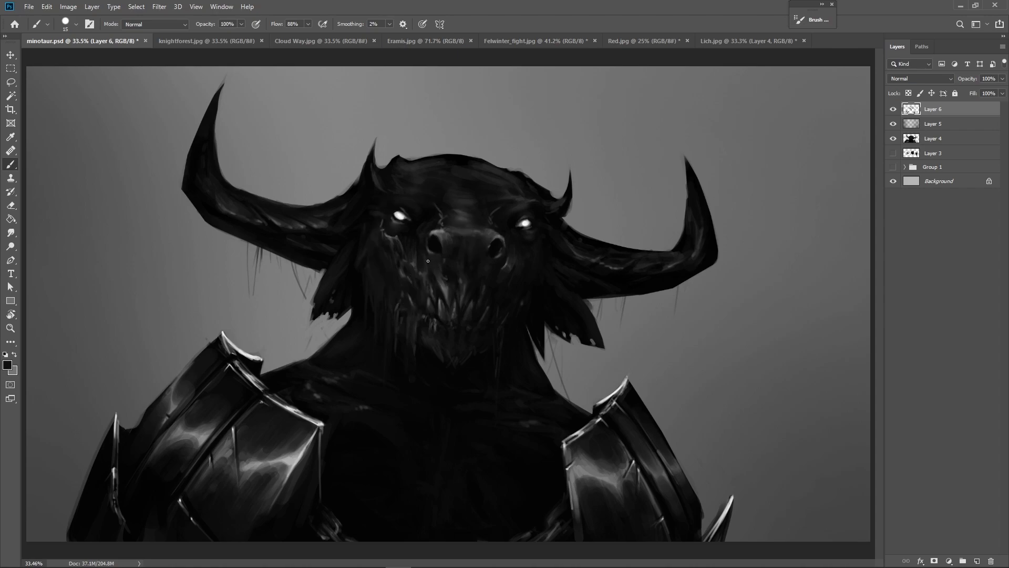
- Blend the muzzle beside the left nostril with tones sampled from the surrounding skin
left_click(419, 269, "alt")
left_click(414, 261, "alt")
left_click(415, 251, "alt")
left_click(415, 259, "alt")
left_click(424, 260, "alt")
- Detail the torn skin on the cheek below the left eye with alternating sampled lights and darks
left_click(390, 238, "alt")
left_click(390, 243, "alt")
left_click(378, 242, "alt")
left_click(387, 247, "alt")
left_click(384, 246, "alt")
left_click(388, 266, "alt")
left_click(398, 277, "alt")
left_click(395, 244, "alt")
left_click(400, 250, "alt")
left_click(389, 242, "alt")
left_click(387, 239, "alt")
- Paint bright highlights on the front teeth with a 10 px brush and a near-white sampled from the left armour's edge
left_click(443, 283, "alt")
key("bracketleft")
key("bracketleft")
left_click(449, 294, "alt")
left_click(318, 424, "alt")
left_click_drag(440, 300, 440, 310)
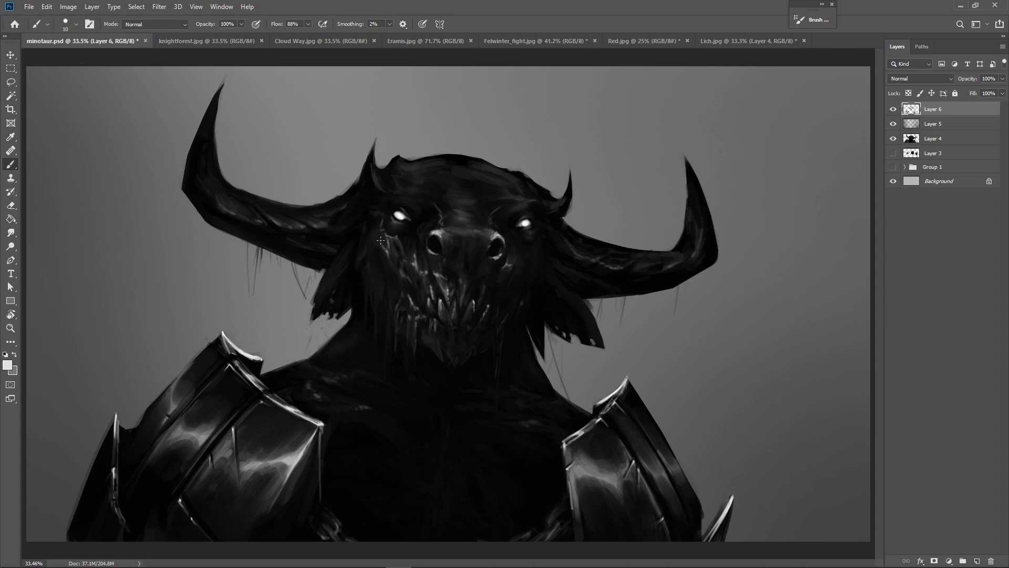
- Add near-white highlights along the left horns and the inner edges of both armour front plates
left_click_drag(372, 148, 375, 180)
mouse_move(317, 227)
left_mouse_down()
mouse_move(268, 212)
mouse_move(255, 220)
mouse_move(215, 193)
left_mouse_up()
key("bracketleft")
key("bracketleft")
left_click_drag(560, 440, 567, 507)
left_click_drag(321, 425, 323, 466)
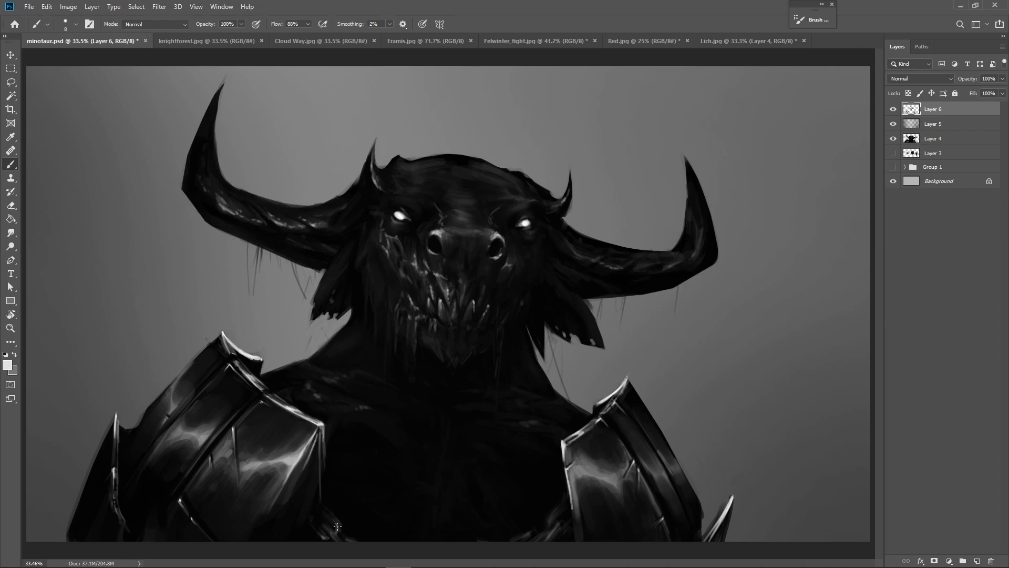
- Highlight the chain links beside the armour plates with near-white strokes, and flip the canvas back horizontally
mouse_move(330, 530)
left_mouse_down()
mouse_move(336, 539)
mouse_move(336, 514)
mouse_move(332, 535)
left_mouse_up()
key("ctrl+z")
mouse_move(558, 525)
left_mouse_down()
mouse_move(544, 538)
mouse_move(557, 510)
mouse_move(567, 517)
mouse_move(548, 514)
mouse_move(551, 528)
left_mouse_up()
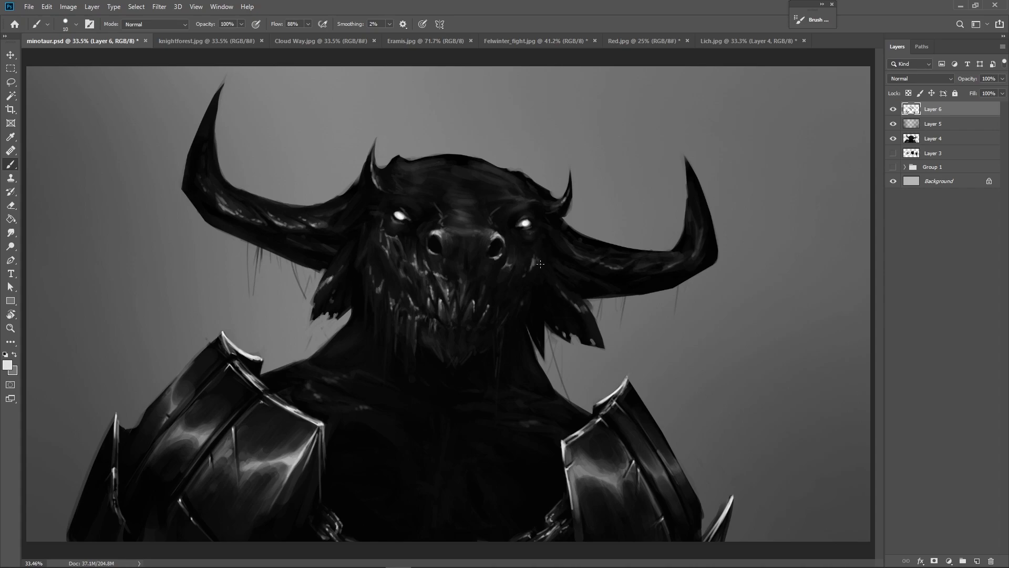
key("bracketright")
key("ctrl+shift+h")
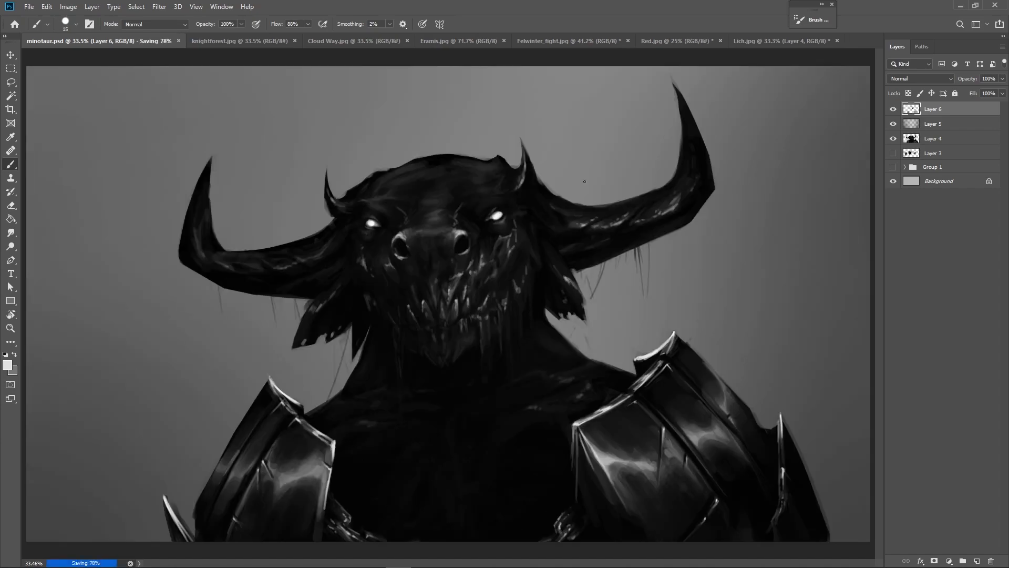
- Paint sampled dark and light tones on the outer cheek beside the right corner of the mouth, enlarging the brush to 25 px
left_click(517, 292, "alt")
left_click(516, 280, "alt")
left_click(517, 290, "alt")
left_click_drag(518, 288, 521, 269)
key("bracketright")
key("bracketright")
key("bracketright")
key("bracketleft")
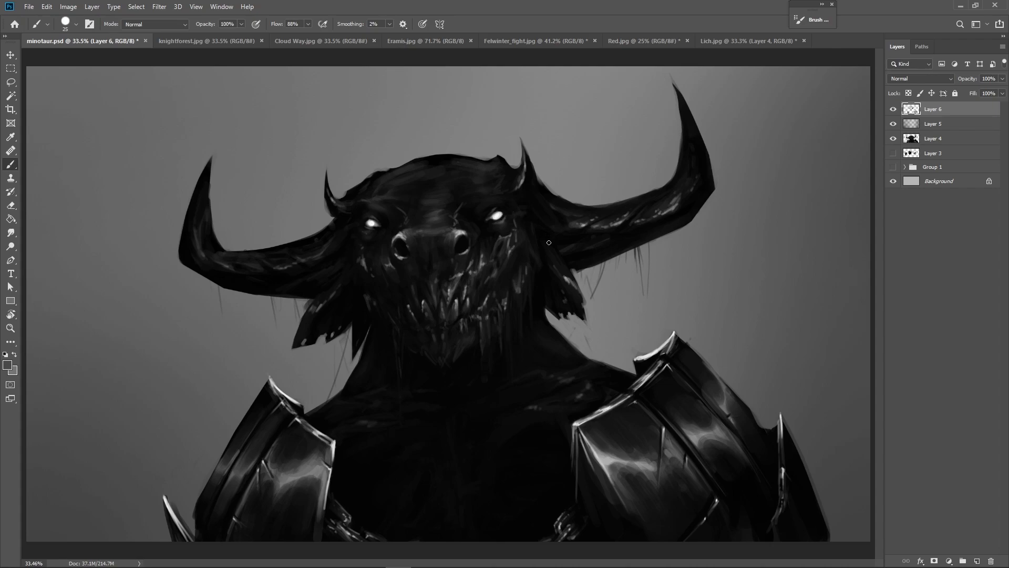
- Detail the torn skin between the right nostril and the cheek with a smaller brush, alternating sampled lights and darks
key("alt")
left_click(507, 248, "alt")
key("bracketleft")
key("bracketleft")
left_click(470, 264, "alt")
left_click(476, 250, "alt")
left_click(476, 260, "alt")
left_click(477, 250, "alt")
left_click(474, 255, "alt")
left_click(483, 256, "alt")
left_click_drag(485, 249, 482, 255)
left_click(483, 263, "alt")
left_click(484, 261, "alt")
- Blend the torn skin strands above the right side of the mouth down to the teeth with tones sampled nearby
left_click(477, 281, "alt")
left_click(468, 288, "alt")
left_click(465, 277, "alt")
left_click(466, 290, "alt")
left_click(469, 298, "alt")
left_click(472, 310, "alt")
- Sharpen the front teeth with a 10 px brush, painting strokes in greys sampled from the mouth
key("bracketleft")
key("bracketleft")
key("bracketright")
left_click(453, 311, "alt")
left_click_drag(453, 320, 456, 302)
key("alt")
left_click(423, 302, "alt")
left_click(424, 301, "alt")
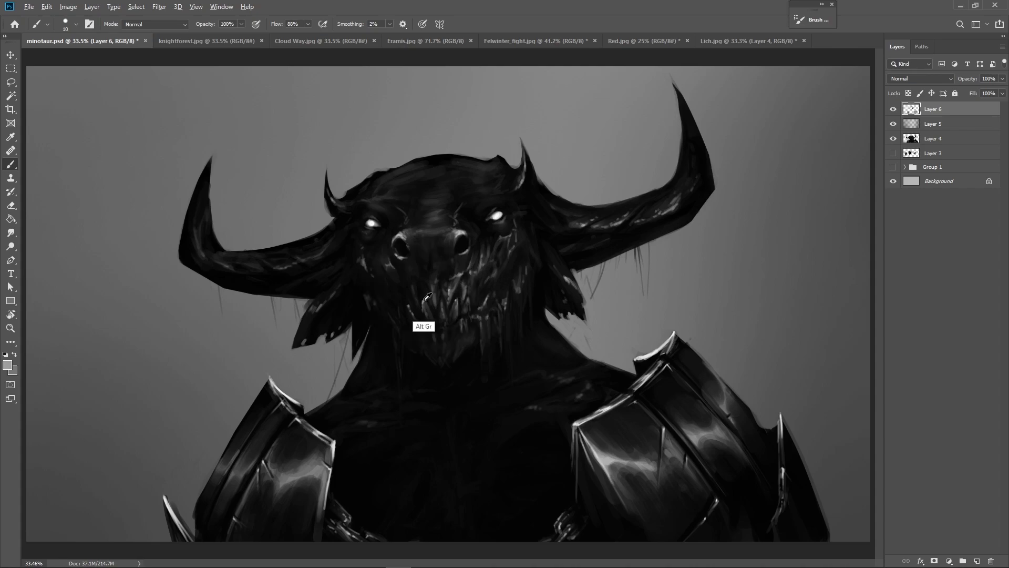
- Brighten the teeth with a near-white sampled from the glowing right eye, and blend them with tones from the mouth
left_click(502, 214, "alt")
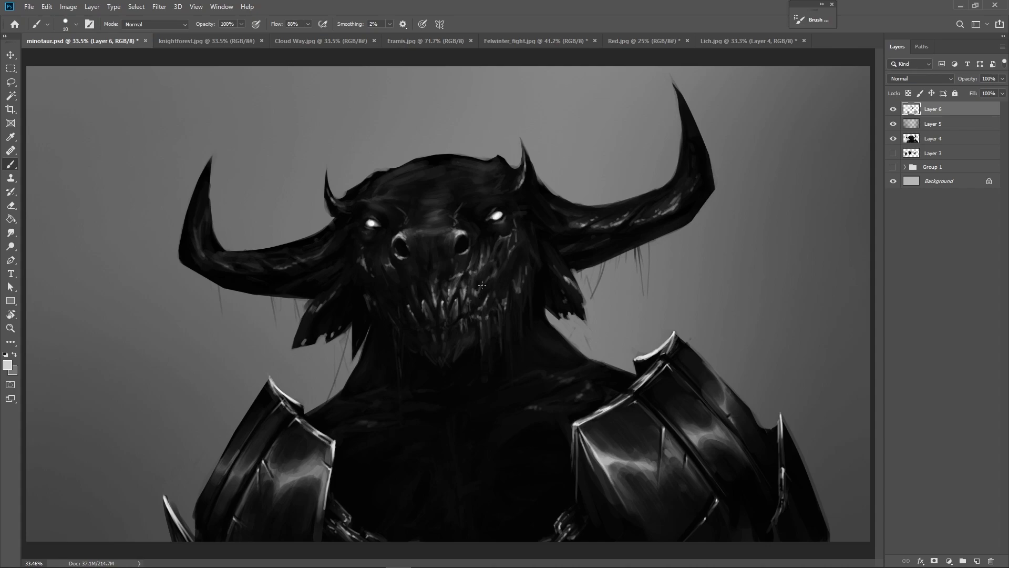
key("bracketright")
left_click(474, 298, "alt")
left_click(424, 297, "alt")
key("bracketleft")
key("bracketright")
left_click(424, 311, "alt")
left_click(420, 293, "alt")
- Add torn skin detail to the left cheek from below the eye to the jaw with sampled lights and darks
left_click(365, 262, "alt")
left_click(365, 262, "alt")
left_click_drag(364, 263, 357, 244)
left_click(357, 244, "alt")
left_click(356, 242, "alt")
left_click(363, 263, "alt")
left_click(365, 266, "alt")
left_click(373, 279, "alt")
left_click(363, 261, "alt")
left_click(388, 314, "alt")
- Refine the shading on the nose bridge and around the right nostril with sampled tones
left_click(437, 217, "alt")
left_click(464, 230, "alt")
left_click(451, 238, "alt")
key("bracketleft")
key("bracketright")
- Rework the torn flesh beside the right nostril down to the upper lip by alternating sampled tones
left_click(483, 247, "alt")
left_click(483, 246, "alt")
left_click(483, 261, "alt")
left_click(486, 244, "alt")
left_click(485, 238, "alt")
left_click(472, 284, "alt")
- Blend sampled tones through the torn flesh at the right corner of the mouth and the strands hanging below it
left_click(488, 298, "alt")
left_click(492, 296, "alt")
left_click(490, 300, "alt")
left_click(493, 295, "alt")
left_click(485, 308, "alt")
left_click(493, 315, "alt")
left_click(495, 333, "alt")
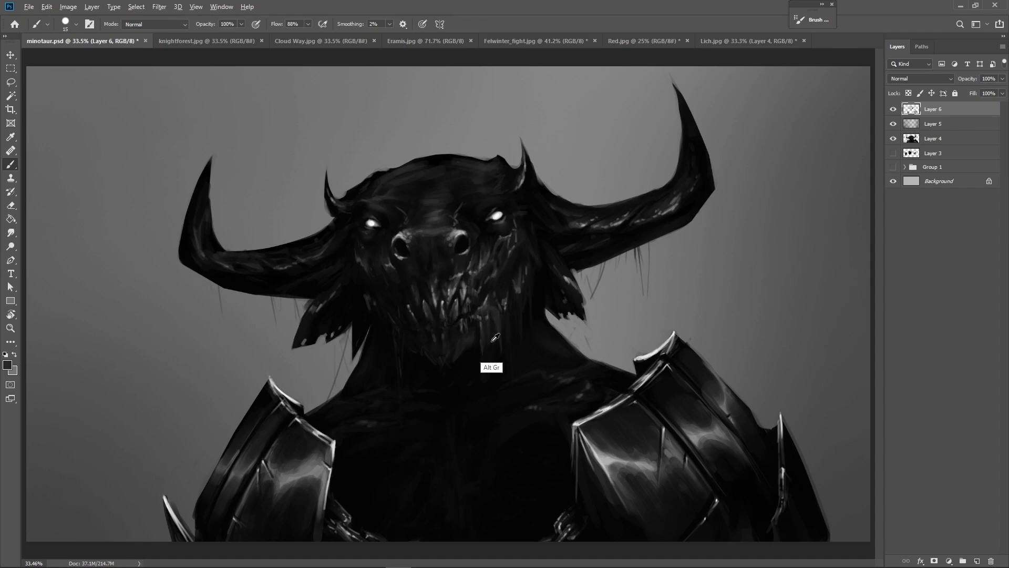
- Detail the hanging skin on the right cheek and jaw with sampled tones, varying the brush size
key("bracketleft")
key("bracketleft")
key("bracketright")
key("bracketright")
left_click(506, 294, "alt")
left_click(509, 281, "alt")
key("bracketleft")
left_click(519, 311, "alt")
key("bracketright")
key("bracketright")
key("bracketright")
left_click(518, 276, "alt")
- Paint highlight texture at the base of the large right horn with sampled greys and a fine 10 px brush
left_click(580, 227, "alt")
mouse_move(593, 217)
left_mouse_down()
mouse_move(575, 224)
mouse_move(570, 215)
mouse_move(587, 210)
left_mouse_up()
left_click(569, 212, "alt")
key("bracketleft")
key("bracketleft")
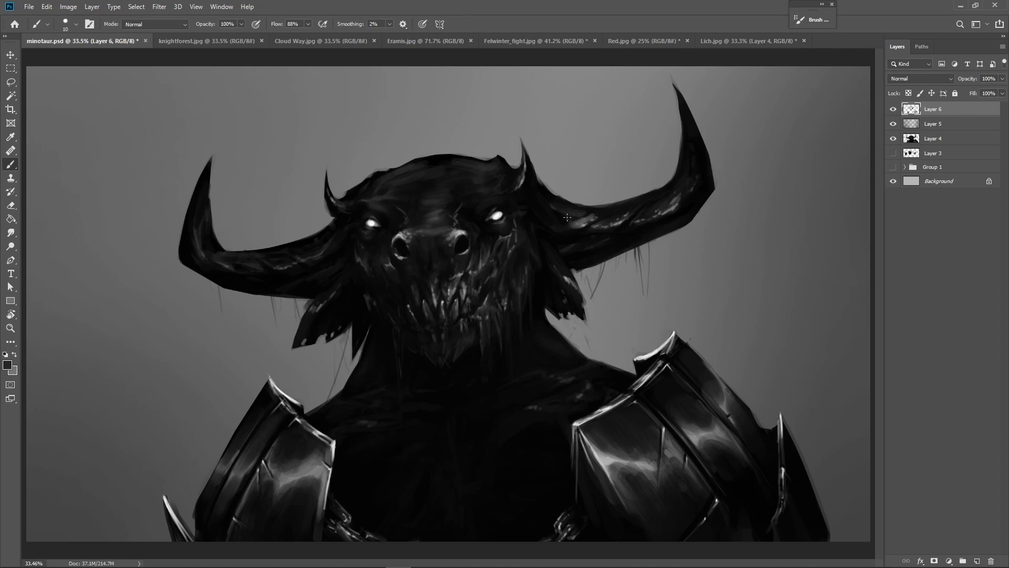
key("bracketright")
key("bracketright")
- Shape the folds and tattered edge of the right ear with strokes in sampled light and dark tones
left_click(566, 279, "alt")
mouse_move(556, 266)
left_mouse_down()
mouse_move(577, 294)
mouse_move(551, 249)
left_mouse_up()
left_click(569, 278, "alt")
left_click(569, 277, "alt")
left_click(570, 279, "alt")
left_click(562, 265, "alt")
left_click(551, 259, "alt")
mouse_move(579, 298)
left_mouse_down()
mouse_move(573, 286)
mouse_move(578, 298)
left_mouse_up()
left_click(572, 286, "alt")
left_click(584, 295, "alt")
- Paint soft shading along the folds of the left ear with tones sampled around it
left_click(335, 295, "alt")
mouse_move(326, 298)
left_mouse_down()
mouse_move(301, 326)
mouse_move(329, 290)
mouse_move(309, 320)
left_mouse_up()
left_click(316, 310, "alt")
left_click(311, 313, "alt")
- Paint over the middle of the large right horn with a 30 px brush, using tones sampled along it
key("bracketright")
key("bracketright")
key("bracketright")
key("bracketright")
key("bracketleft")
key("bracketleft")
key("bracketleft")
left_click(599, 212, "alt")
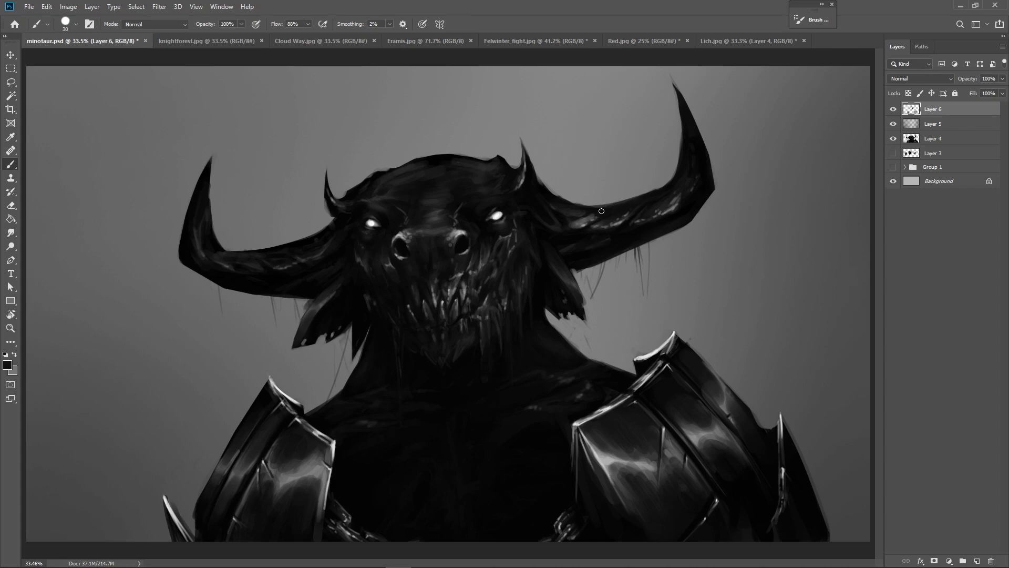
left_click(670, 207, "alt")
mouse_move(670, 207)
left_mouse_down()
mouse_move(682, 178)
mouse_move(691, 187)
mouse_move(695, 163)
mouse_move(676, 203)
mouse_move(689, 190)
mouse_move(637, 220)
left_mouse_up()
- Blend the highlight streaks near the outer bend of the large right horn with alternating sampled lights and darks
key("bracketleft")
key("bracketleft")
key("bracketleft")
key("bracketleft")
key("bracketright")
key("bracketright")
key("bracketright")
left_click(676, 184, "alt")
left_click(669, 207, "alt")
left_click(656, 203, "alt")
left_click(667, 210, "alt")
left_click(674, 206, "alt")
- Refine the fine cracks along the middle of the large right horn with a smaller brush and sampled greys
key("bracketleft")
key("bracketleft")
key("bracketleft")
left_click(655, 205, "alt")
left_click(620, 220, "alt")
key("bracketright")
key("bracketright")
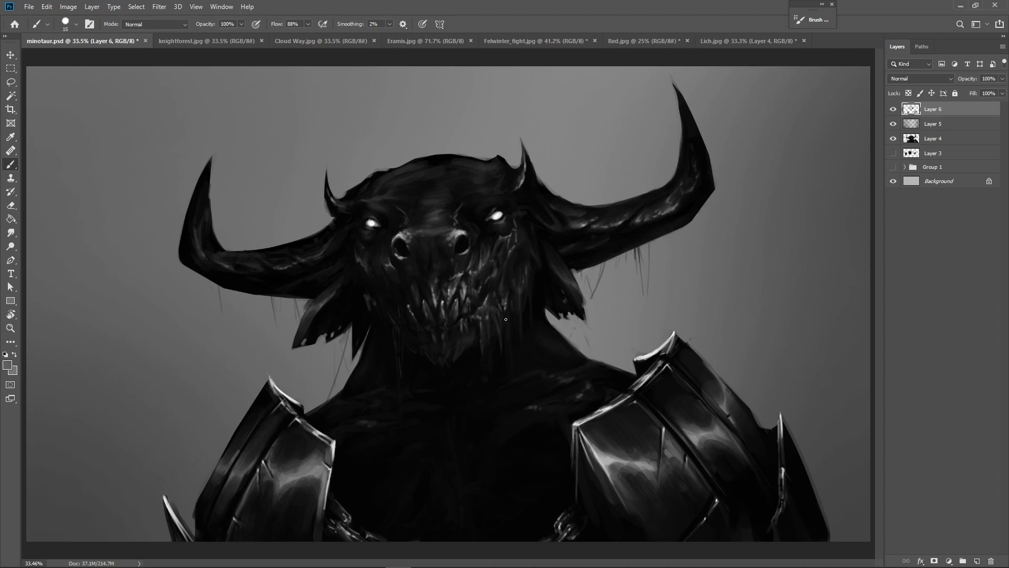
- Flip the canvas horizontally and save the document
key("bracketleft")
key("bracketleft")
key("ctrl+shift+h")
key("ctrl+s")
key("bracketright")
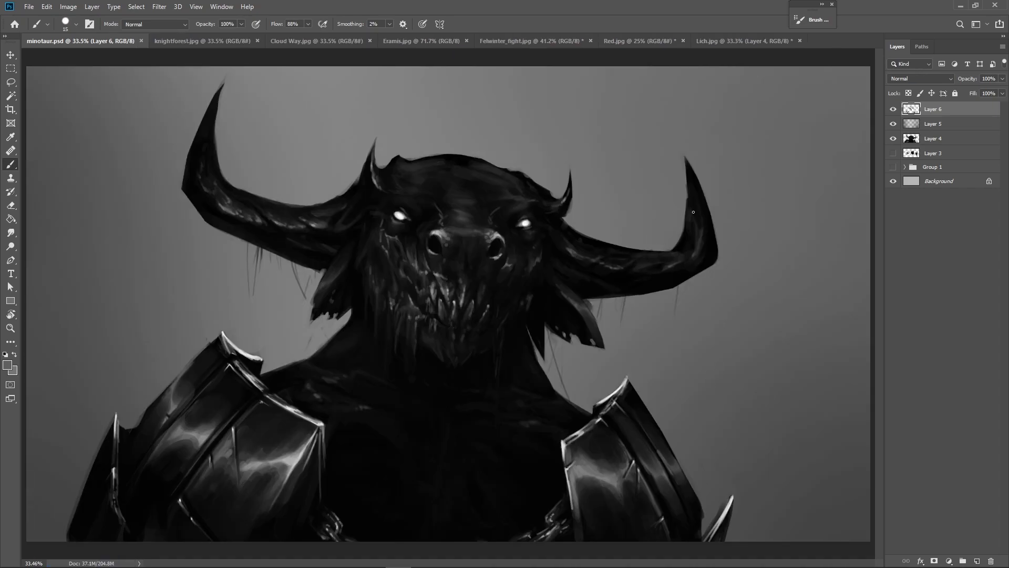
- Paint highlight streaks along the lower part of the right horn with a tone sampled from the left horn's base
left_click(313, 229, "alt")
key("bracketleft")
key("bracketleft")
mouse_move(623, 266)
left_mouse_down()
mouse_move(609, 264)
mouse_move(690, 255)
mouse_move(622, 263)
mouse_move(567, 243)
mouse_move(582, 247)
mouse_move(574, 255)
left_mouse_up()
key("bracketright")
key("bracketright")
- Blend the streaks at the base of the right horn with sampled darks and midtones using a 15 px brush
left_click(574, 240, "alt")
left_click(572, 248, "alt")
left_click(578, 248, "alt")
left_click(576, 248, "alt")
left_click(574, 254, "alt")
left_click(588, 245, "alt")
left_click(592, 257, "alt")
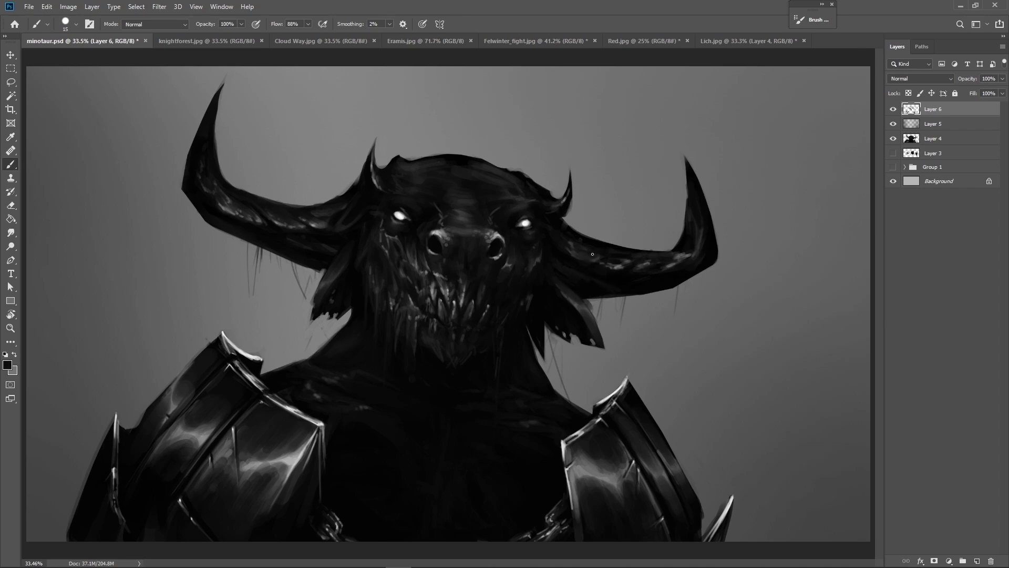
- Smooth the transitions along the inner part of the right horn with darks and midtones sampled from its base
left_click(576, 240, "alt")
left_click(552, 221, "alt")
left_click(557, 221, "alt")
left_click(614, 261, "alt")
left_click(604, 254, "alt")
left_click(593, 251, "alt")
- Soften the highlight streaks along the middle of the right horn with a larger brush and sampled greys
key("bracketright")
key("bracketright")
left_click(619, 269, "alt")
left_click(623, 254, "alt")
left_click_drag(630, 263, 611, 263)
left_click(618, 263, "alt")
left_click(633, 273, "alt")
- Blend streaks up the outer bend and rising part of the right horn with tones sampled around the curve
left_click(676, 263, "alt")
mouse_move(677, 263)
left_mouse_down()
mouse_move(660, 265)
mouse_move(687, 241)
mouse_move(695, 248)
mouse_move(697, 204)
left_mouse_up()
left_click(683, 257, "alt")
left_click(688, 243, "alt")
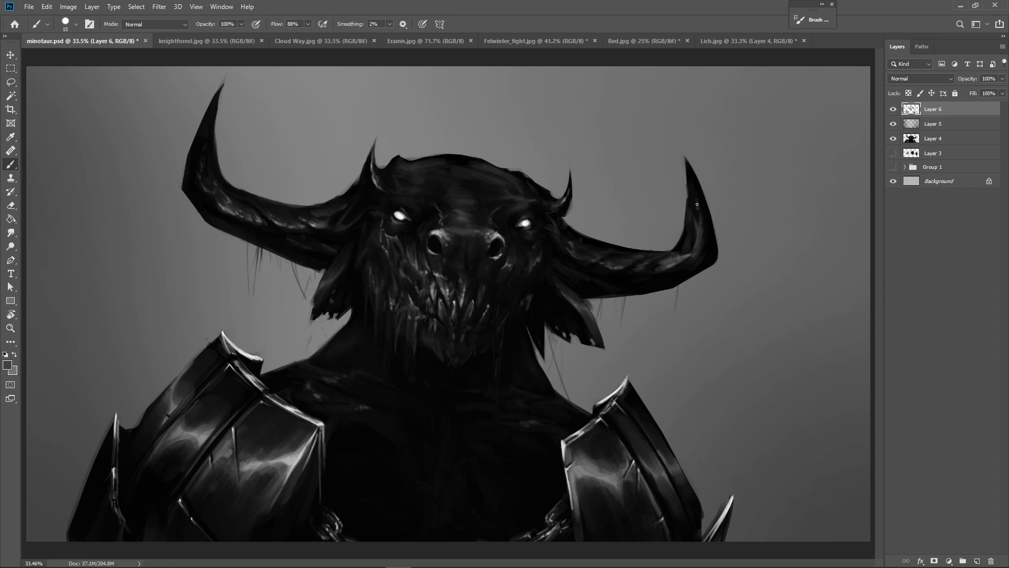
left_click_drag(693, 245, 697, 226)
left_click(700, 237, "alt")
left_click(690, 264, "alt")
key("bracketright")
left_click(700, 248, "alt")
- Add fine highlights where the left horn joins the head, using a 10 px brush and a sampled light grey
left_click(313, 250, "alt")
key("bracketleft")
key("bracketleft")
key("bracketright")
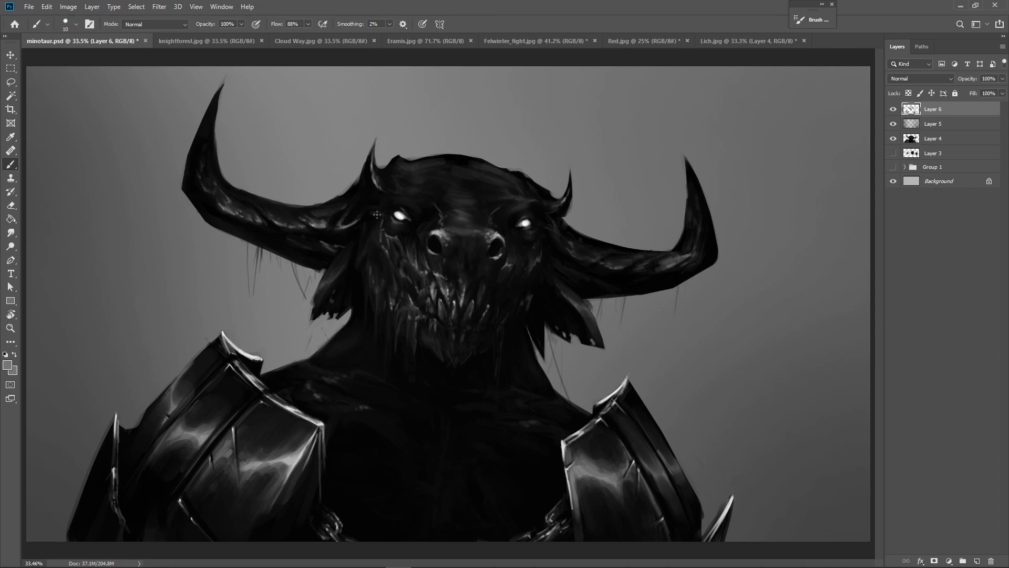
- Refine the skin between the left horn's base and the left eye with small strokes of sampled tones
key("bracketleft")
key("bracketleft")
key("bracketright")
key("bracketright")
left_click(372, 217, "alt")
left_click(379, 215, "alt")
mouse_move(379, 215)
left_mouse_down()
mouse_move(379, 226)
mouse_move(371, 209)
left_mouse_up()
left_click(374, 221, "alt")
left_click(395, 236, "alt")
- Paint the folds between the left eye and the nostril with greys sampled from the surrounding skin
left_click(415, 266, "alt")
mouse_move(432, 228)
left_mouse_down()
mouse_move(419, 225)
mouse_move(424, 217)
left_mouse_up()
left_click(435, 221, "alt")
left_click(413, 230, "alt")
left_click(424, 238, "alt")
left_click(415, 242, "alt")
left_click(408, 241, "alt")
- Blend the left cheek and the side of the nose bridge with a larger brush and sampled tones
key("]")
left_click(407, 254, "alt")
left_click(415, 262, "alt")
left_click(412, 251, "alt")
left_click_drag(412, 259, 428, 209)
left_click(407, 265, "alt")
left_click(428, 219, "alt")
left_click(423, 213, "alt")
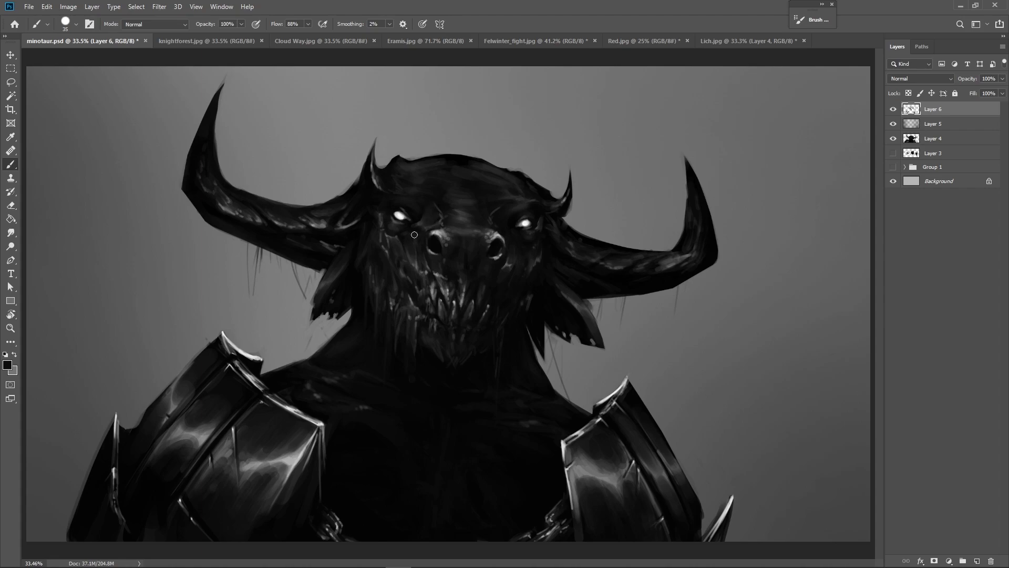
- Shade the muzzle and the area around the right nostril with tones sampled from the face and neck
left_click(432, 267, "alt")
left_click(344, 333, "alt")
left_click(509, 264, "alt")
key("bracketleft")
left_click(433, 258, "alt")
left_click(487, 240, "alt")
left_click(451, 266, "alt")
left_click(454, 252, "alt")
left_click_drag(484, 239, 486, 257)
- Paint muscle tones over the left side of the neck and shoulder with sampled dark greys
left_click(340, 356, "alt")
left_click(385, 374, "alt")
left_click(330, 322, "alt")
left_click(333, 379, "alt")
left_click(316, 395, "alt")
left_click_drag(315, 394, 334, 399)
left_click(303, 397, "alt")
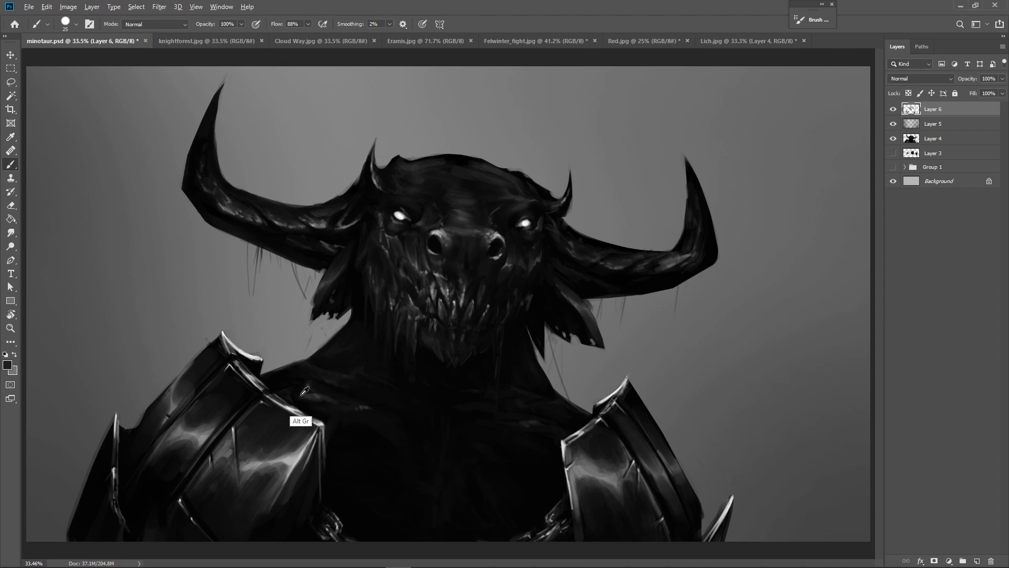
- Blend the left collarbone highlights into the dark upper chest with sampled tones
left_click(323, 399, "alt")
key("bracketleft")
left_click(392, 420, "alt")
left_click(378, 416, "alt")
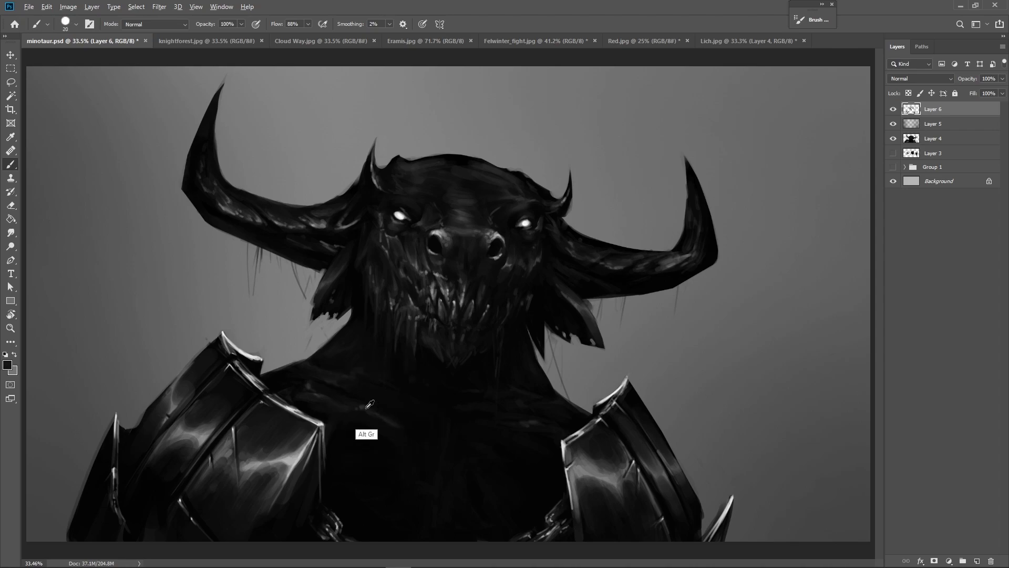
left_click(361, 407, "alt")
left_click_drag(379, 424, 368, 423)
left_click(378, 418, "alt")
left_click(372, 401, "alt")
left_click(315, 388, "alt")
key("[")
key("[")
left_click(574, 437, "alt")
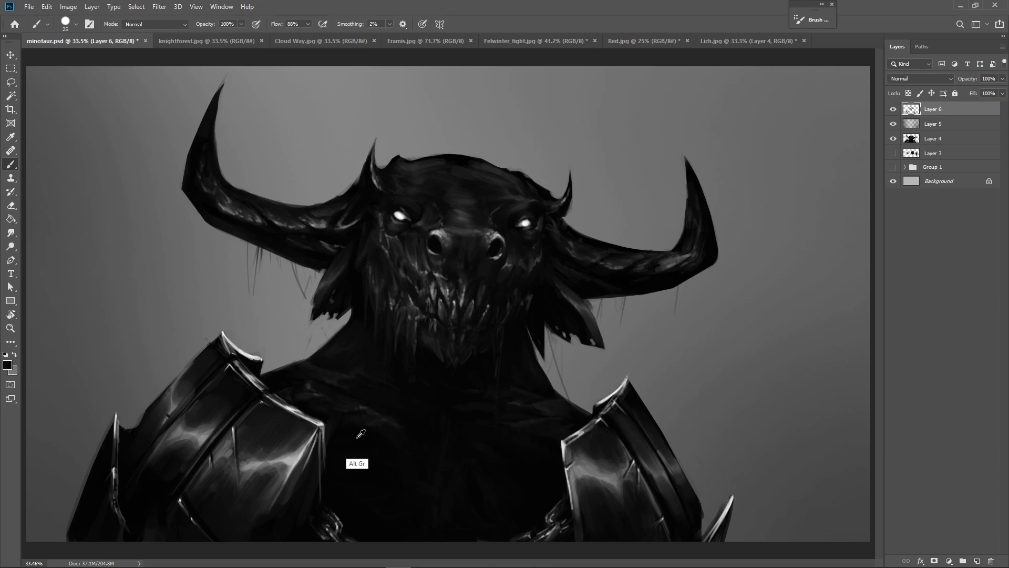
- Flip the canvas horizontally and save the document
left_click(311, 309, "alt")
key("ctrl+shift+h")
key("ctrl+s")
left_click(692, 342)
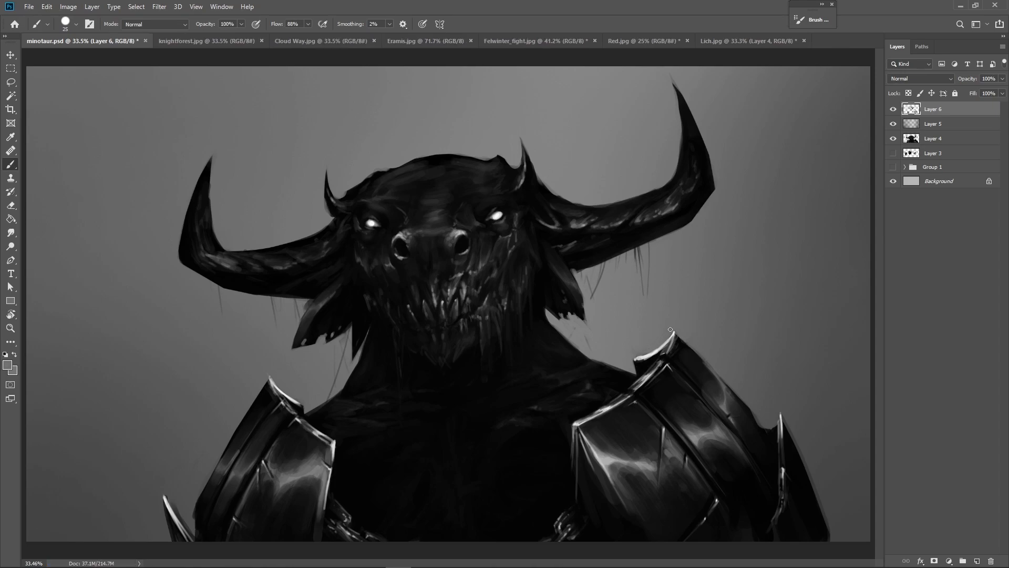
- Shade the skin around the right eye with a 35 px brush and tones sampled from the cheek and brow
left_click(492, 298, "alt")
key("bracketleft")
key("bracketright")
key("bracketright")
key("bracketright")
key("bracketright")
key("bracketright")
key("bracketleft")
key("bracketleft")
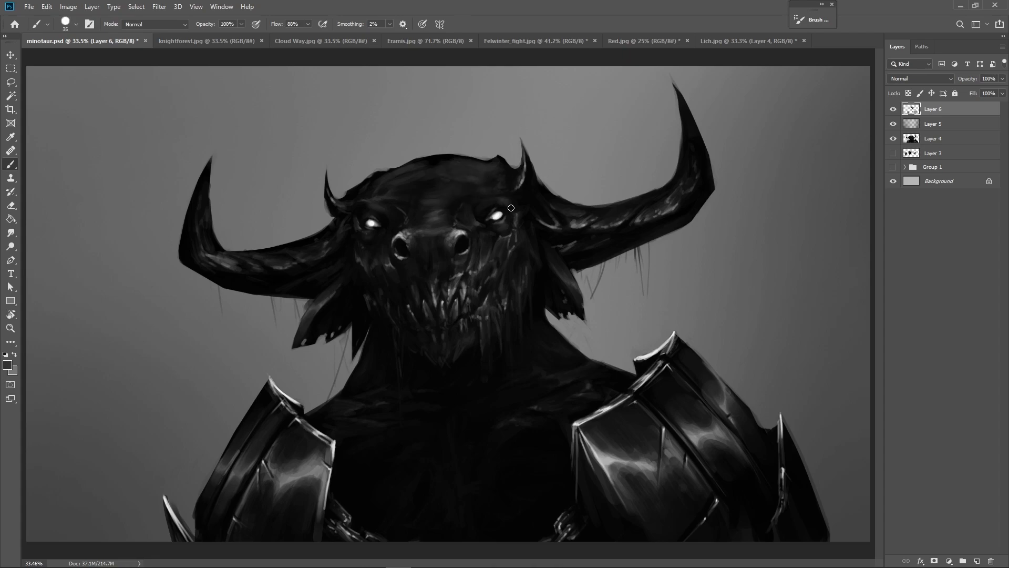
left_click(510, 209, "alt")
- Blend the nose bridge and soften the wrinkle beside the left eye with sampled tones and a smaller brush
left_click(446, 218, "alt")
left_click(424, 220, "alt")
left_click(426, 214, "alt")
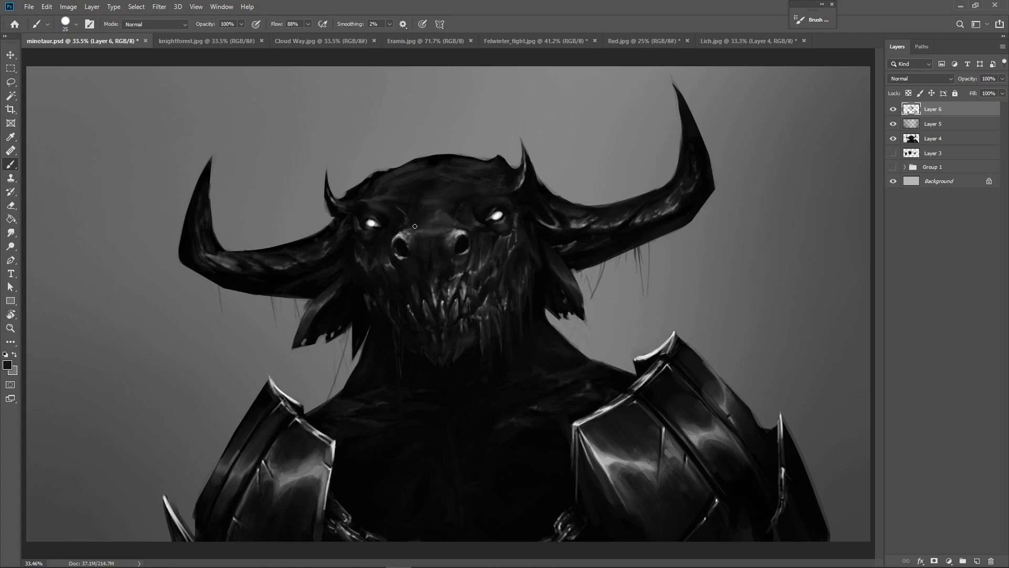
left_click(443, 212, "alt")
left_click(391, 207, "alt")
left_click(394, 222, "alt")
left_click(395, 215, "alt")
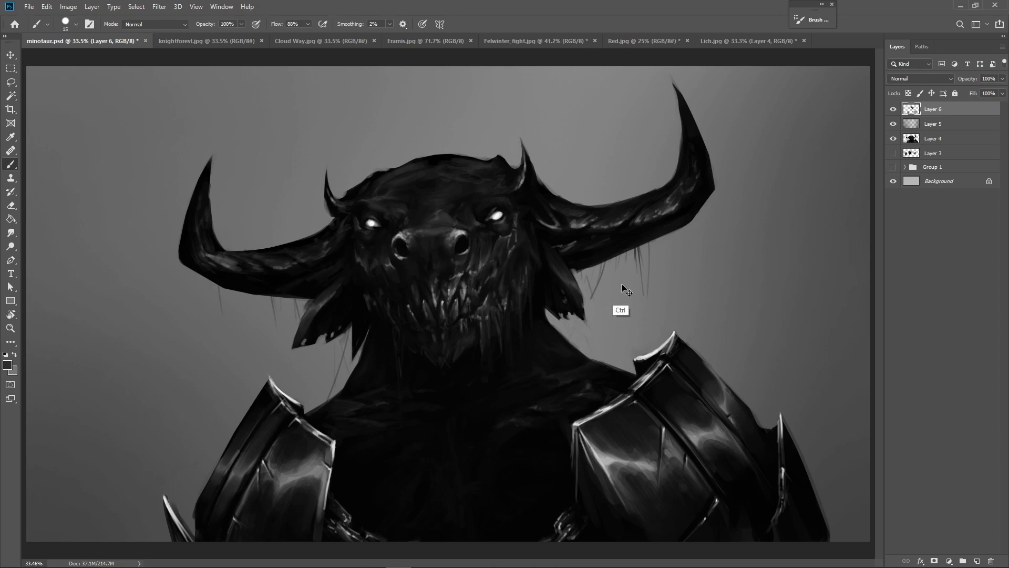
- Flip the canvas horizontally and rework the brow above the right eye with sampled dark greys
key("ctrl+f")
left_click(527, 209, "alt")
left_click_drag(526, 204, 514, 205)
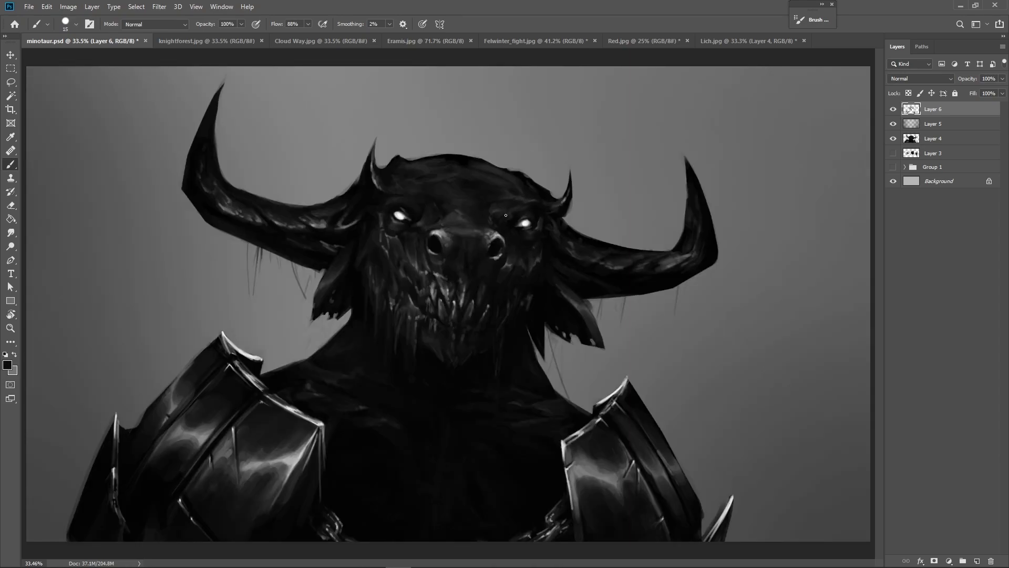
key("bracketleft")
key("bracketleft")
left_click(532, 206, "alt")
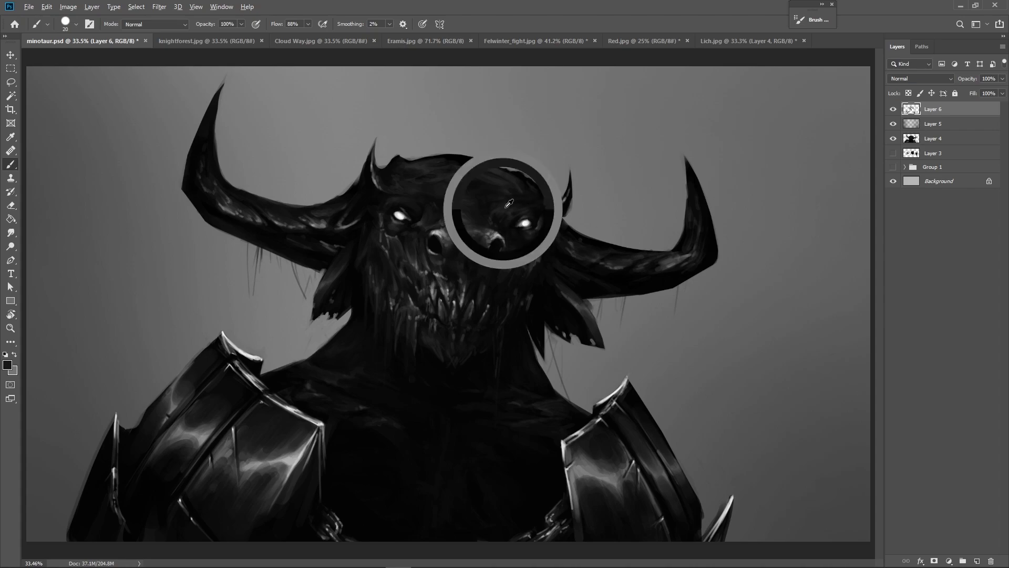
left_click(476, 230, "alt")
- Flip the canvas back and refine the brow beneath the small right horn with sampled greys
key("ctrl+shift+h")
key("]")
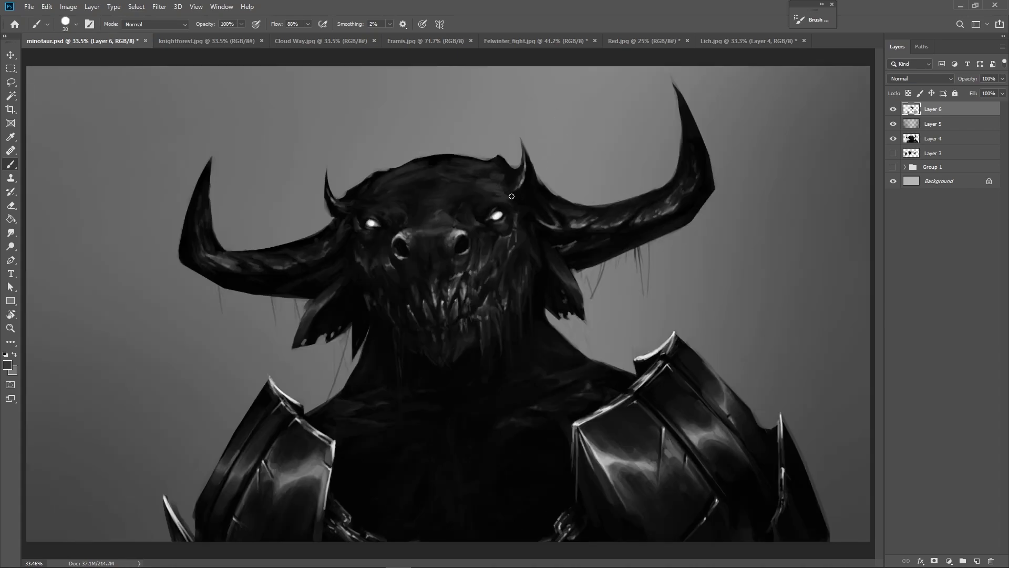
key("alt")
left_click(525, 178, "alt")
key("bracketleft")
key("bracketright")
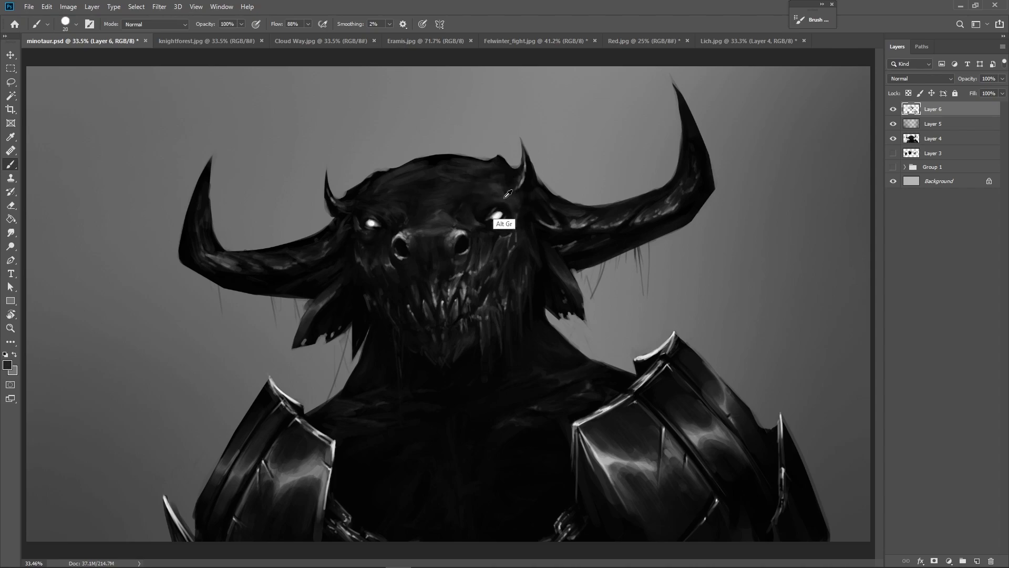
- Blend the forehead above the right eye with a sampled dark tone, enlarging the brush to 45 px
left_click(471, 192, "alt")
key("bracketleft")
key("bracketleft")
key("bracketright")
key("bracketright")
key("bracketright")
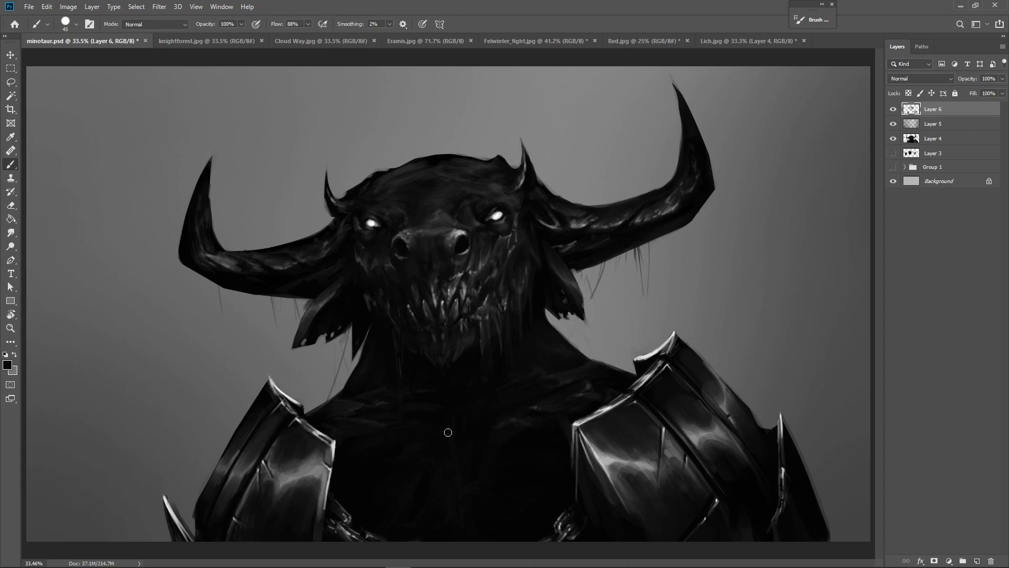
- Save the document and clean up the silhouette edges around the small horns with sampled background greys
key("ctrl+s")
left_click(558, 174, "alt")
left_click_drag(556, 192, 541, 180)
left_click(512, 163, "alt")
left_click(316, 200, "alt")
- Toggle the visibility of Layer 6 and Layer 5 to compare the bust with and without the lighting
left_click(893, 110)
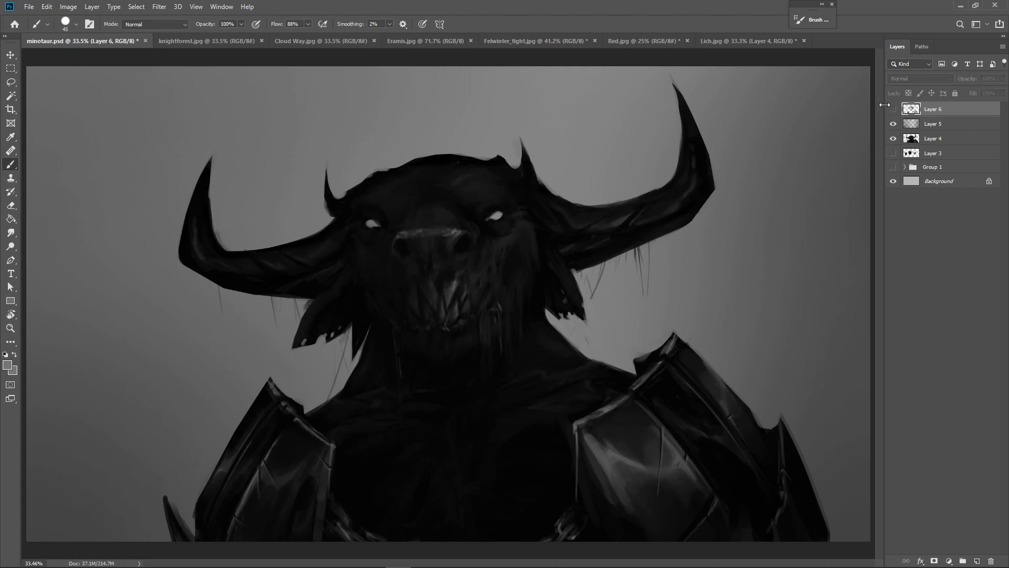
left_click(893, 124)
left_click(893, 109)
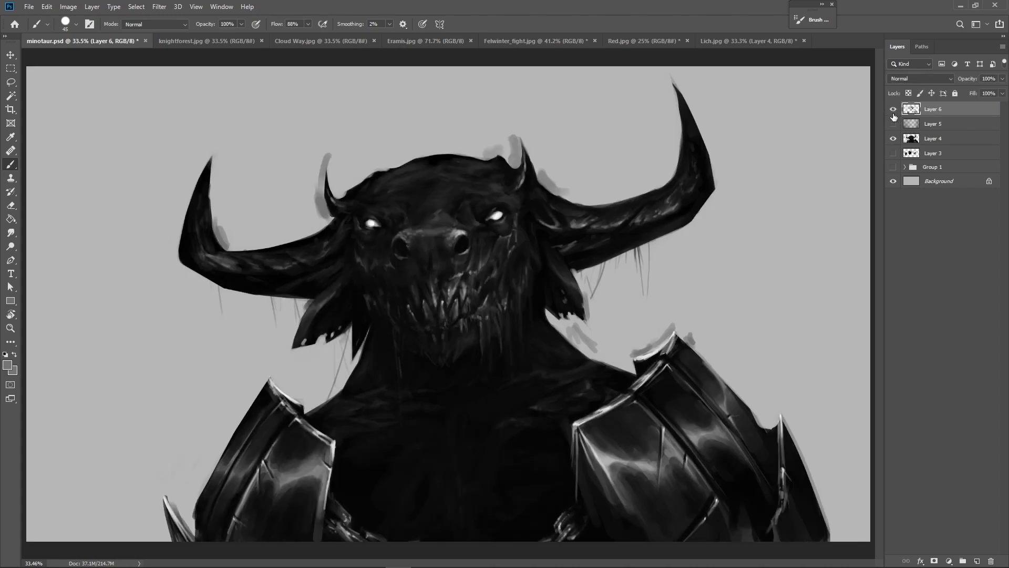
left_click(893, 109)
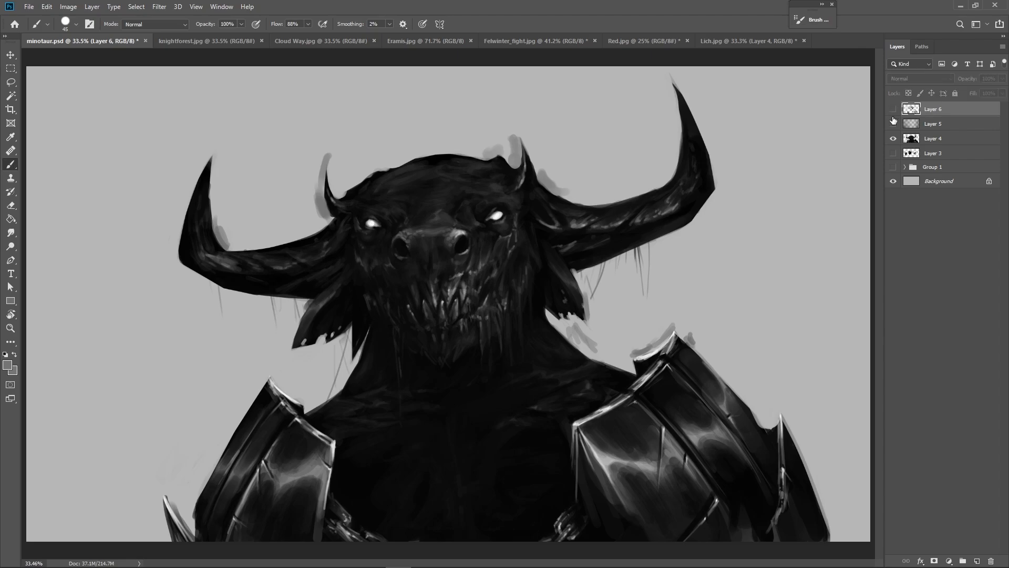
left_click(893, 124)
left_click(893, 124)
left_click(893, 124)
left_click(893, 110)
left_click(893, 109)
left_click(893, 109)
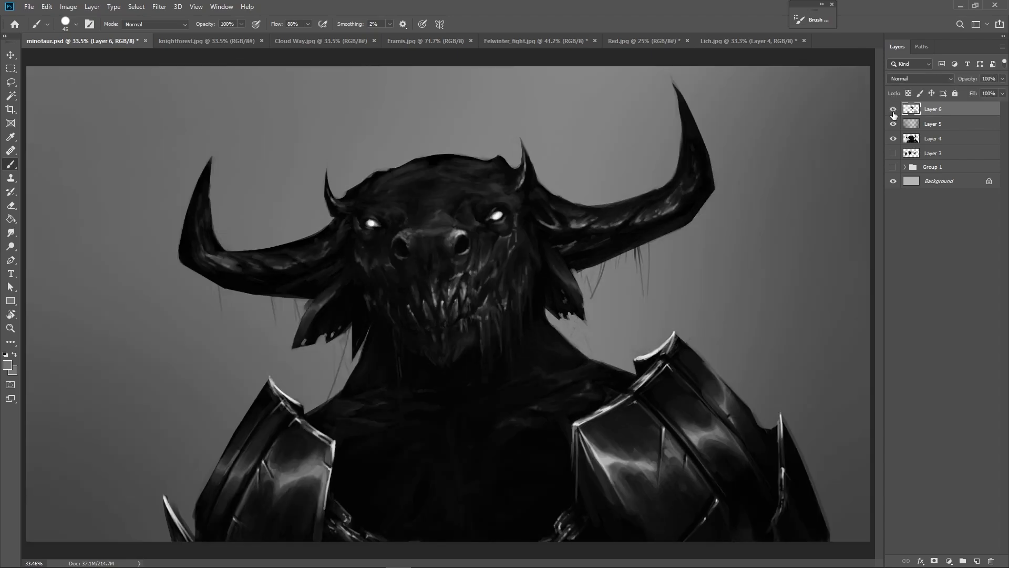
left_click(892, 109)
left_click(893, 110)
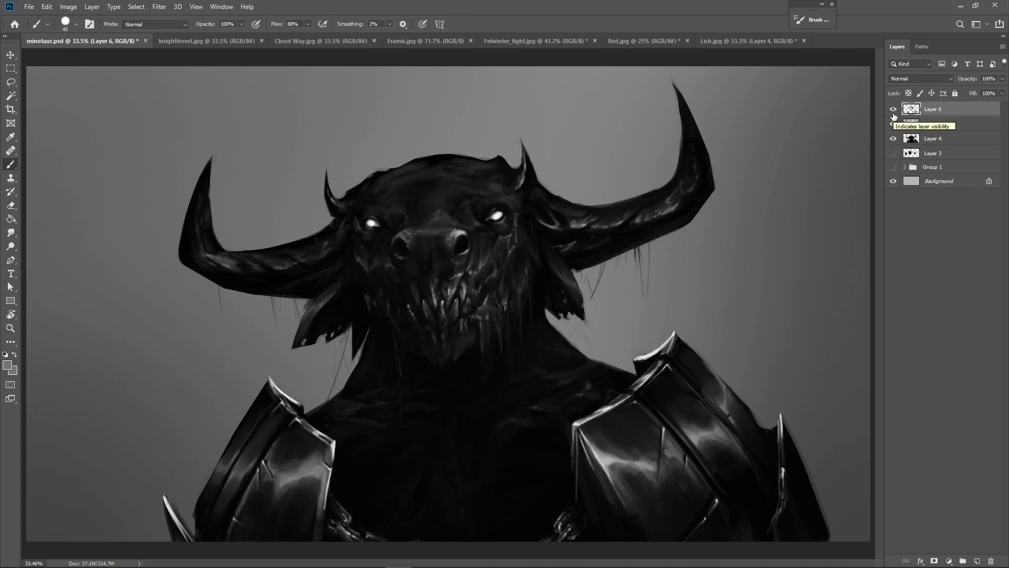
left_click(893, 112)
left_click(893, 111)
left_click(893, 112)
left_click(893, 111)
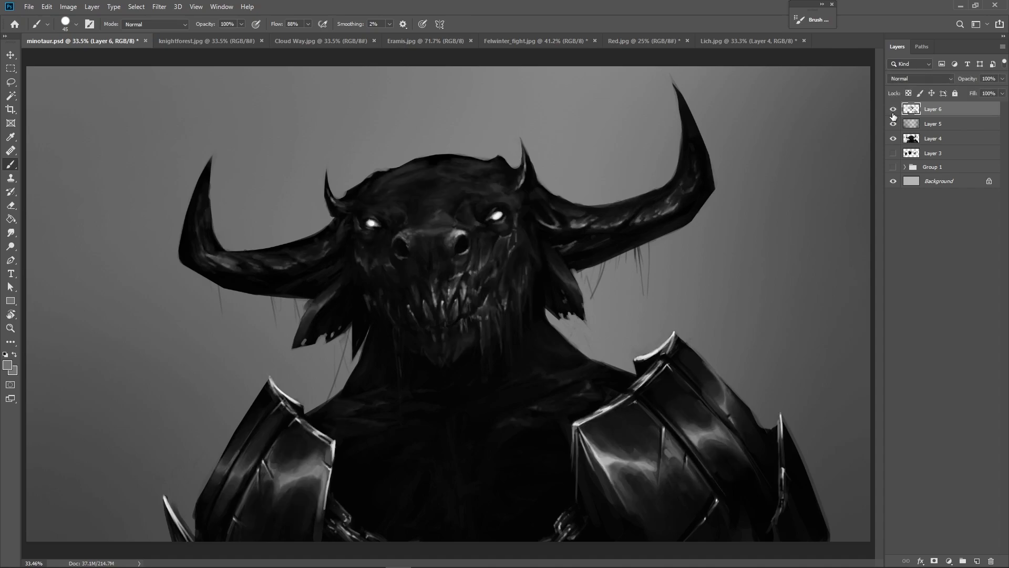
- Add a new layer above Layer 6 and choose the gamma_burnt brush, reducing its size to 80 px
left_click(976, 560)
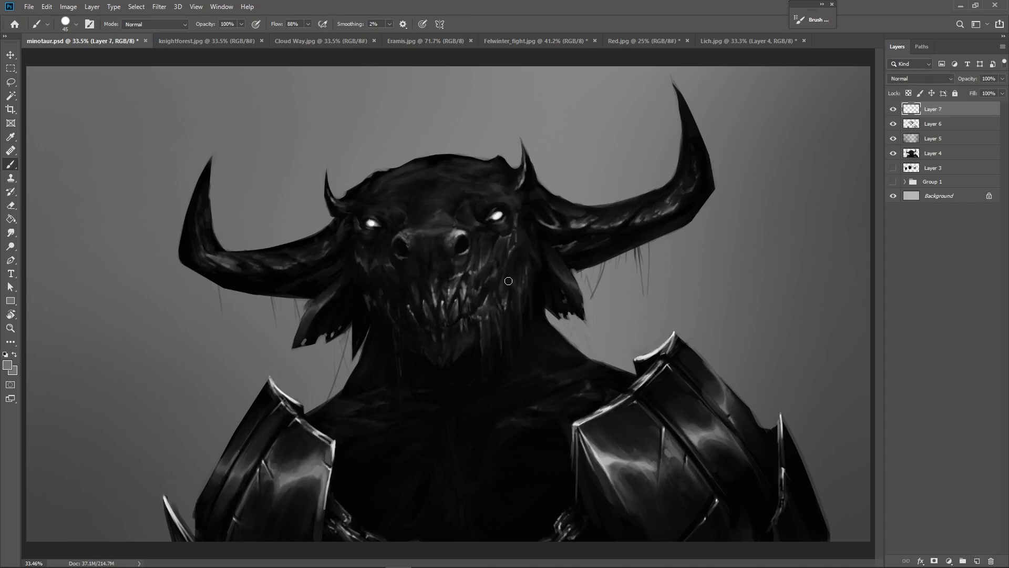
right_click(437, 304)
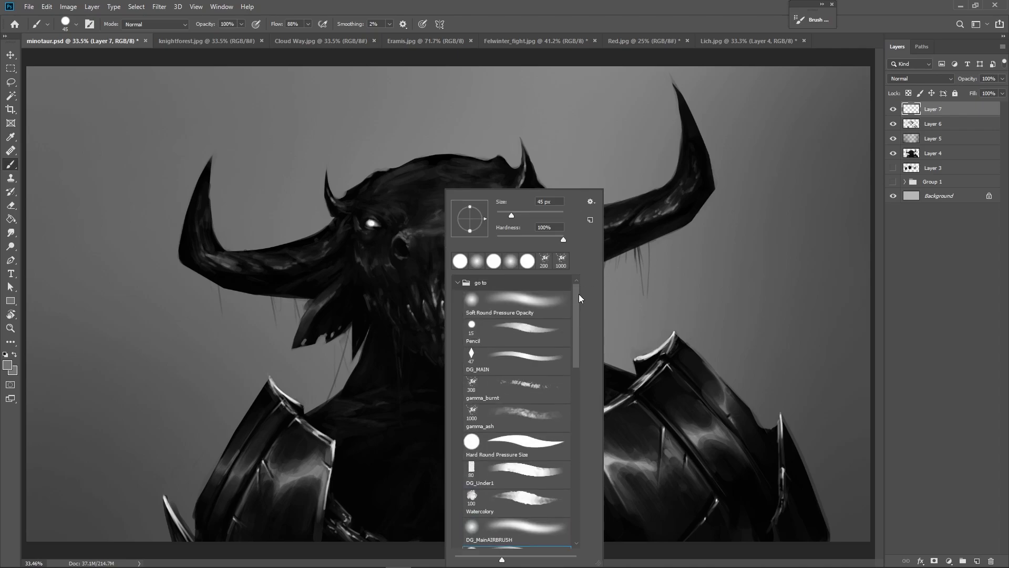
left_click(516, 388)
key("Return")
key("bracketleft")
key("bracketleft")
key("bracketleft")
key("bracketleft")
key("bracketleft")
key("bracketleft")
key("bracketleft")
key("bracketleft")
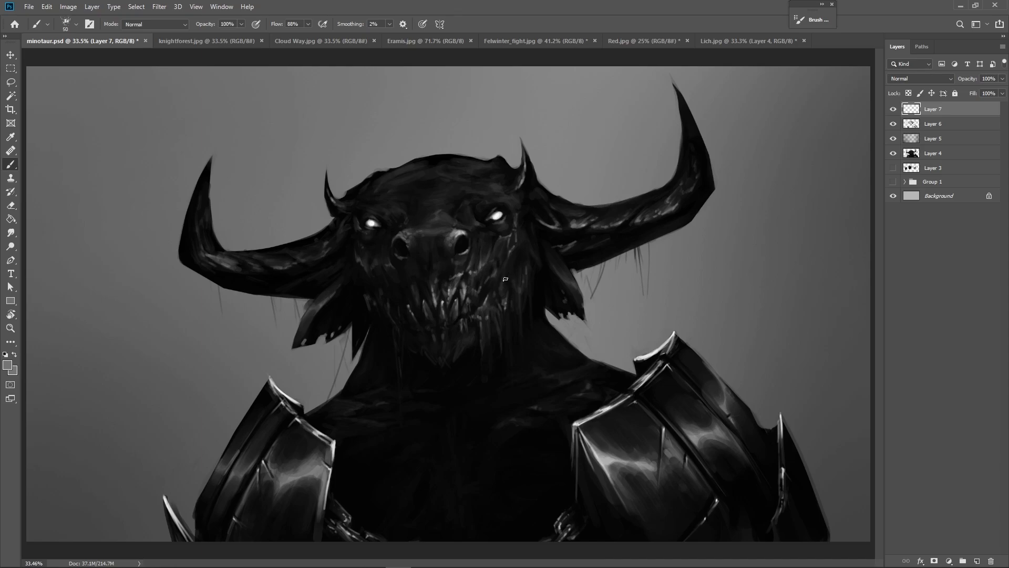
- Break up the muzzle highlights below the nostril with gamma_burnt brush texture in repeatedly sampled tones, using a smaller brush
key("z")
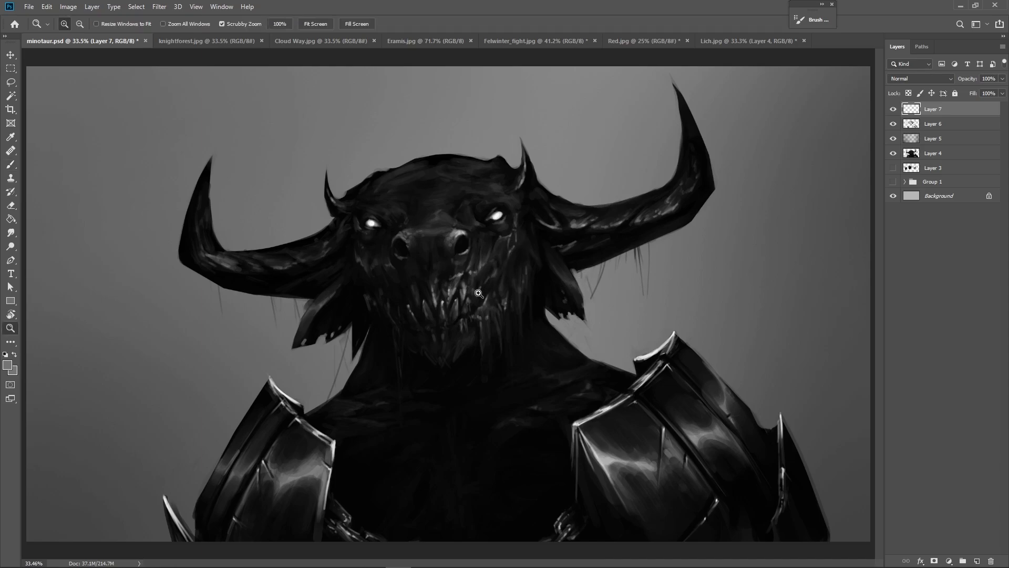
left_click(483, 295)
left_click(486, 299)
left_click_drag(513, 308, 534, 324)
key("b")
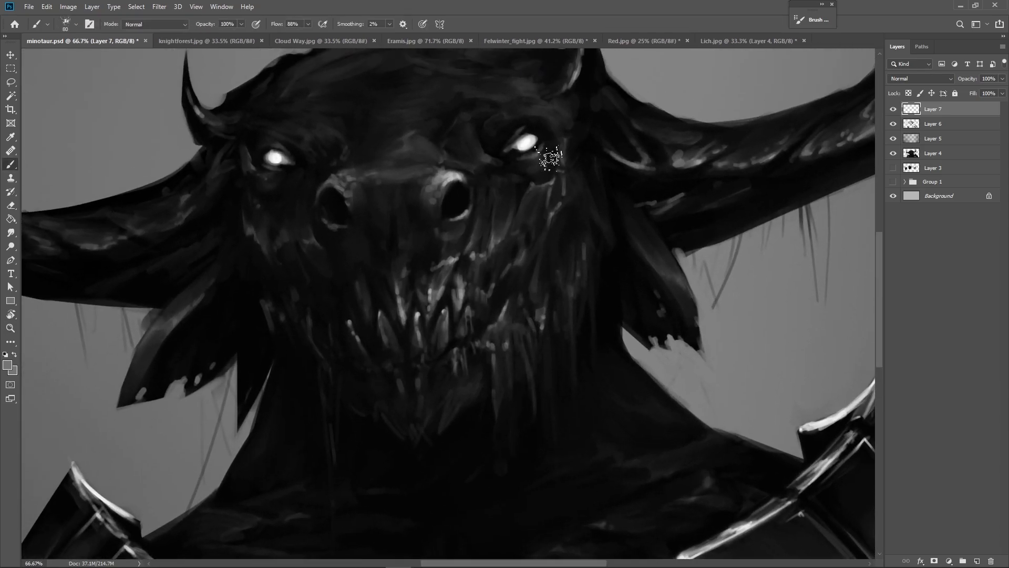
key("bracketleft")
key("bracketleft")
key("bracketleft")
mouse_move(462, 240)
left_mouse_down()
mouse_move(434, 291)
mouse_move(465, 230)
mouse_move(447, 258)
mouse_move(451, 250)
left_mouse_up()
left_click(464, 237, "alt")
left_click(455, 266, "alt")
left_click(463, 265, "alt")
left_click(445, 276, "alt")
left_click(456, 266, "alt")
left_click(440, 258, "alt")
left_click(447, 246, "alt")
left_click(456, 286, "alt")
- Add finer texture between the nostril and the upper teeth with sampled tones, reducing the brush to 25 px
key("[")
key("[")
key("[")
key("[")
key("[")
left_click(465, 231, "alt")
left_click(446, 255, "alt")
left_click(448, 252, "alt")
left_click(431, 301, "alt")
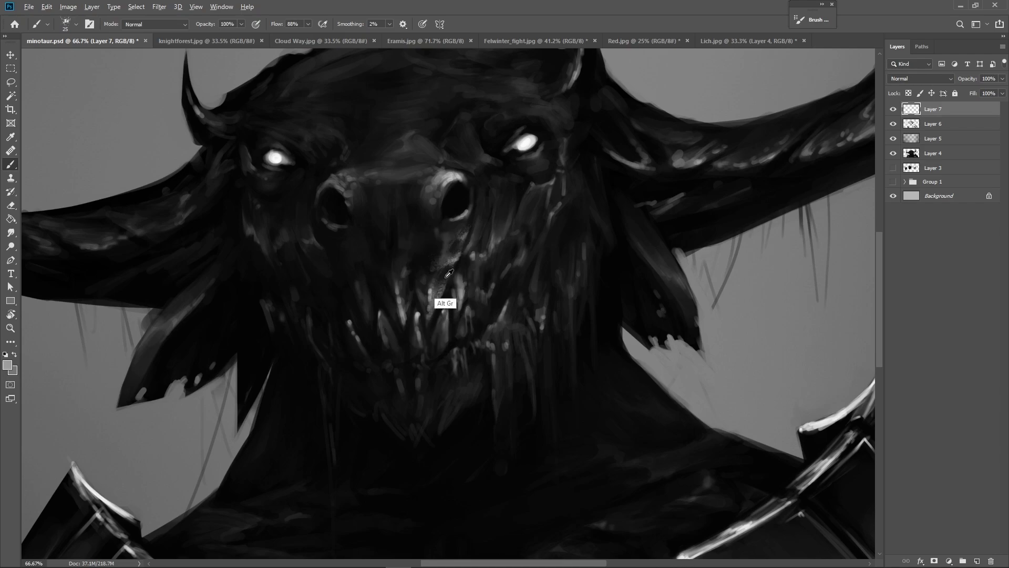
left_click(431, 307, "alt")
- Speckle the top of the nose beside both nostrils with a sampled light grey and a larger brush
key("bracketright")
key("bracketright")
key("bracketright")
key("bracketright")
left_click(455, 175, "alt")
left_click_drag(441, 178, 427, 180)
left_click_drag(348, 185, 340, 179)
- Texture the right cheek from below the eye to the jaw with sampled dark tones, enlarging the brush to 150 px
key("bracketright")
key("bracketright")
key("bracketright")
key("bracketright")
key("bracketright")
left_click(498, 334, "alt")
left_click_drag(547, 274, 549, 315)
mouse_move(539, 352)
left_mouse_down()
mouse_move(604, 207)
mouse_move(570, 209)
mouse_move(498, 244)
mouse_move(541, 181)
left_mouse_up()
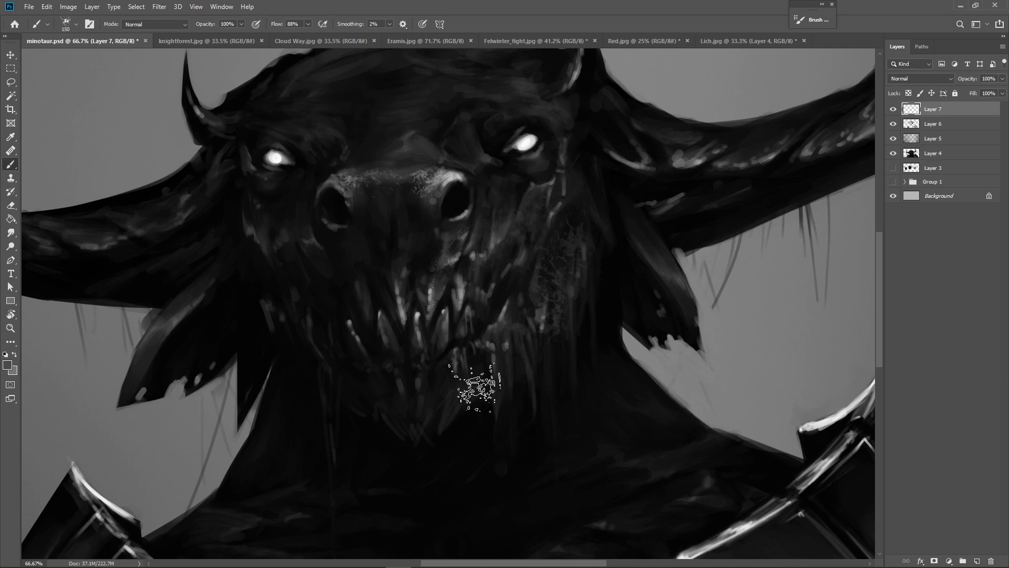
left_click(625, 379, "alt")
mouse_move(606, 230)
left_mouse_down()
mouse_move(547, 299)
mouse_move(567, 289)
left_mouse_up()
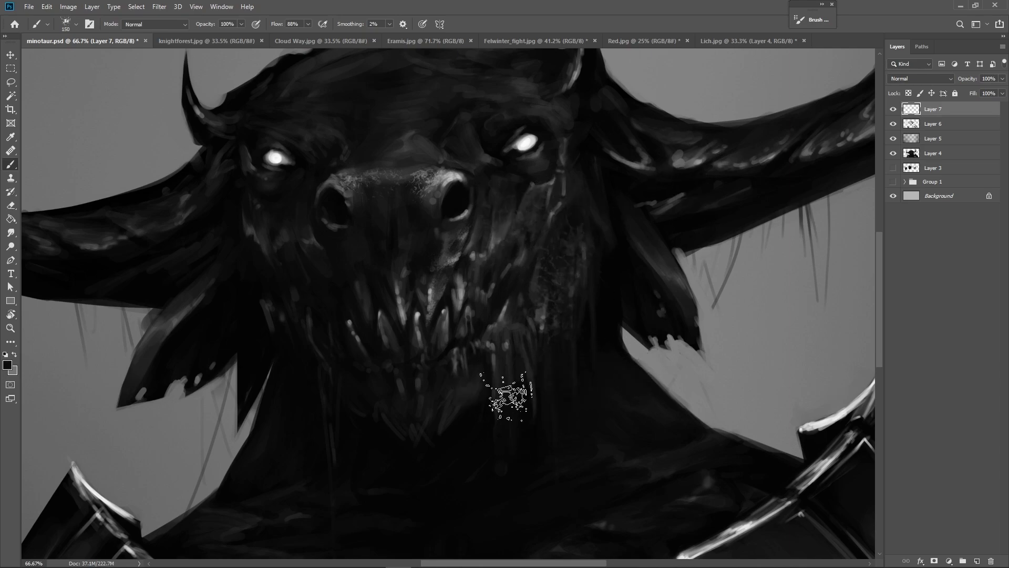
- Lay lighter sampled texture over the cheek between the nostril, the eye and the corner of the mouth
left_click(445, 308, "alt")
mouse_move(482, 274)
left_mouse_down()
mouse_move(588, 197)
mouse_move(472, 311)
mouse_move(521, 220)
left_mouse_up()
left_click(491, 329, "alt")
mouse_move(491, 326)
left_mouse_down()
mouse_move(478, 317)
mouse_move(521, 281)
mouse_move(537, 285)
mouse_move(514, 315)
left_mouse_up()
left_click(449, 320, "alt")
left_click(503, 301, "alt")
- Refine the cheek texture with sampled dark tones, reducing the brush to 40 px and smaller
key("bracketleft")
key("bracketleft")
key("bracketleft")
key("bracketleft")
key("bracketleft")
key("bracketleft")
key("bracketleft")
key("bracketleft")
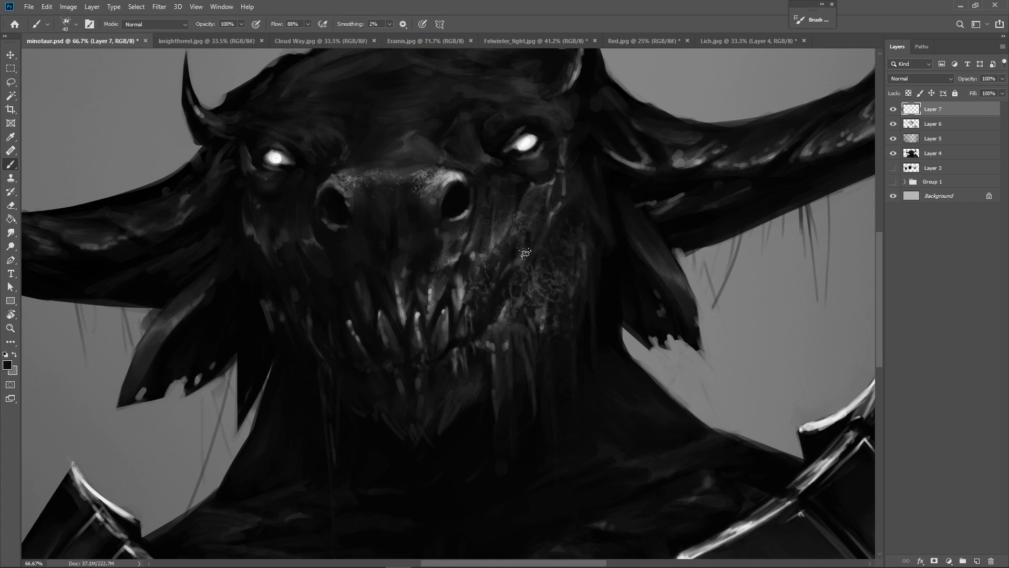
left_click_drag(532, 282, 535, 251)
left_click(533, 282, "alt")
left_click(524, 287, "alt")
key("bracketleft")
key("bracketleft")
key("bracketleft")
key("bracketleft")
- Texture the skin around and between the nostrils with sampled tones, reducing the brush to 25 px
left_click(452, 236, "alt")
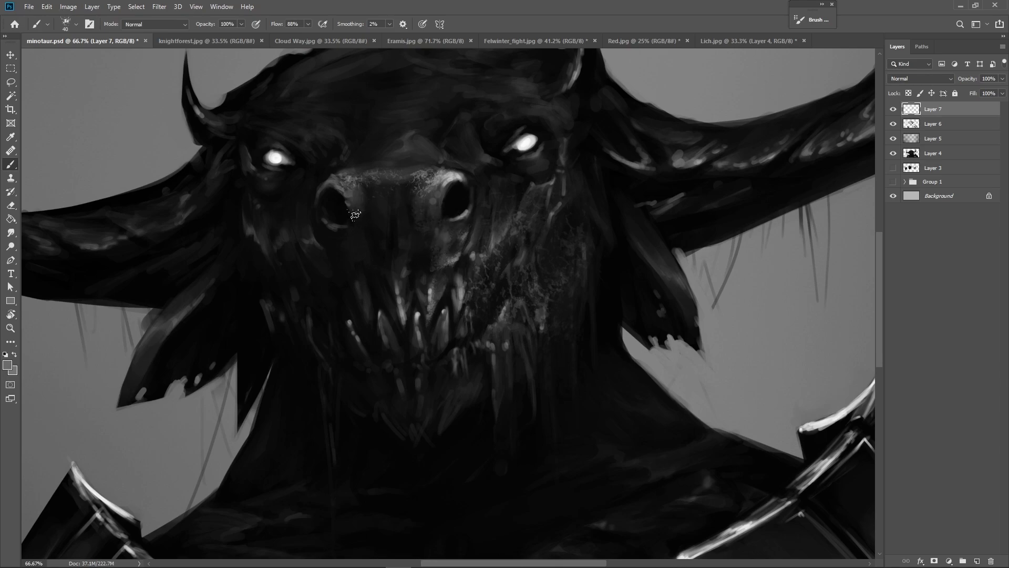
left_click(423, 237, "alt")
left_click_drag(654, 323, 628, 356)
key("[")
key("[")
key("[")
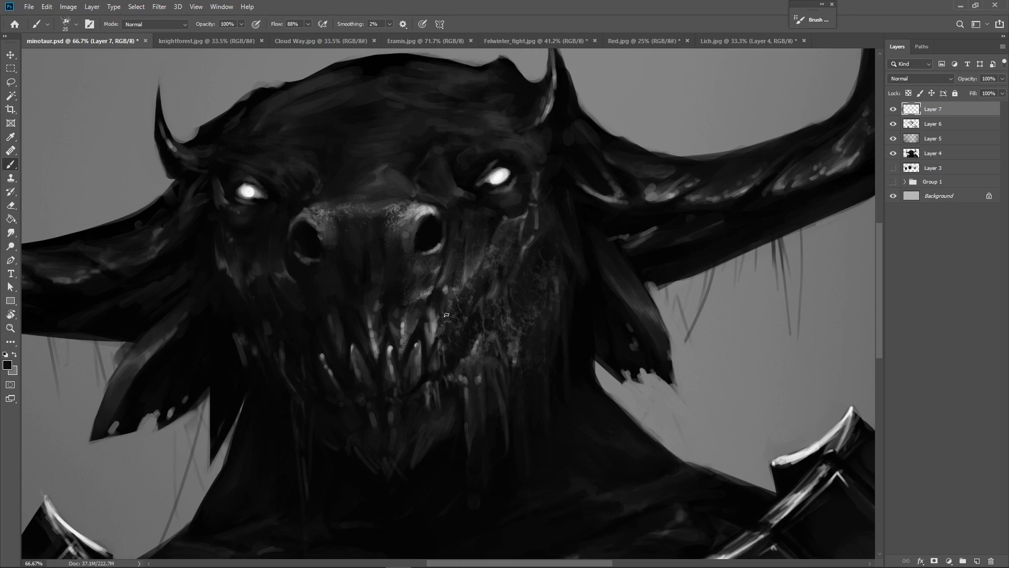
- Break up the highlight on the left shoulder armour's front plate with dark texture, enlarging the brush to 175 px
key("z")
mouse_move(604, 286)
left_mouse_down()
mouse_move(518, 435)
mouse_move(573, 428)
mouse_move(496, 324)
left_mouse_up()
key("]")
key("]")
key("]")
left_click_drag(580, 394, 708, 322)
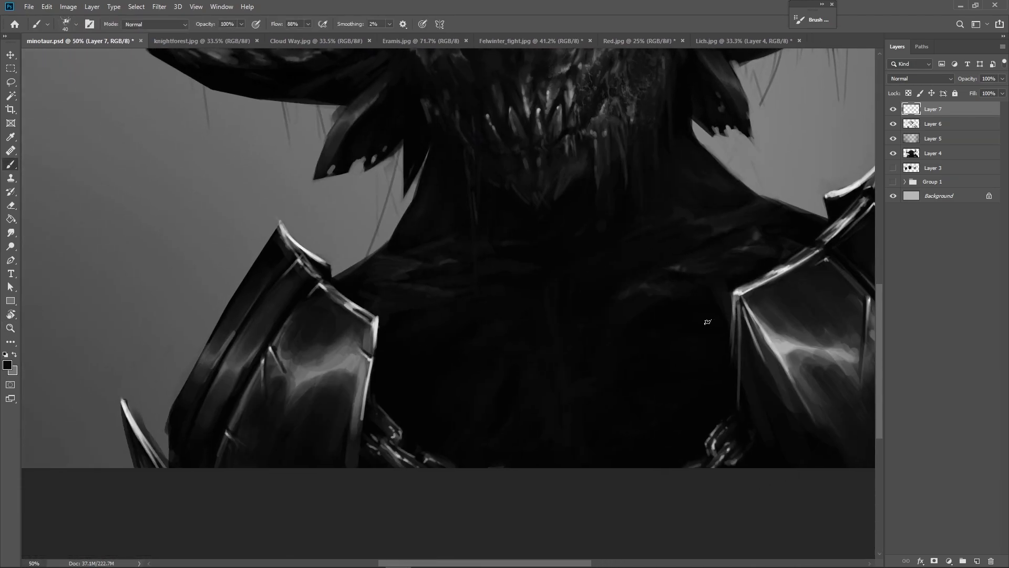
key("bracketright")
key("bracketright")
key("bracketright")
key("bracketright")
key("bracketright")
key("bracketright")
key("bracketright")
key("bracketright")
key("bracketright")
left_click_drag(332, 342, 277, 402)
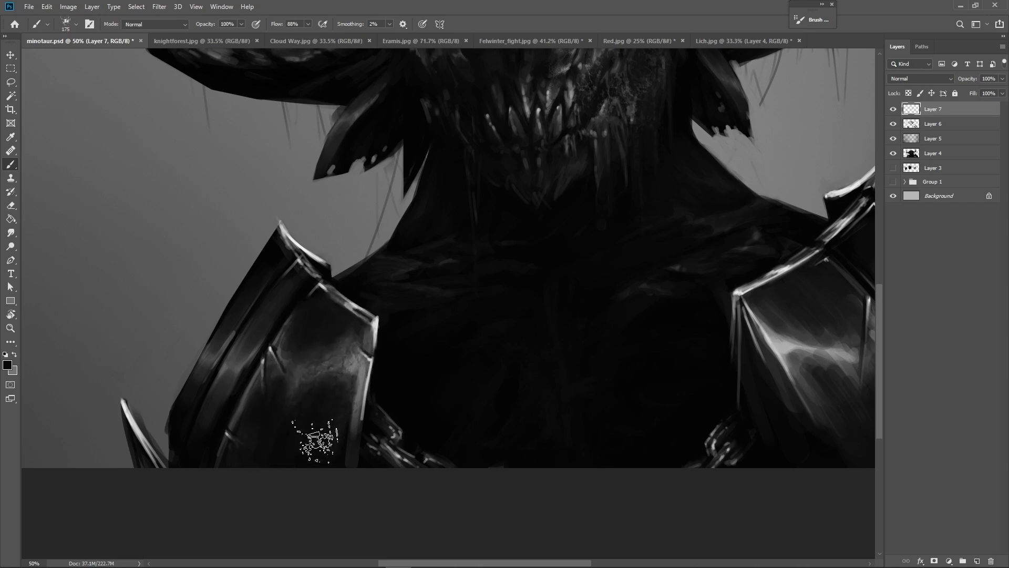
- Extend the dark texture over the left shoulder armour's outer plates, trying a 400 px brush and reducing it to 200 px
key("bracketright")
key("bracketright")
key("bracketright")
key("bracketleft")
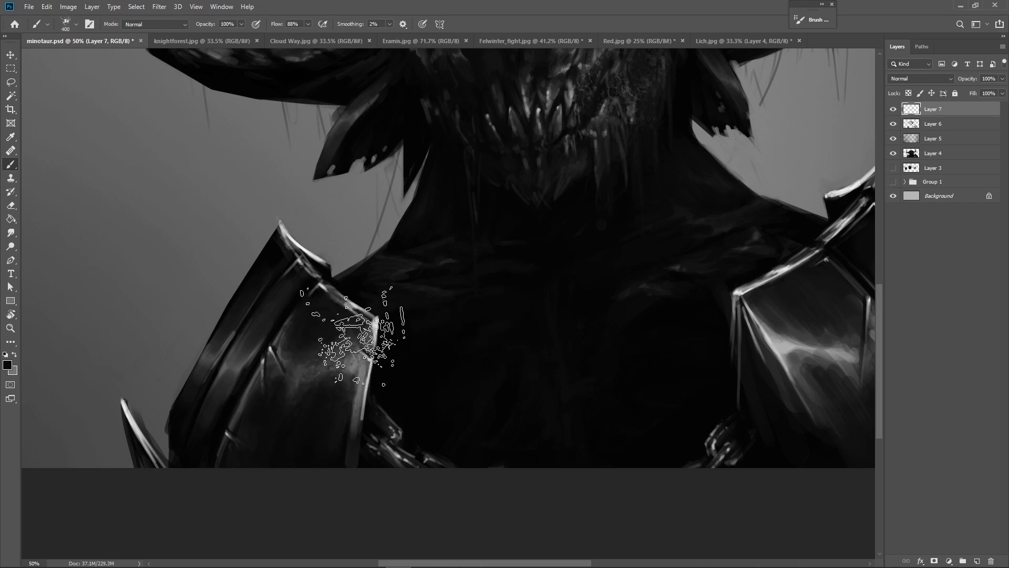
key("bracketleft")
key("bracketleft")
key("bracketleft")
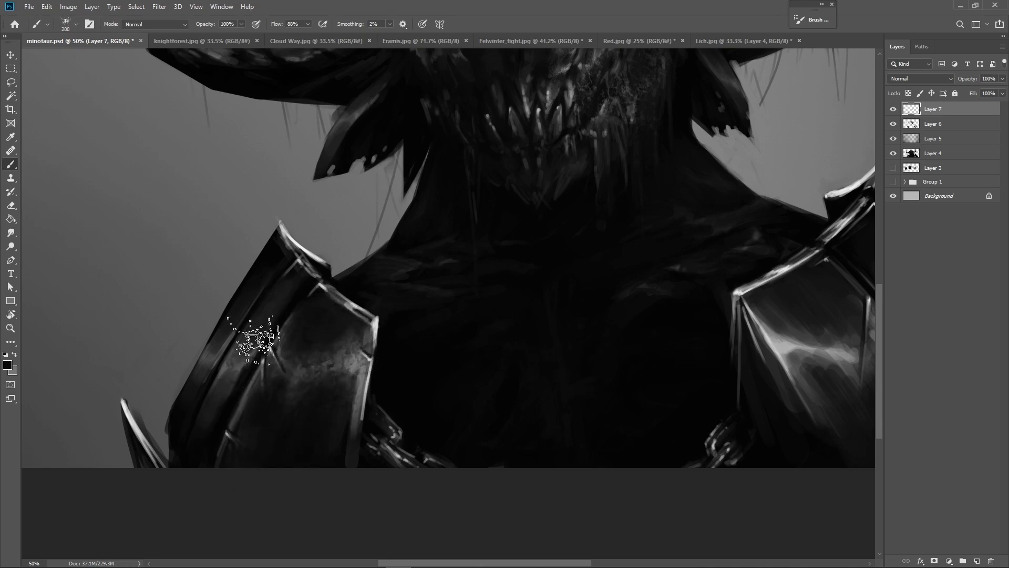
mouse_move(254, 334)
left_mouse_down()
mouse_move(223, 371)
mouse_move(241, 321)
mouse_move(197, 392)
mouse_move(305, 344)
mouse_move(252, 313)
mouse_move(182, 413)
mouse_move(238, 308)
mouse_move(230, 453)
left_mouse_up()
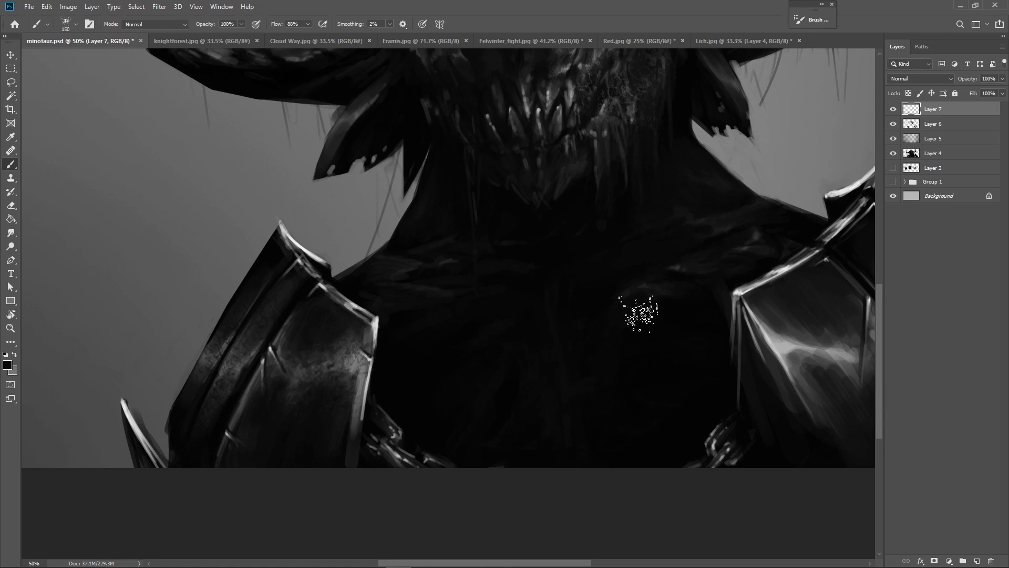
- Flip the canvas horizontally and roughen the highlights on the larger shoulder armour with dark texture, reducing the brush to 125 px
key("ctrl+h")
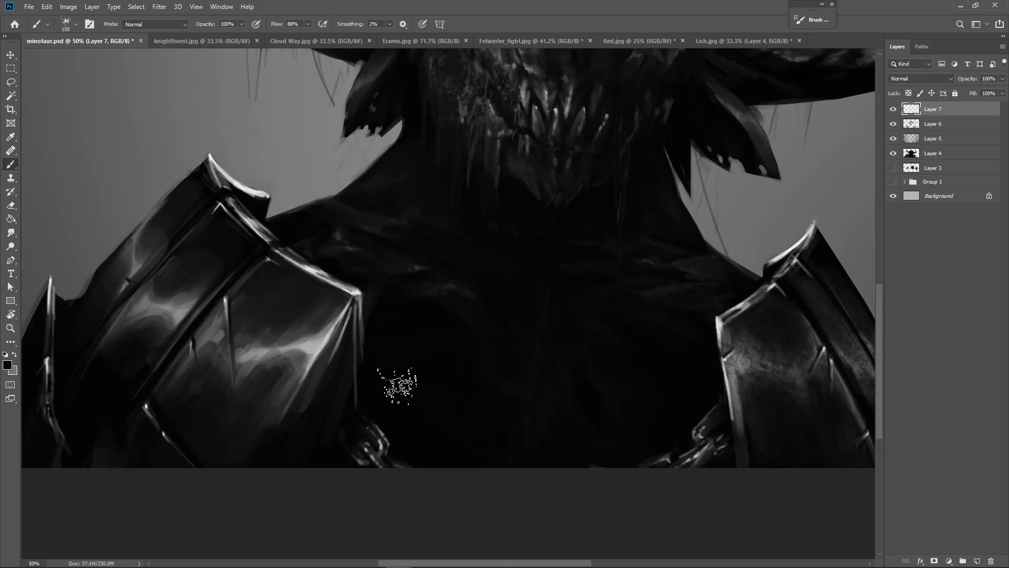
key("bracketright")
key("bracketright")
key("bracketright")
key("bracketright")
key("bracketleft")
mouse_move(300, 365)
left_mouse_down()
mouse_move(324, 294)
mouse_move(206, 407)
mouse_move(198, 388)
mouse_move(255, 297)
left_mouse_up()
key("bracketleft")
key("bracketleft")
left_click_drag(243, 376, 279, 368)
key("bracketleft")
key("bracketleft")
left_click(305, 355)
mouse_move(249, 271)
left_mouse_down()
mouse_move(217, 275)
mouse_move(137, 360)
mouse_move(162, 288)
mouse_move(197, 288)
left_mouse_up()
mouse_move(125, 300)
left_mouse_down()
mouse_move(122, 282)
mouse_move(99, 297)
left_mouse_up()
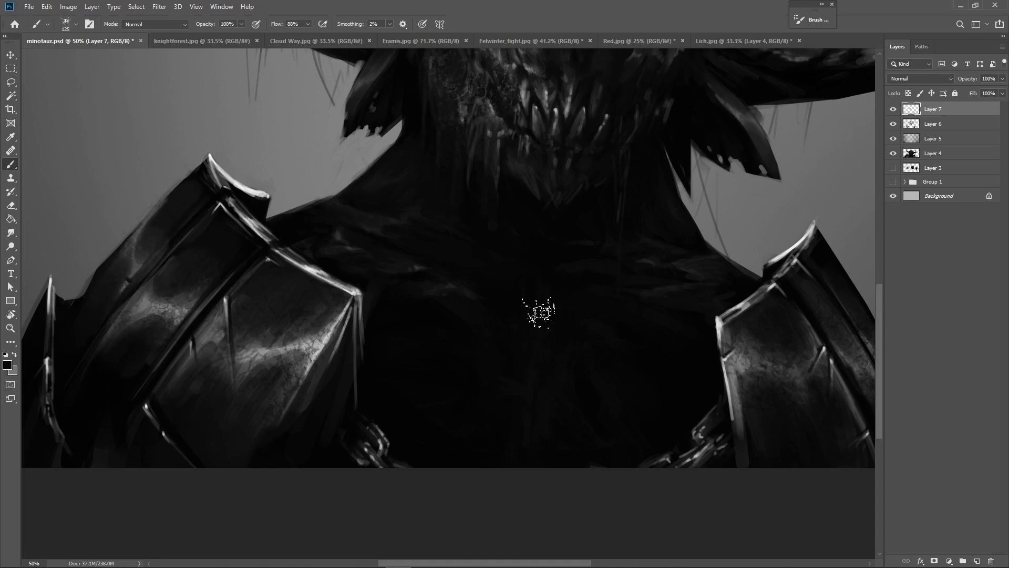
- Speckle the larger shoulder armour's highlights with a sampled light grey, undoing a stroke and reducing the brush to 80 px
key("alt")
left_click(326, 339, "alt")
mouse_move(323, 336)
left_mouse_down()
mouse_move(289, 375)
mouse_move(285, 362)
mouse_move(246, 373)
mouse_move(235, 307)
mouse_move(222, 311)
mouse_move(205, 295)
mouse_move(131, 277)
mouse_move(143, 236)
left_mouse_up()
key("ctrl+z")
key("[")
key("[")
key("[")
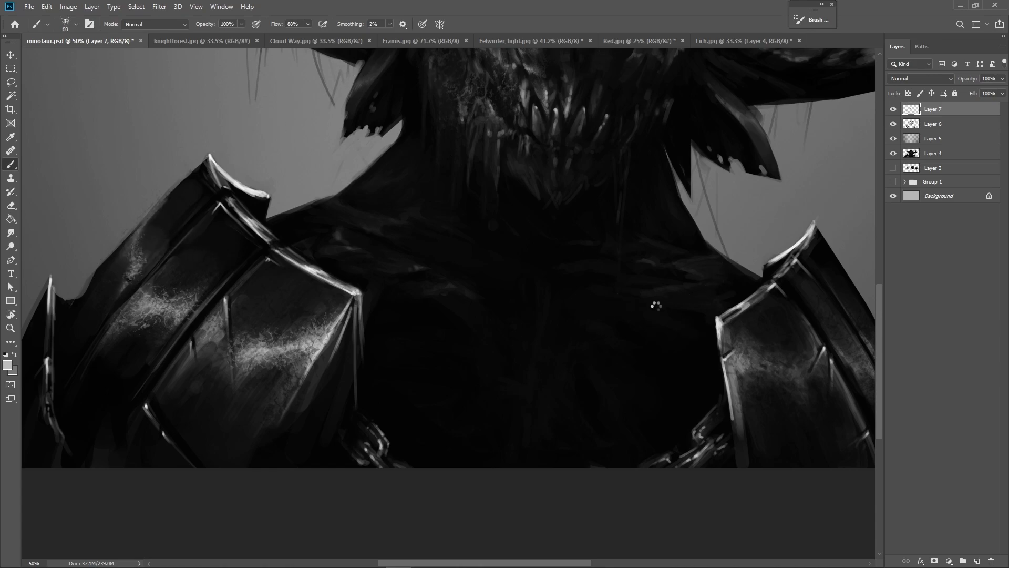
- Flip the canvas back and speckle light grey texture over the highlights of the left shoulder armour's plates
key("ctrl+shift+h")
mouse_move(357, 371)
left_mouse_down()
mouse_move(317, 354)
mouse_move(275, 368)
left_mouse_up()
mouse_move(246, 409)
left_mouse_down()
mouse_move(253, 343)
mouse_move(229, 356)
mouse_move(276, 313)
mouse_move(216, 346)
left_mouse_up()
- Blend the left shoulder armour's speckled highlights into the plates with sampled dark tones
left_click(236, 319, "alt")
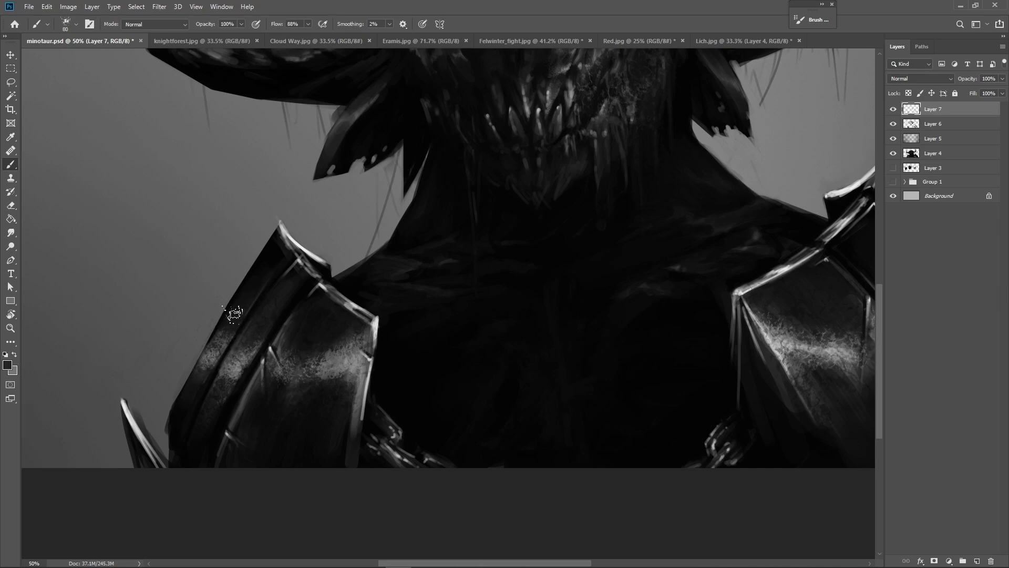
left_click(208, 363, "alt")
left_click_drag(182, 410, 194, 381)
left_click(215, 417, "alt")
left_click(261, 273, "alt")
mouse_move(259, 325)
left_mouse_down()
mouse_move(235, 369)
mouse_move(243, 344)
left_mouse_up()
left_click(319, 345, "alt")
- Toggle the visibility of Layer 7 repeatedly to compare the whole bust with and without the added texture
left_click_drag(549, 394, 428, 373)
key("z")
left_click_drag(625, 371, 572, 368)
left_click(573, 368)
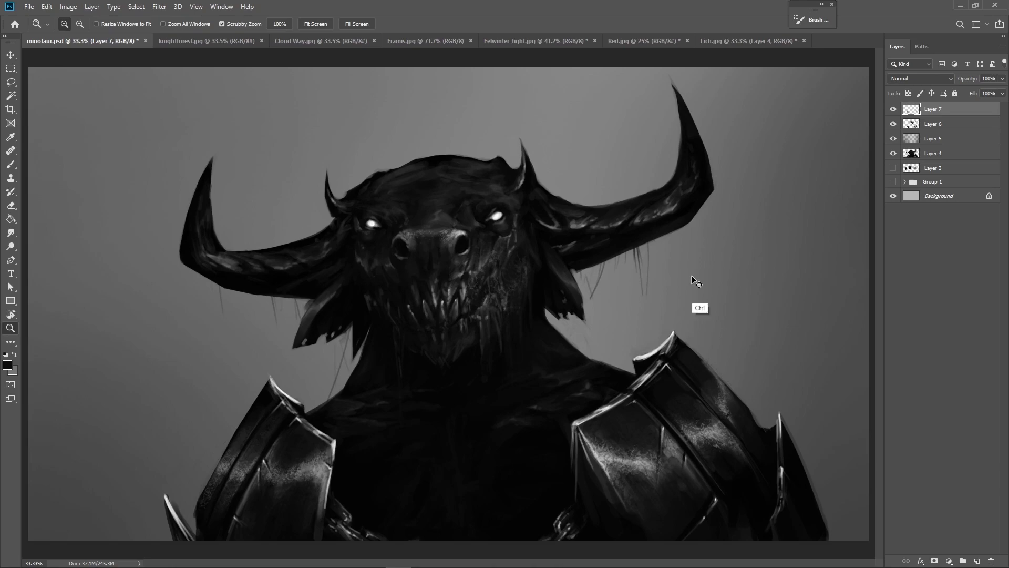
left_click_drag(691, 275, 693, 275)
left_click(893, 110)
left_click(892, 111)
left_click(893, 111)
left_click(893, 111)
left_click(893, 112)
left_click(892, 111)
left_click(893, 111)
left_click(893, 111)
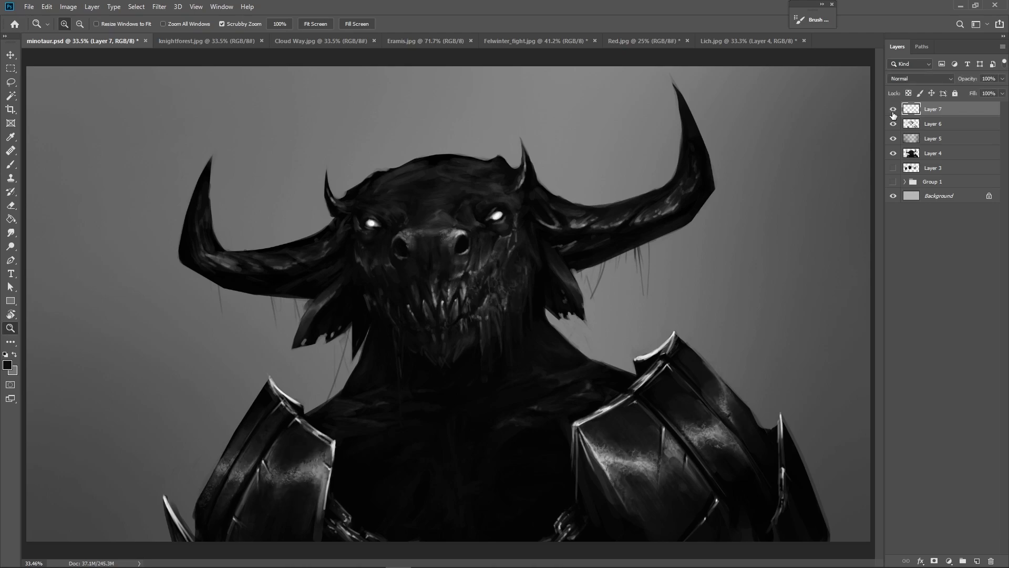